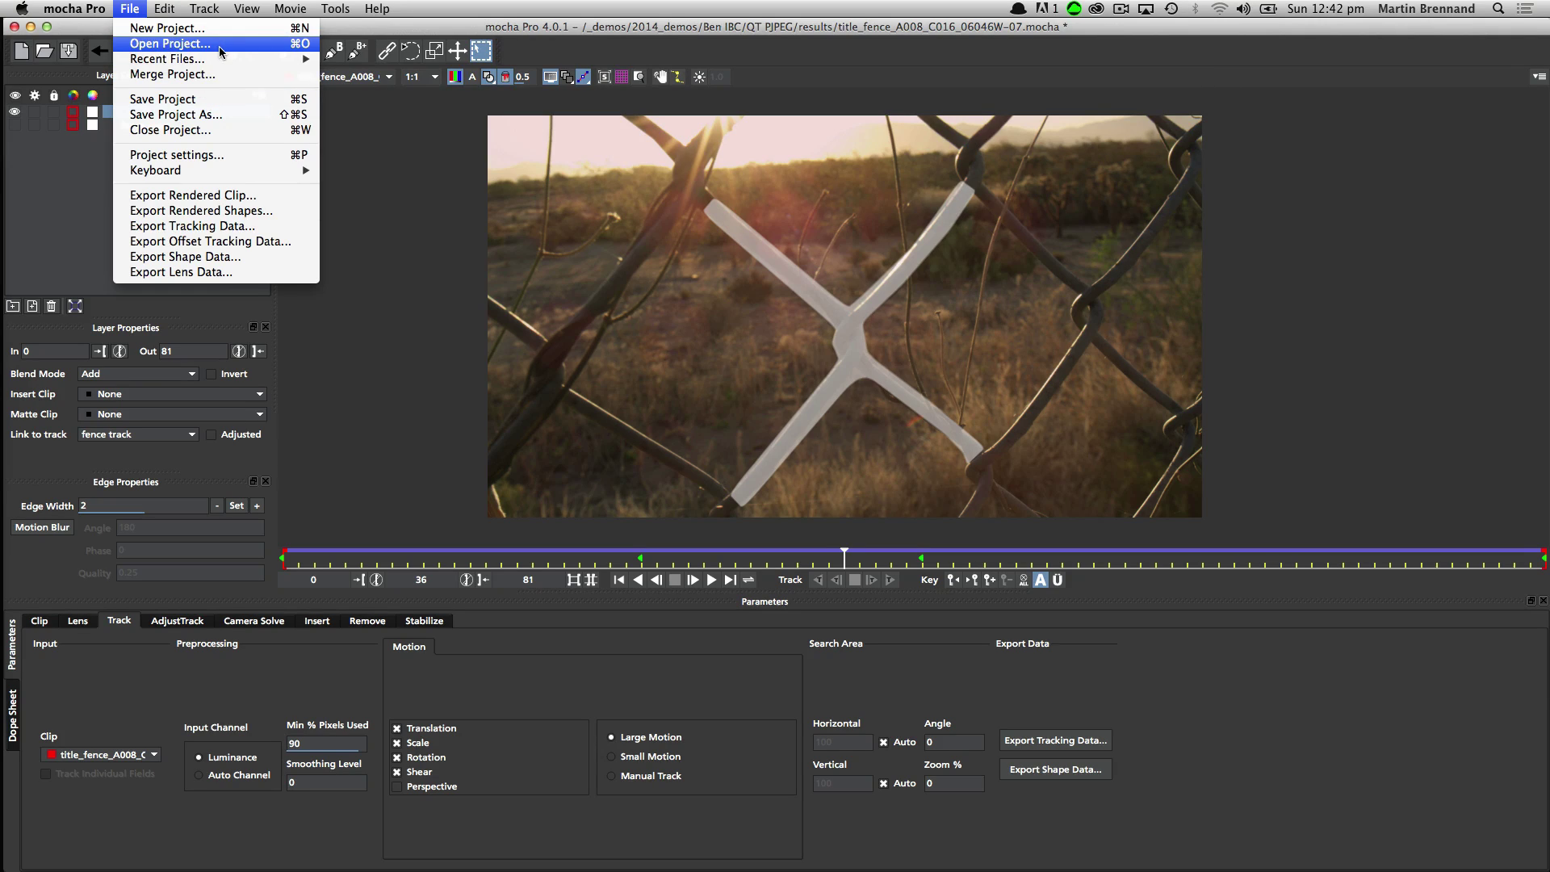
Open the project _01c_Tracking_AM_5102_H_04_BTS_DNxHD_1080p25_185_10bit_startv4d.mocha from the Siggraph 2014 folder.
left_click(440, 104)
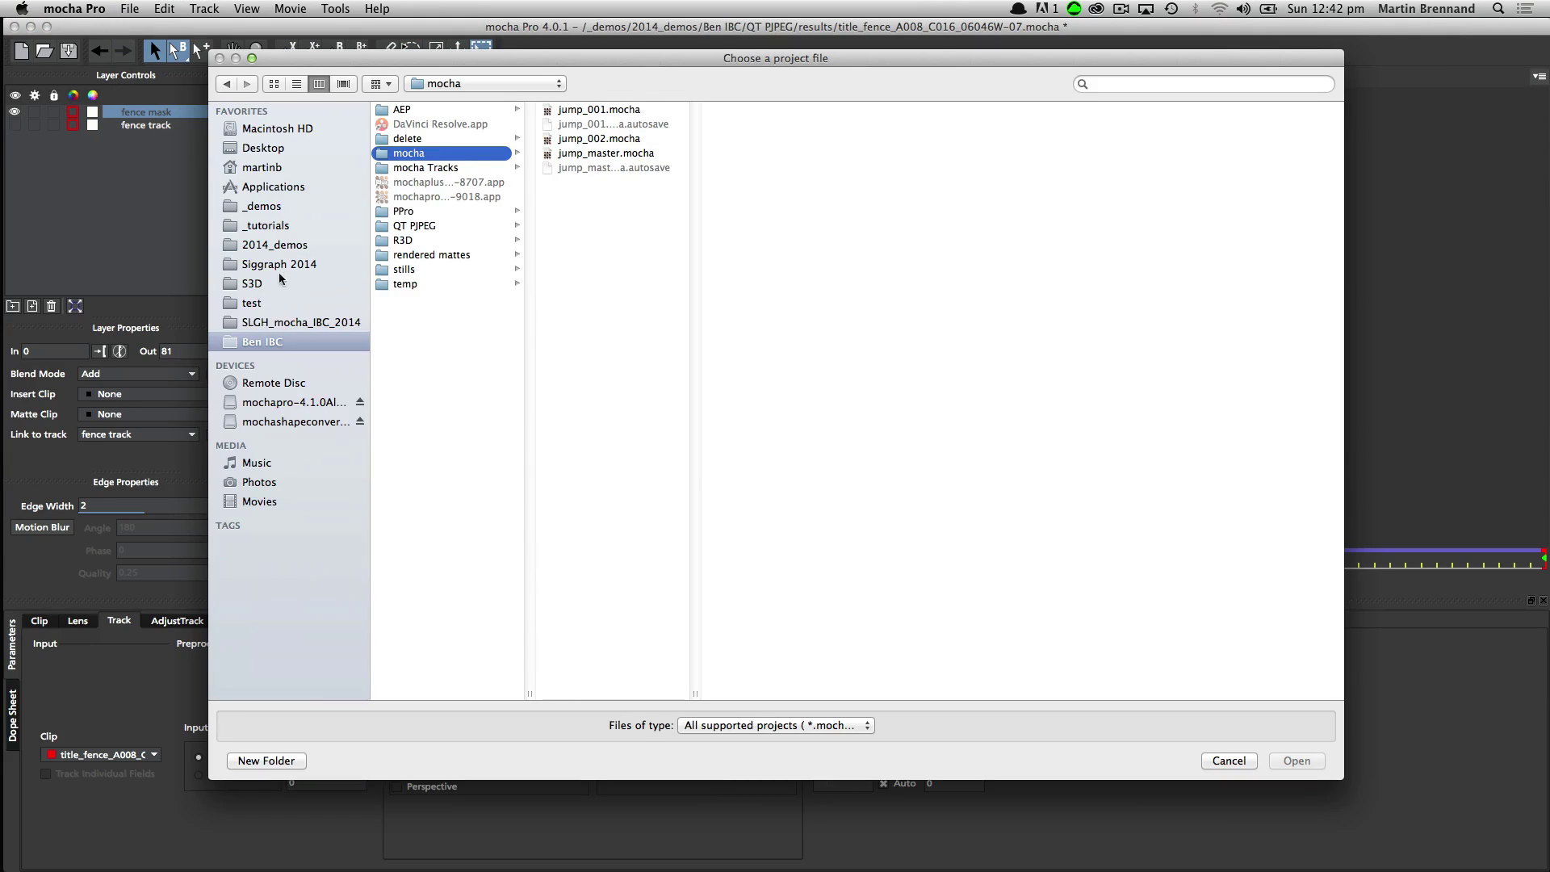
left_click(279, 264)
left_click(413, 139)
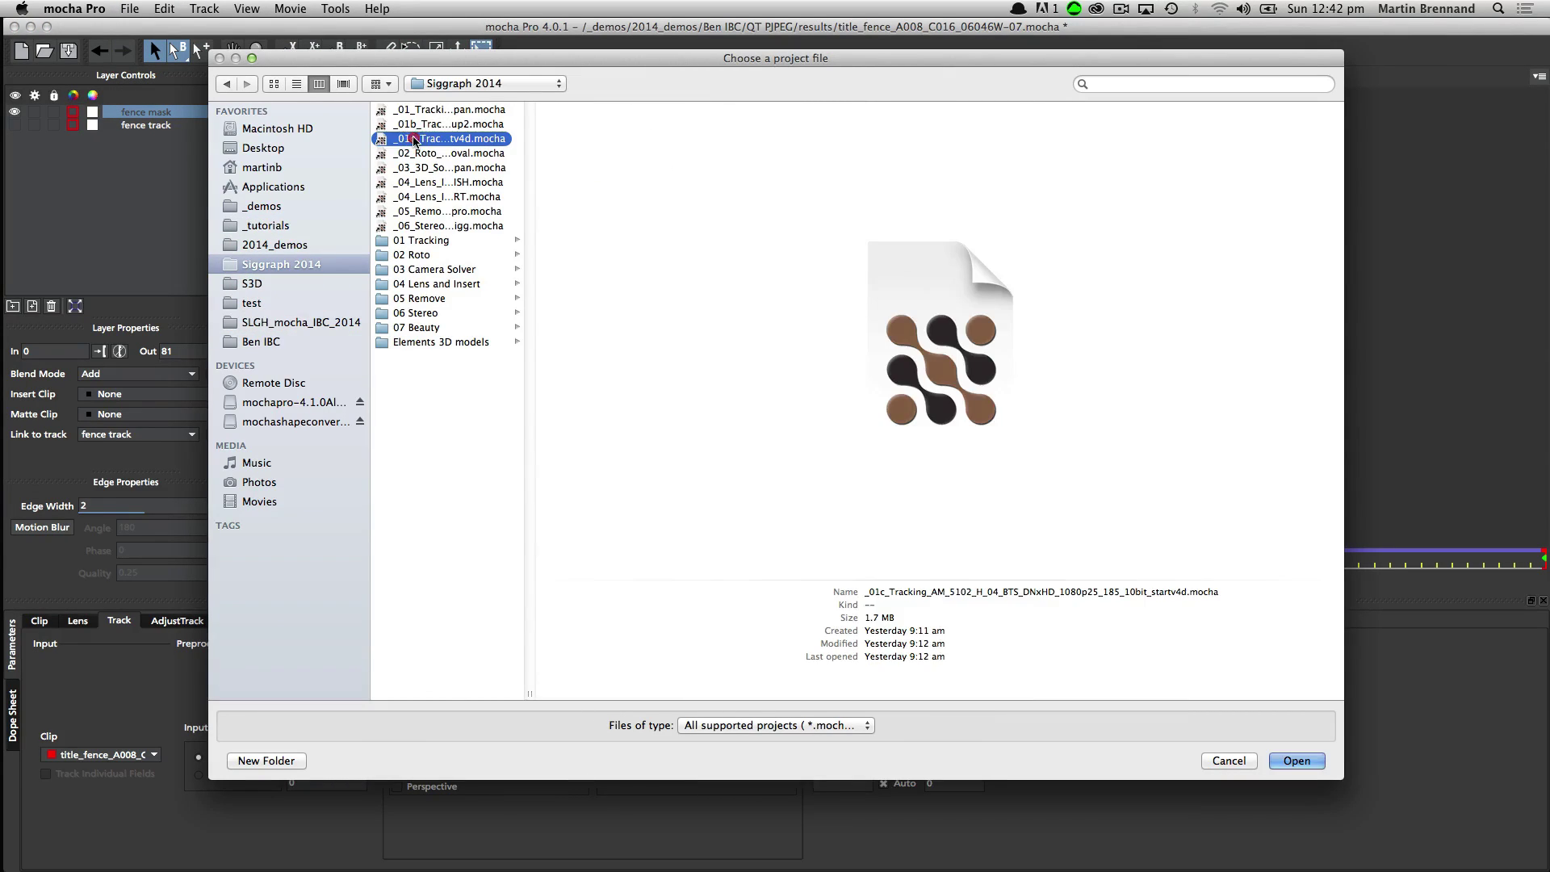
double_click(414, 139)
left_click(929, 116)
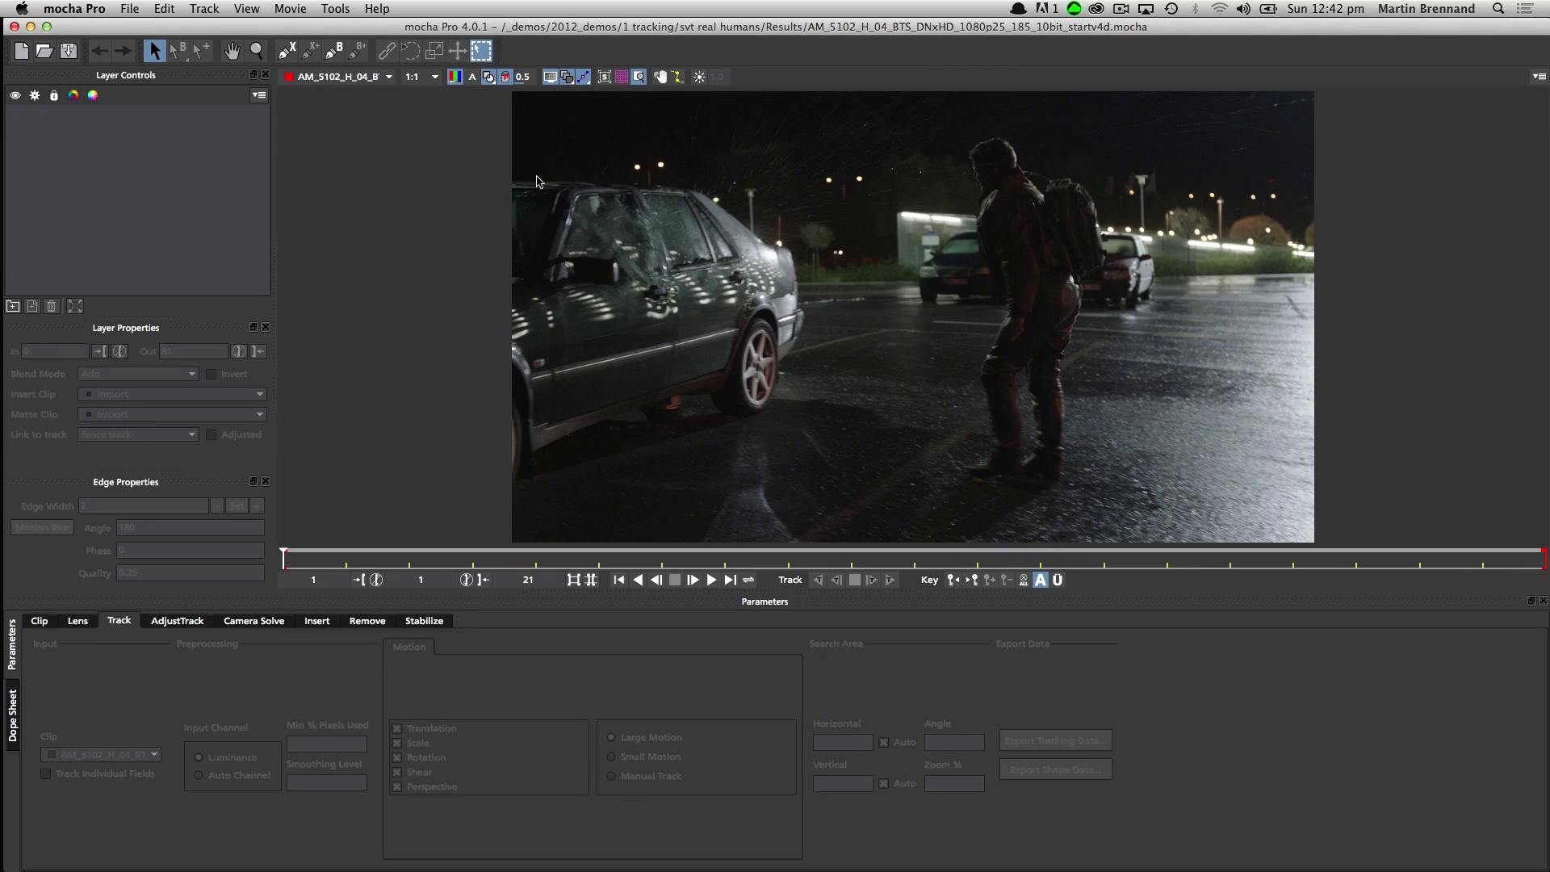
Play and scrub through the car explosion shot to examine the motion and lighting, returning to frame 1.
key("space")
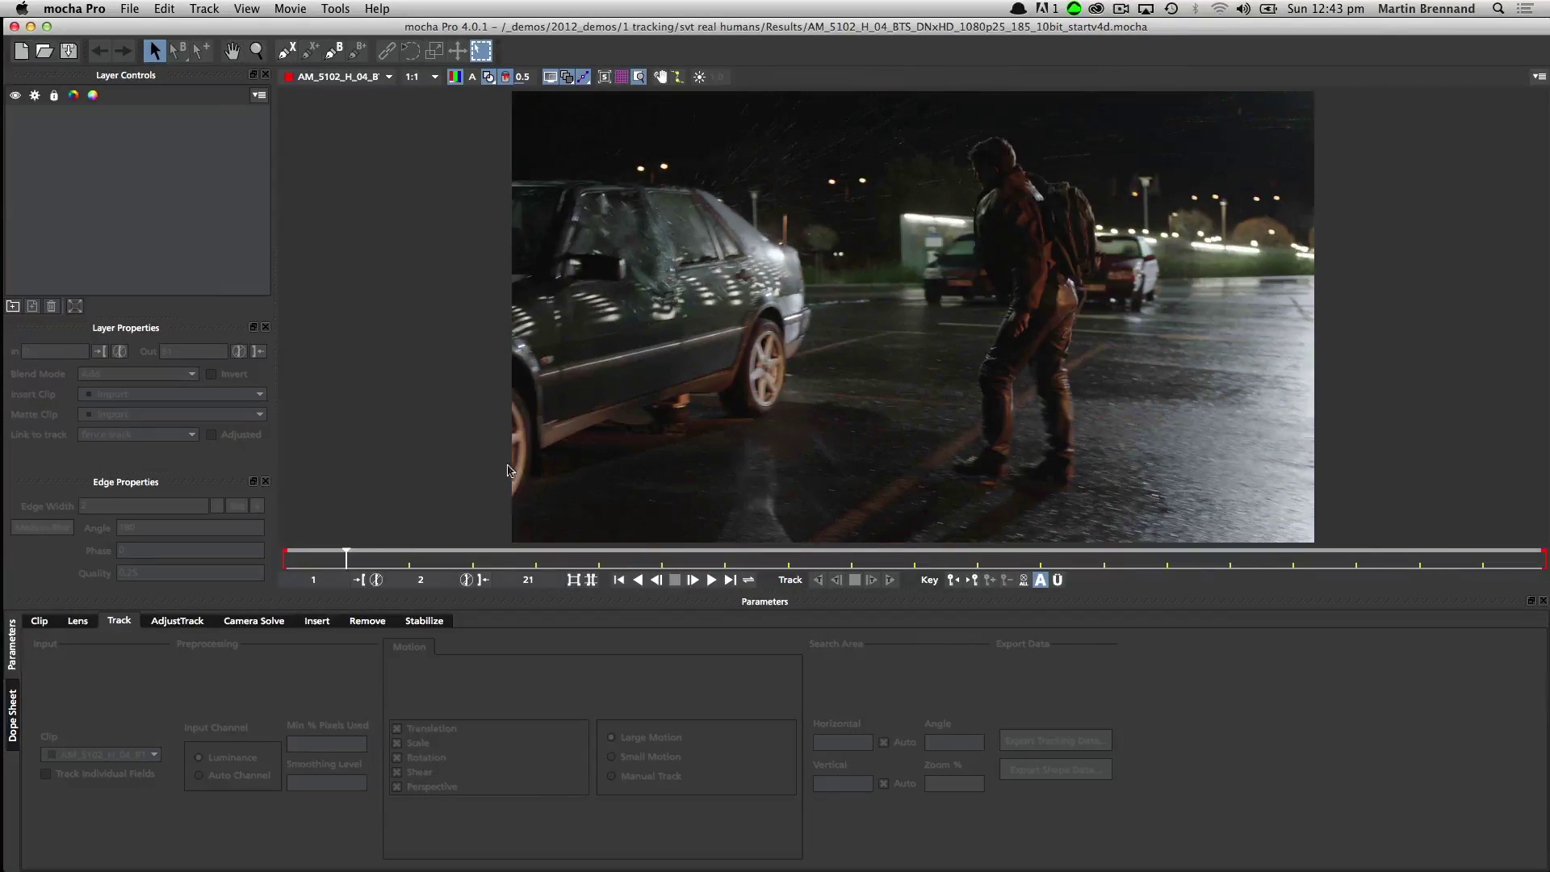
left_click_drag(456, 553, 1288, 536)
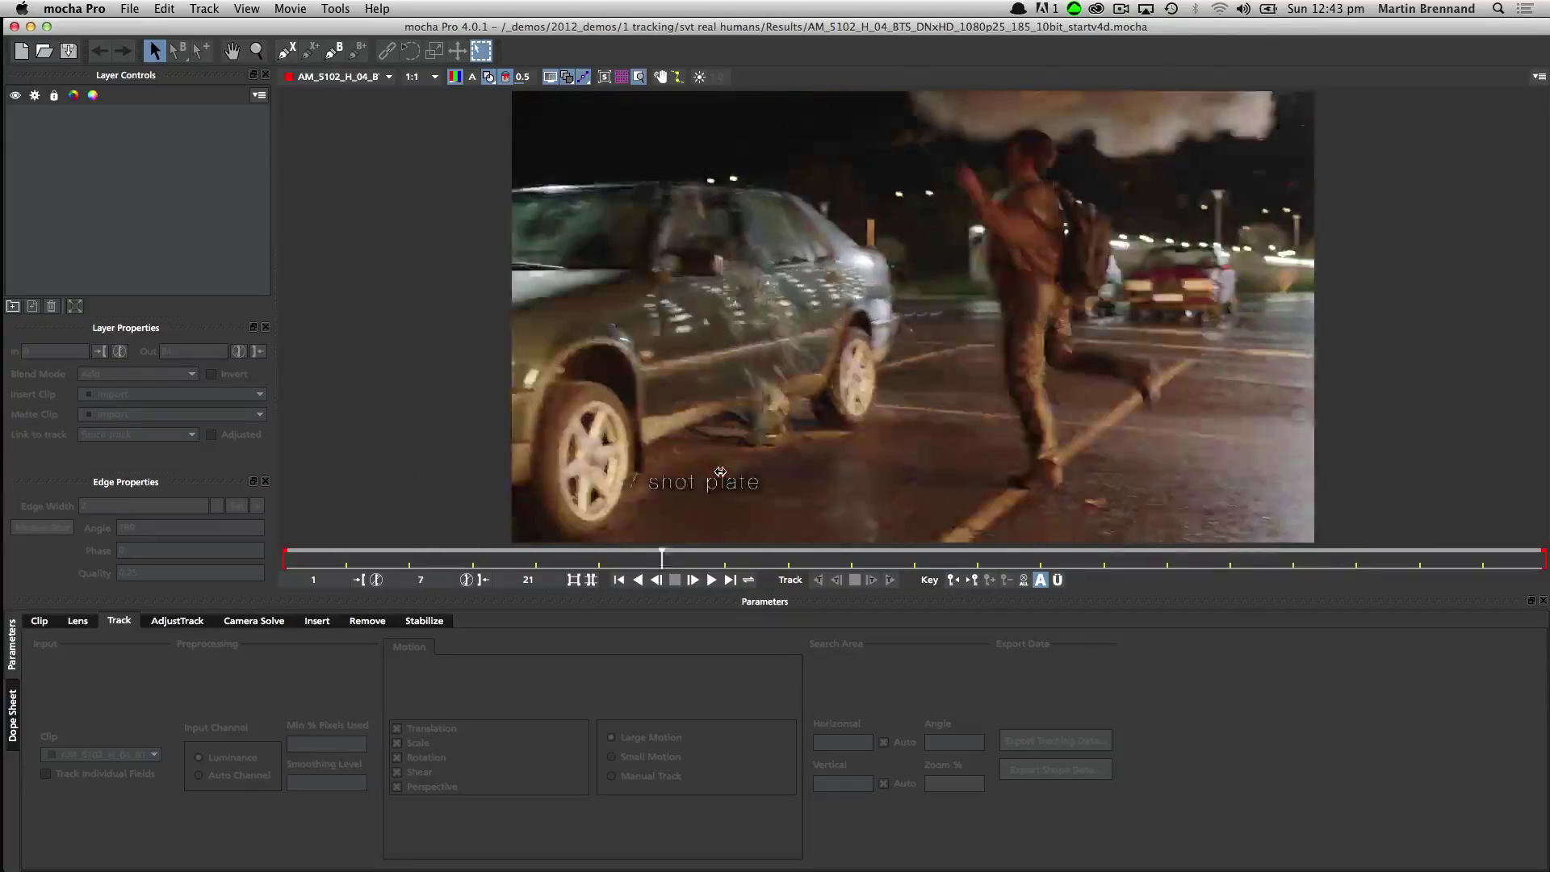
left_click_drag(919, 507, 559, 566)
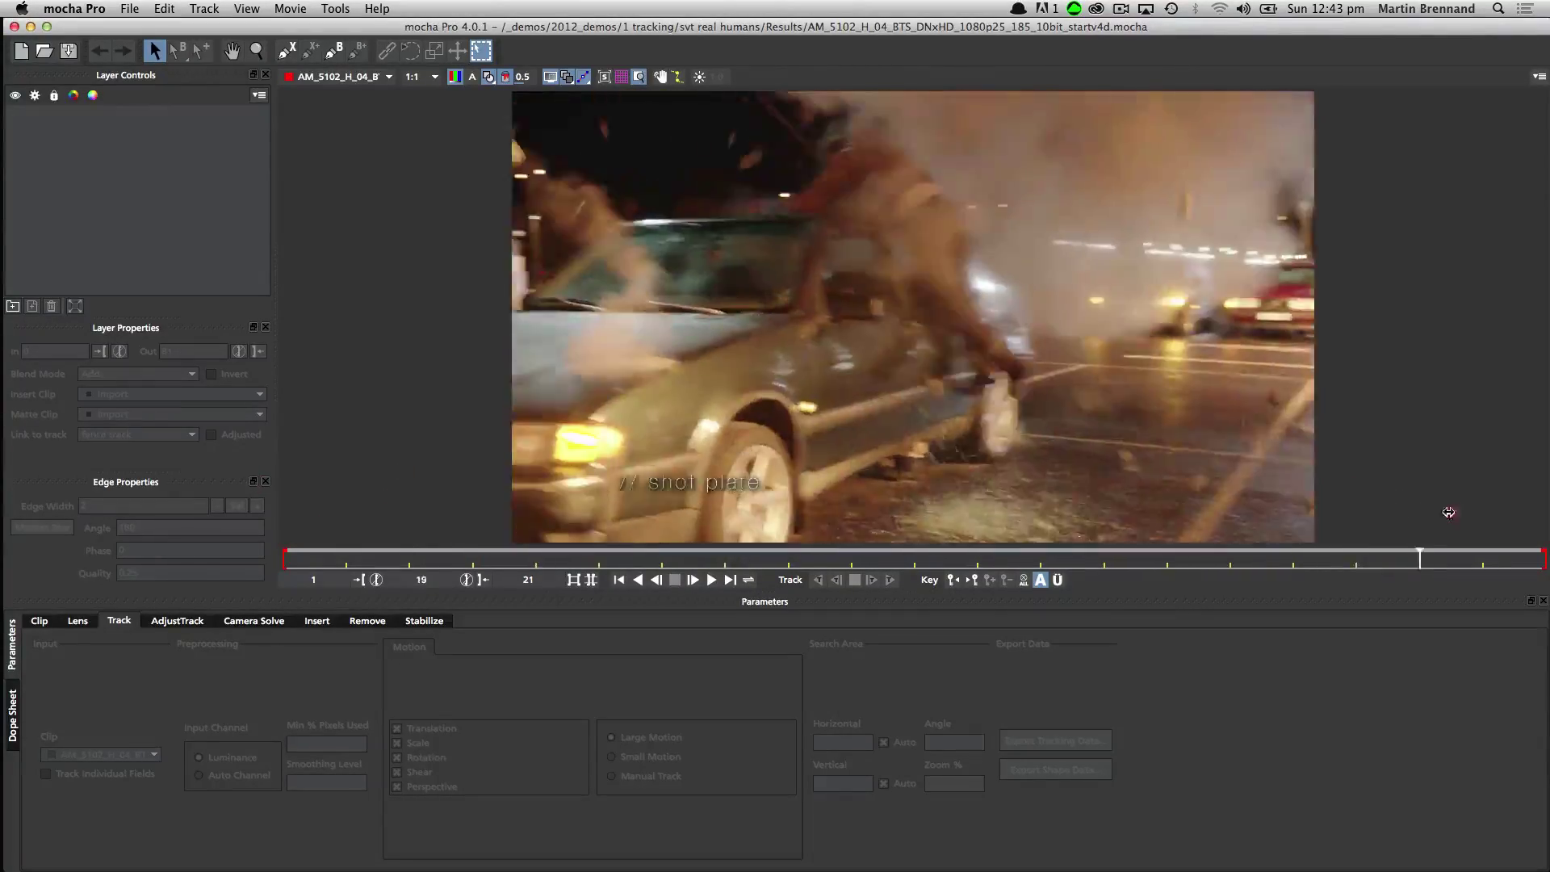
left_click_drag(1448, 512, 542, 573)
left_click_drag(1209, 486, 293, 531)
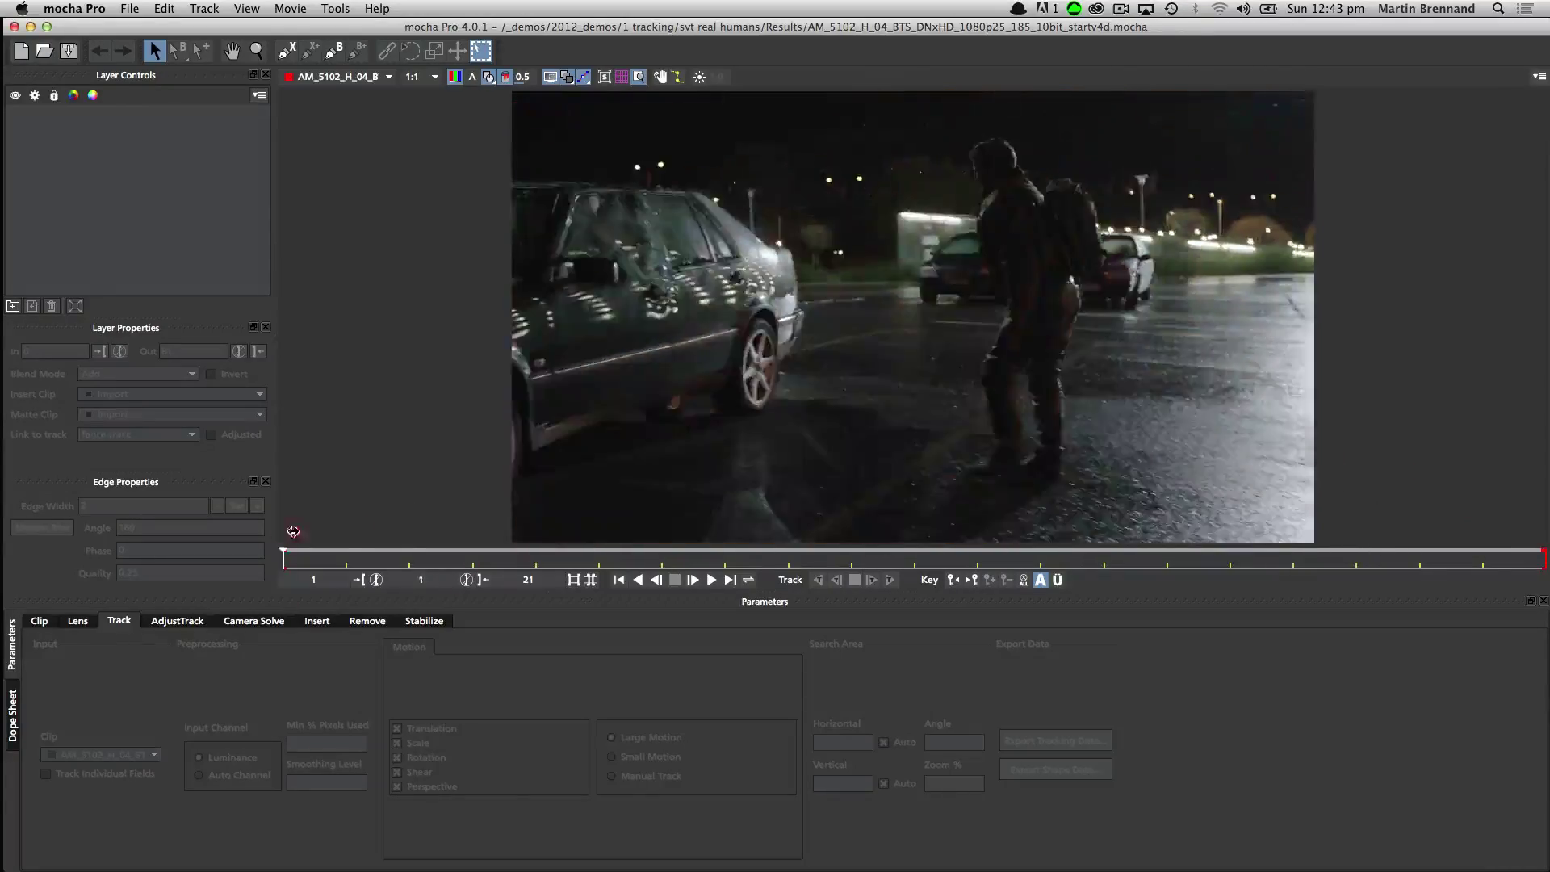
left_click_drag(1305, 495, 263, 521)
Draw a closed X-spline around the front door and side of the car at frame 1.
left_click(287, 52)
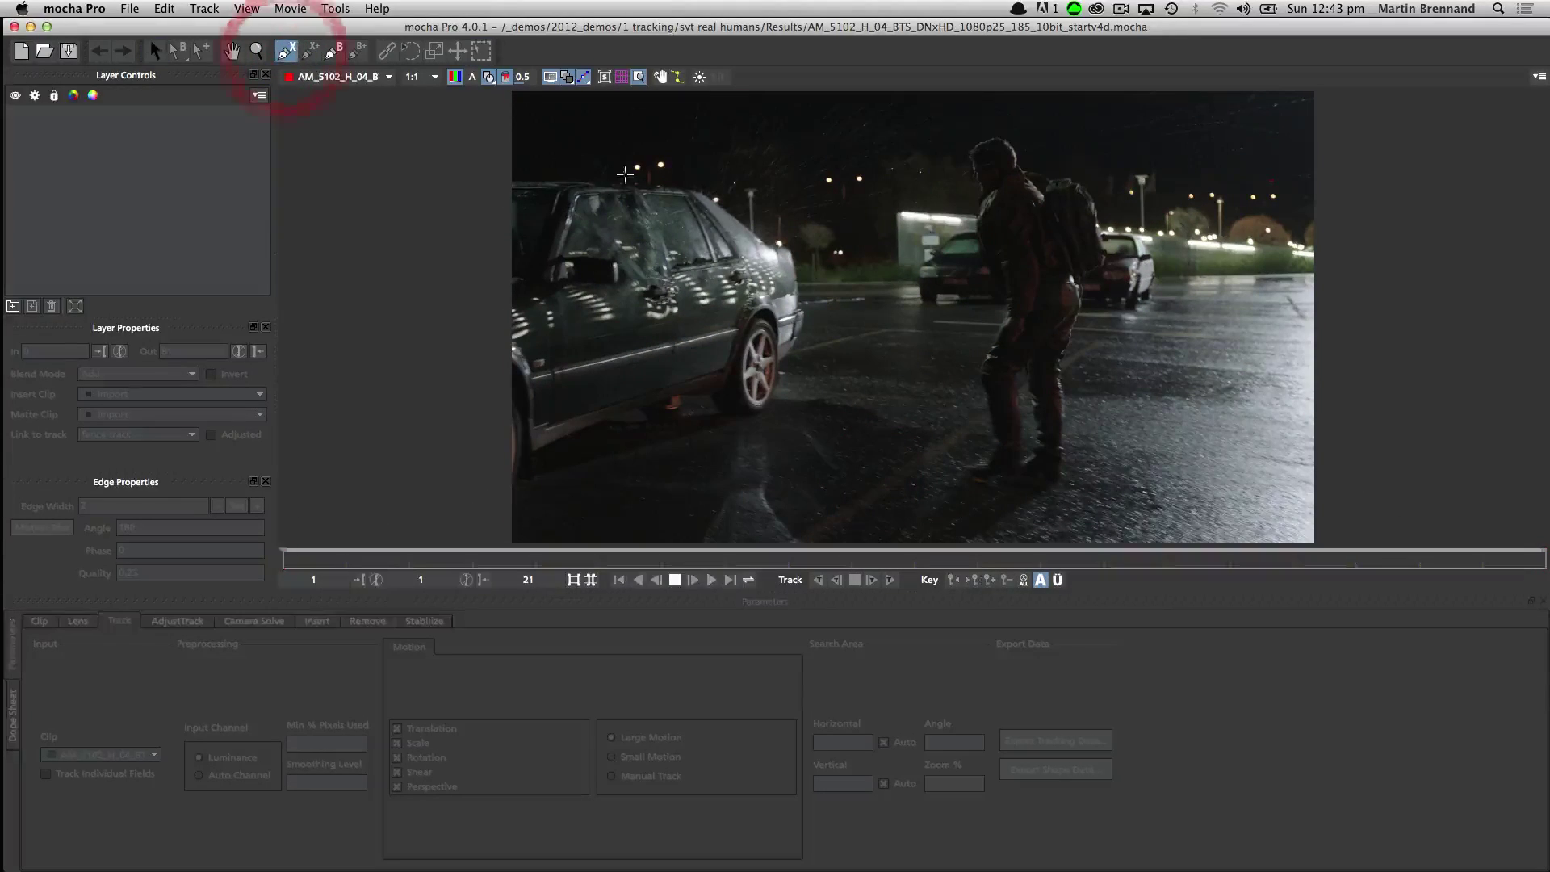
left_click(652, 178)
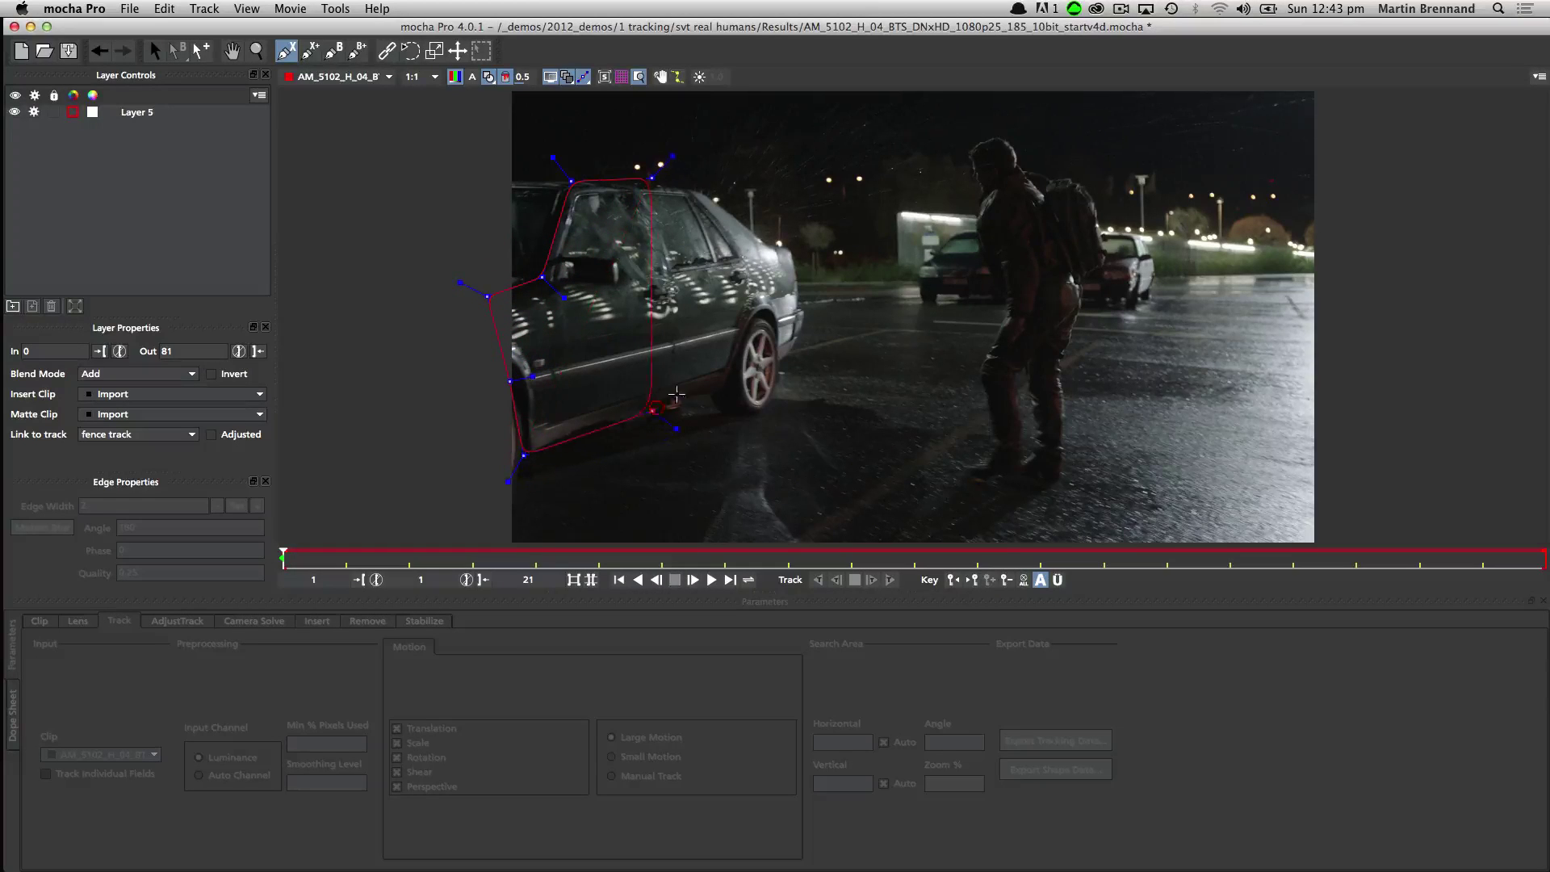
right_click(685, 277)
Show the planar surface and grid, and adjust the surface corners to match the perspective of the car's side.
left_click(604, 77)
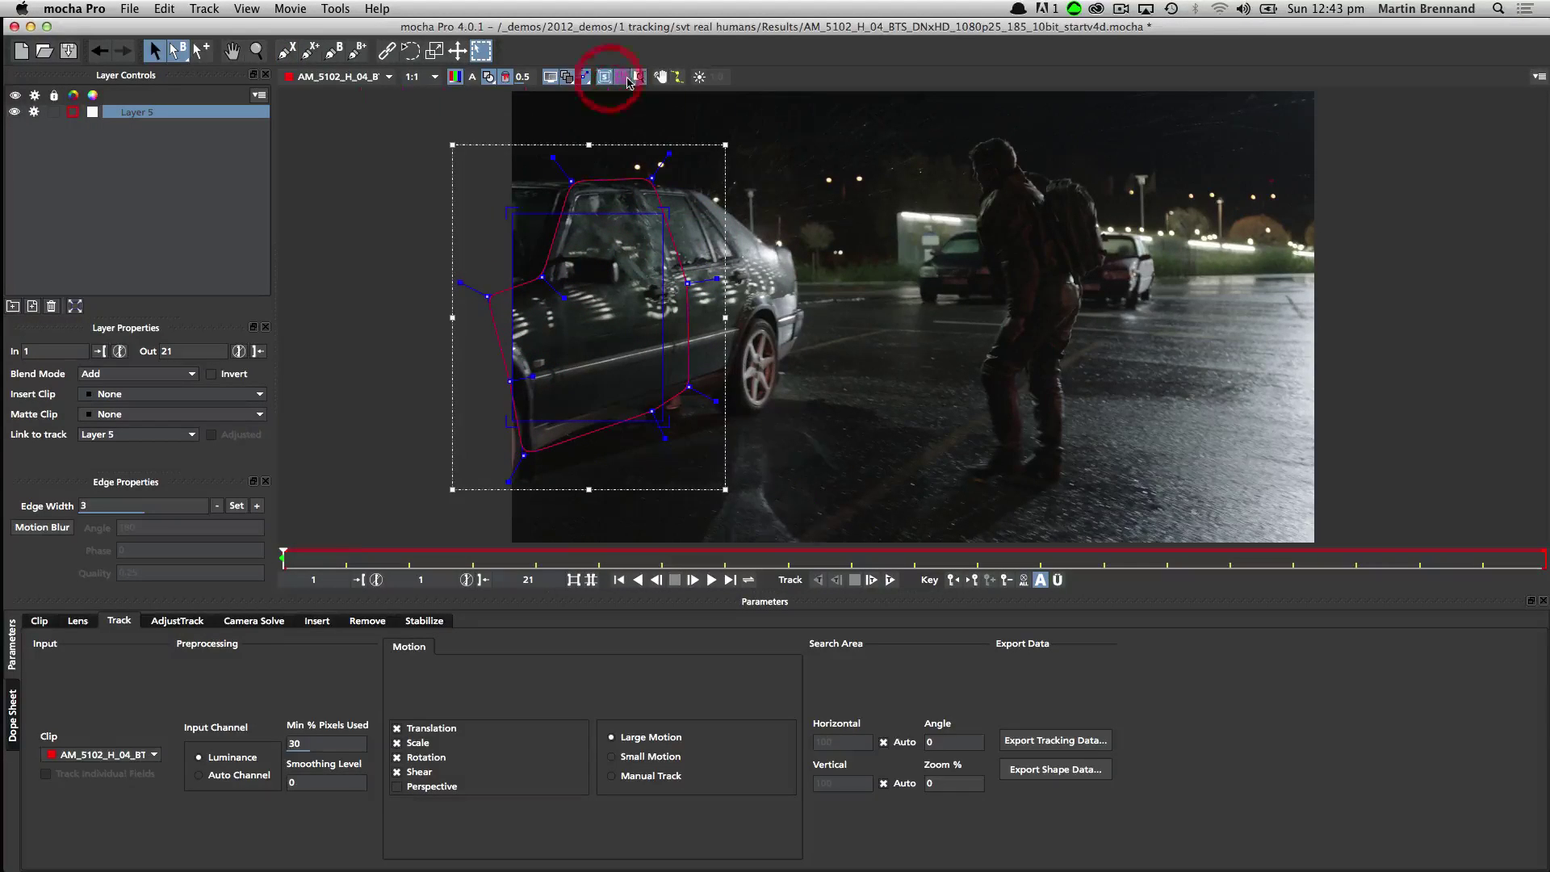
left_click(622, 77)
left_click_drag(687, 420, 689, 352)
left_click_drag(663, 214, 612, 211)
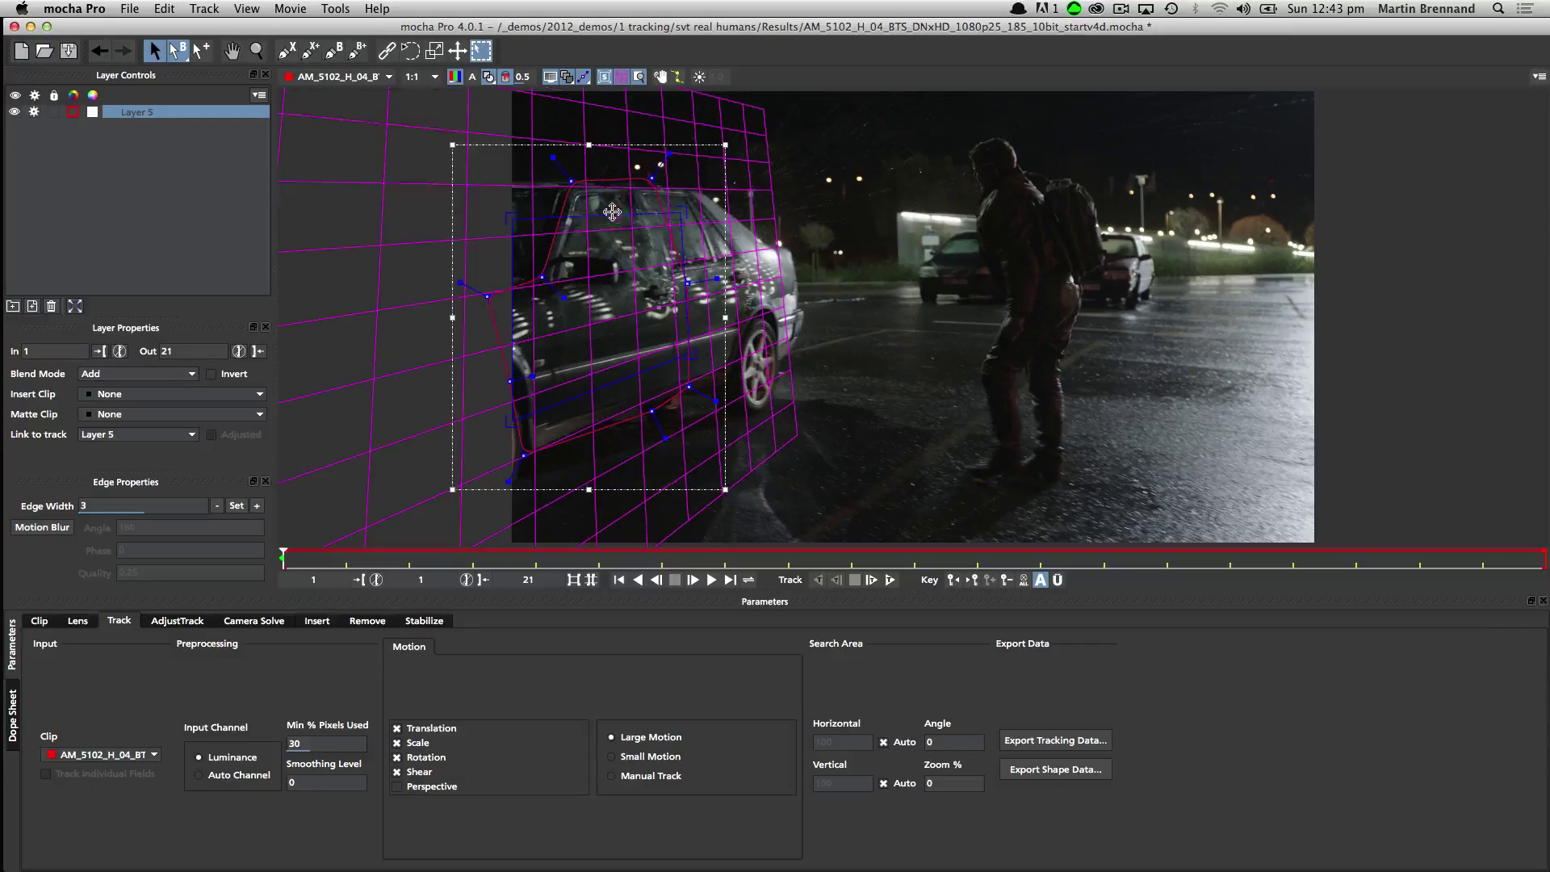
Enable perspective motion, set the minimum pixels used to 90%, and track the car layer forward through the shot.
left_click(397, 787)
double_click(336, 742)
type("90")
left_click(889, 579)
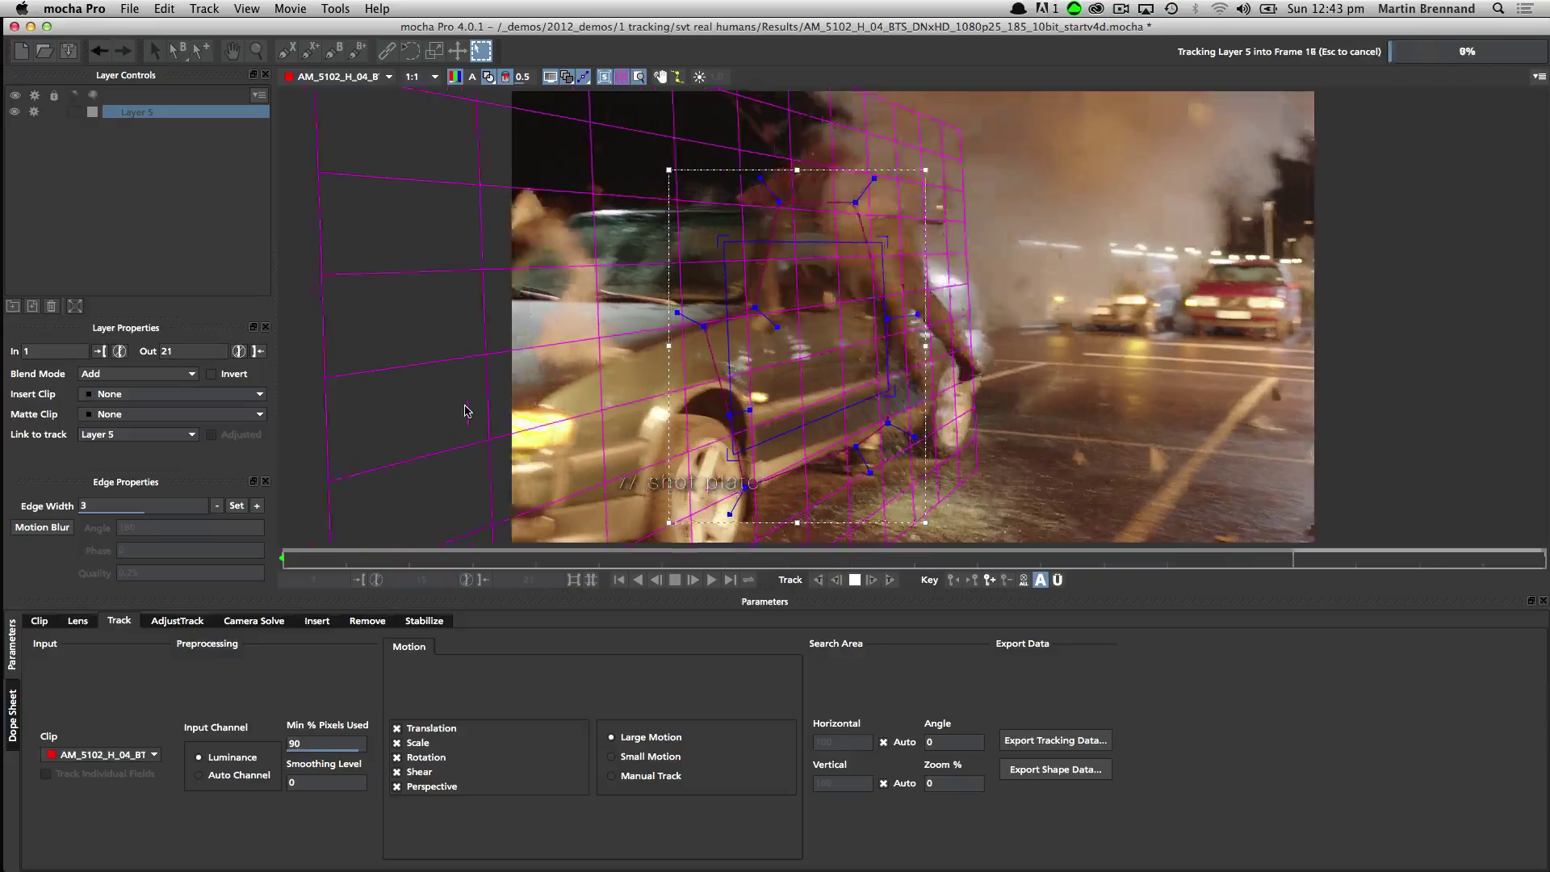
Play back the track, reshape the planar surface to follow the car's side more closely, and play it again.
key("l")
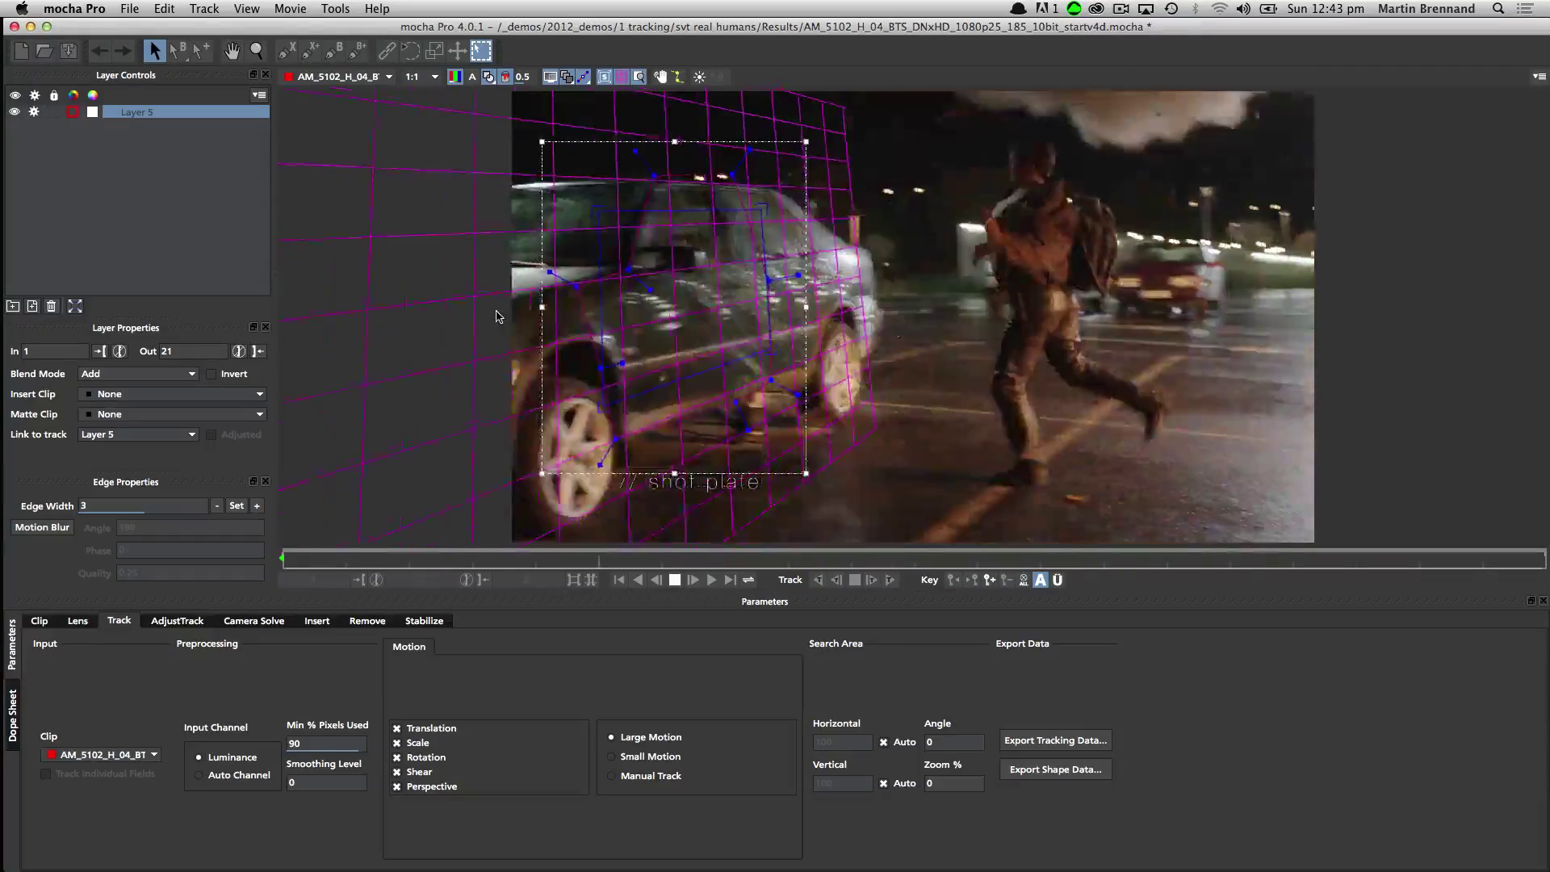
key("k")
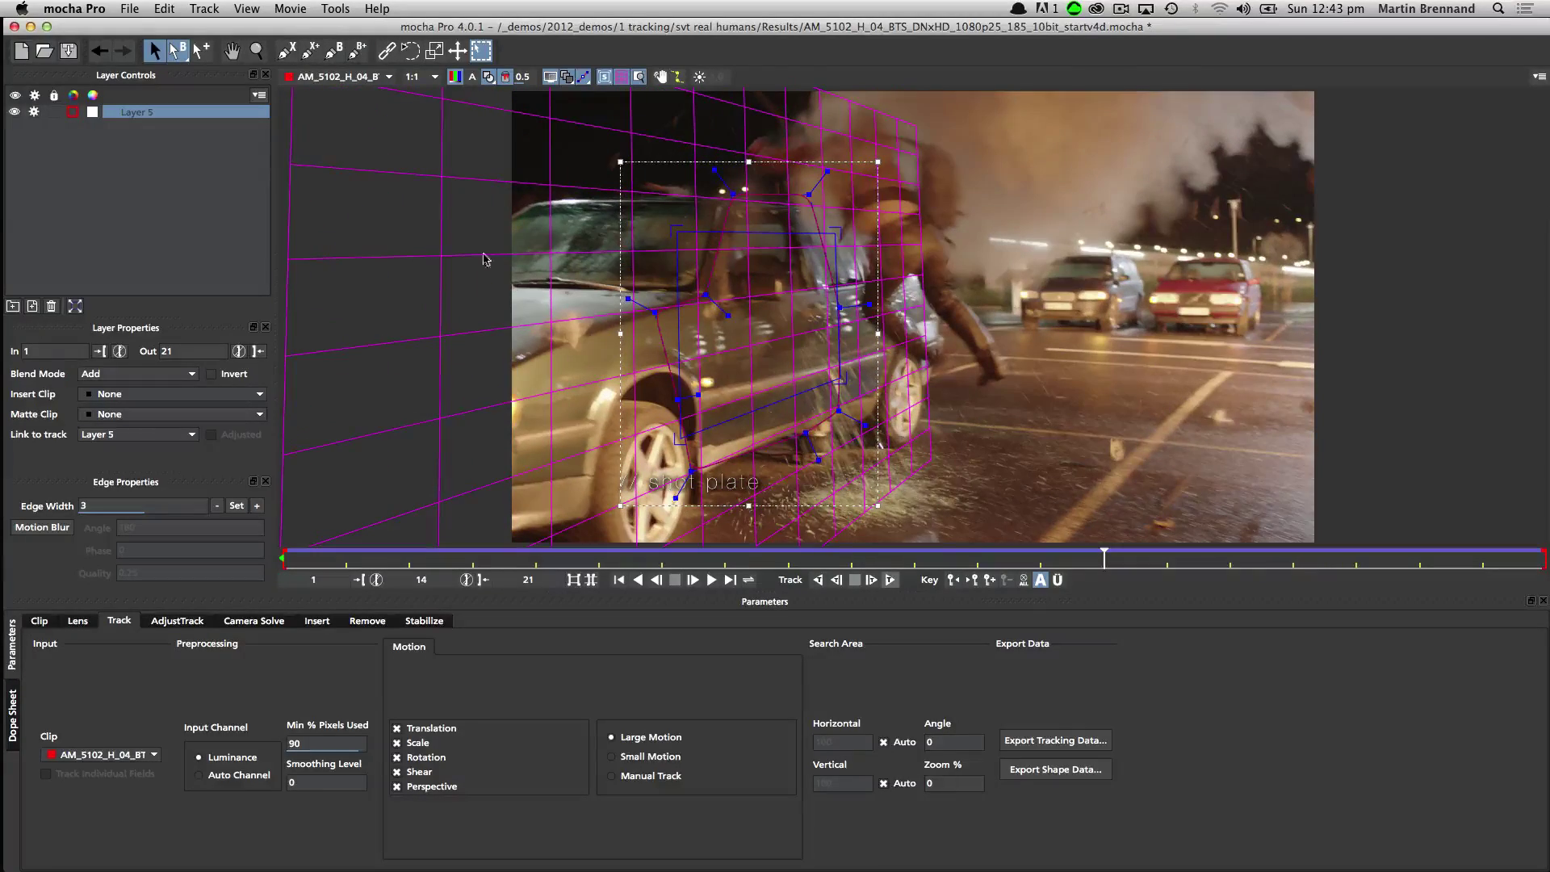
left_click_drag(843, 311, 688, 264)
left_click(653, 259)
key("l")
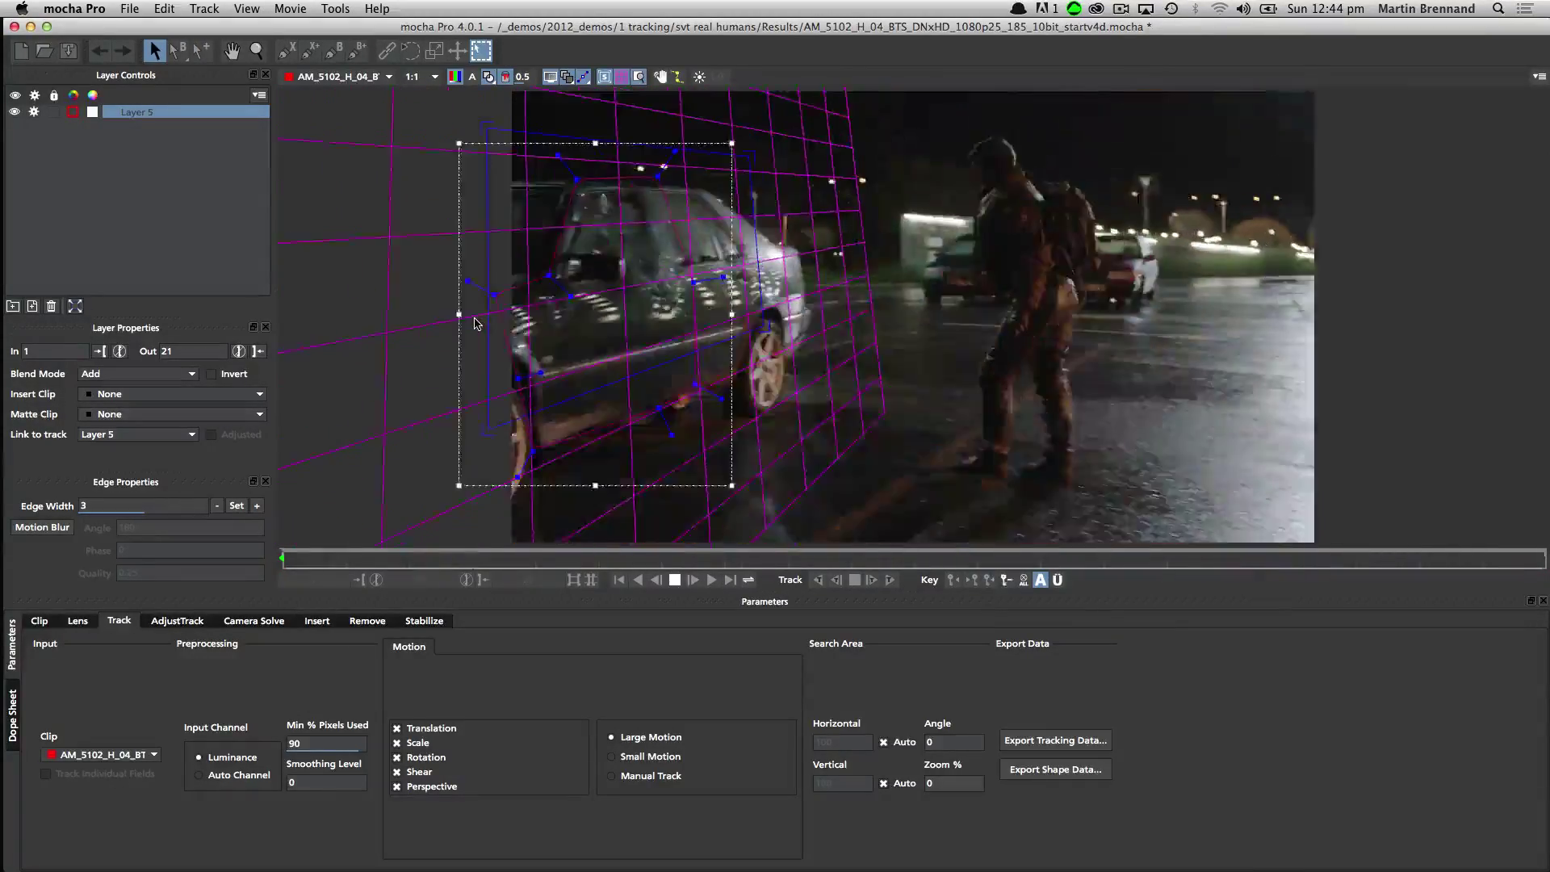
key("k")
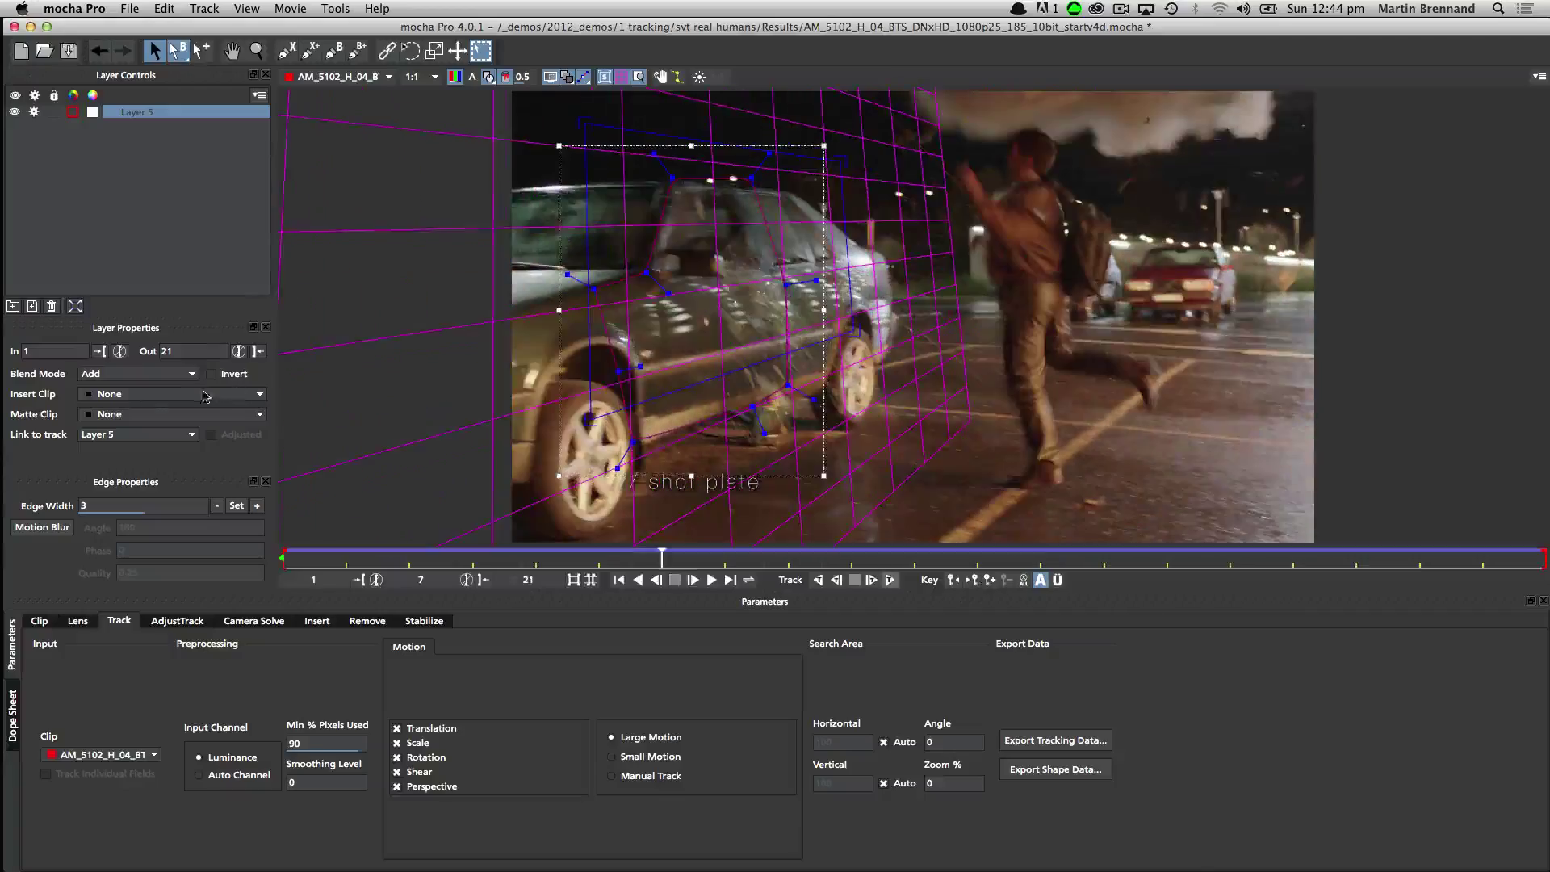
Insert the Logo clip as a test, shrink the surface to fit the car door, and play back the result.
left_click(148, 397)
left_click(133, 444)
key("l")
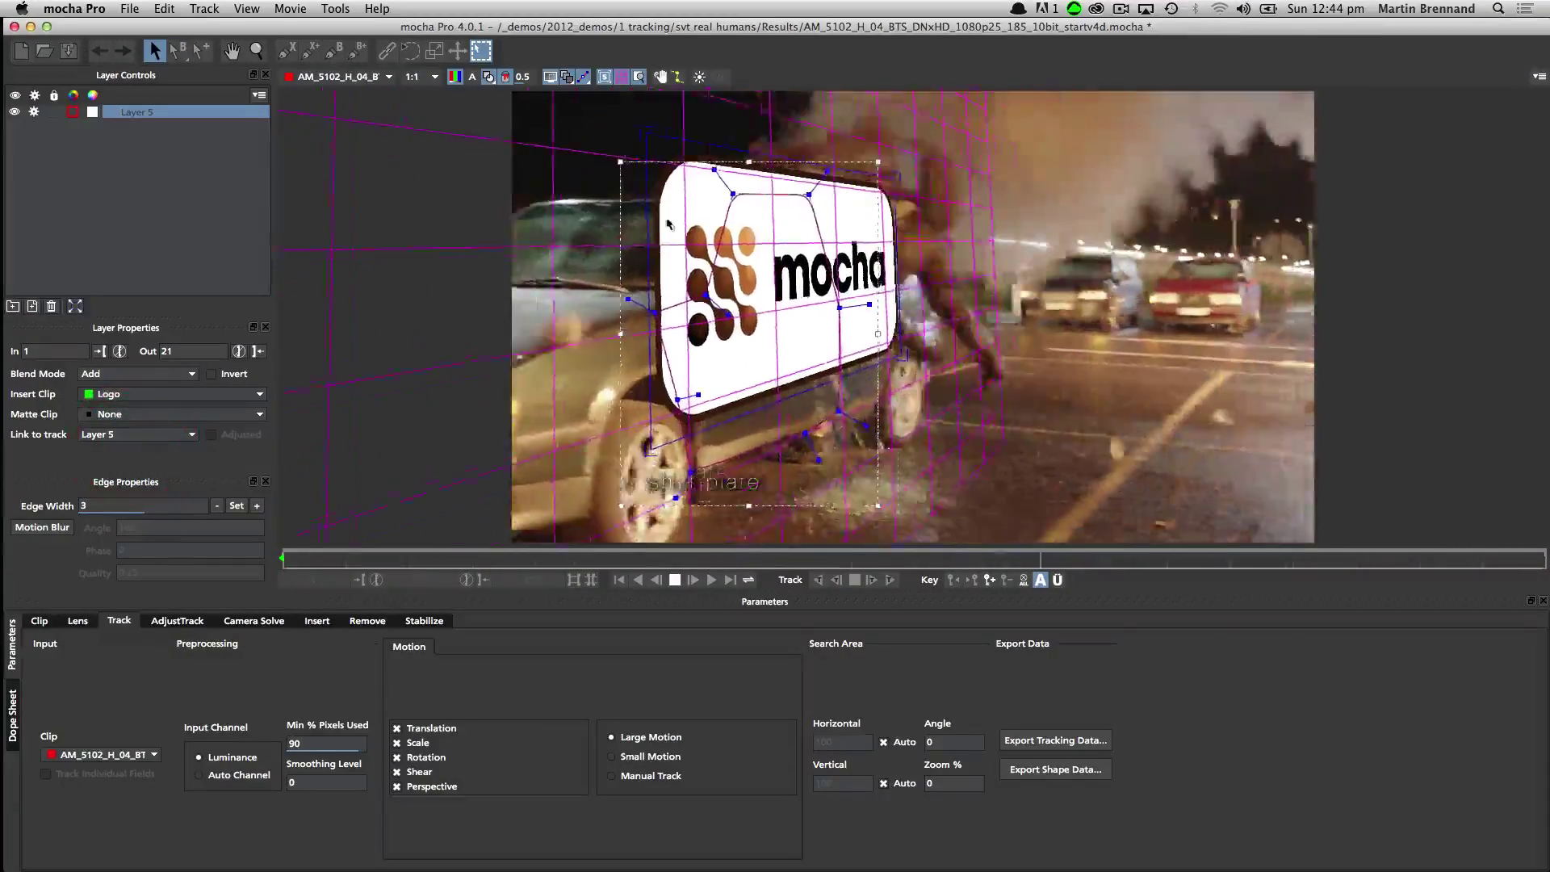
key("k")
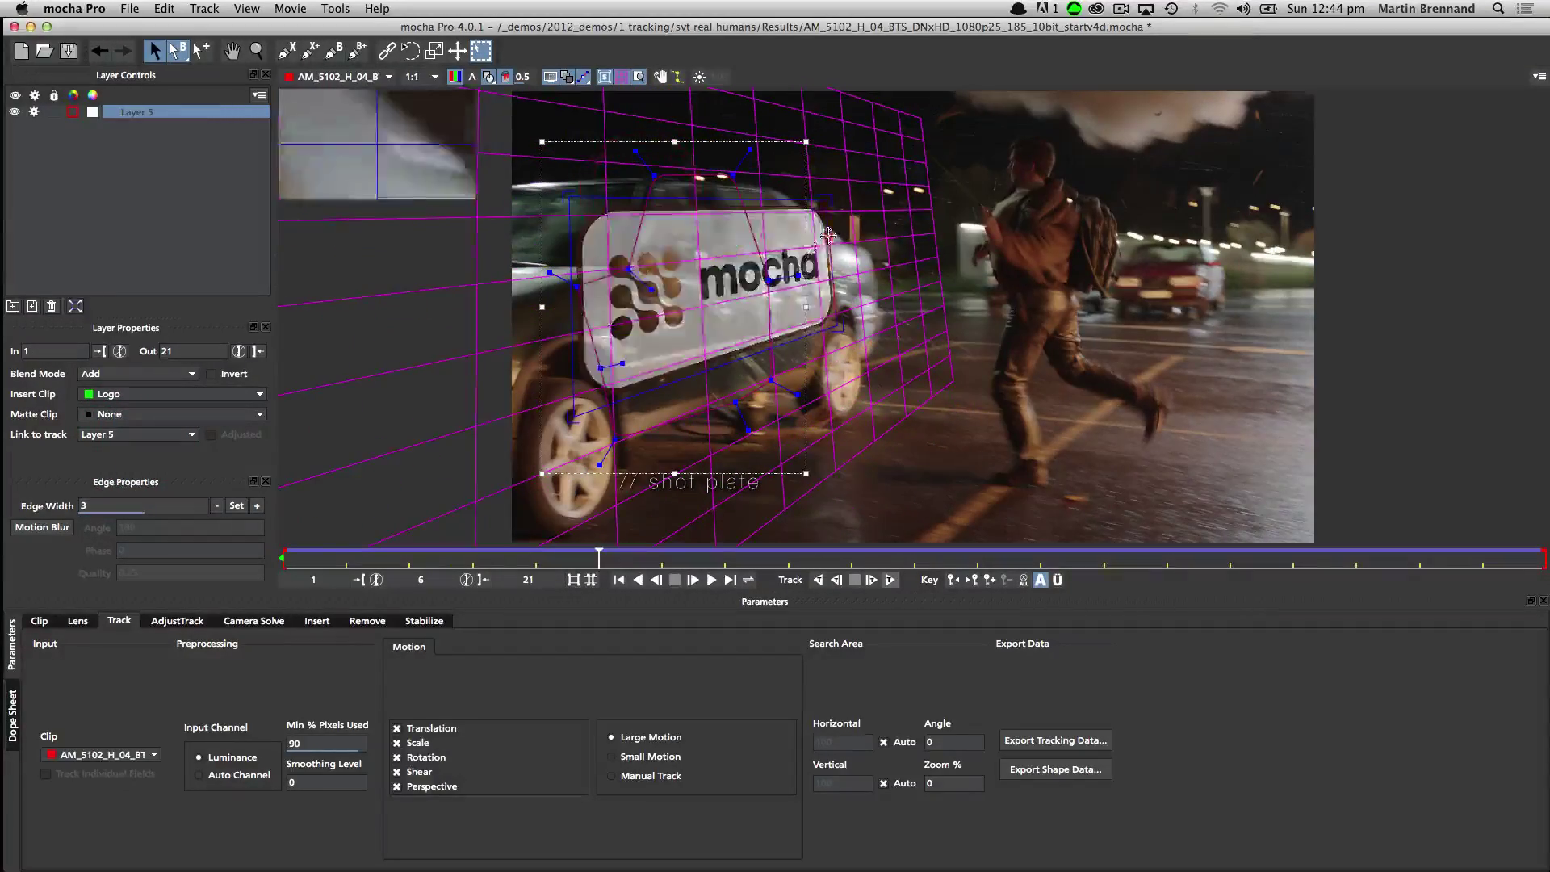
left_click_drag(828, 235, 684, 360)
key("l")
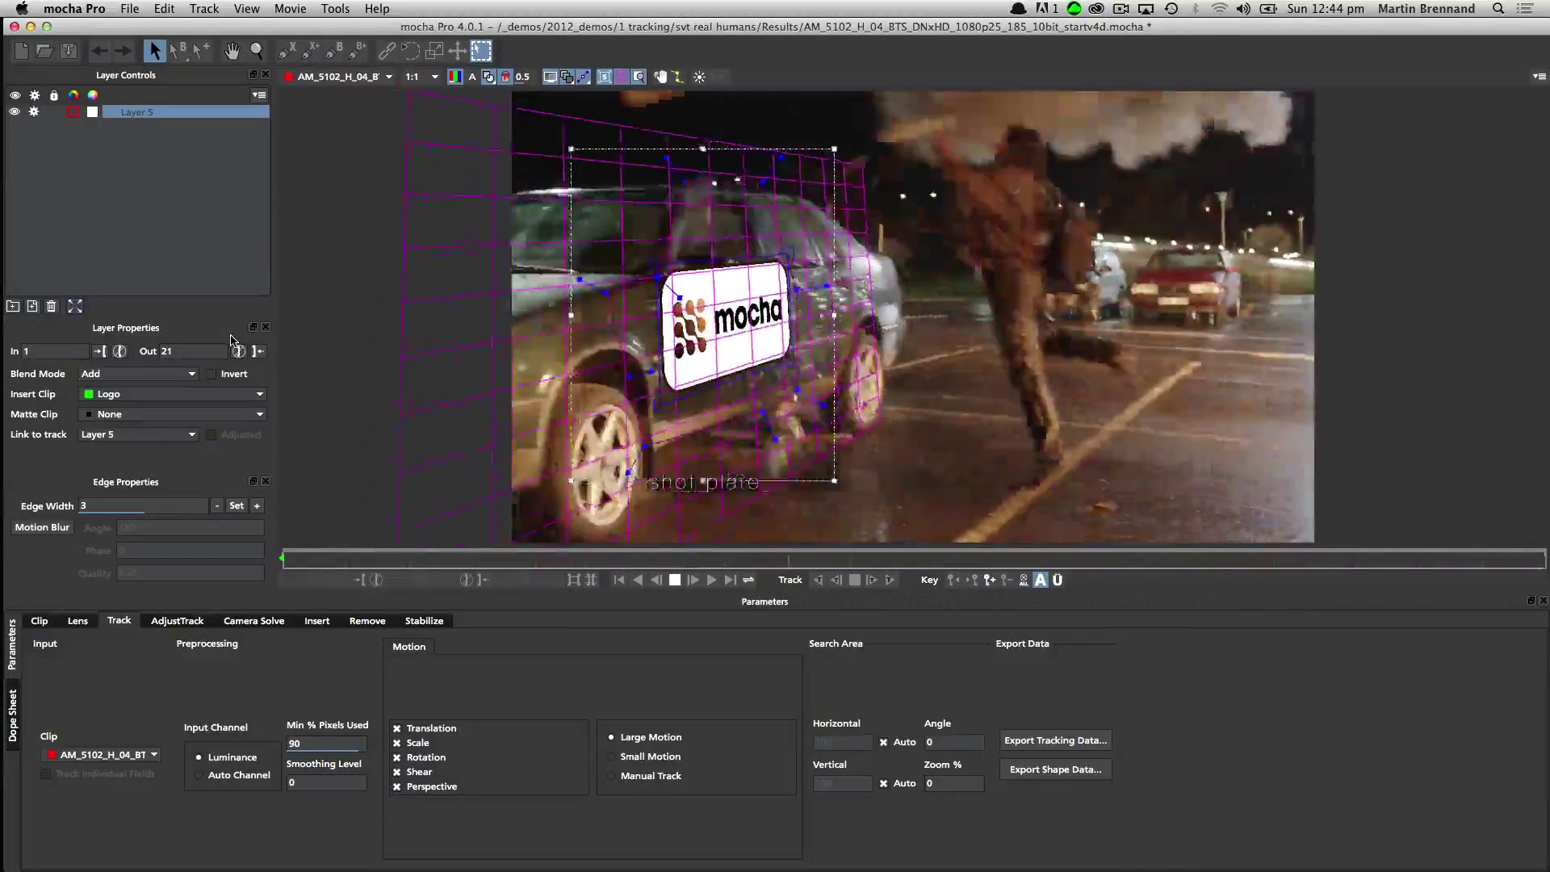
Set the layer's insert clip to None and align the planar surface to the full frame at frame 1.
left_click(109, 394)
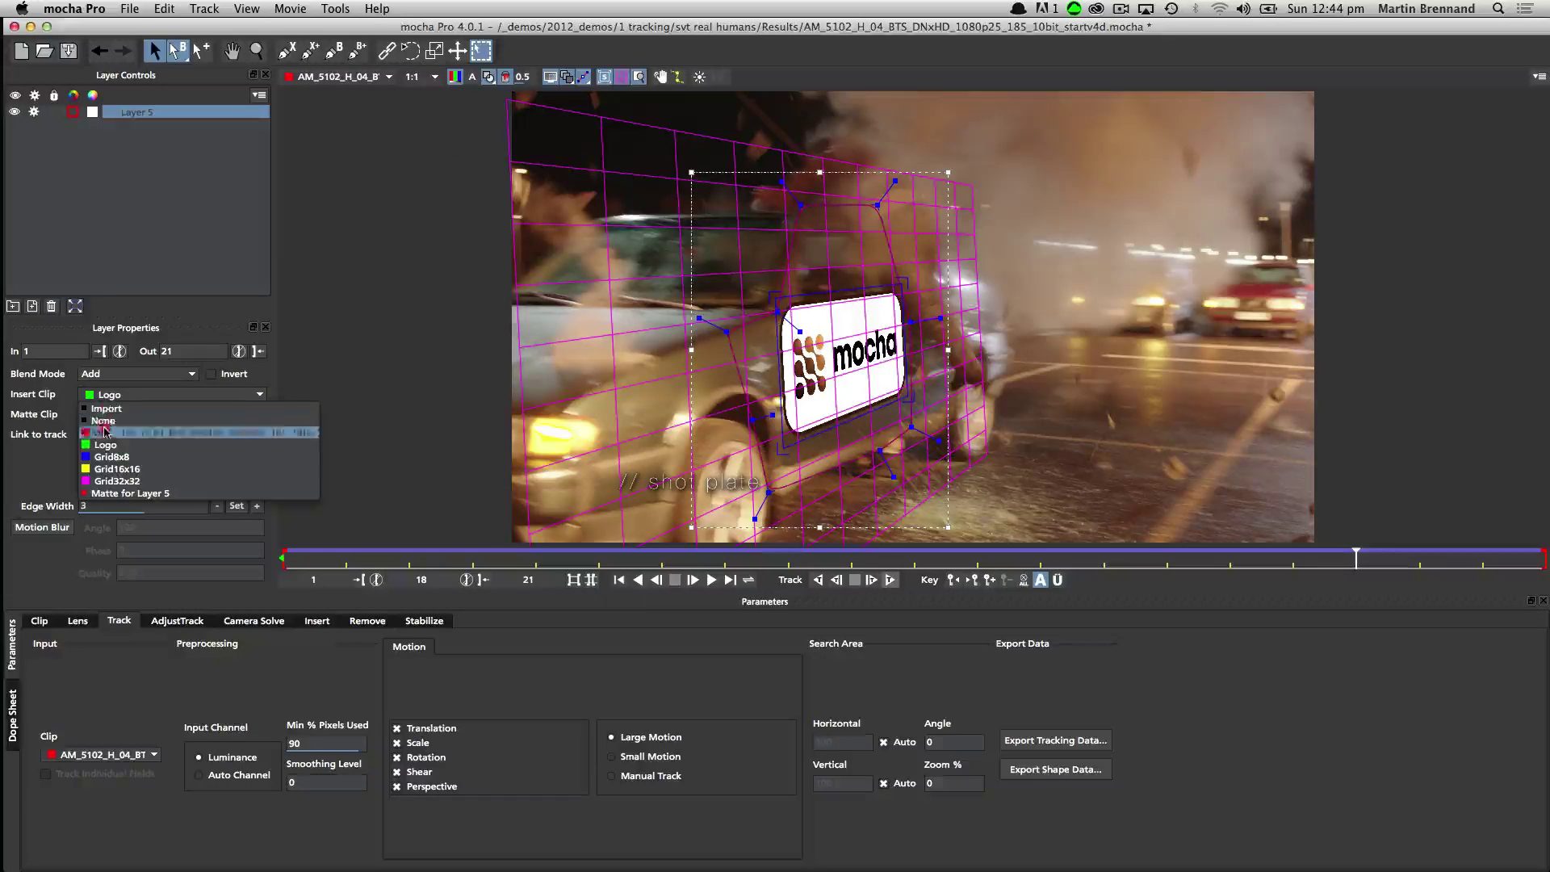
left_click(95, 421)
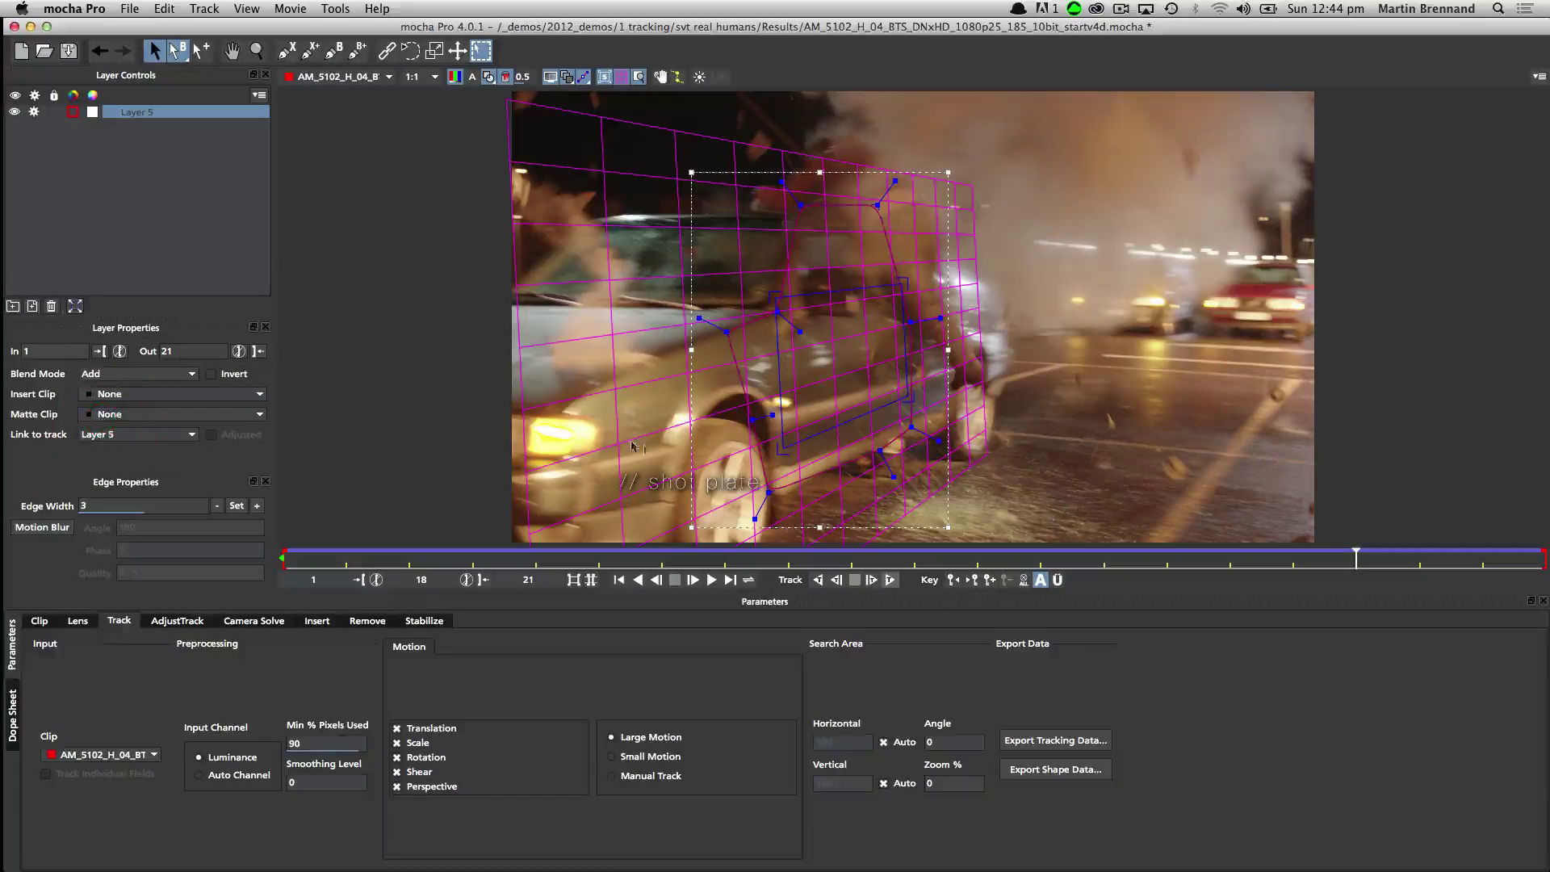
left_click_drag(1357, 558, 283, 558)
left_click(74, 307)
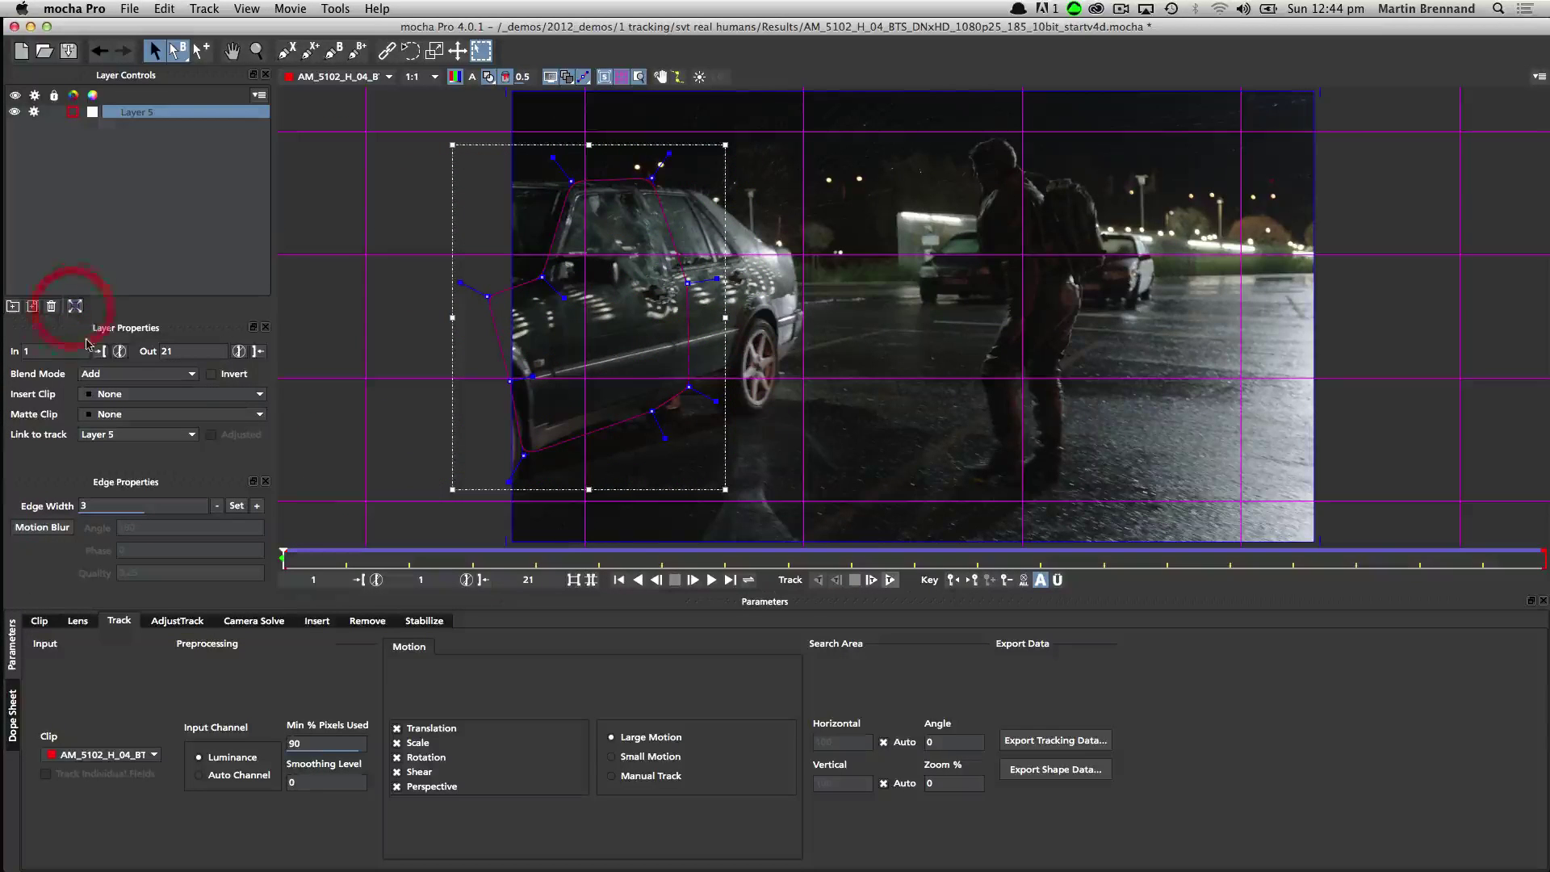
Export the tracking data as After Effects Corner Pin [supports motion blur] (*.txt) to the clipboard.
left_click(1056, 740)
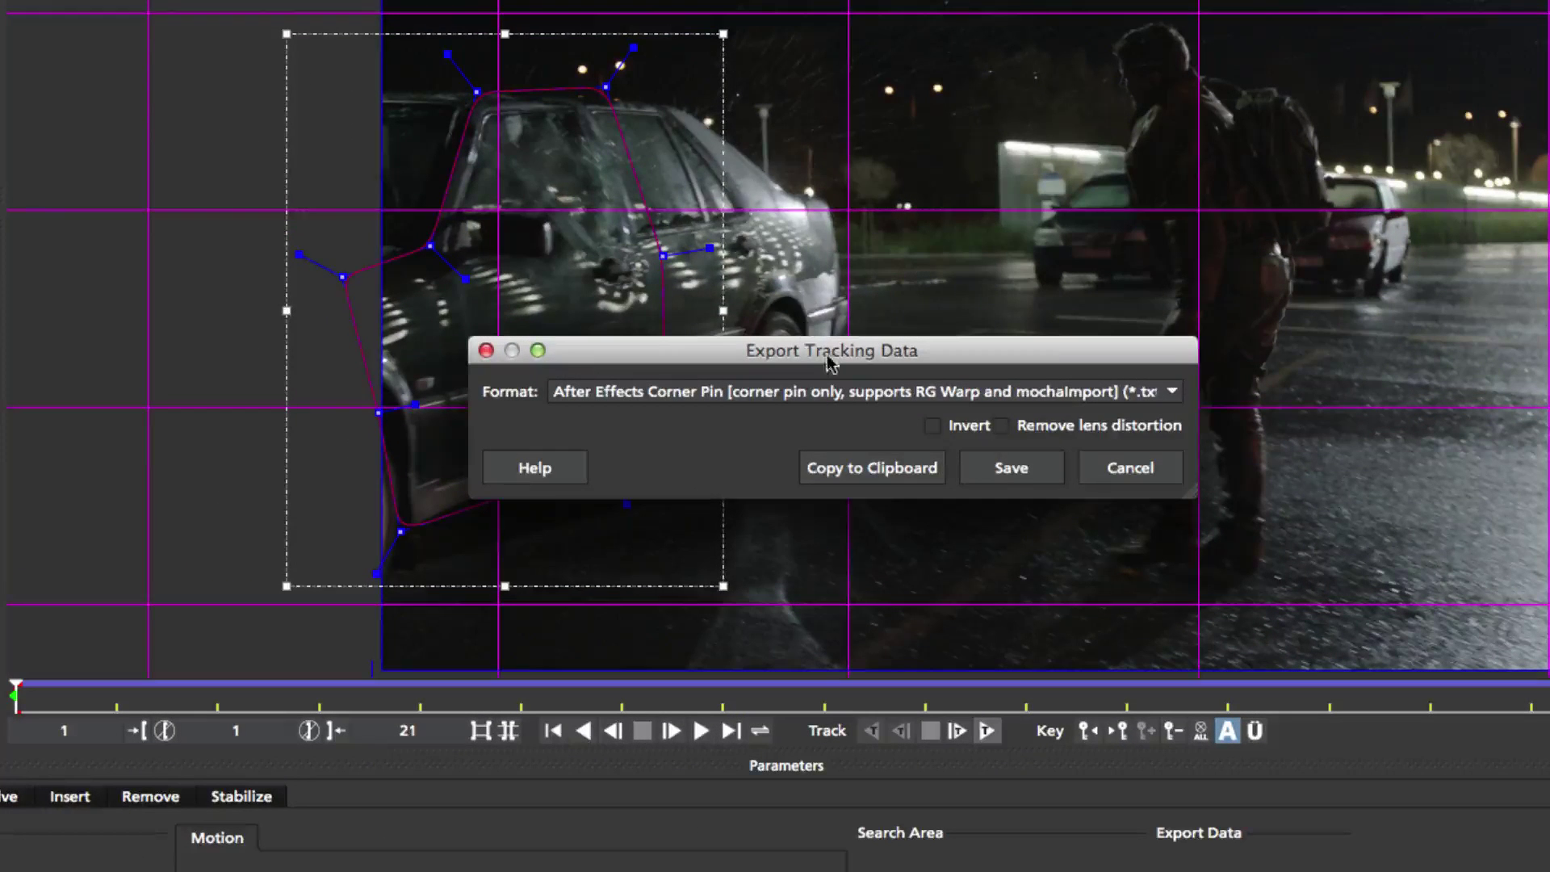
left_click_drag(830, 363, 714, 155)
left_click(593, 185)
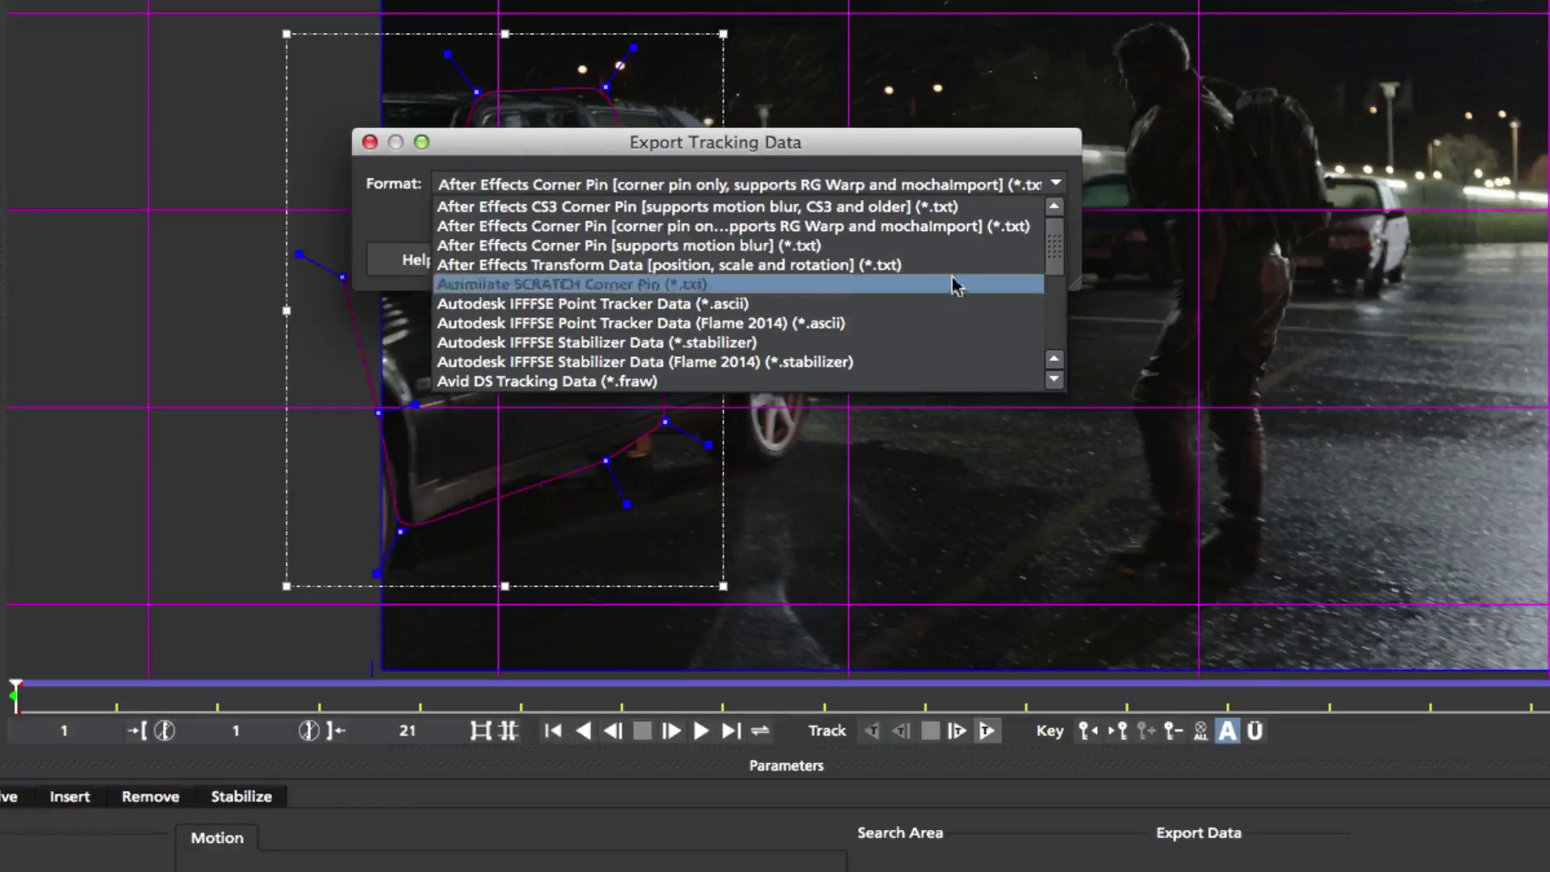
left_click_drag(1049, 242, 1066, 208)
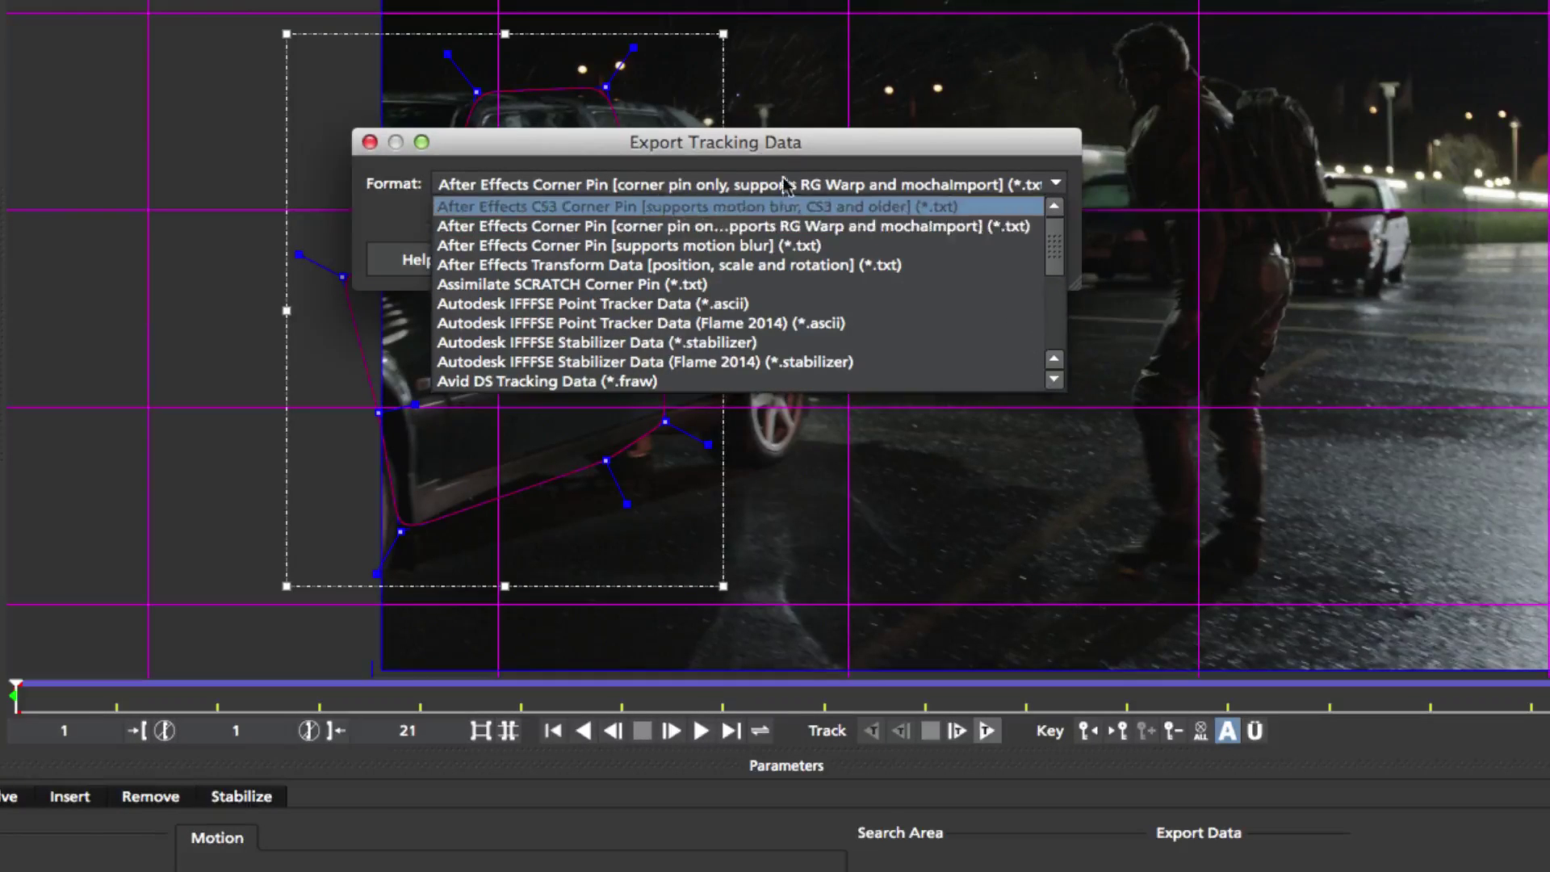
left_click(658, 245)
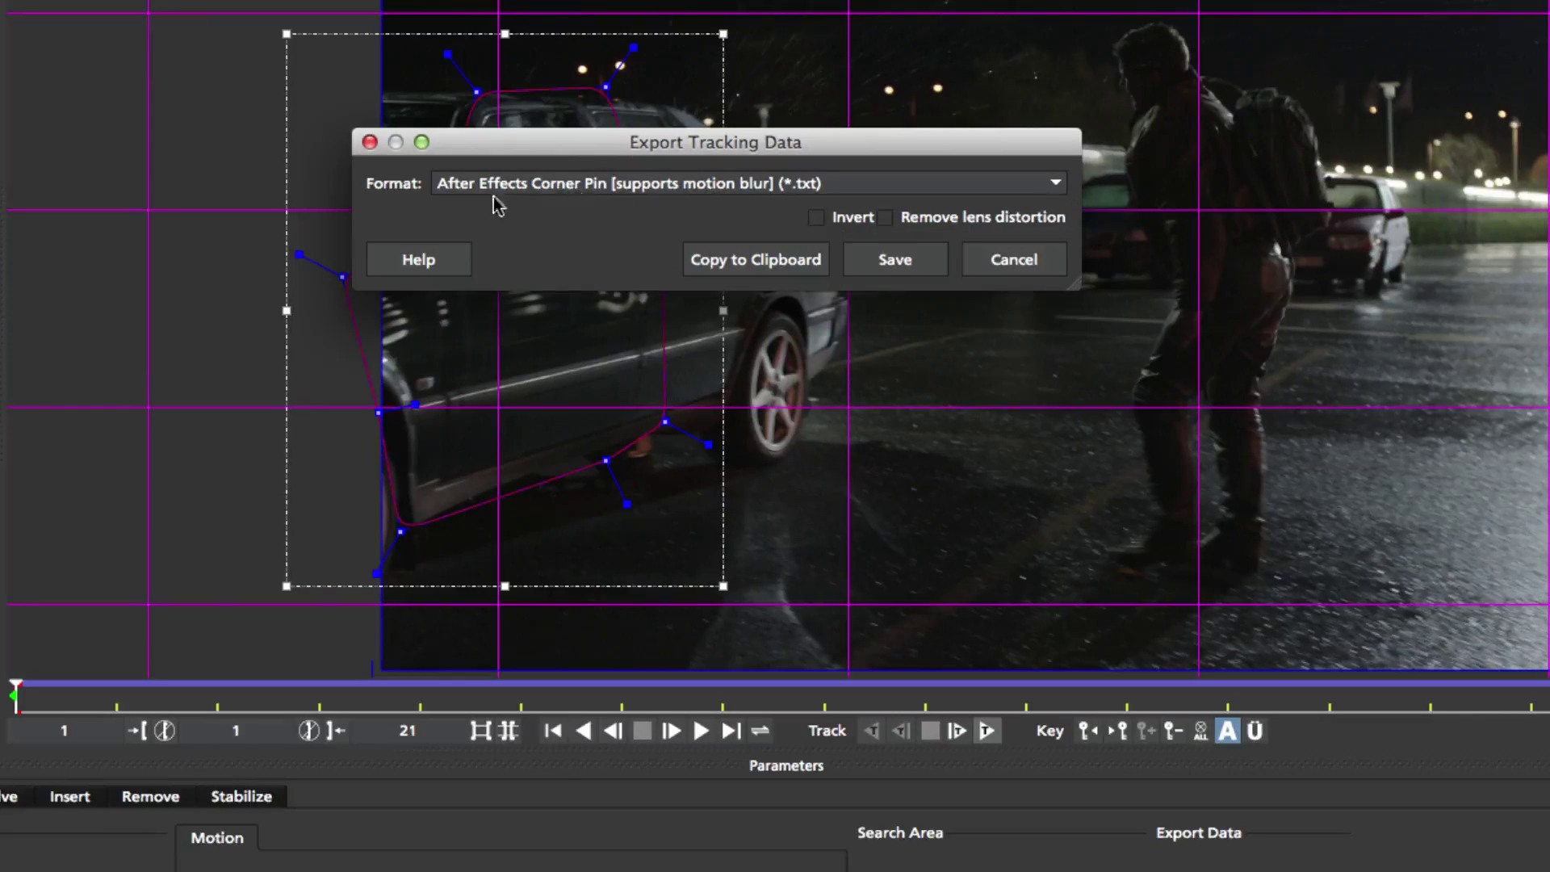
left_click(763, 265)
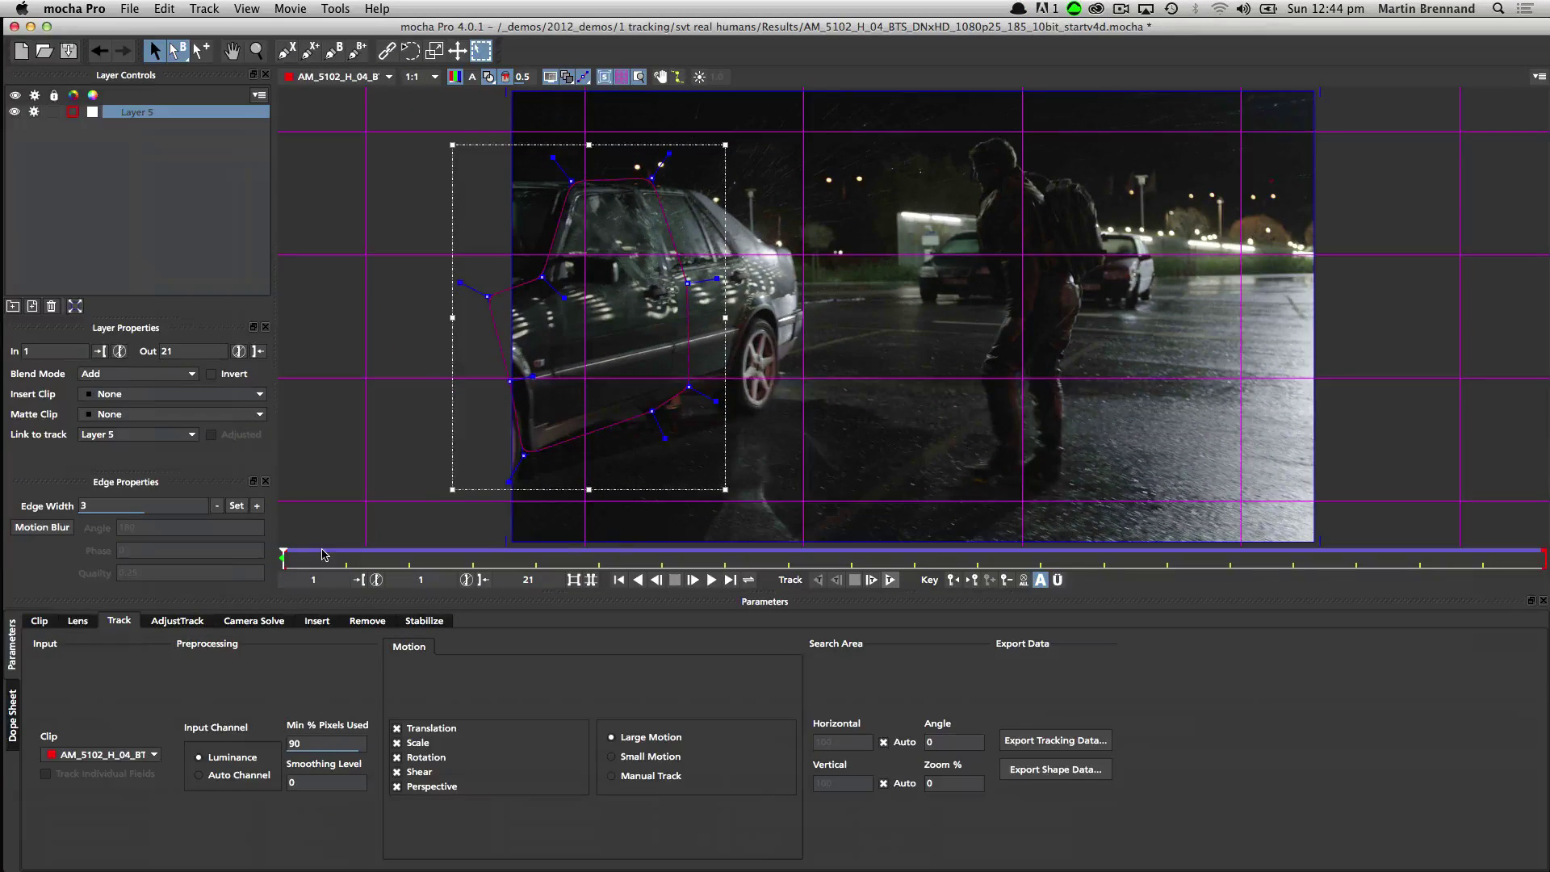
Switch to After Effects and open the recent BOOM_logo project.
key("super+Tab")
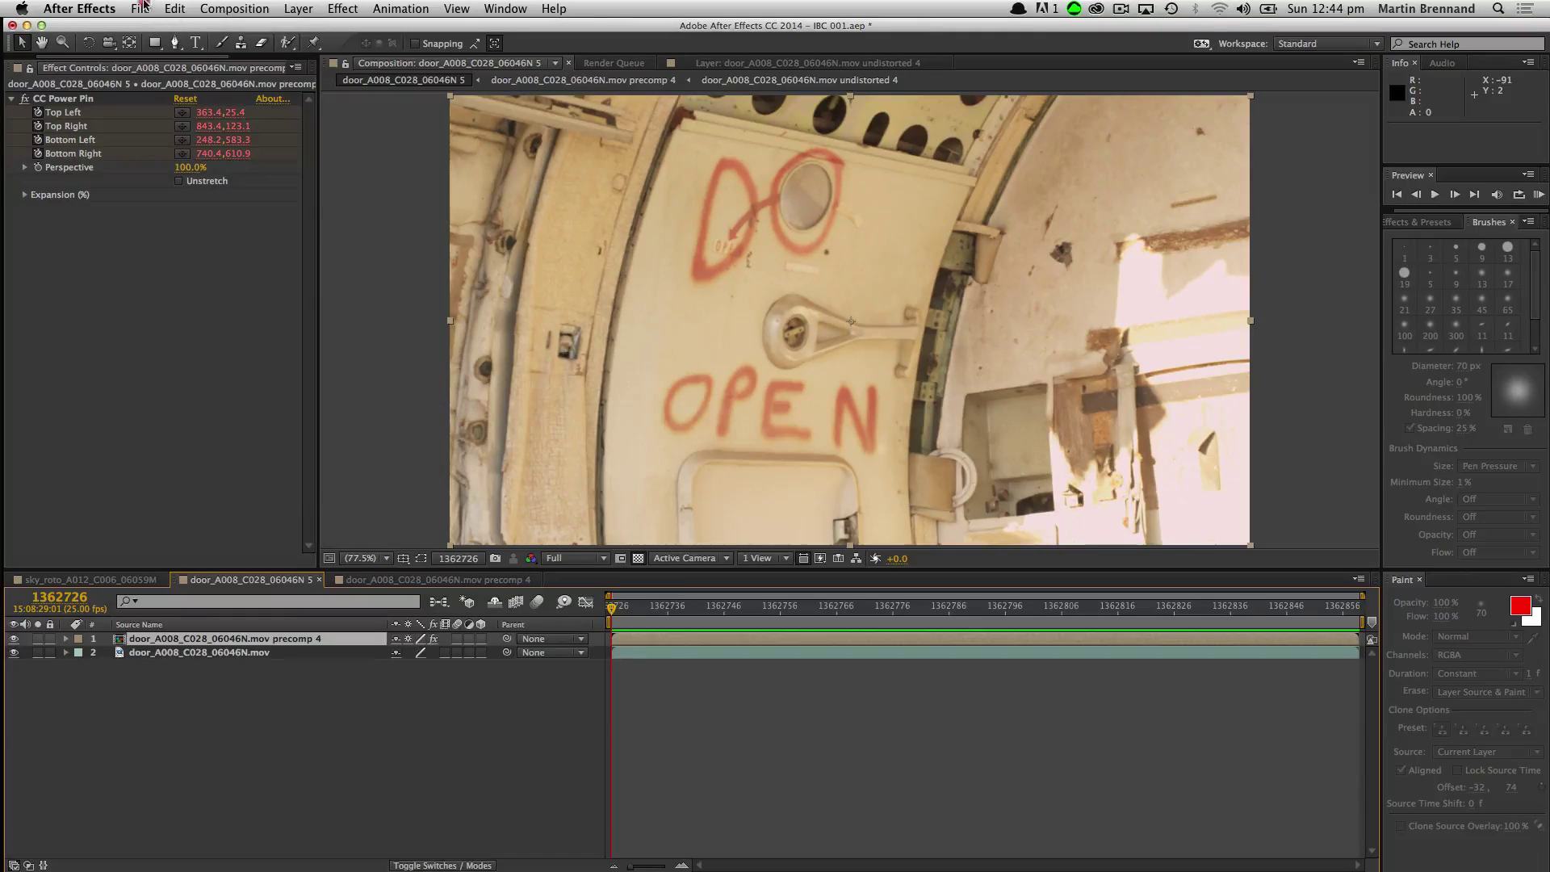
left_click(141, 8)
mouse_move(185, 54)
left_click(466, 85)
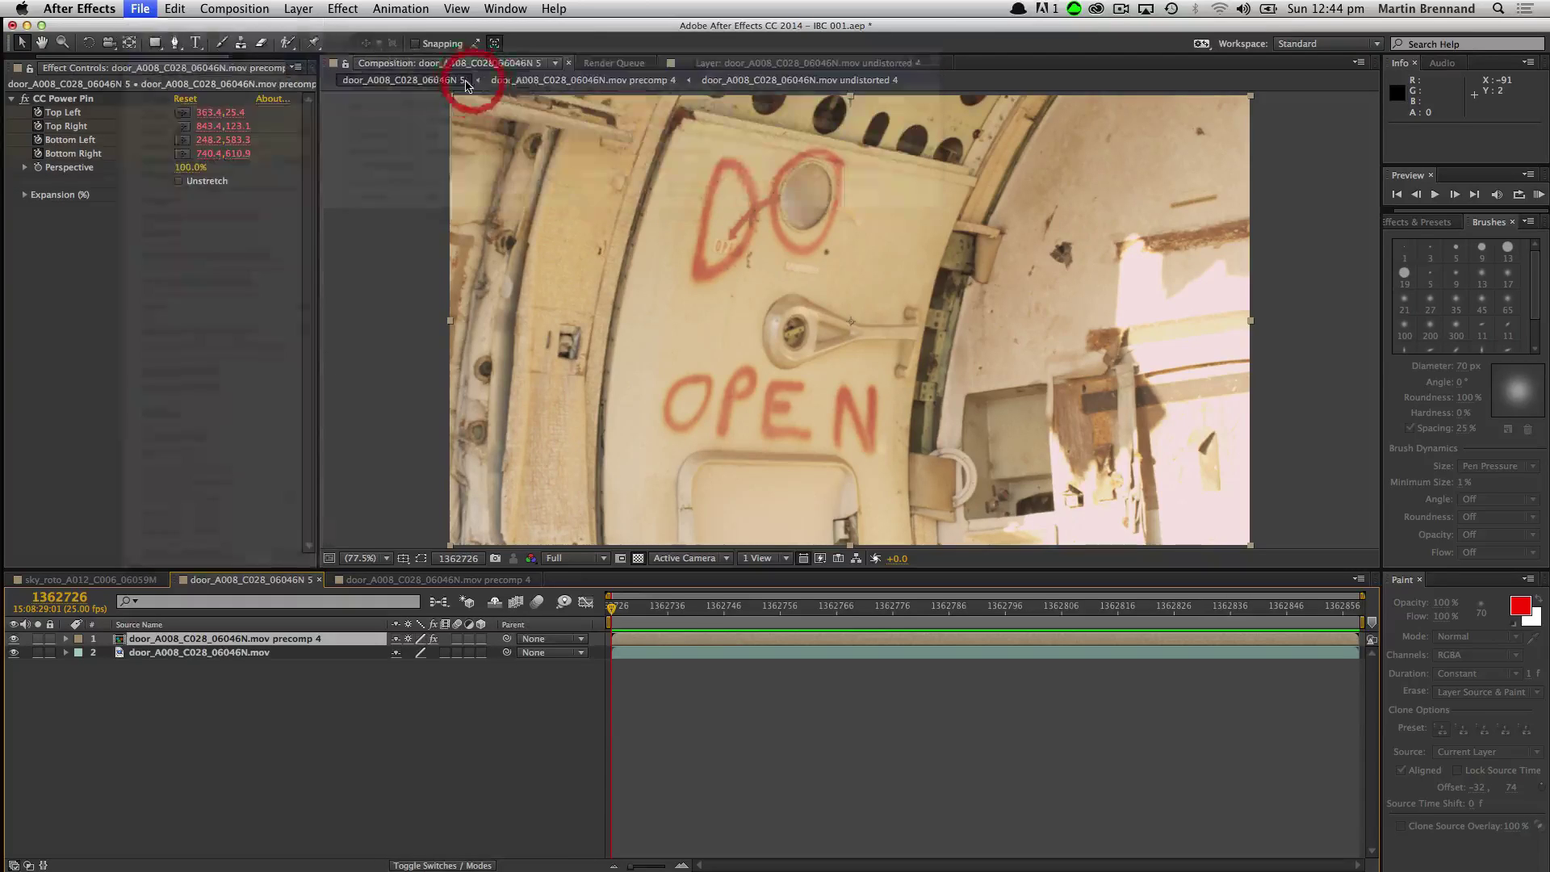
left_click(731, 478)
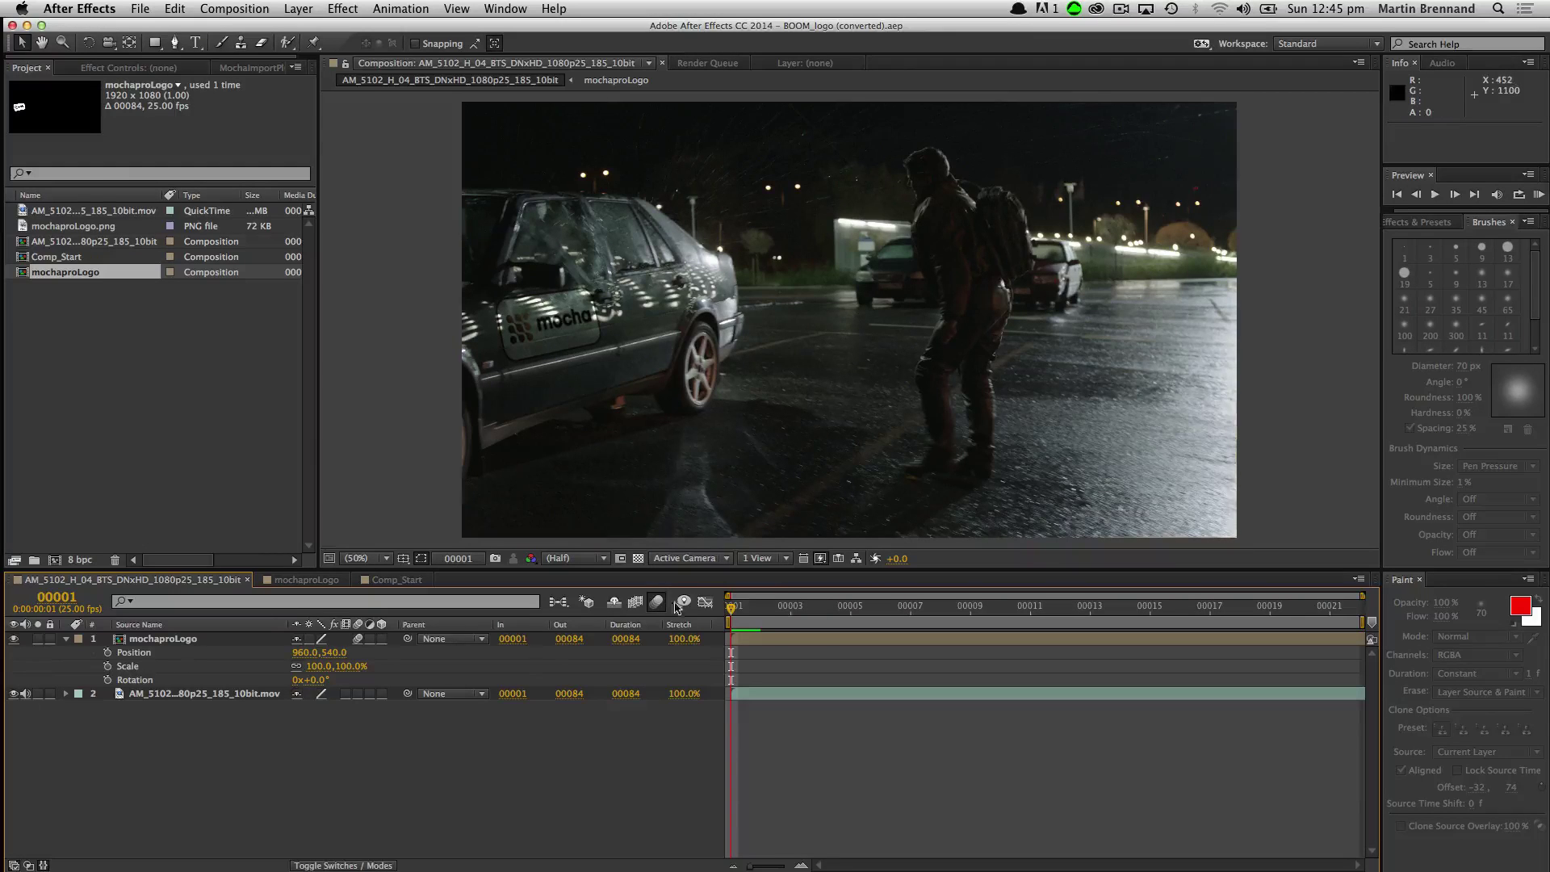
Paste the corner pin tracking data onto the mochaproLogo layer at frame 1 and scrub the timeline to check the logo's motion.
left_click_drag(751, 616, 624, 598)
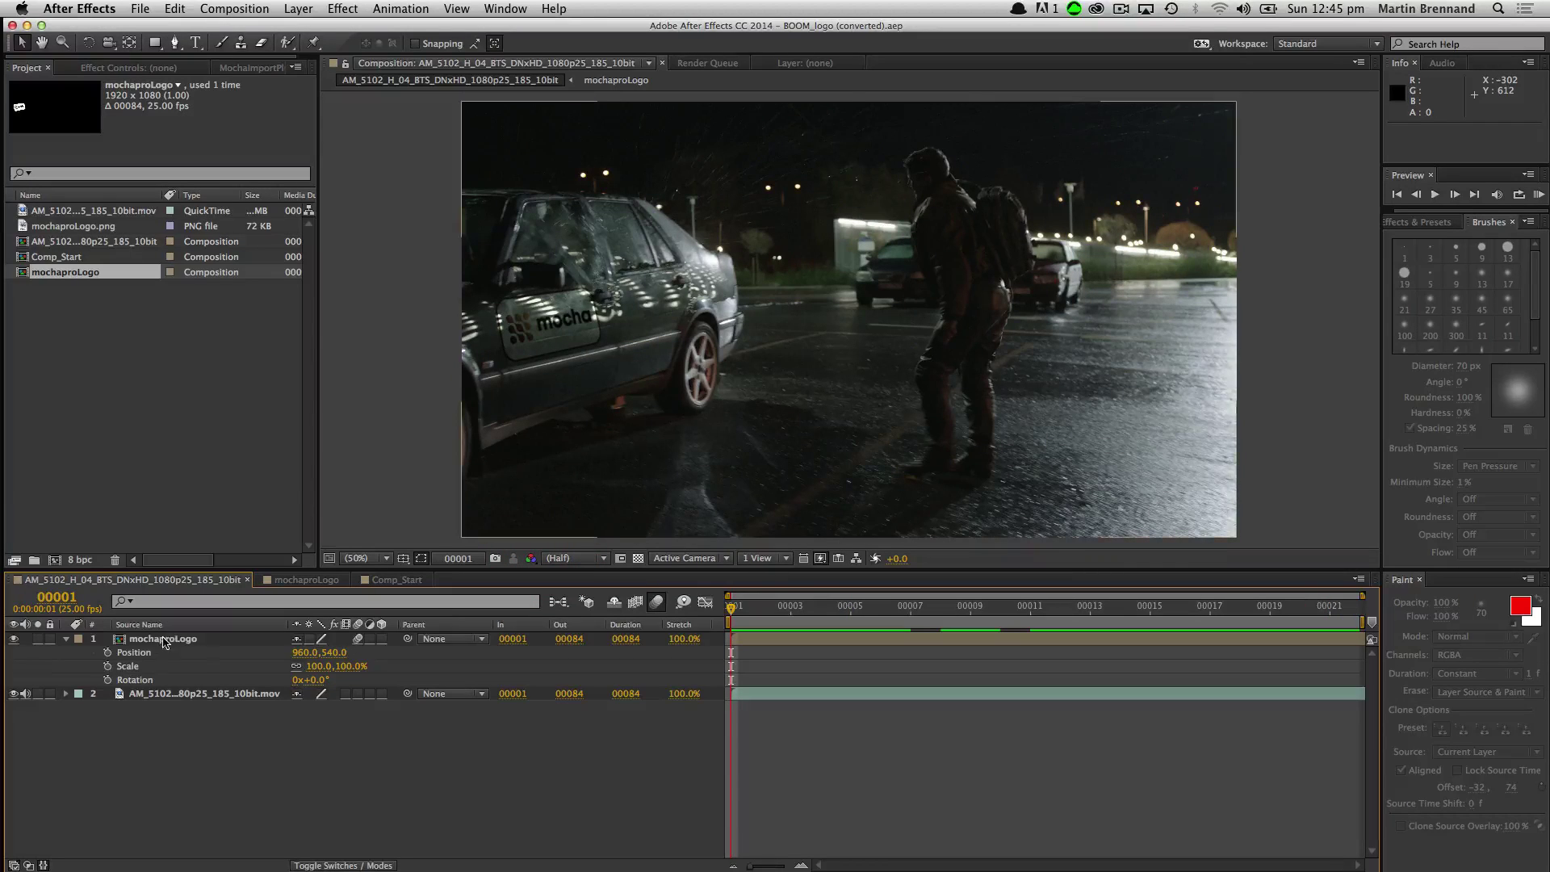
left_click(166, 638)
left_click(173, 9)
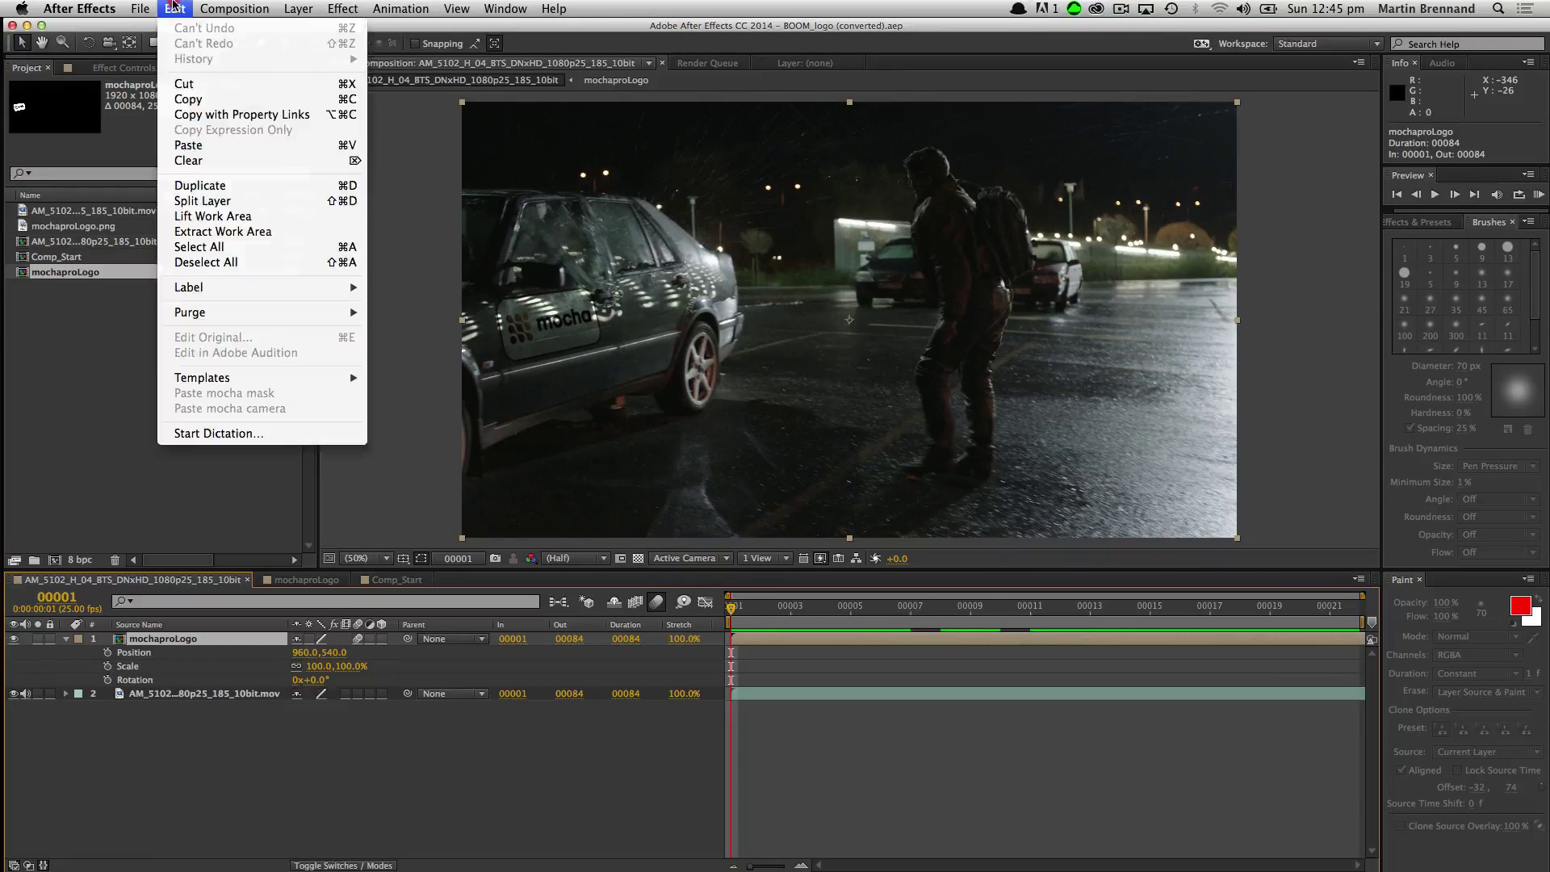
left_click(189, 145)
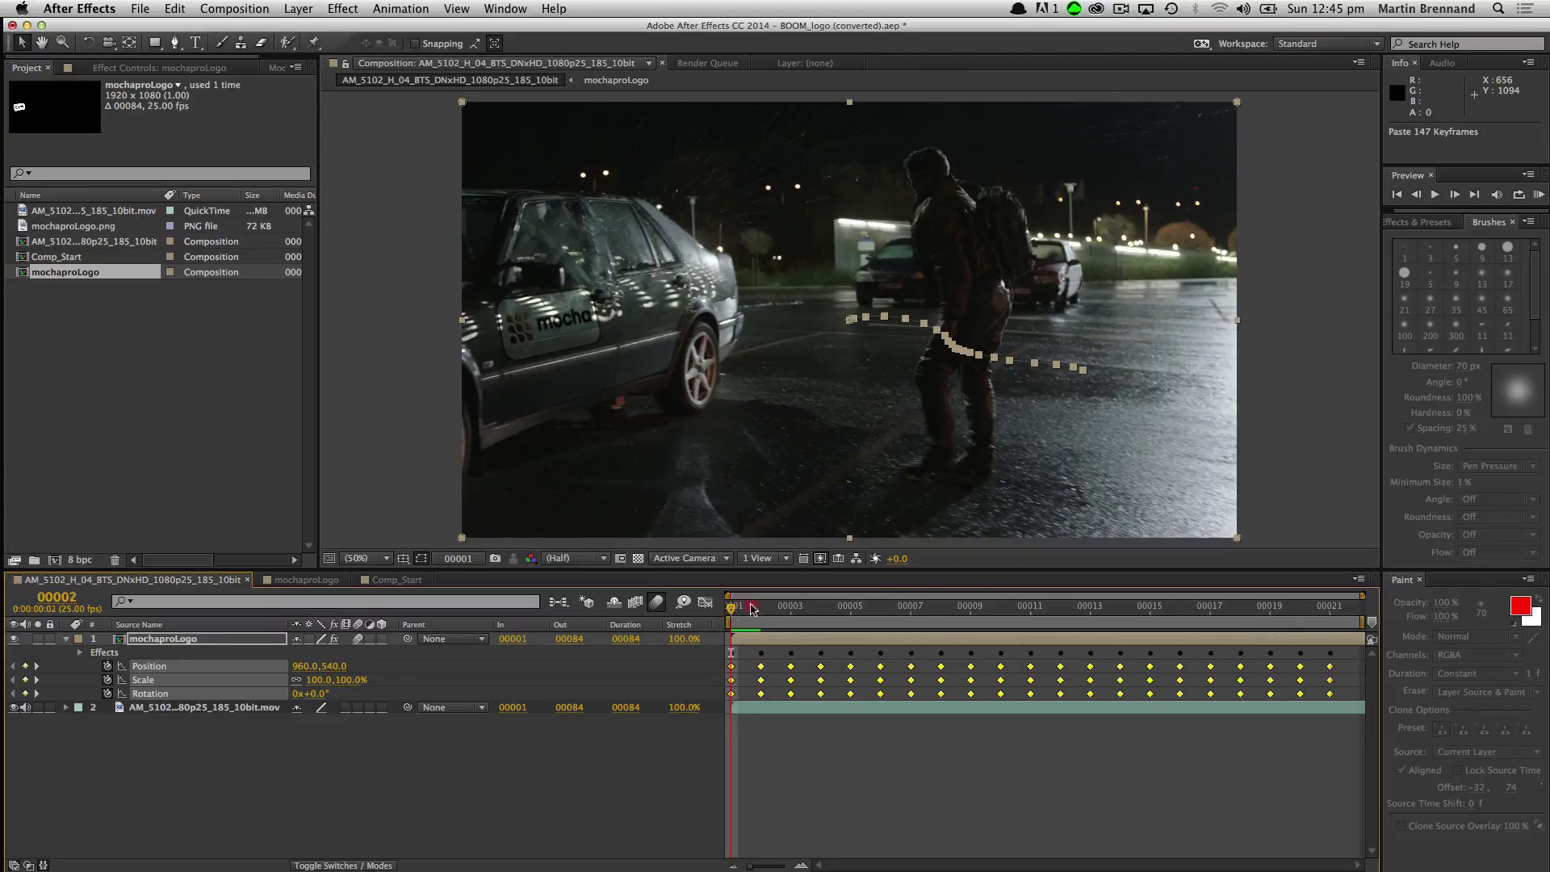
left_click_drag(751, 607, 880, 506)
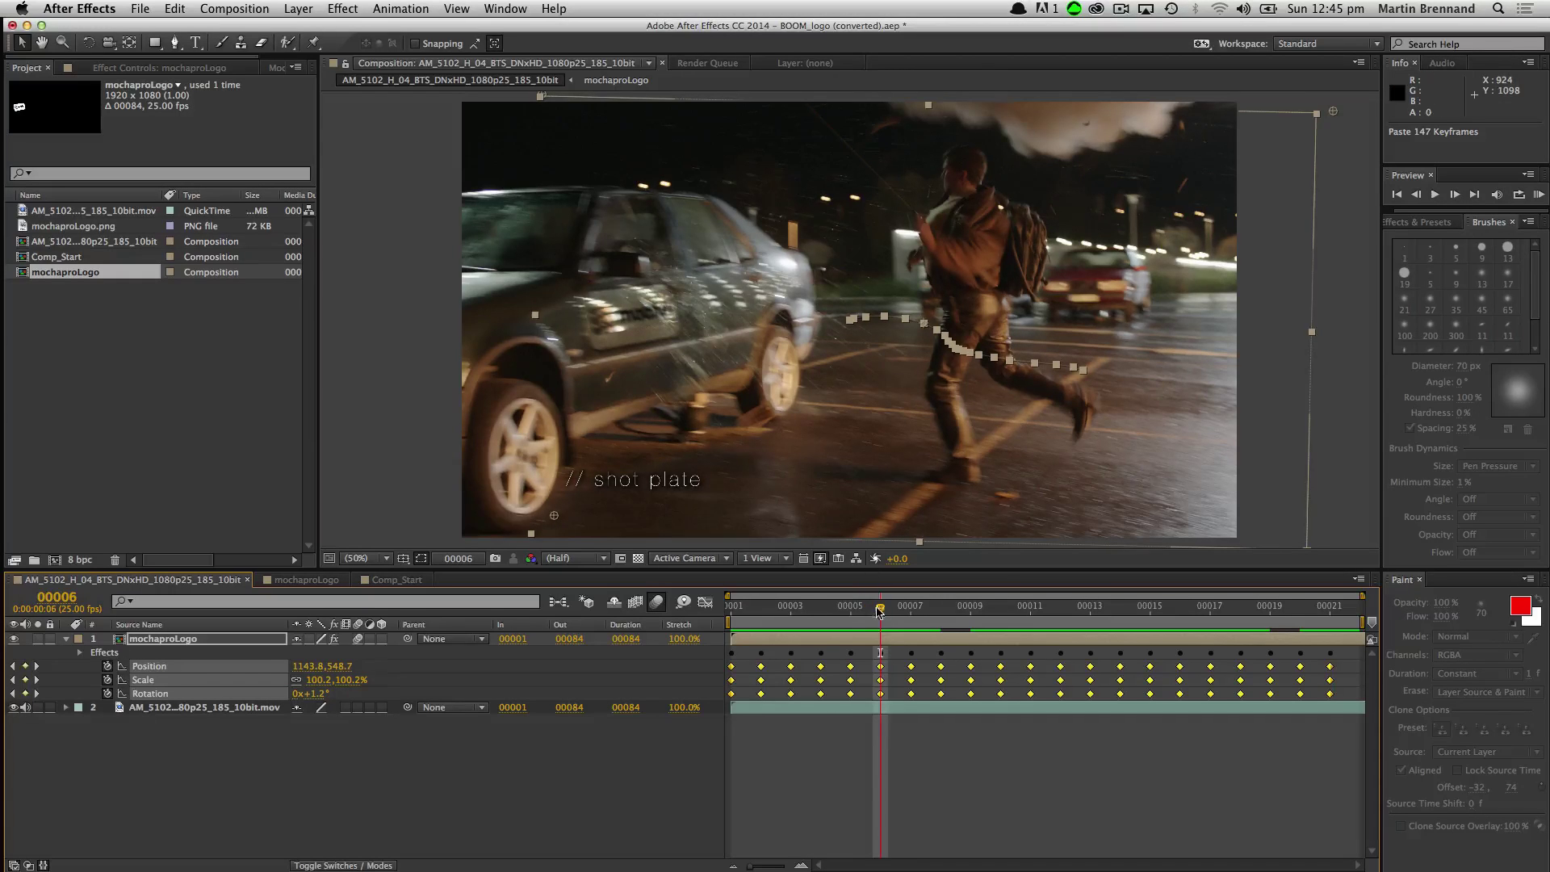
left_click_drag(880, 611, 790, 611)
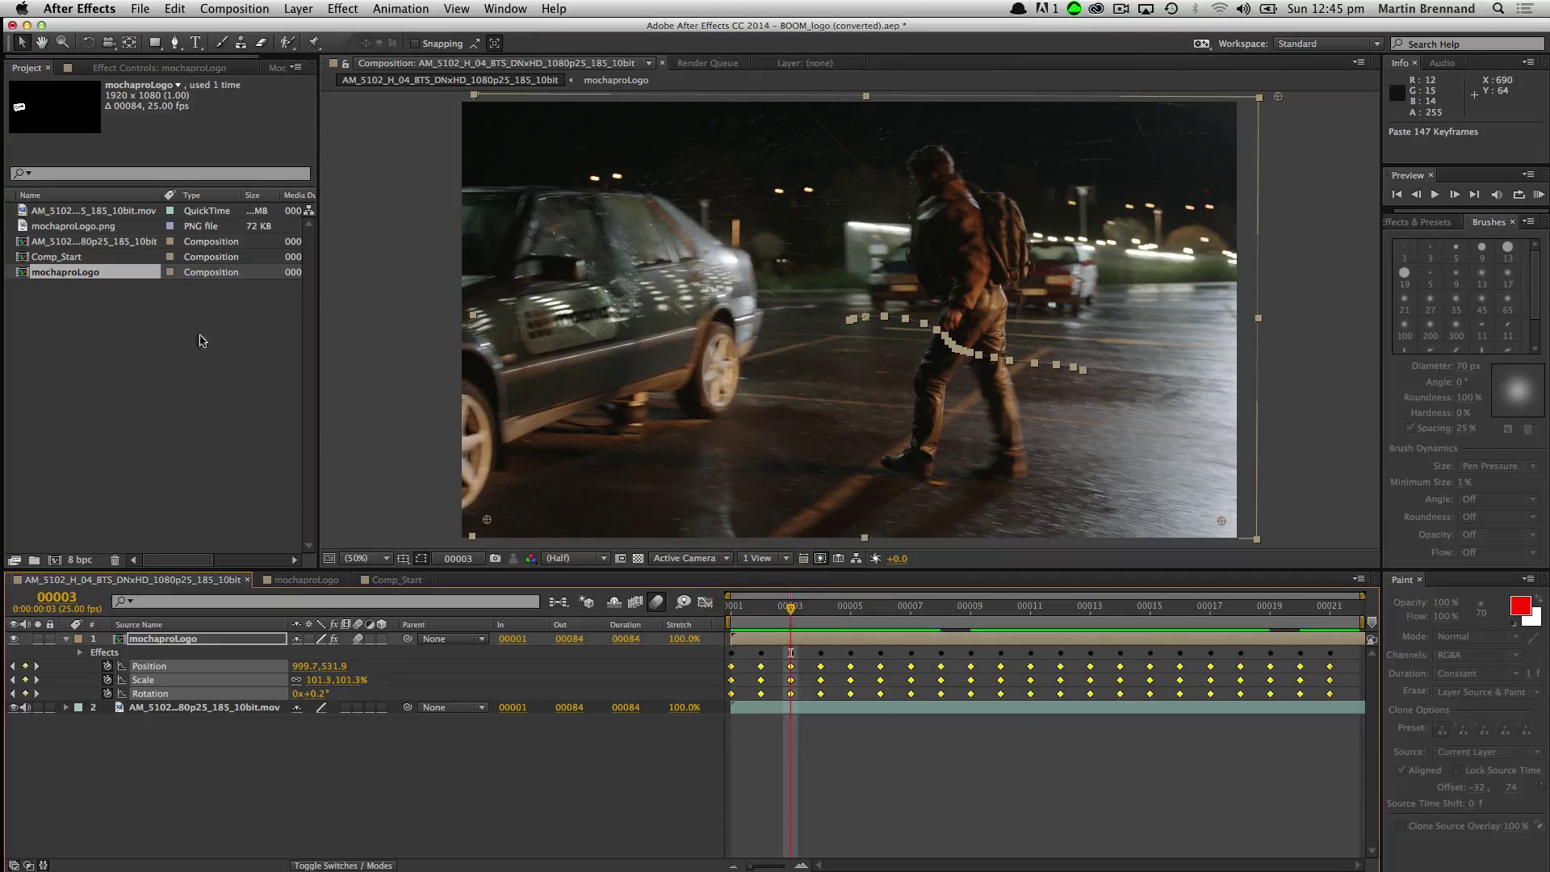
Switch to mocha Pro and open the GLORY_LAST MAN STANDING_Girls_facecloseup2 project from the Siggraph 2014 folder without saving the current project.
key("super+Tab")
key("super+shift+Tab")
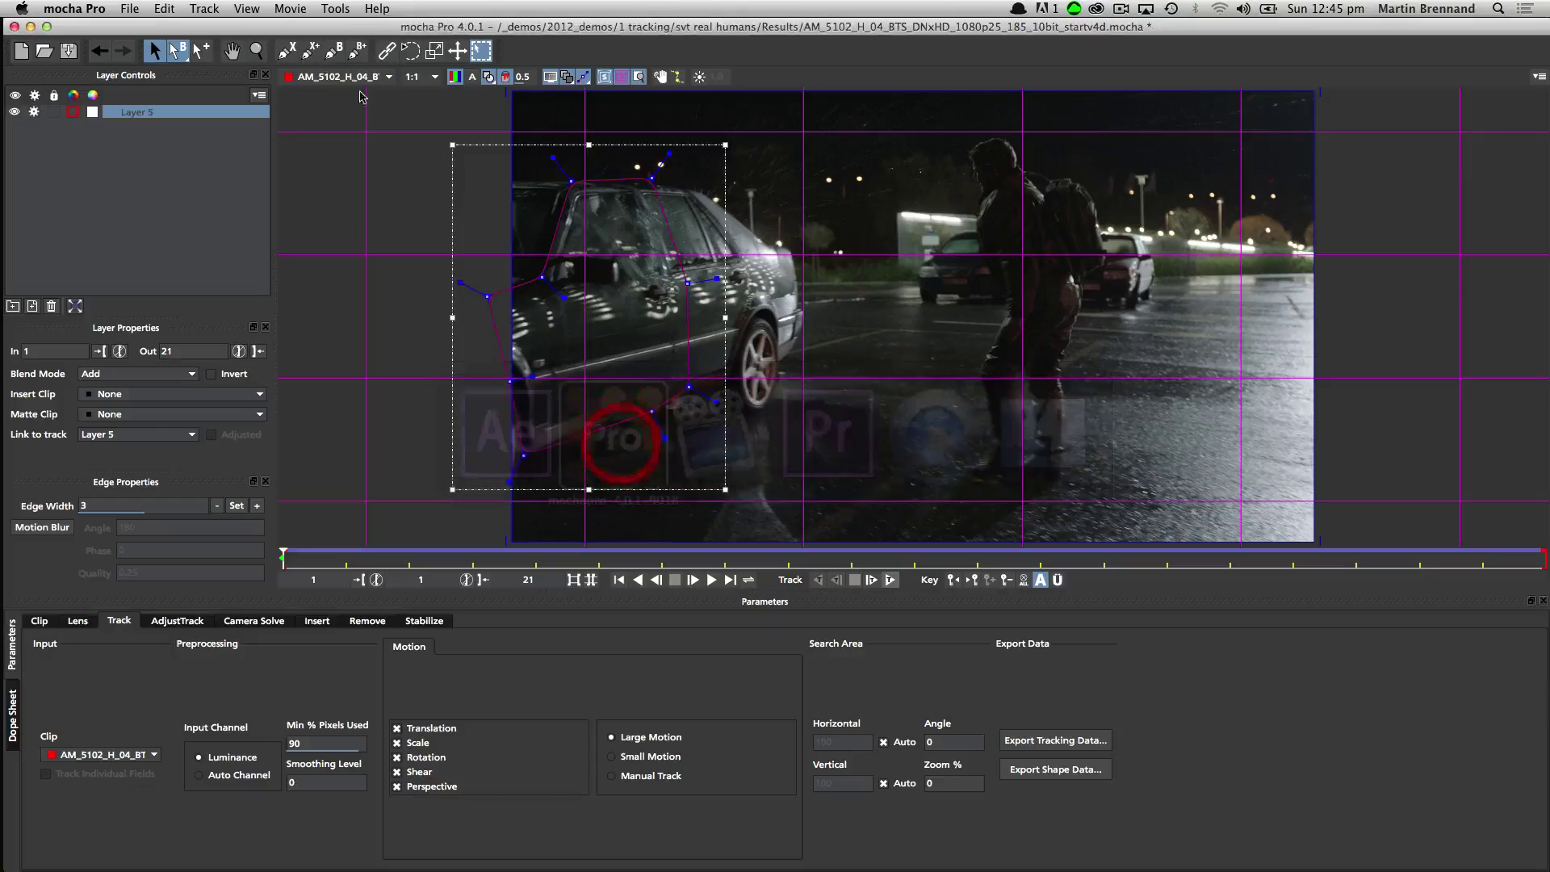
left_click(129, 8)
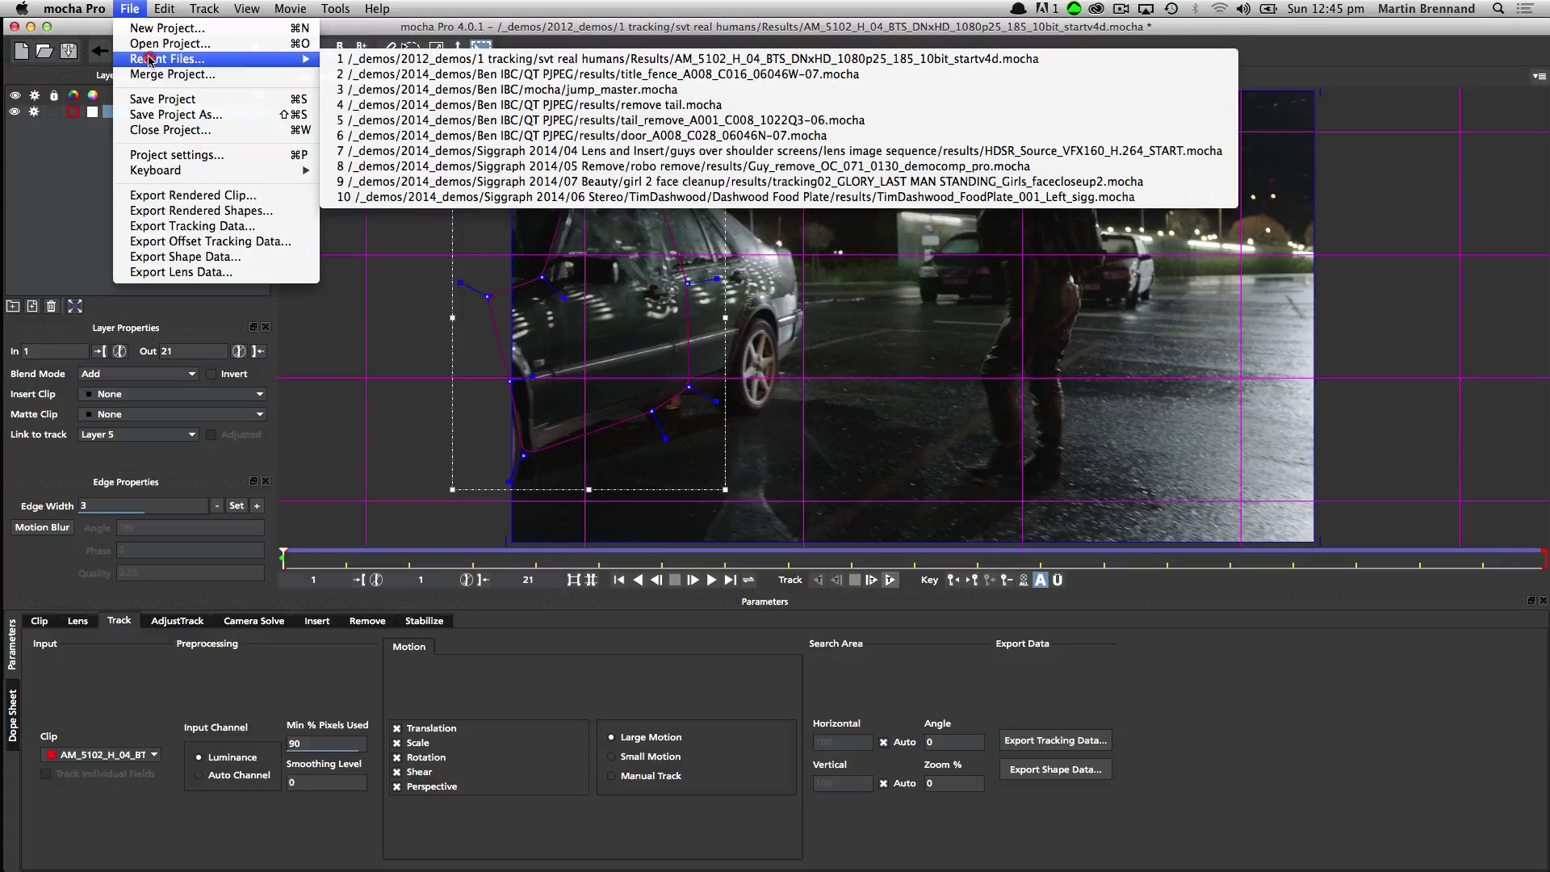
left_click(153, 43)
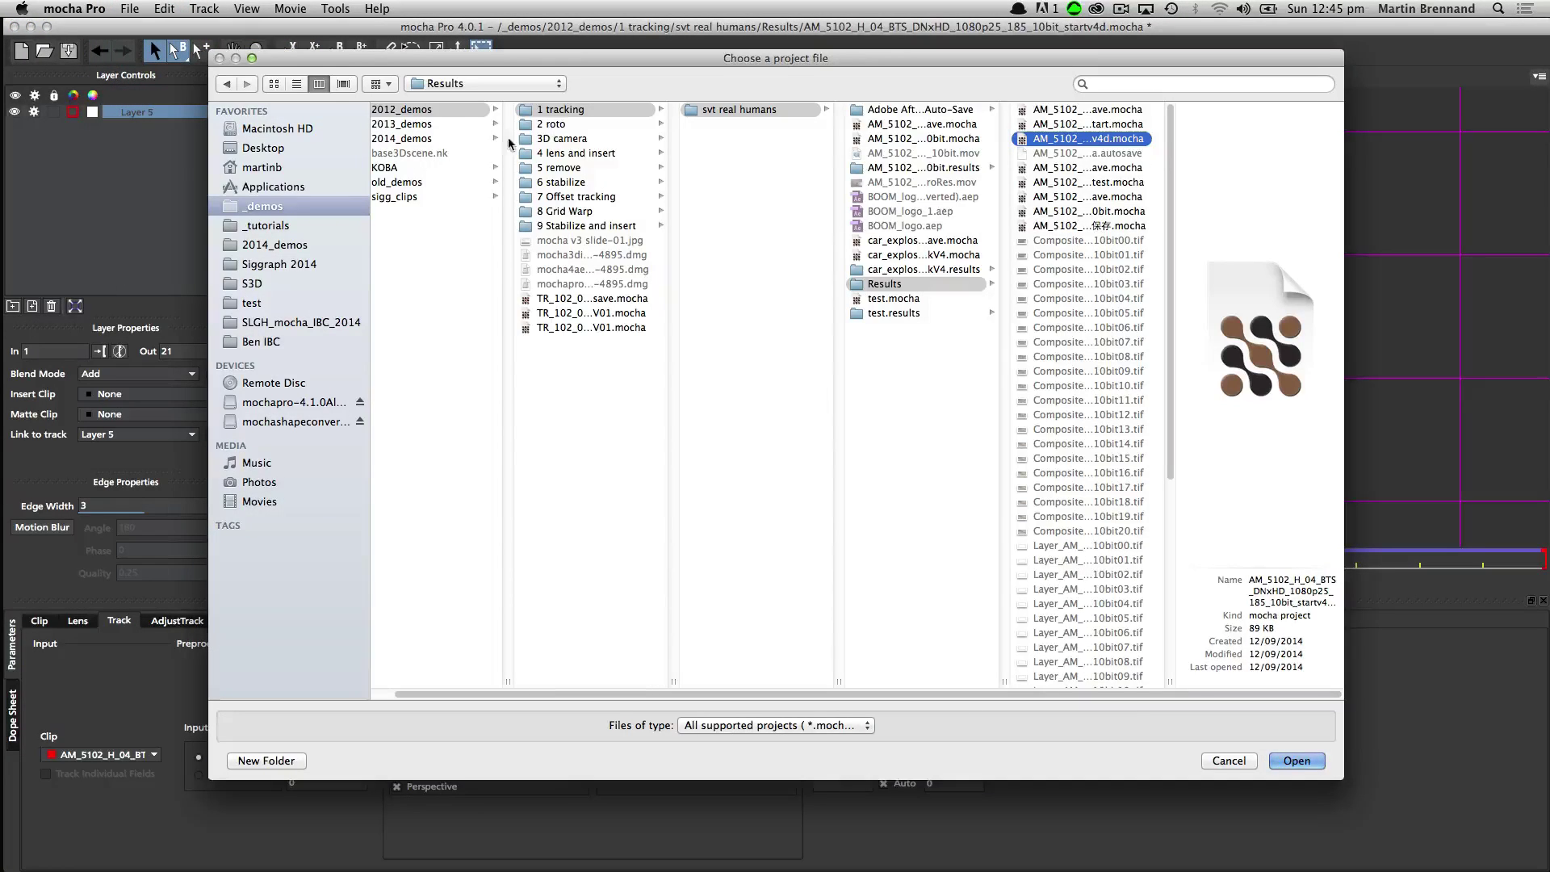
left_click(301, 266)
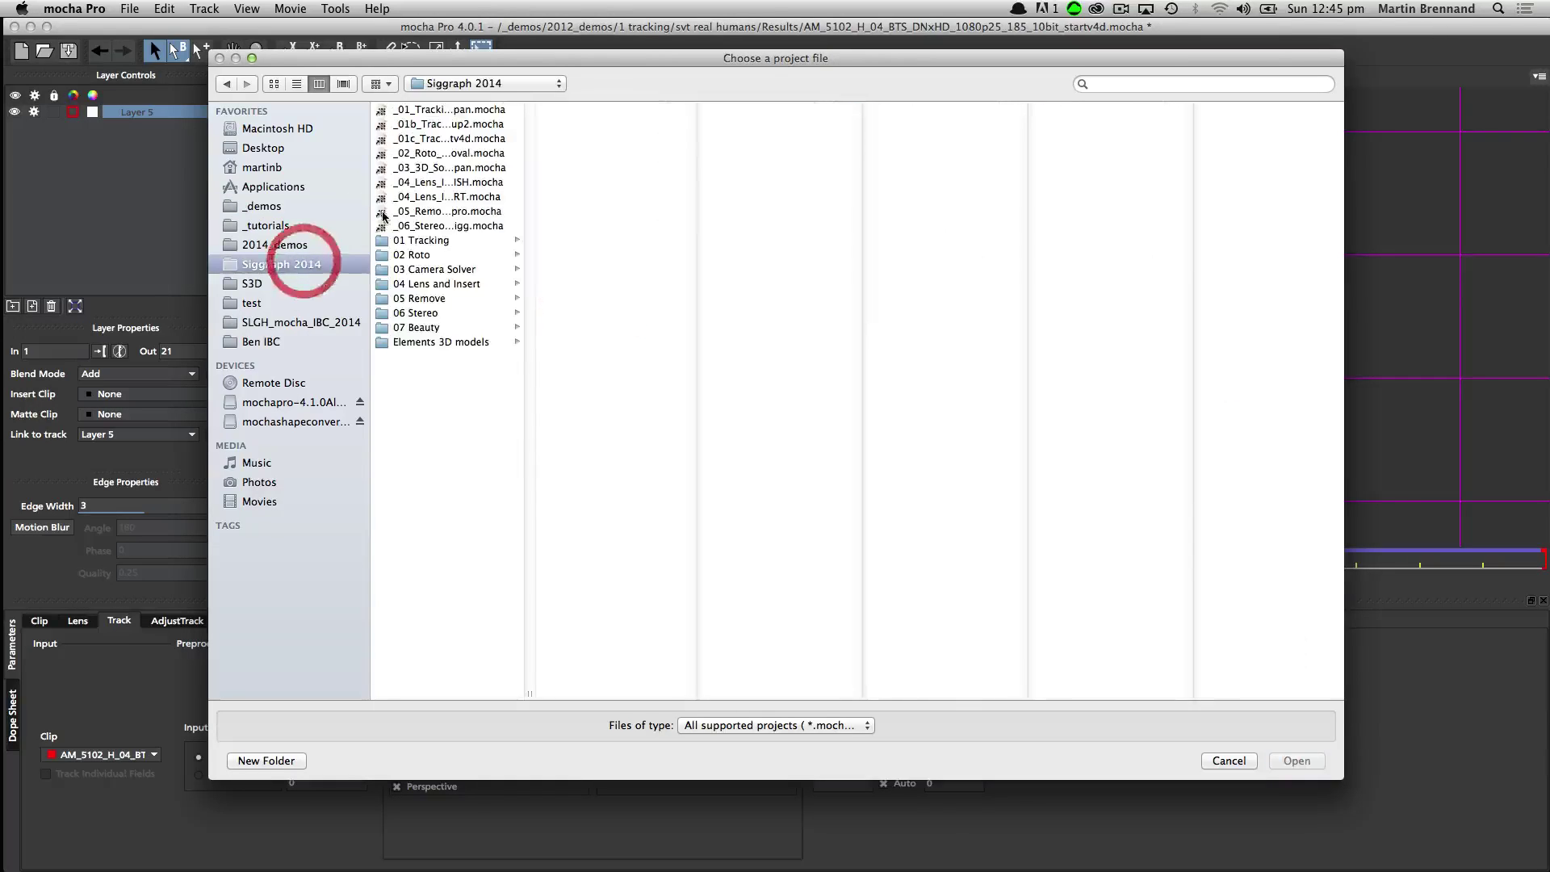
double_click(428, 139)
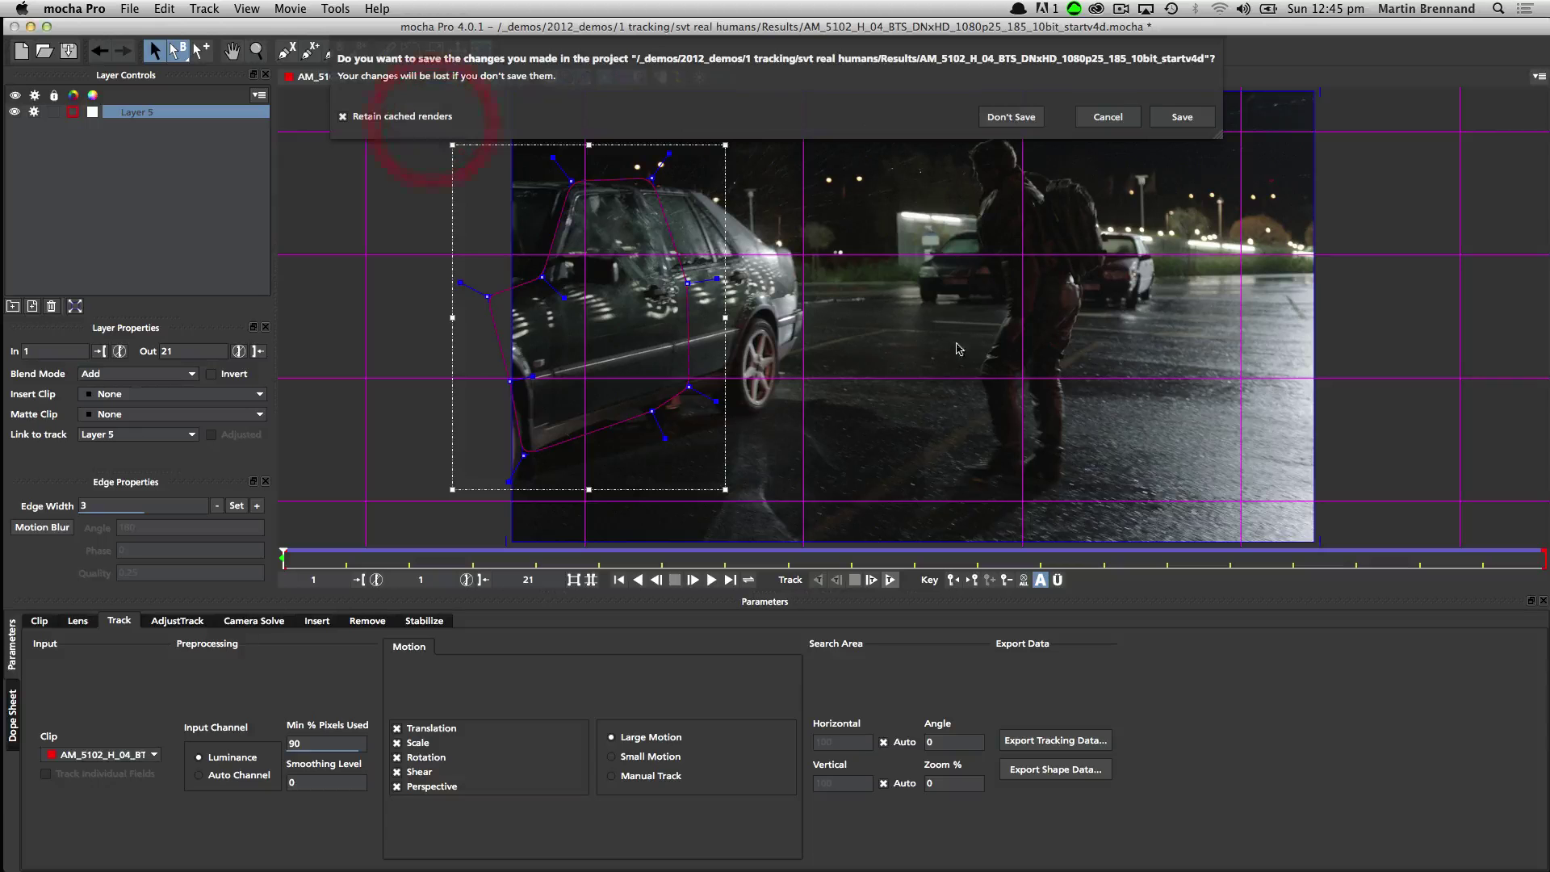
left_click(1011, 116)
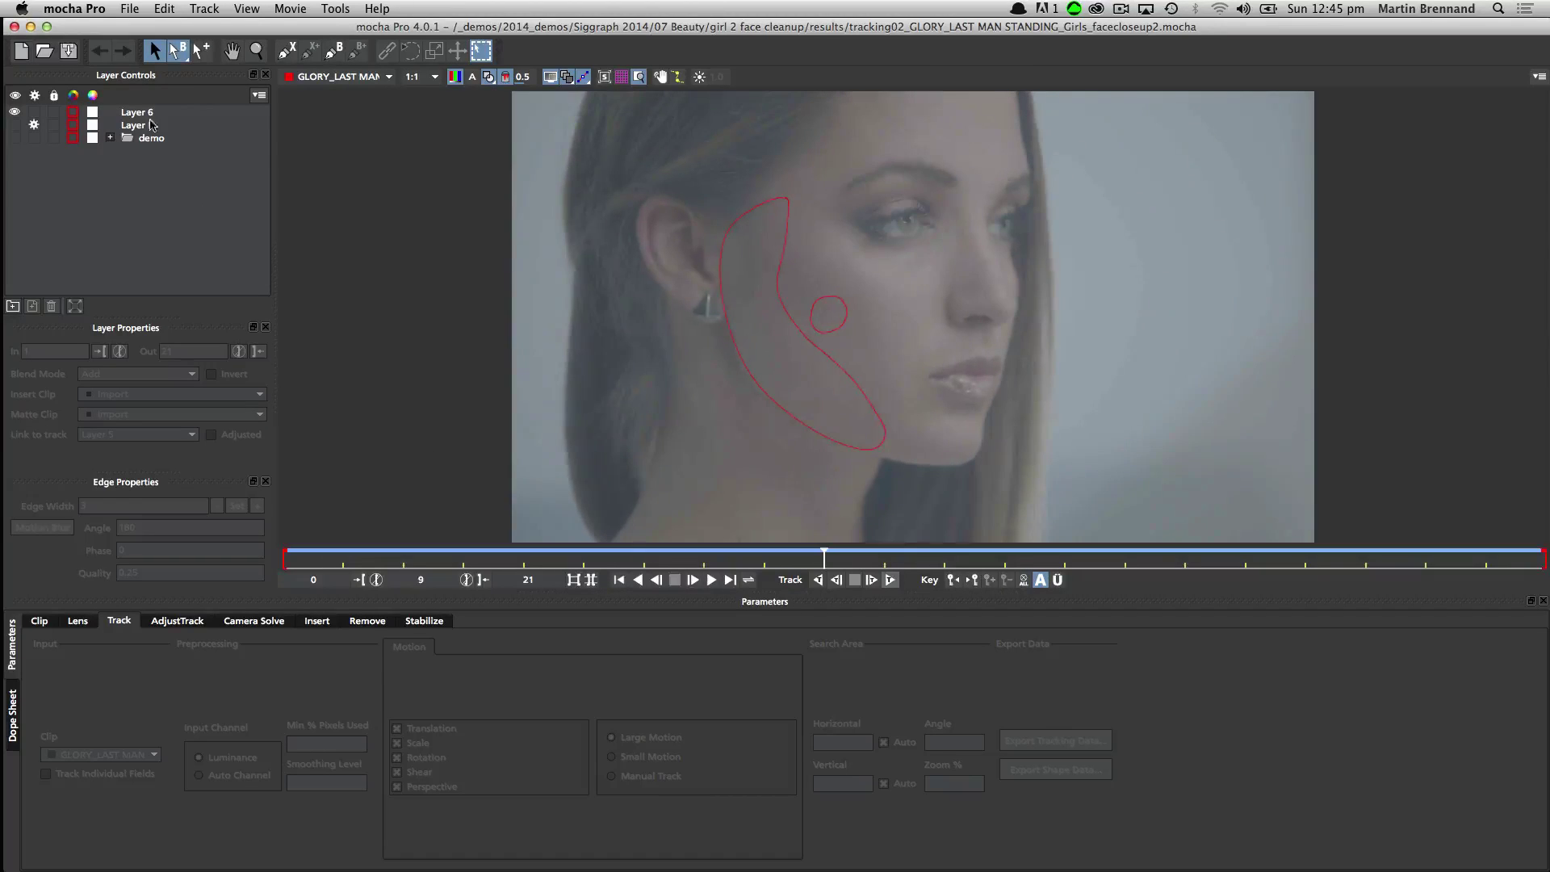
Delete the two layers above the demo group and play the clip through to frame 21.
left_click(146, 123)
left_click(139, 113, "shift")
left_click(52, 306)
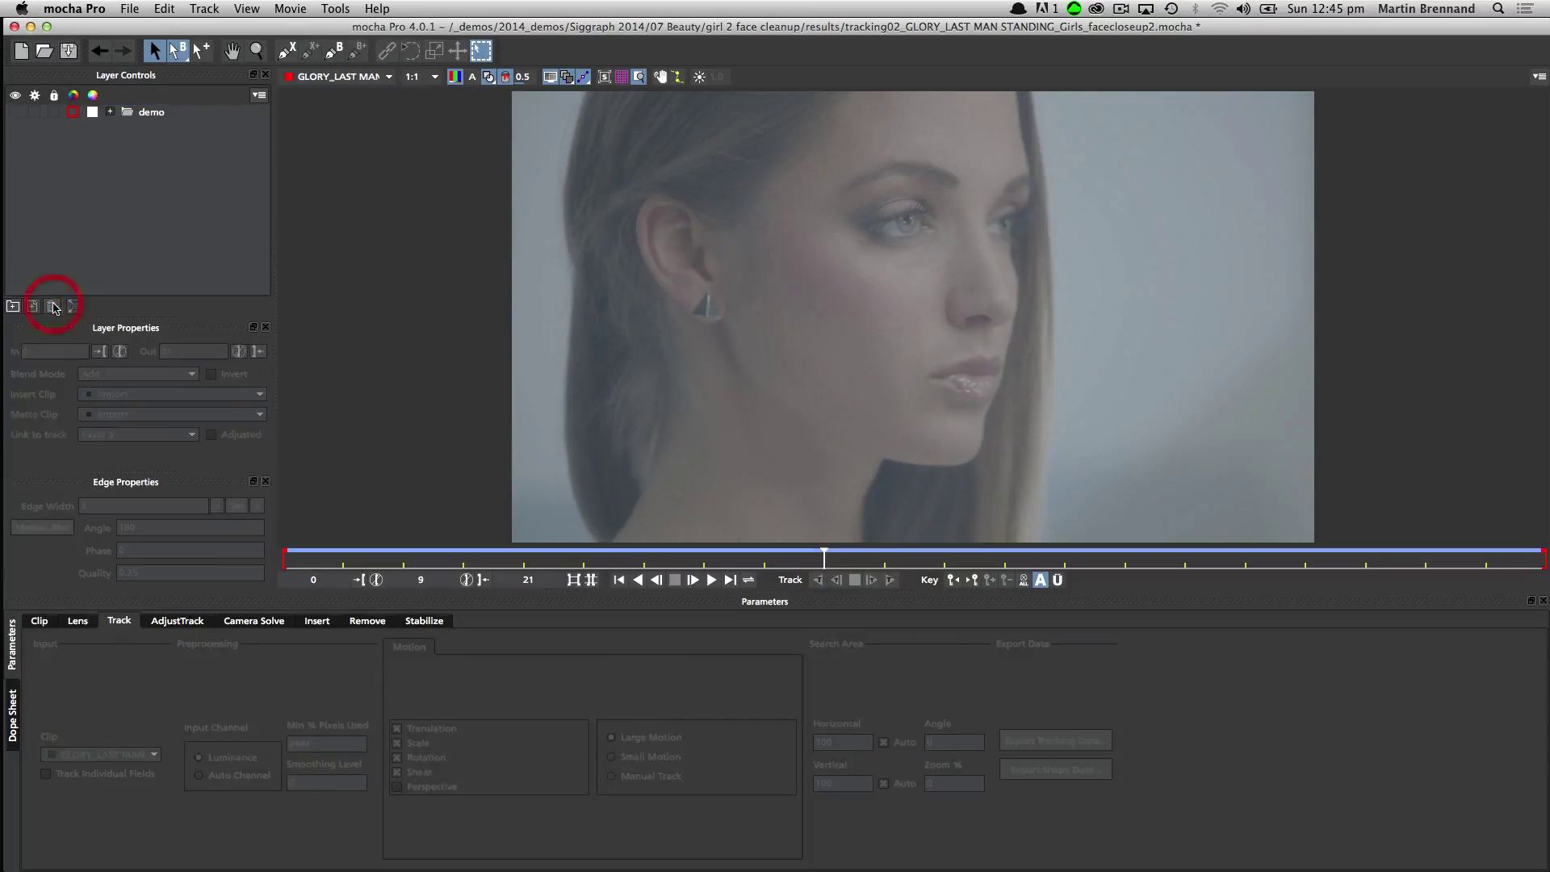
key("space")
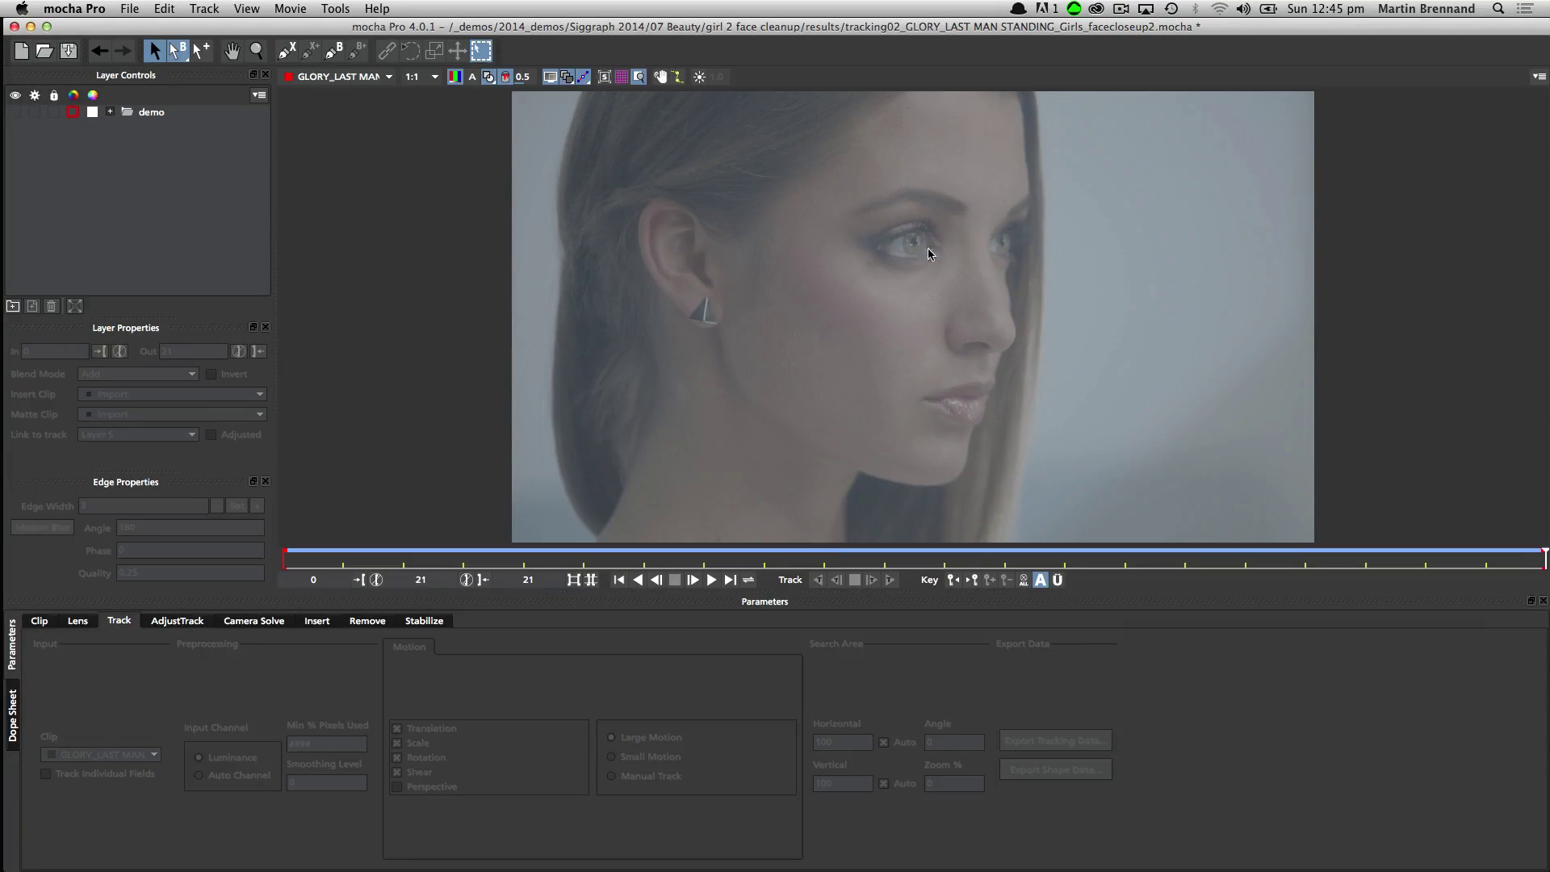
Draw a closed X-spline around the woman's cheek at frame 21 and pull its point below the ear inward onto the face.
left_click(287, 50)
left_click(830, 250)
left_click(812, 210)
left_click(764, 218)
left_click(734, 262)
left_click(720, 332)
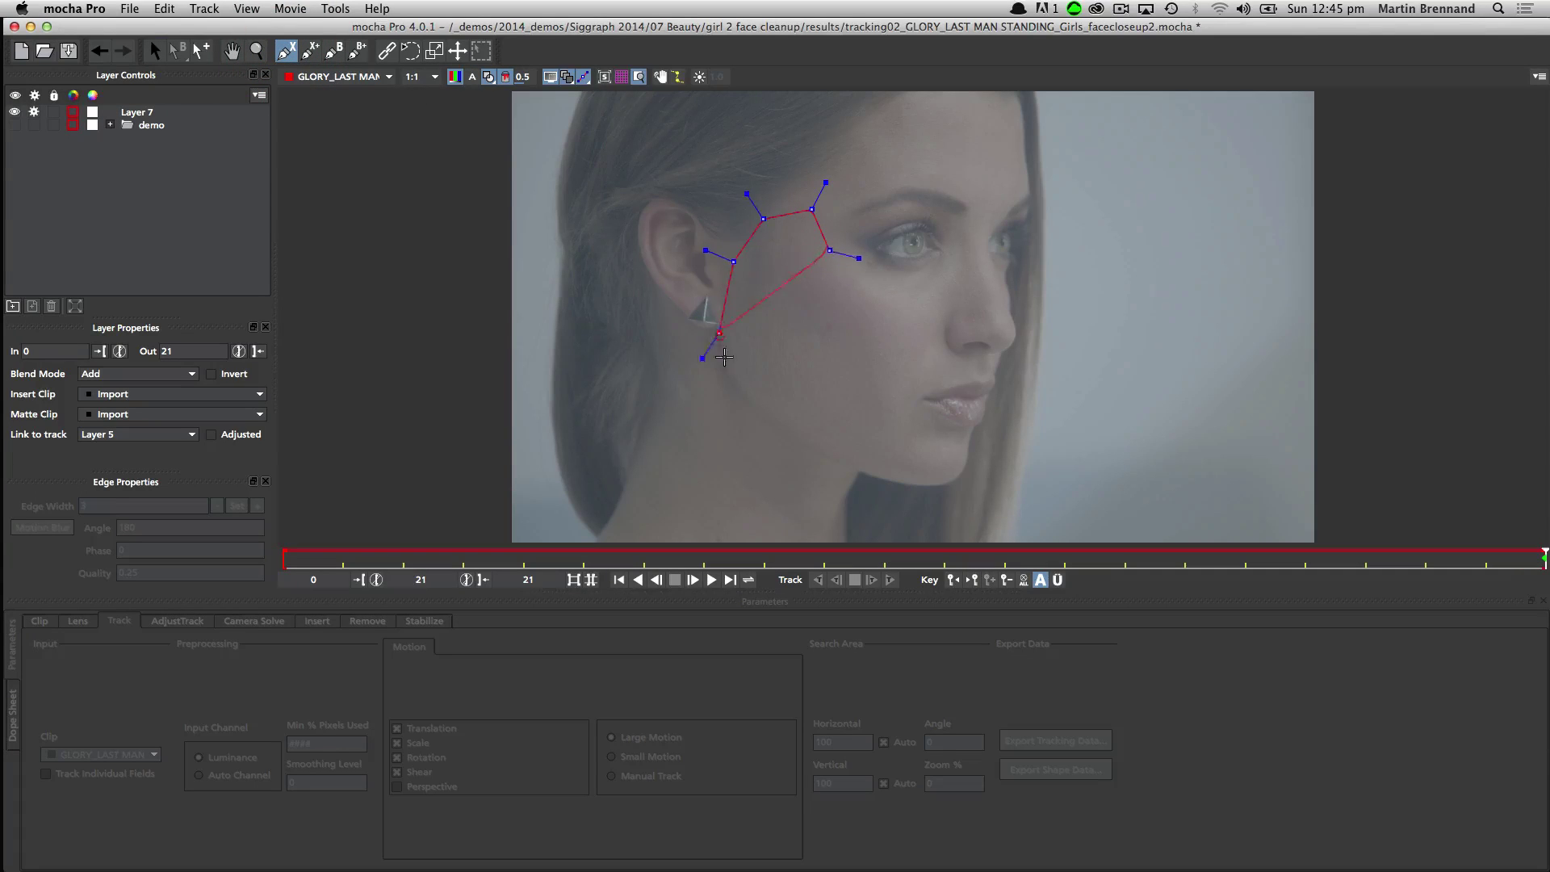
left_click(721, 395)
left_click(825, 436)
left_click(866, 414)
left_click(876, 381)
left_click(884, 324)
left_click(830, 250)
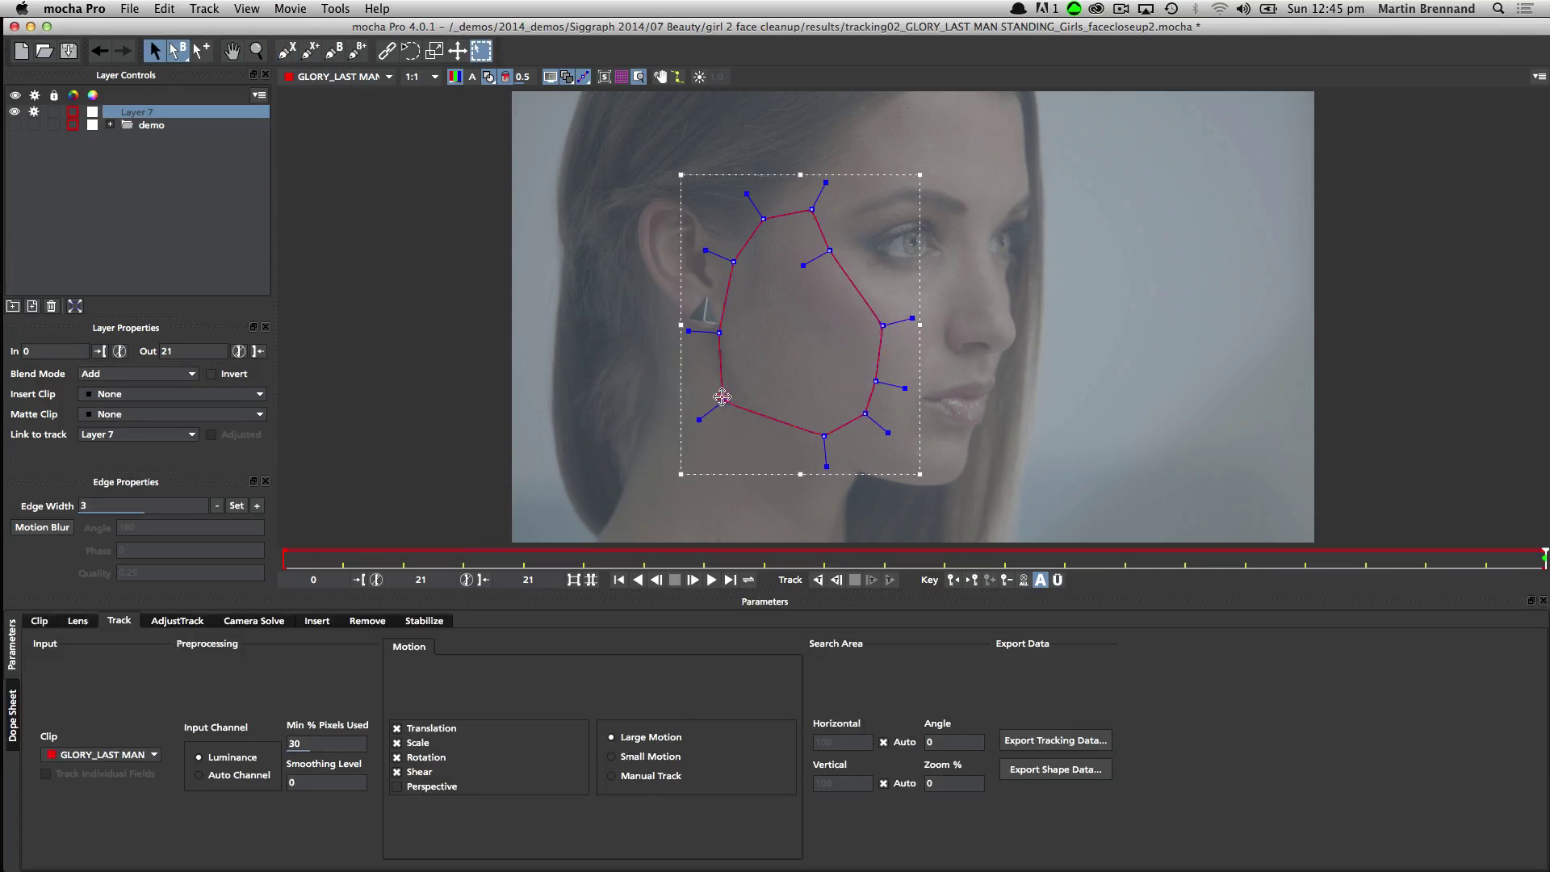
left_click_drag(722, 396, 754, 402)
Show the planar surface and grid, include perspective in the motion, and track the cheek layer backwards through the clip.
left_click(604, 77)
left_click(621, 77)
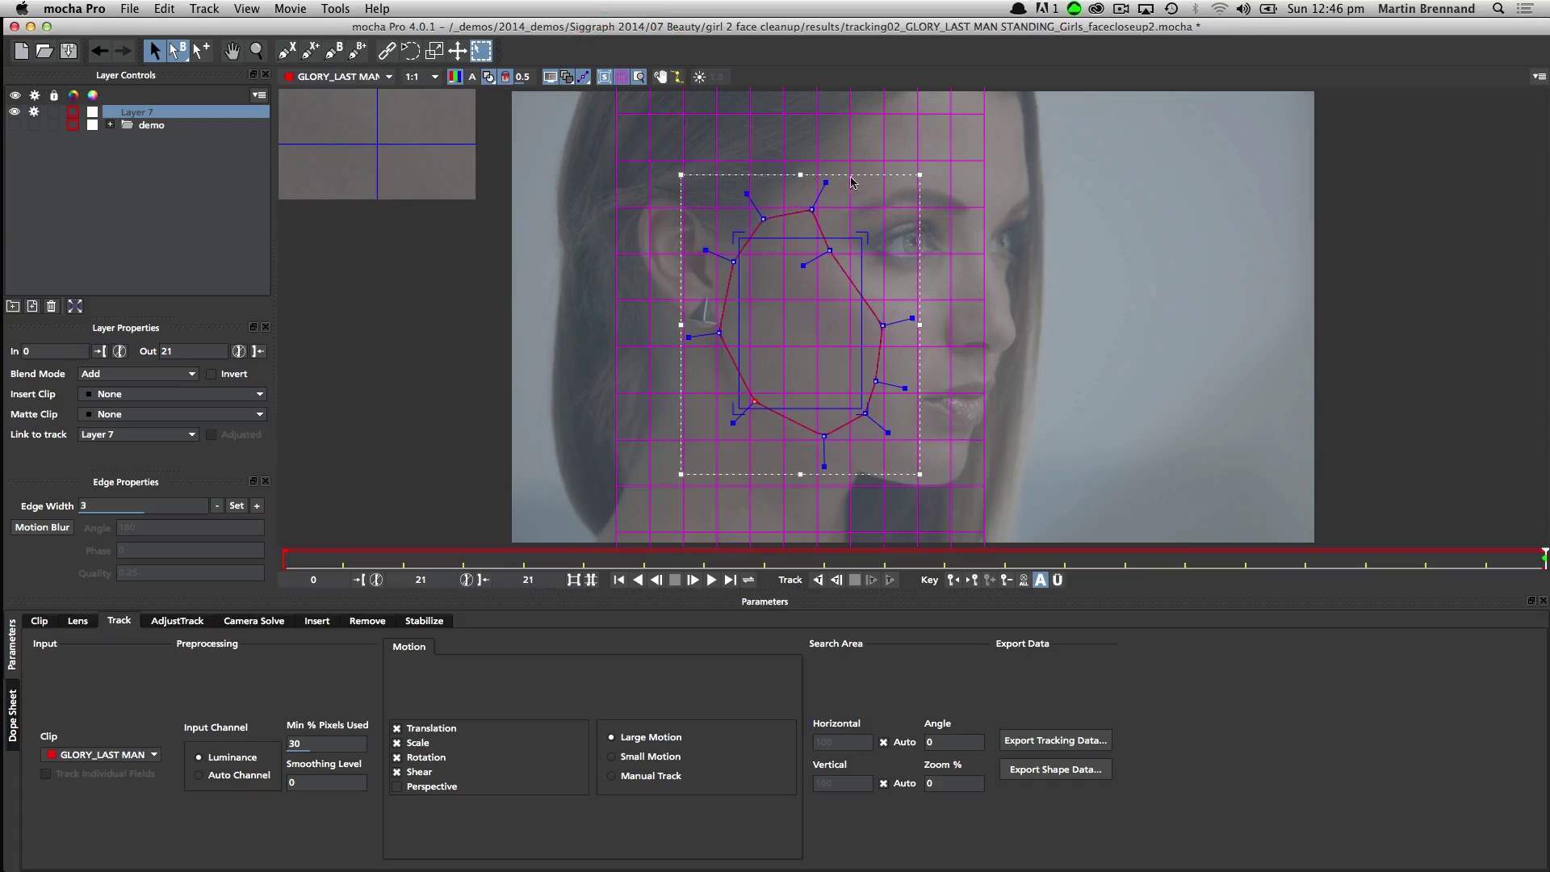
left_click(396, 786)
left_click(890, 580)
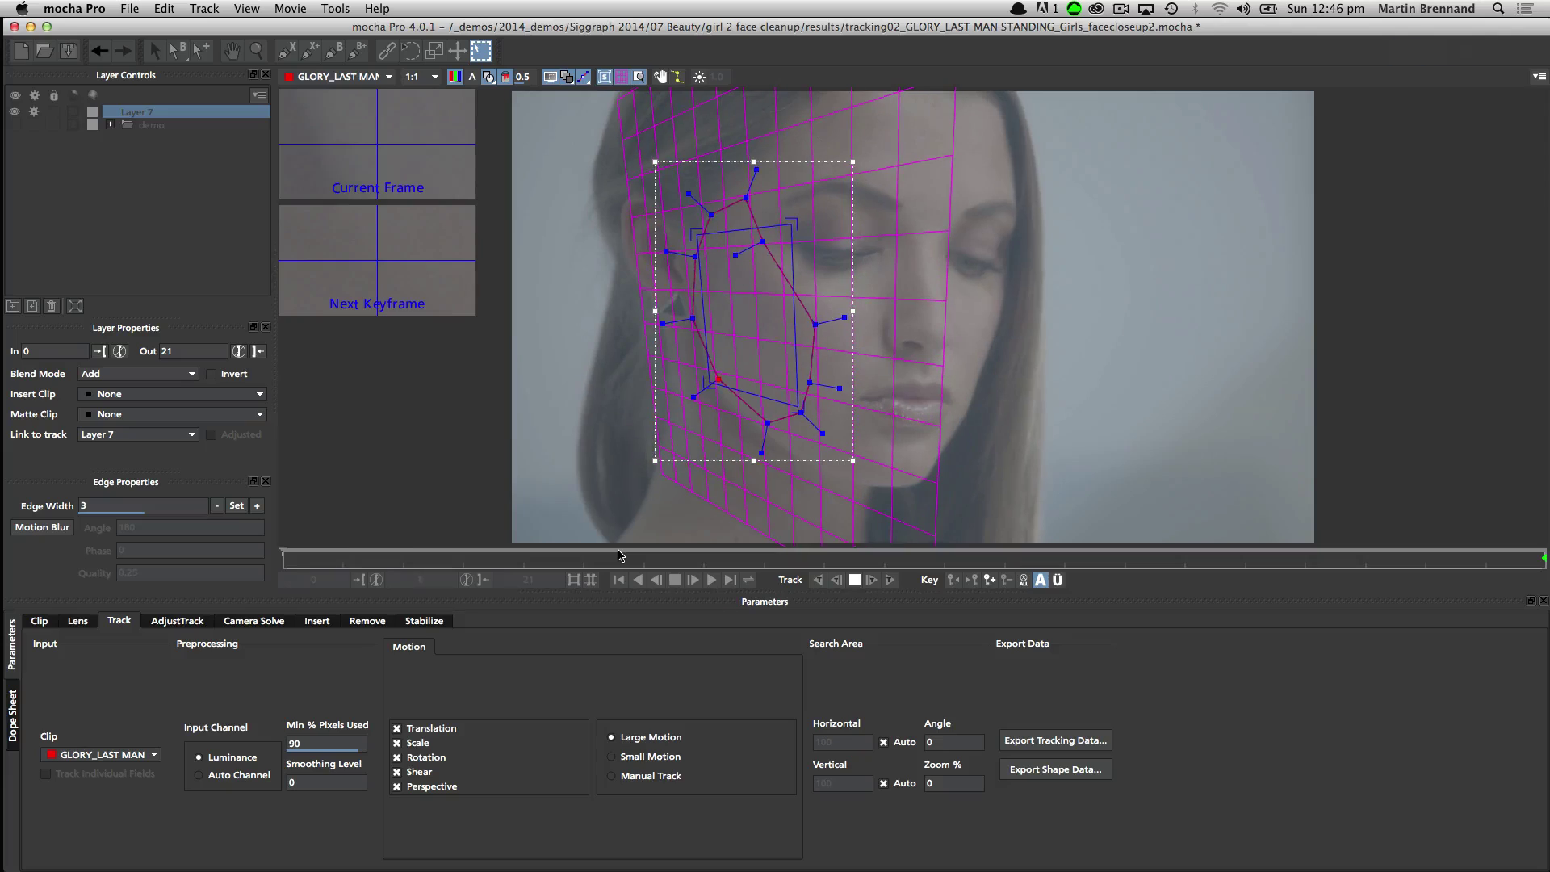
Play back the track and reshape the planar surface into a wide rectangle on the cheek.
left_click(711, 580)
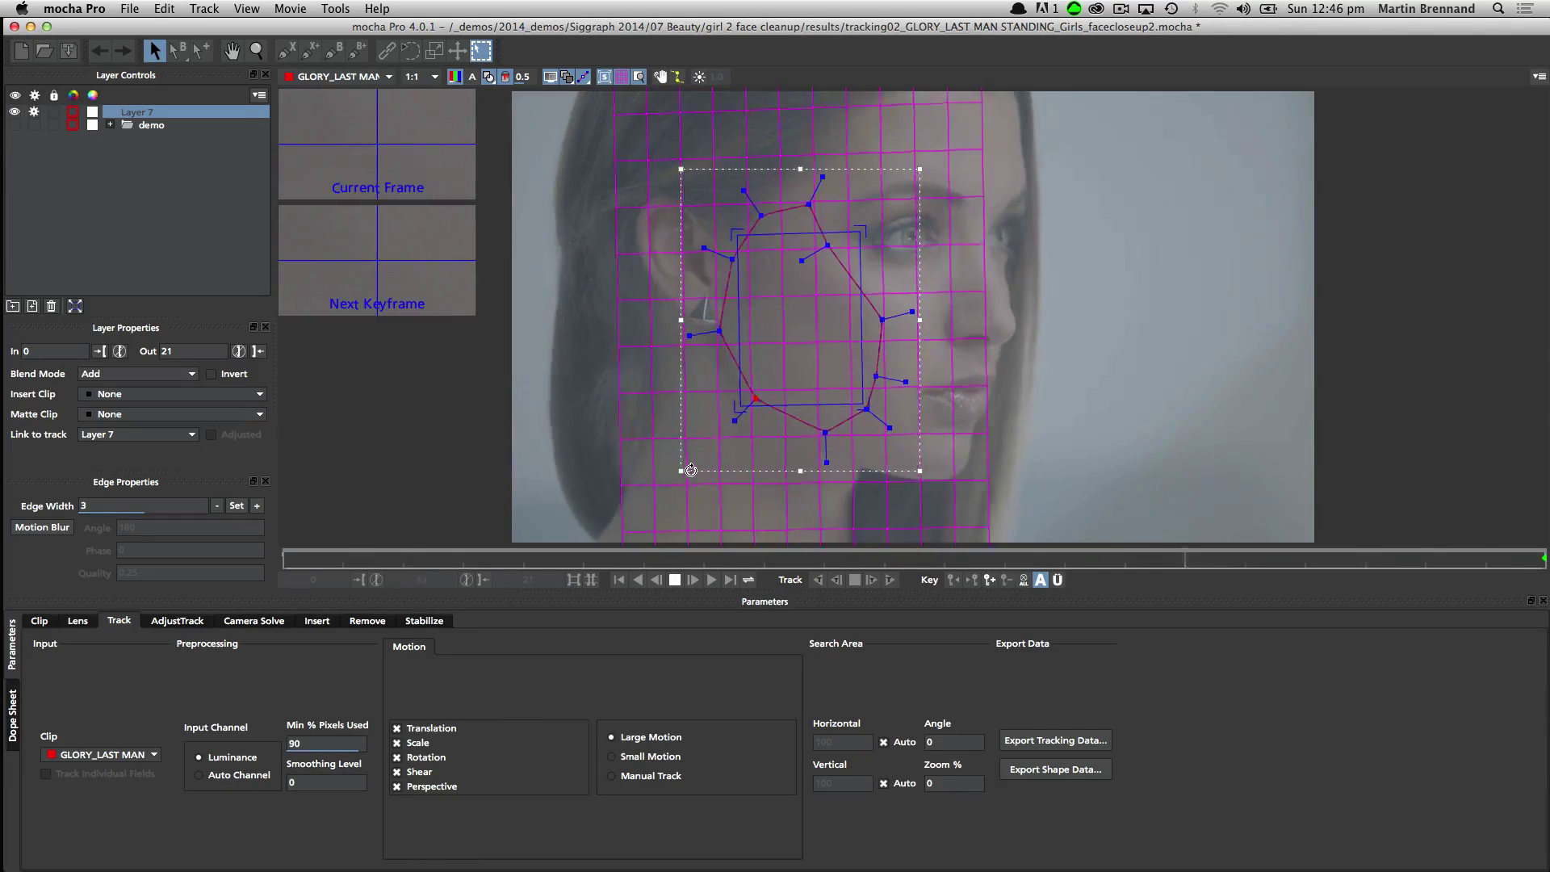
key("space")
left_click_drag(709, 283, 753, 296)
key("space")
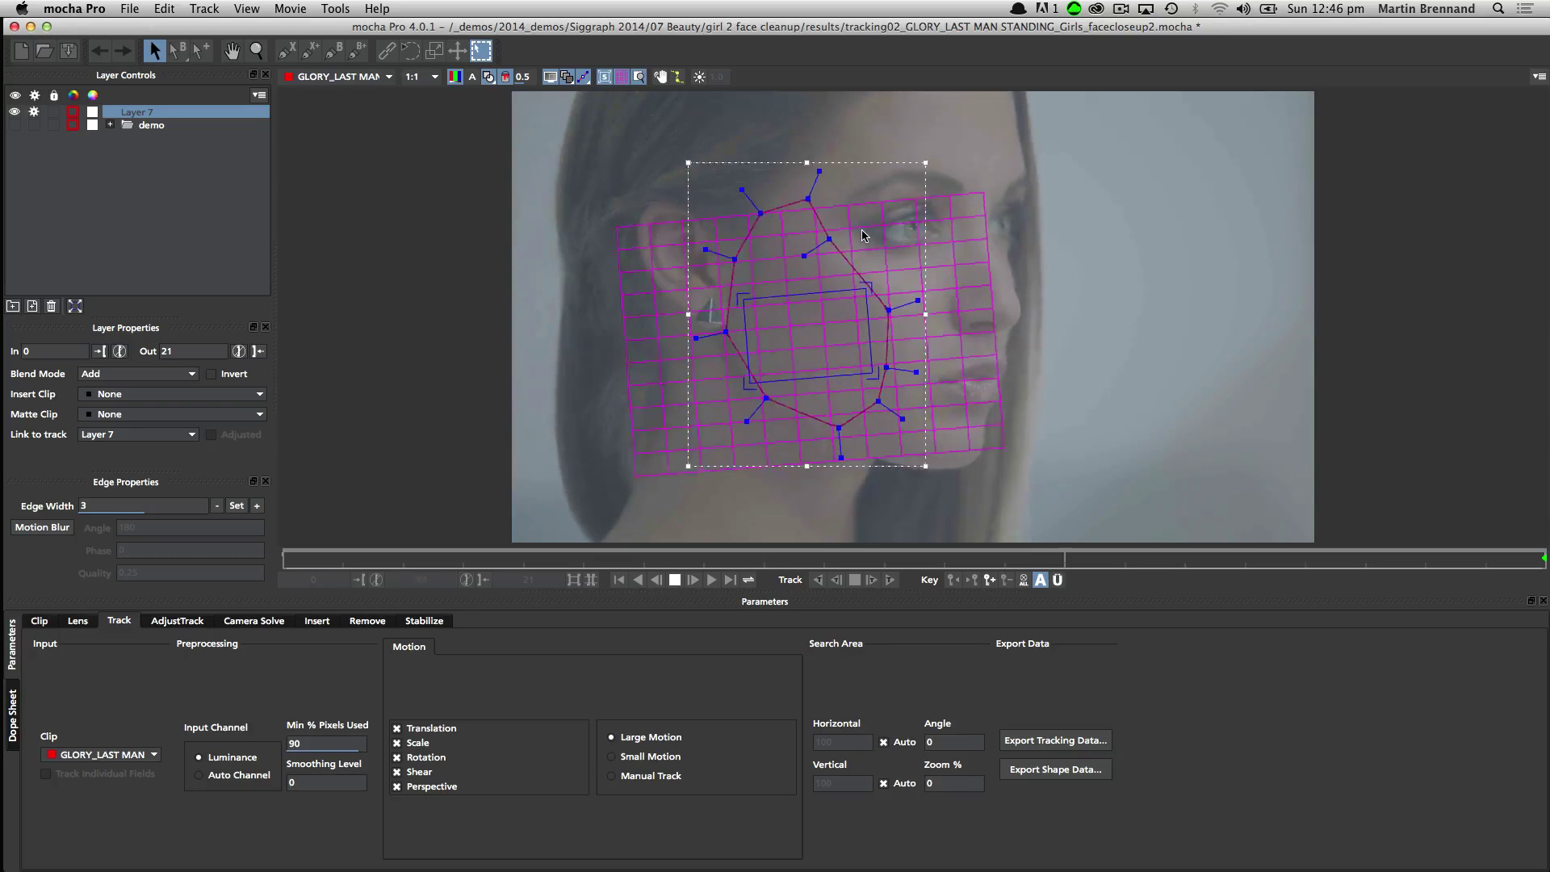
key("space")
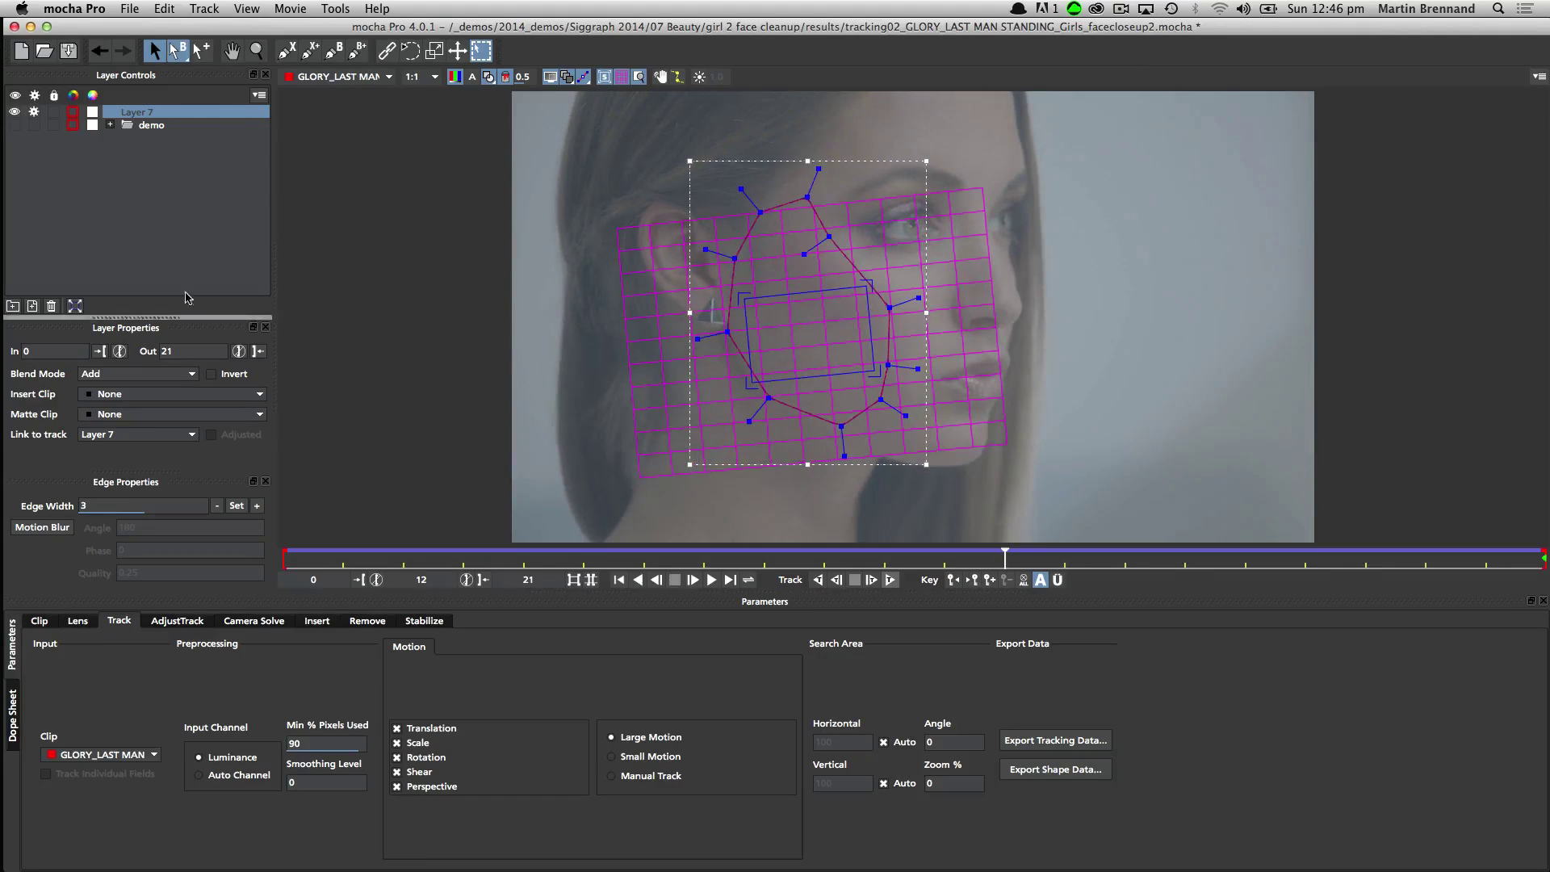
Insert the Logo clip on Layer 7 at 0.43 opacity and play the shot to check the track.
left_click(131, 394)
left_click(104, 445)
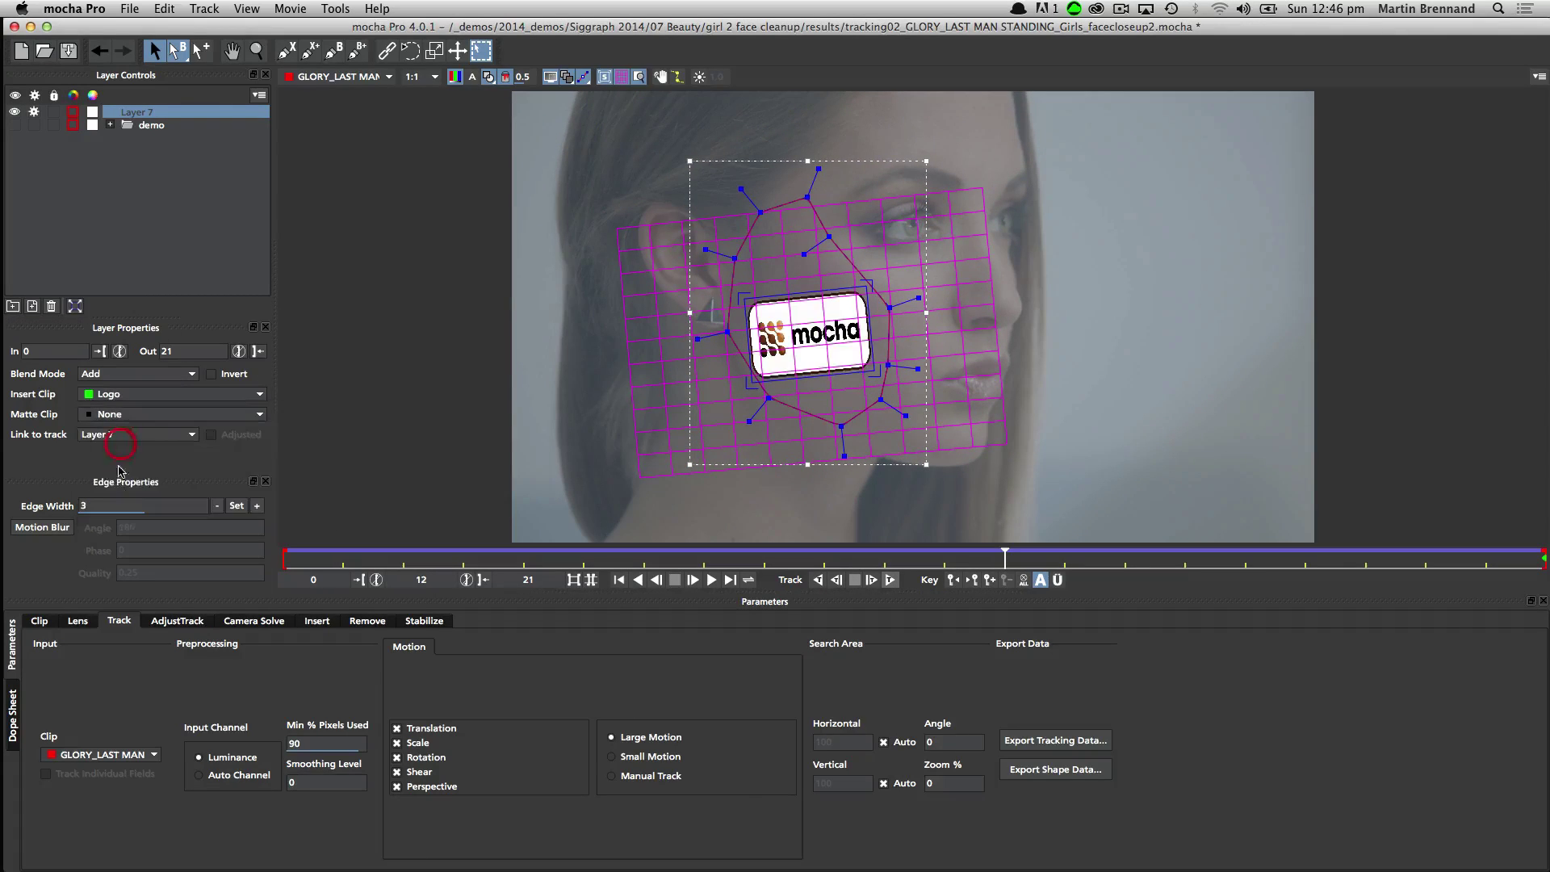
left_click(318, 620)
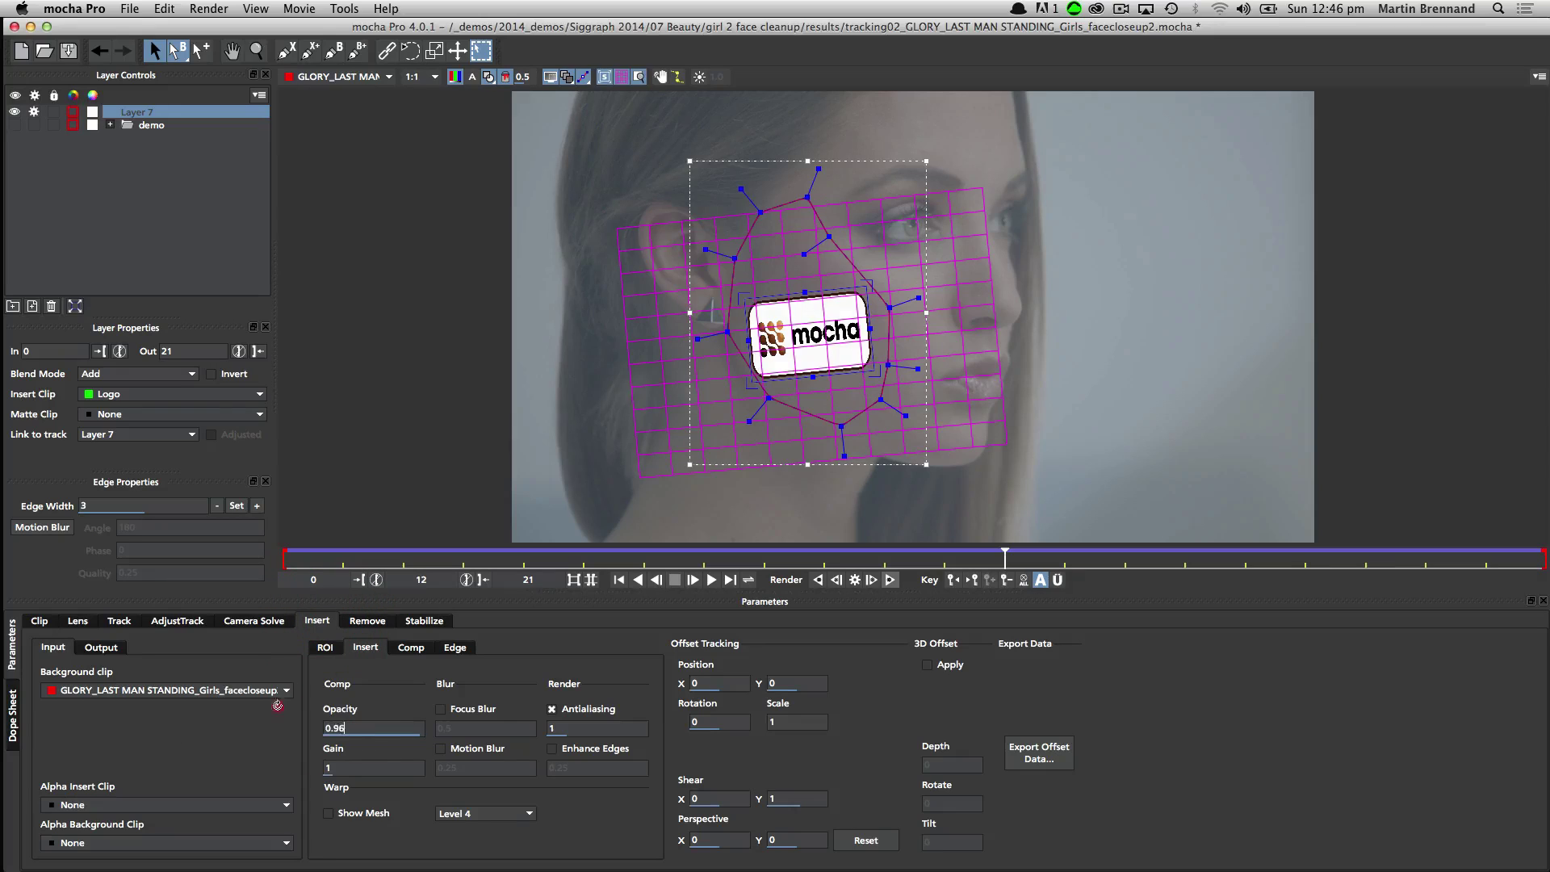
key("space")
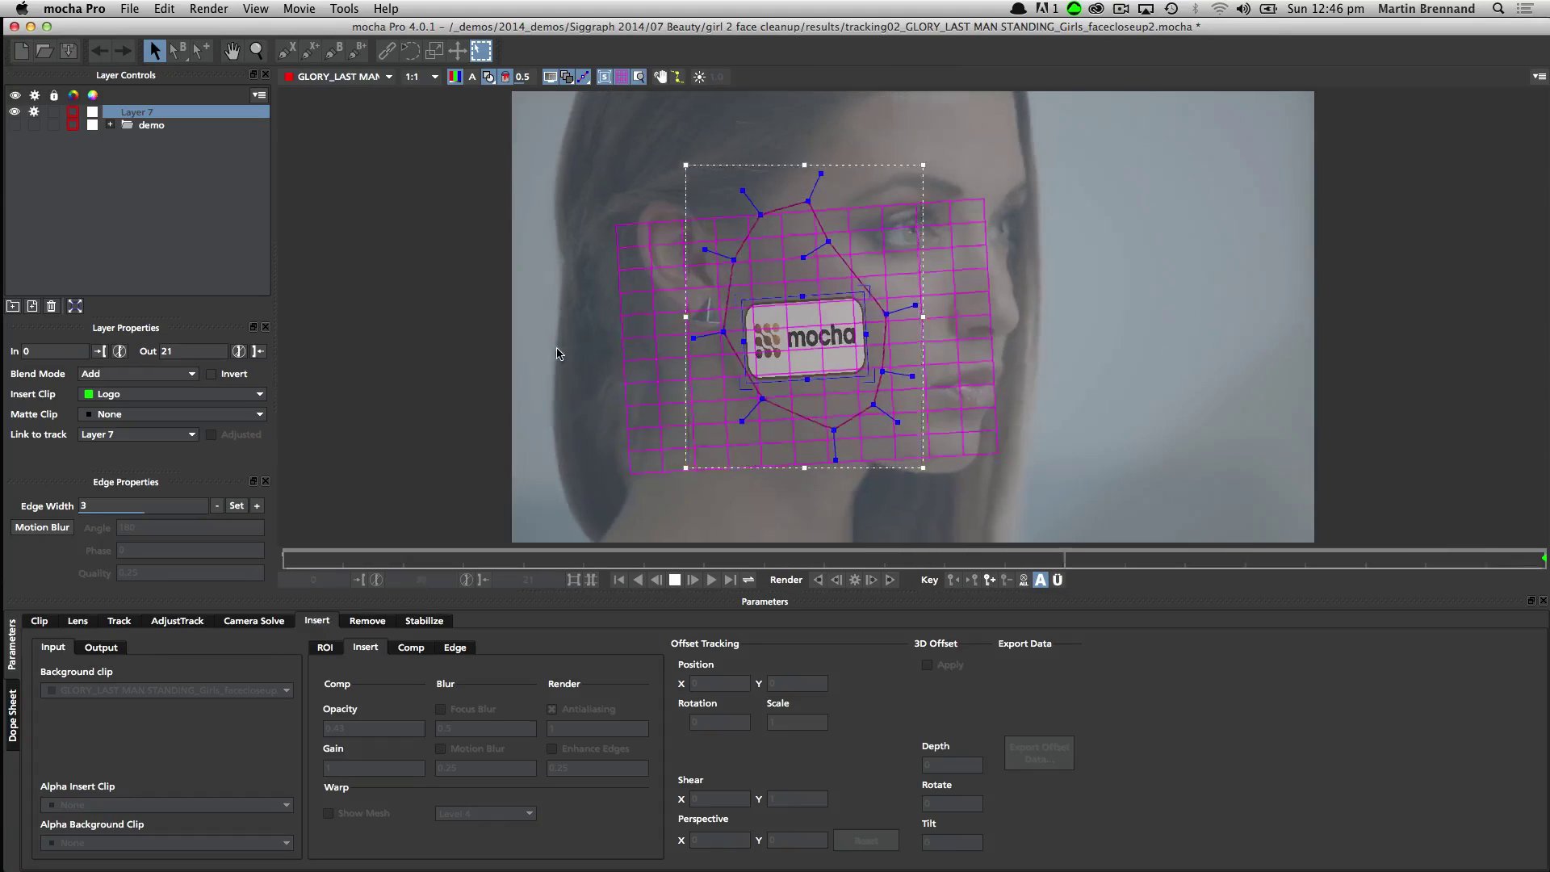
key("space")
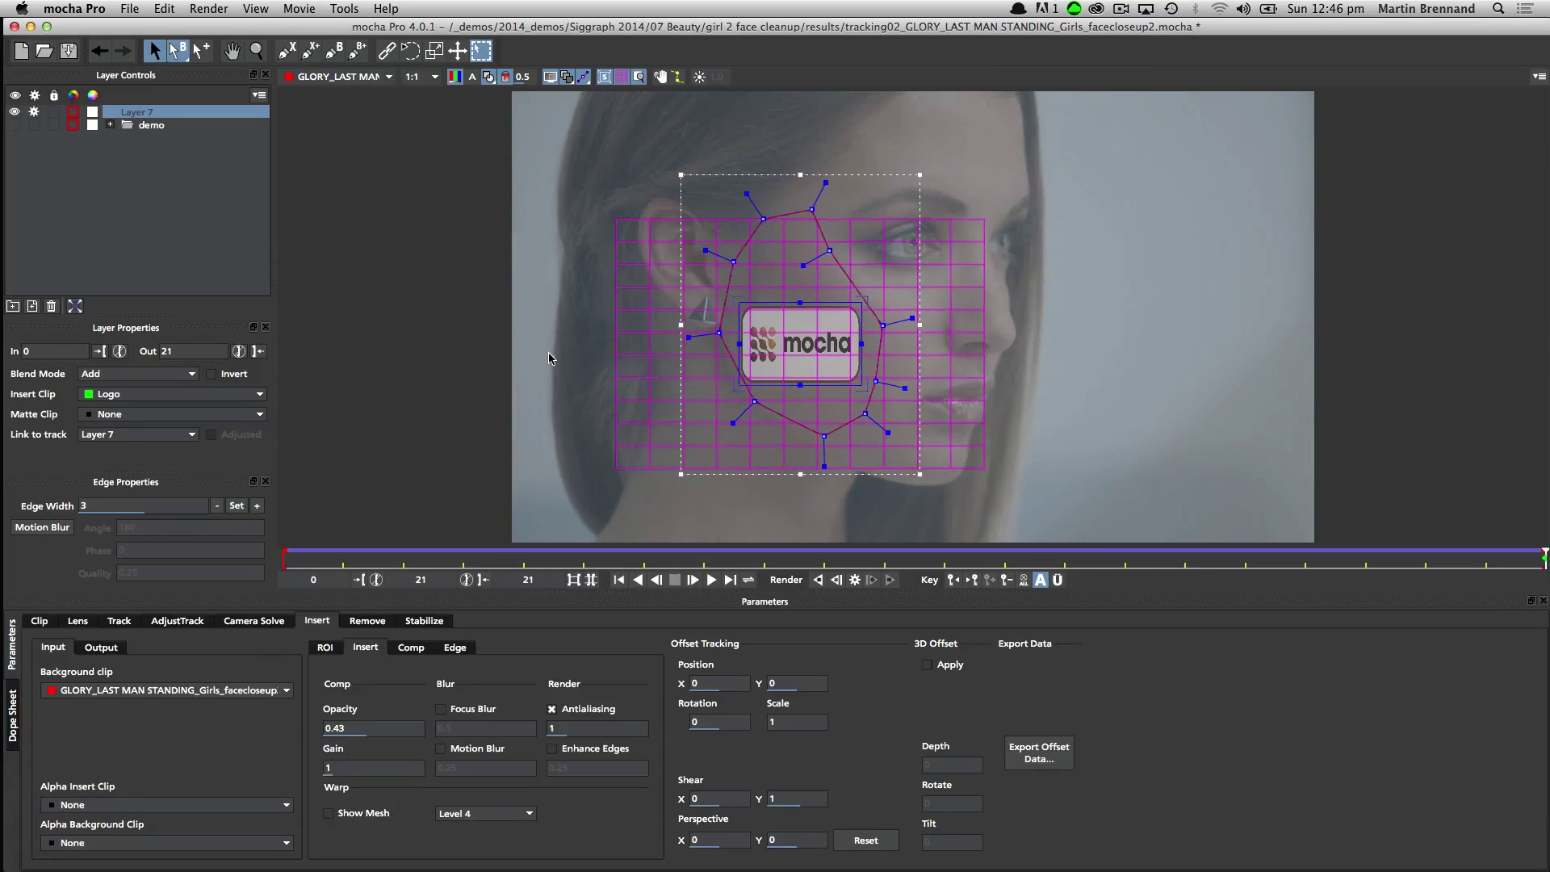
Set Layer 7's insert clip to None, then hide the layer and the planar grid.
left_click(150, 396)
left_click(121, 418)
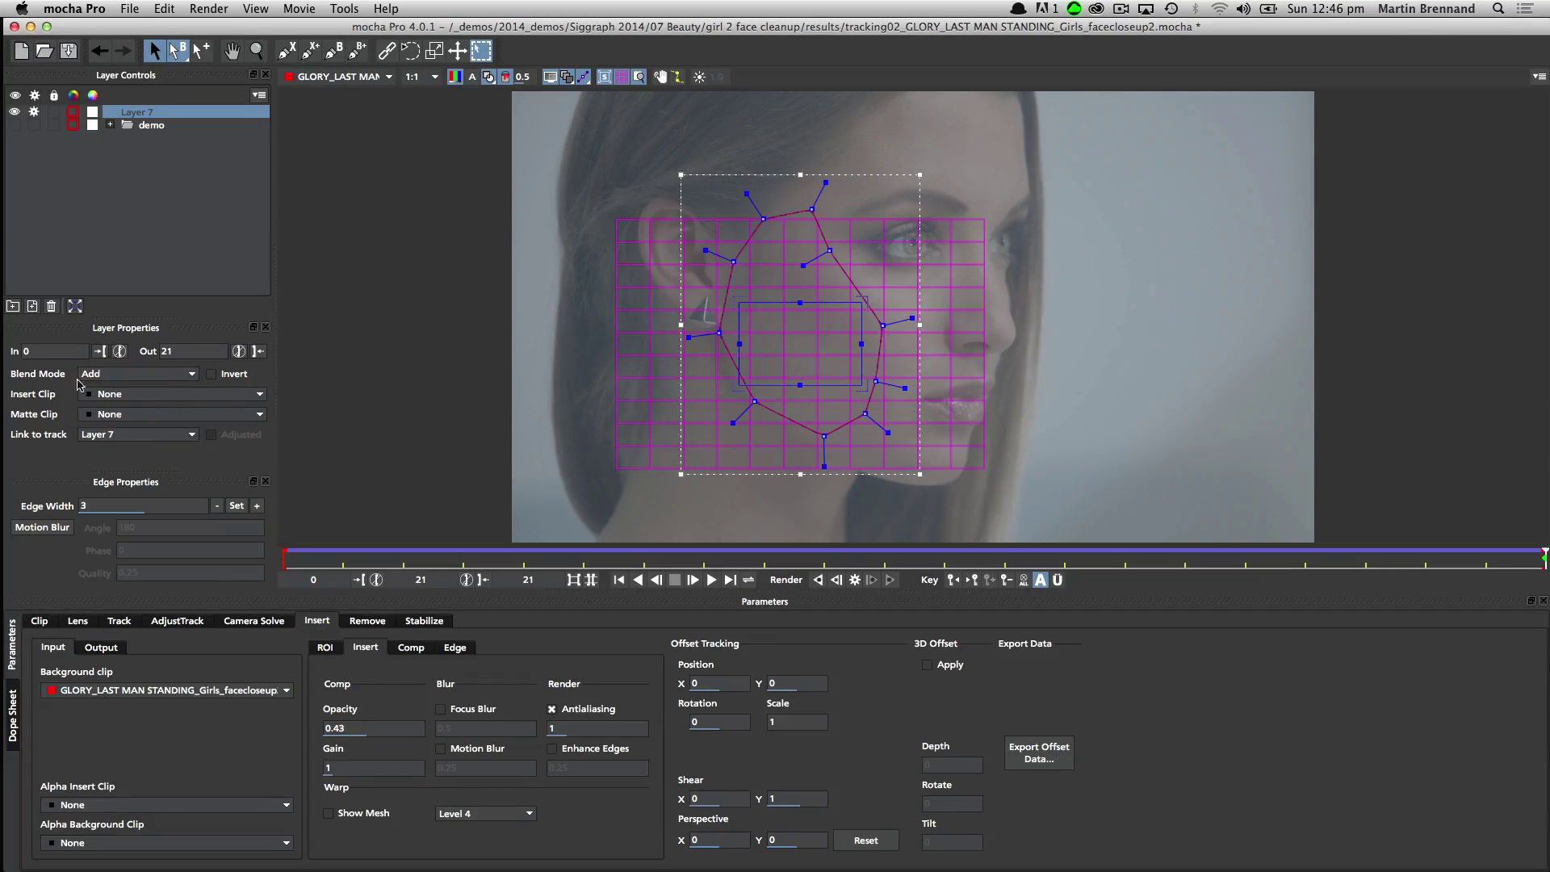
left_click(16, 114)
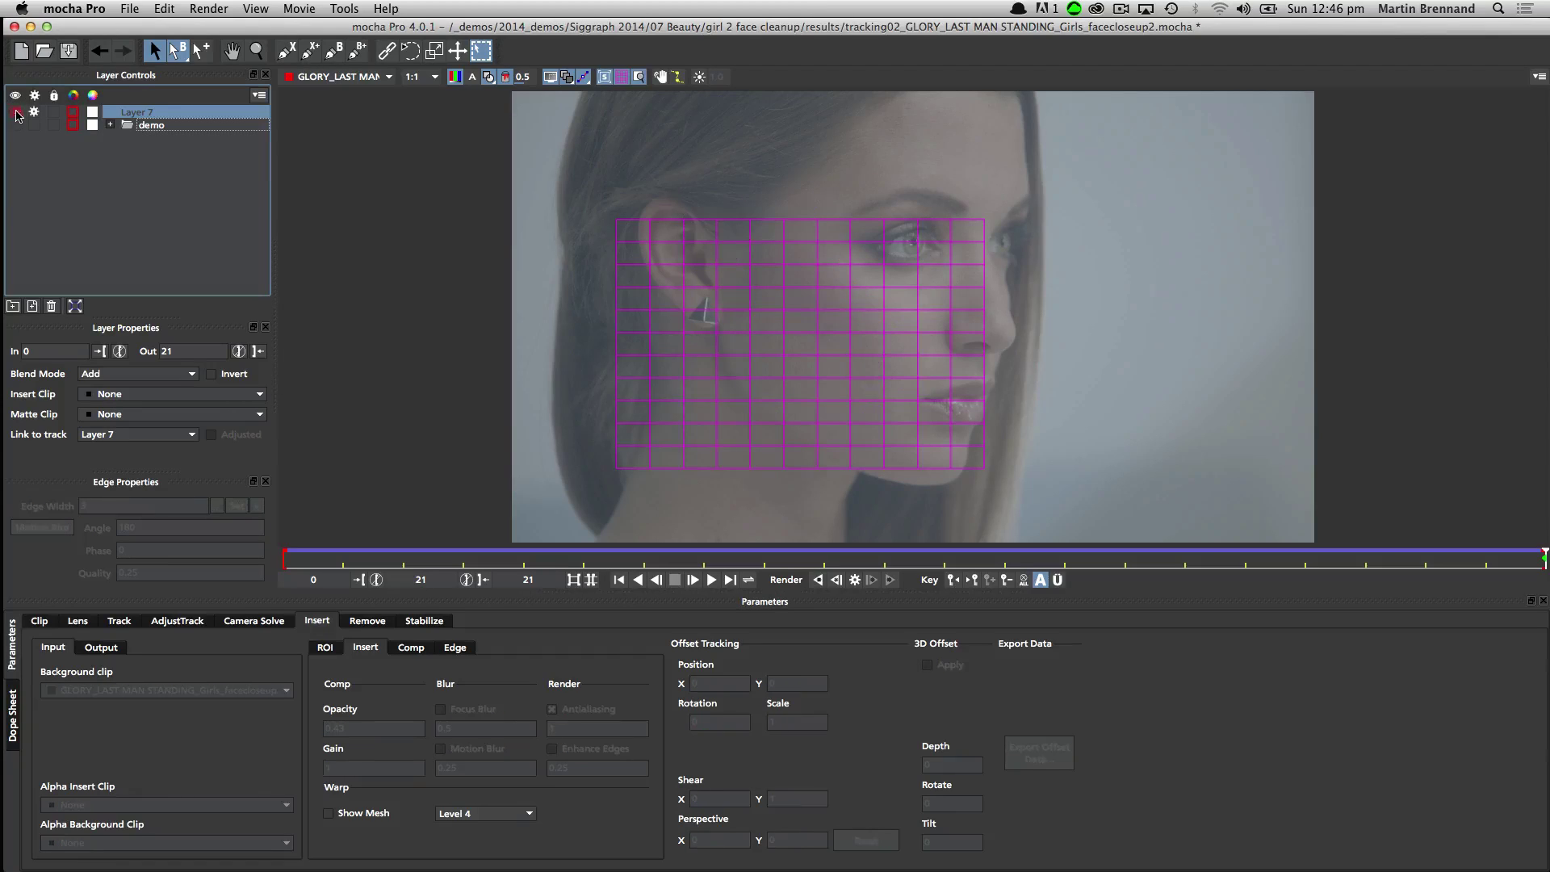
left_click(621, 77)
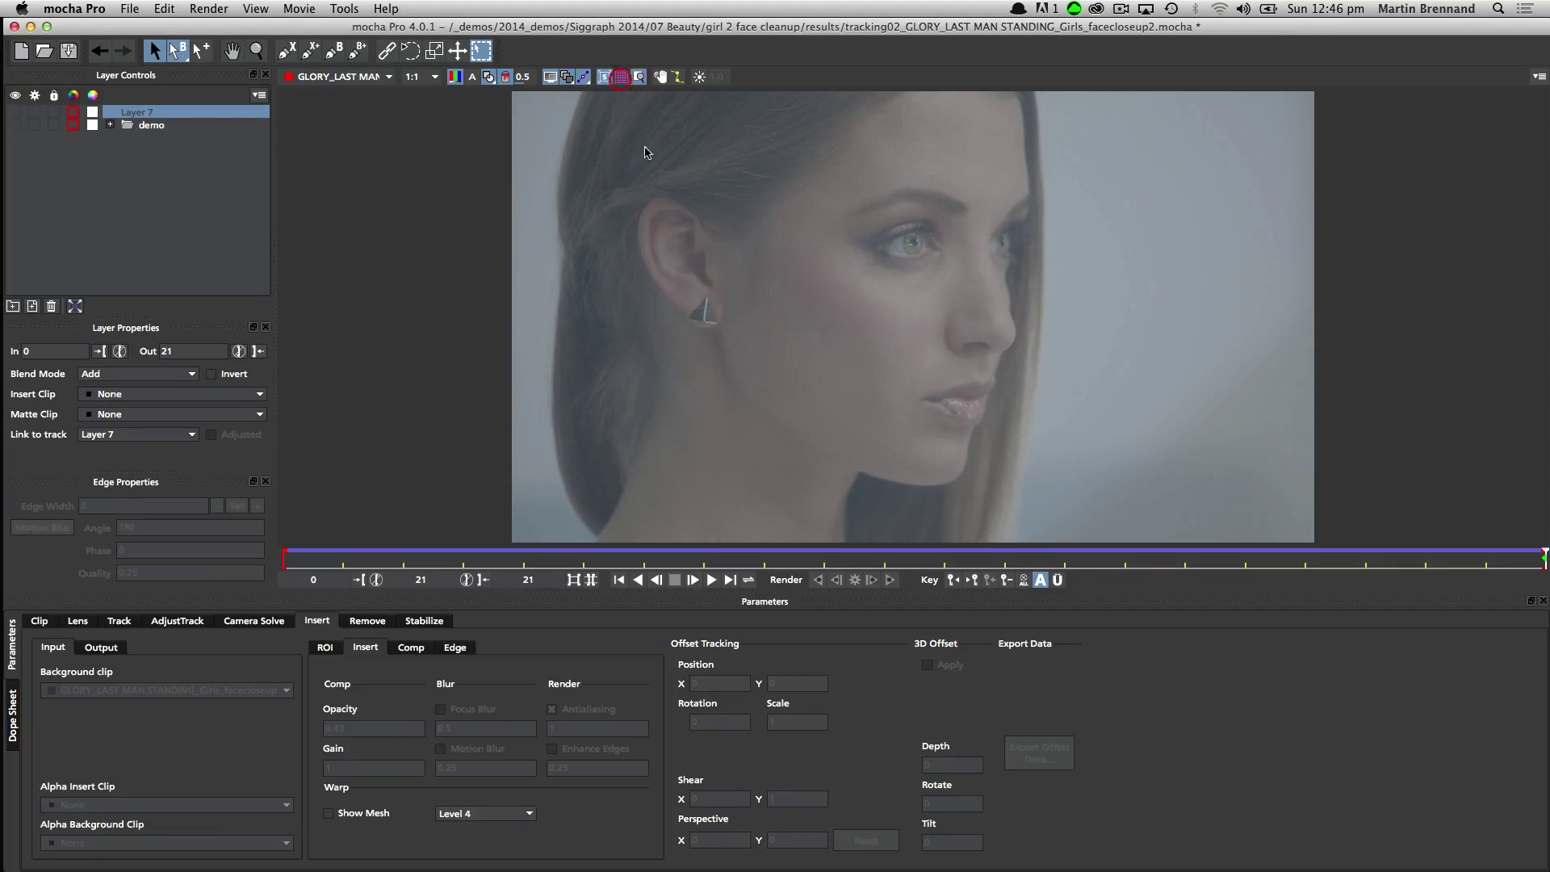
Draw a closed, curved X-spline on a new layer from the temple down past the ear and along the jaw to the chin.
left_click(292, 52)
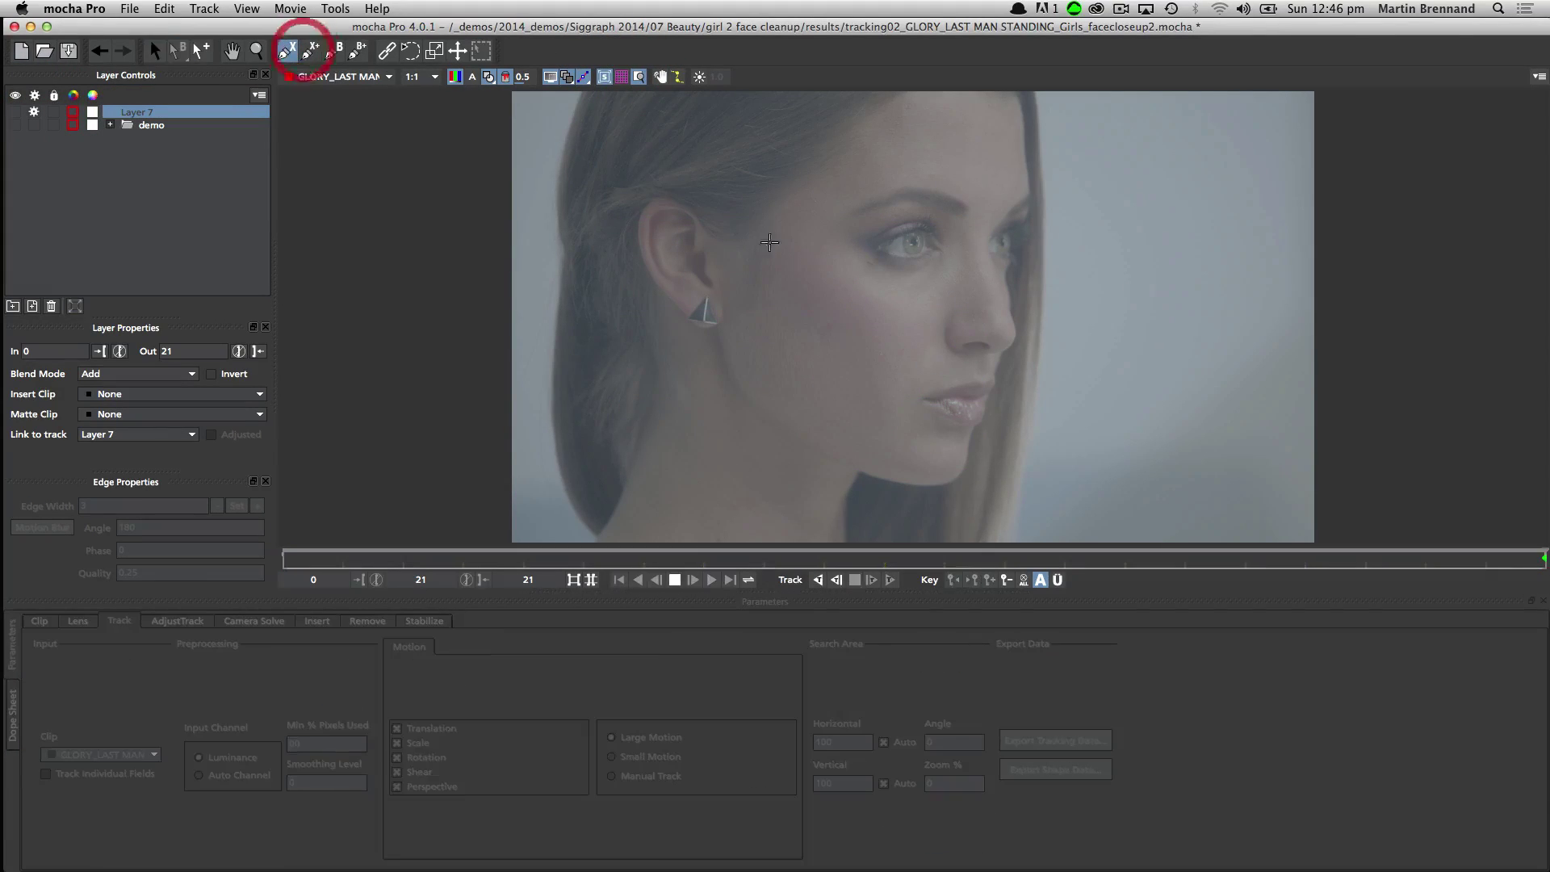
left_click(804, 210)
left_click(727, 310)
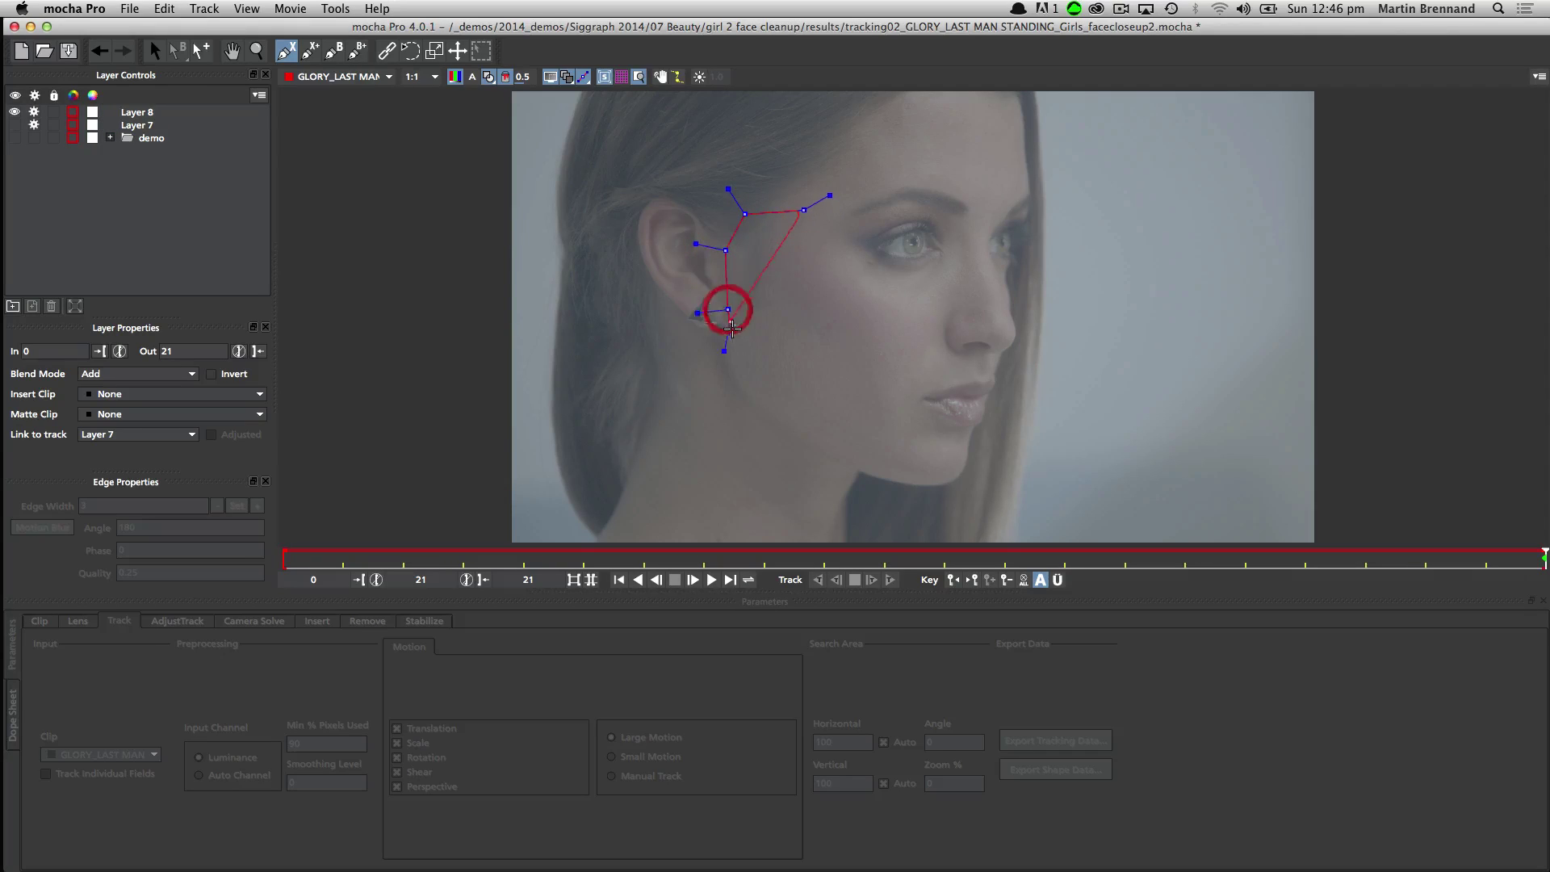
left_click(731, 350)
left_click(763, 401)
left_click(797, 440)
left_click(837, 457)
left_click(861, 466)
left_click(883, 461)
left_click(887, 431)
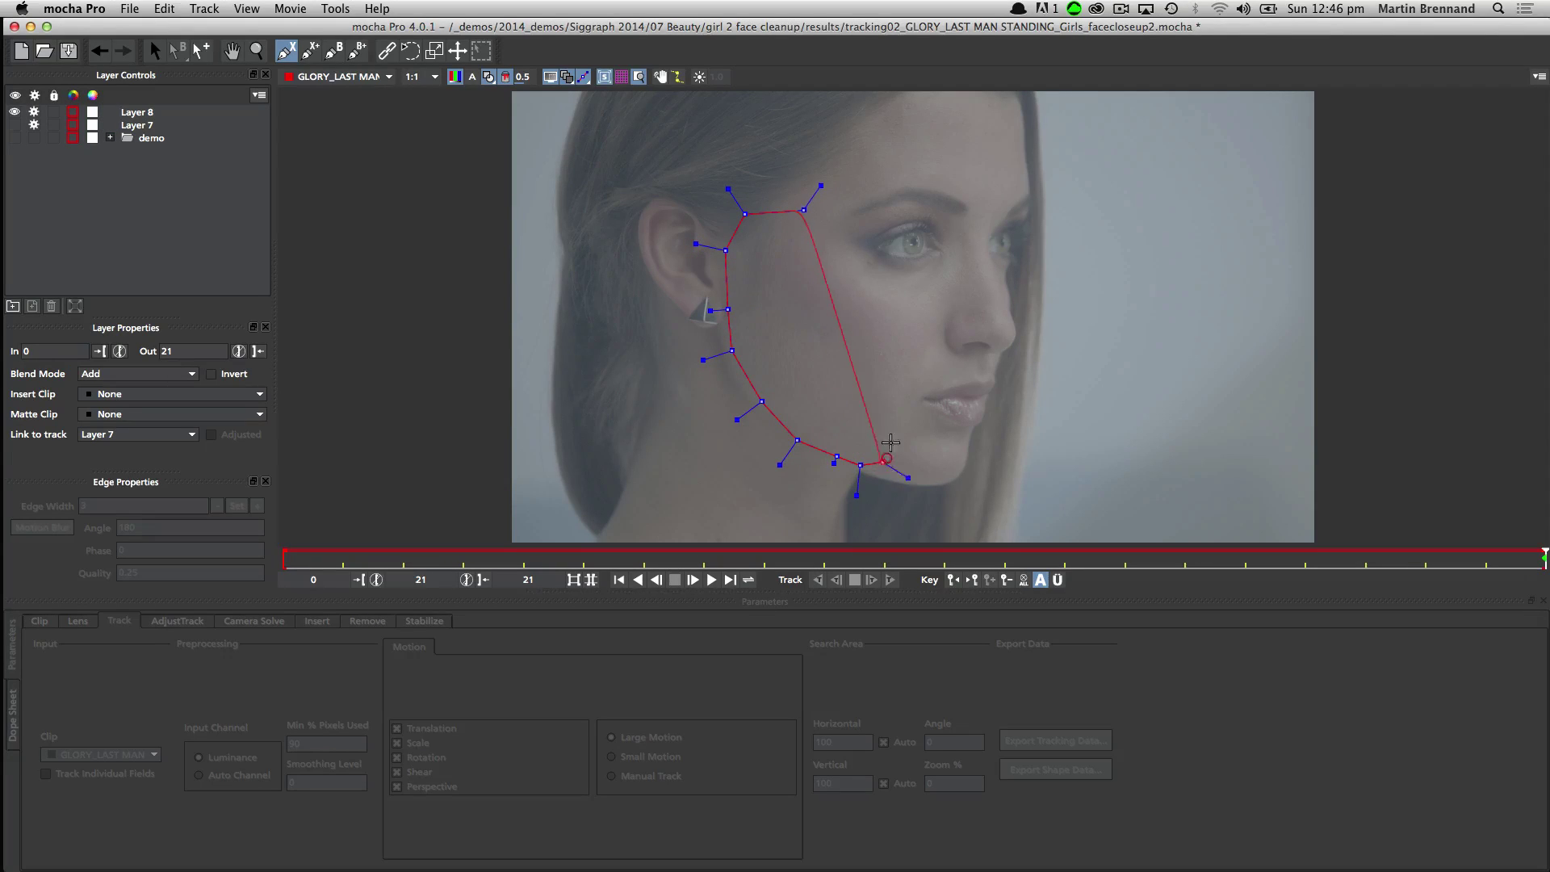
left_click(863, 404)
left_click(845, 393)
left_click(806, 353)
left_click(797, 325)
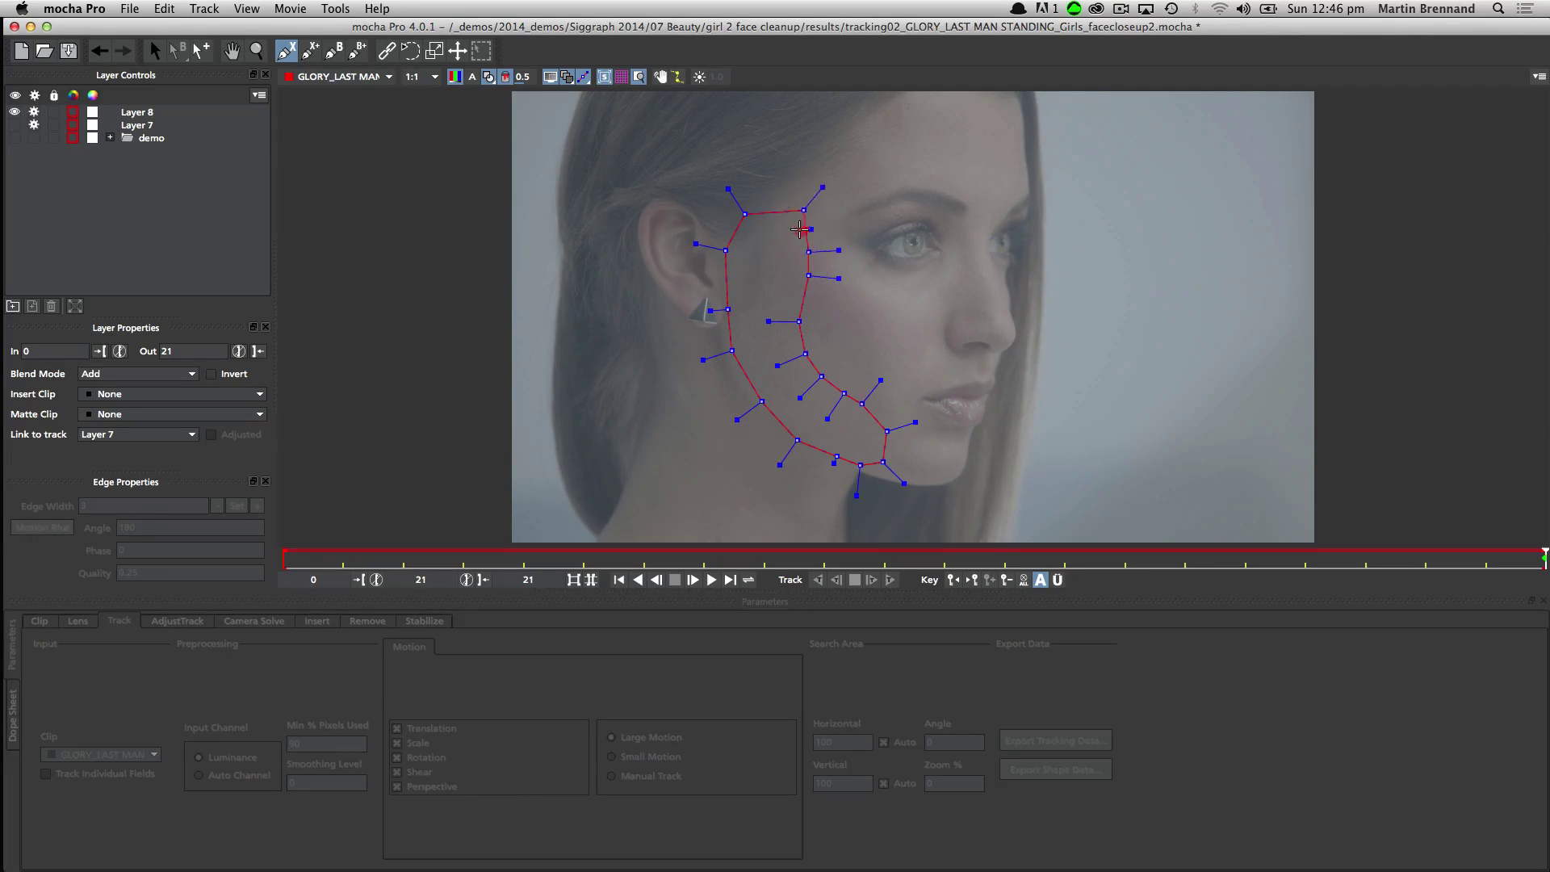
right_click(813, 235)
left_click(807, 189)
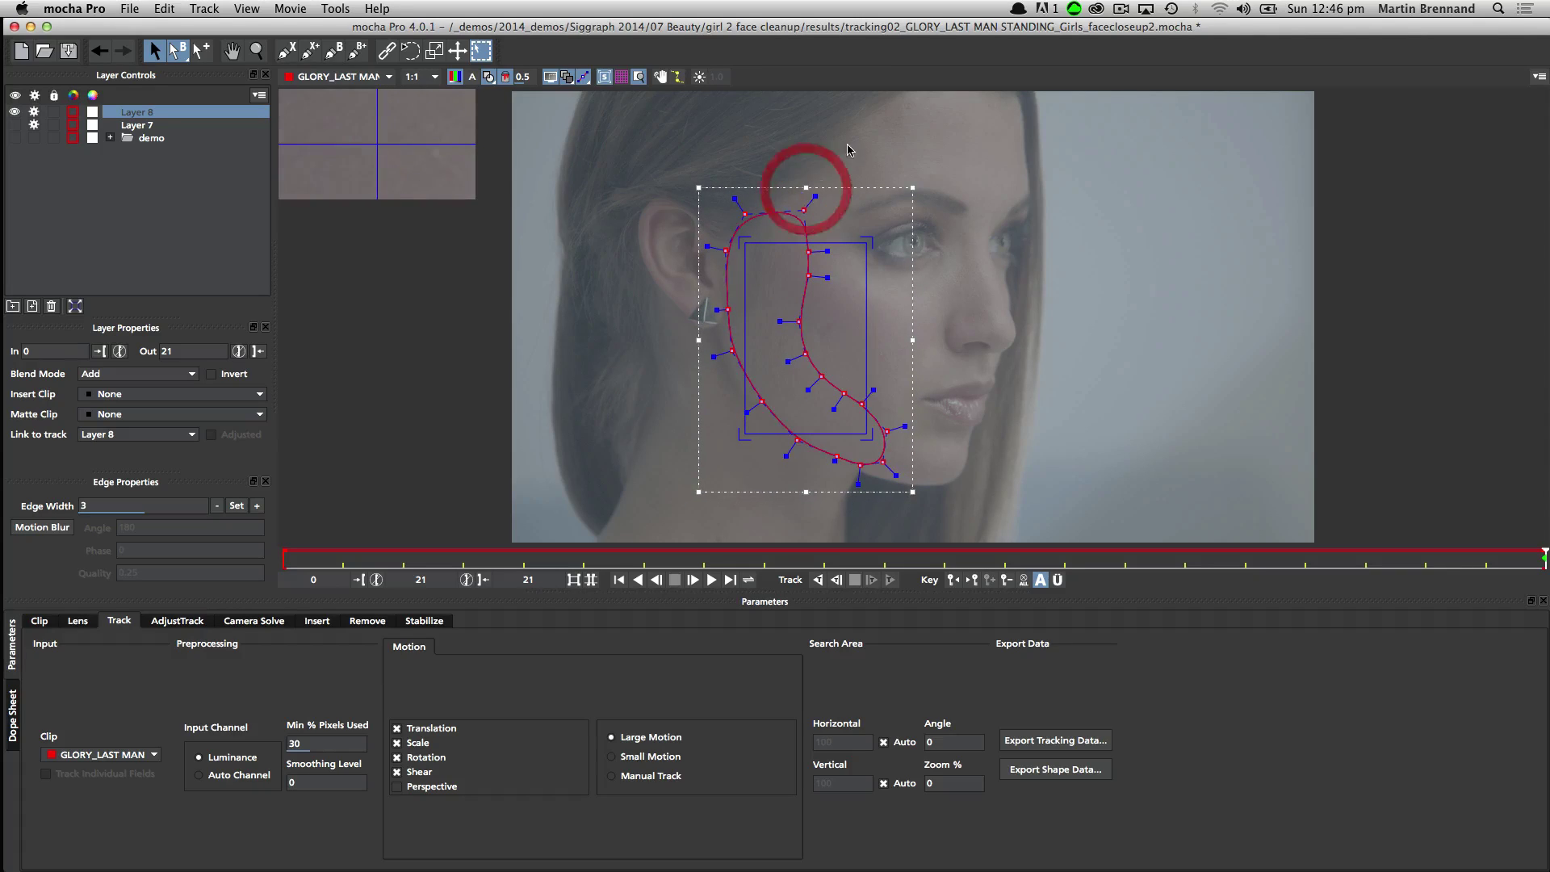
Add a small closed X-spline on the cheek to Layer 8, just beside the jaw shape.
left_click(310, 50)
left_click(812, 324)
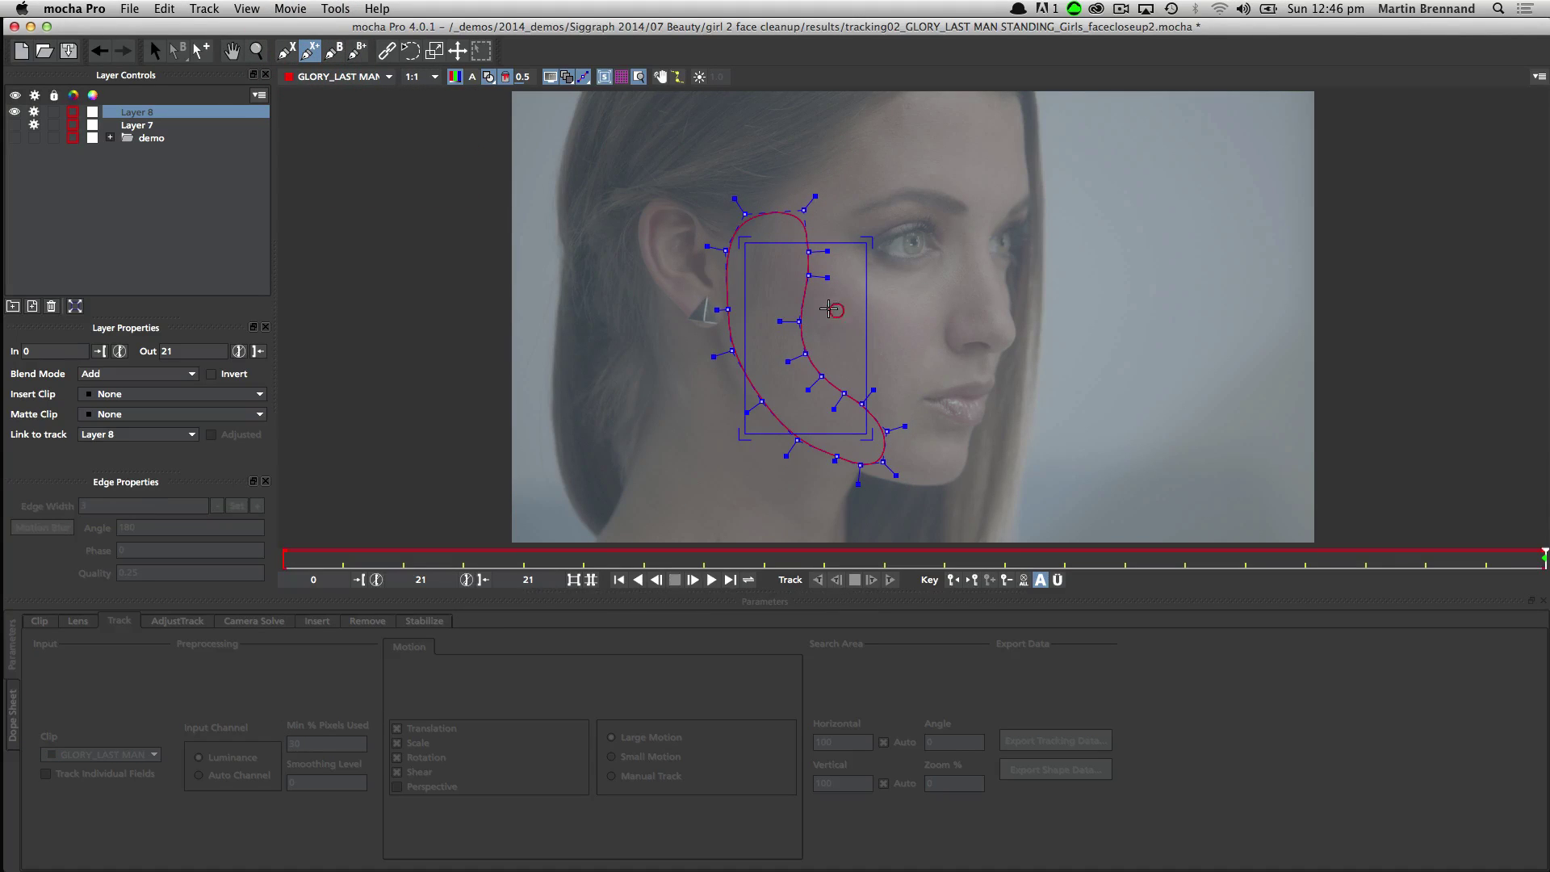
left_click(850, 331)
left_click(830, 349)
left_click(811, 333)
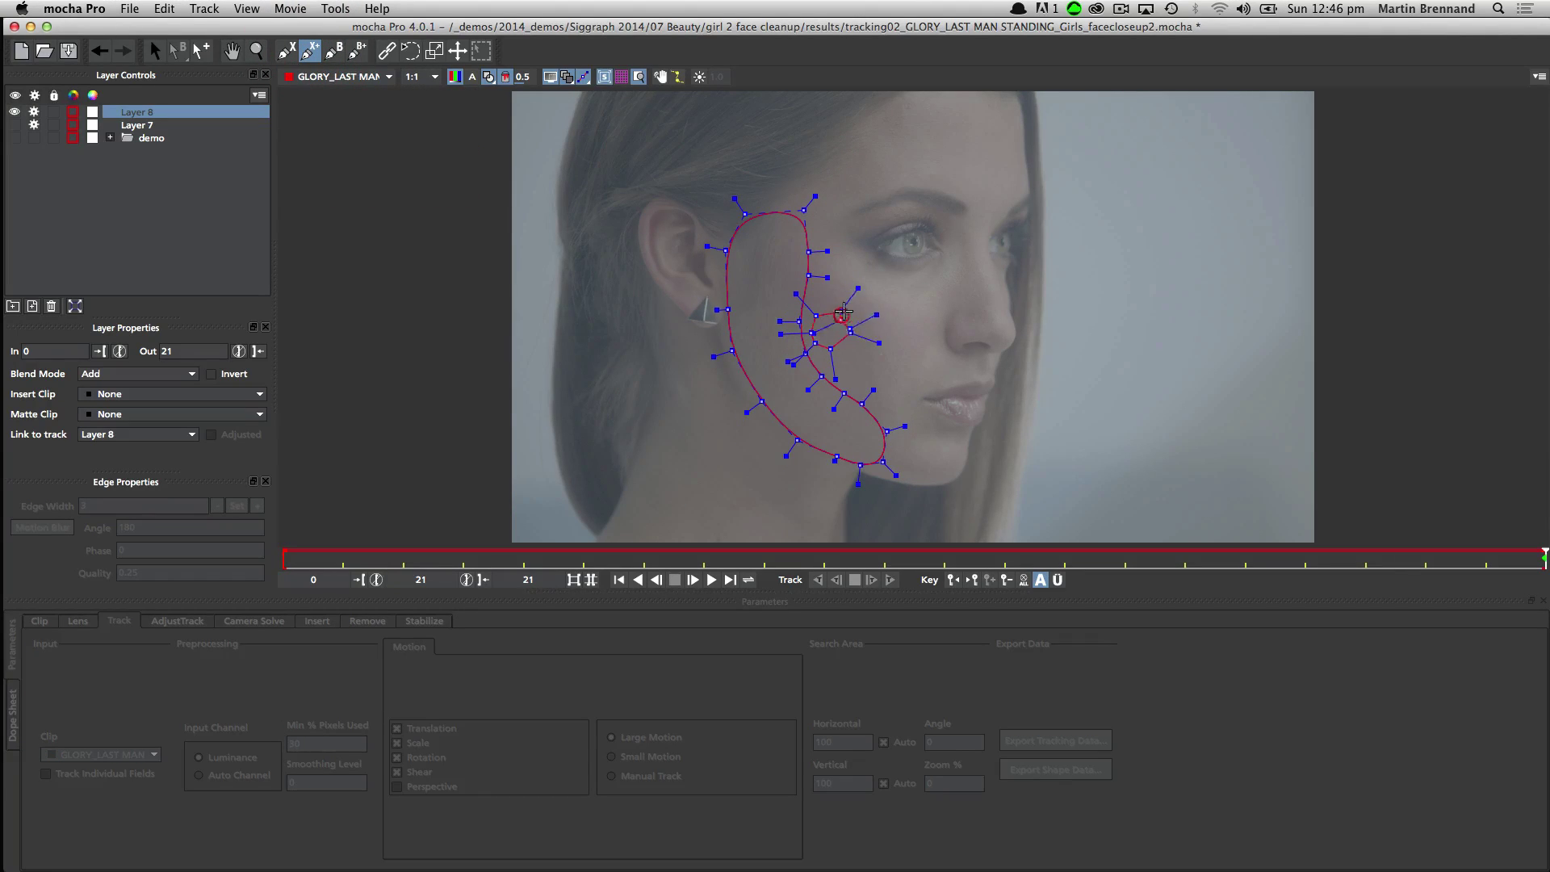
right_click(844, 289)
left_click(843, 289)
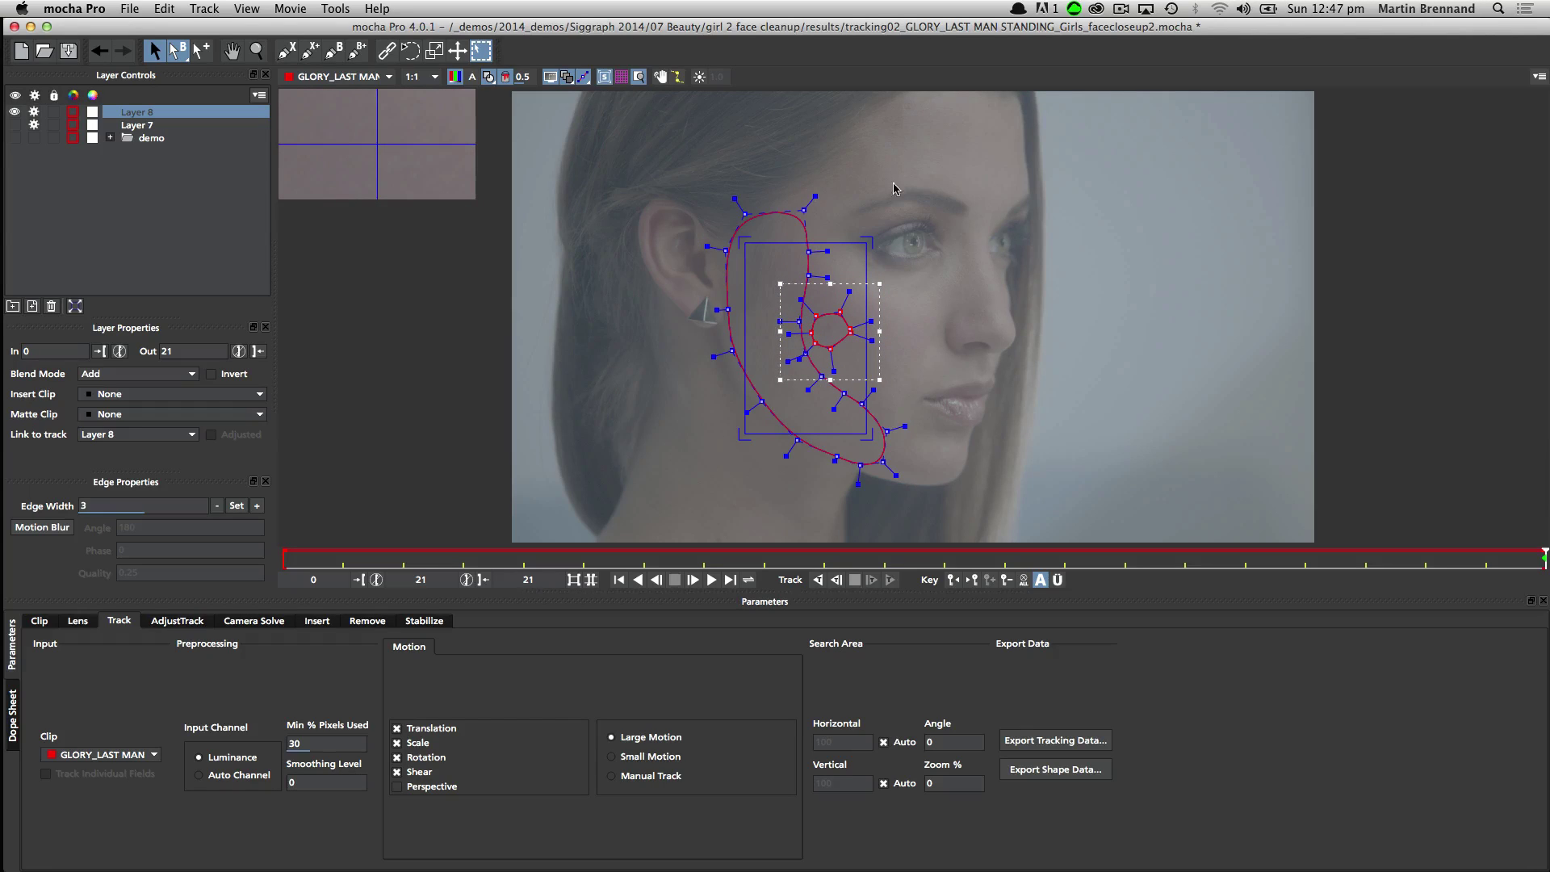
Display the layer mattes and link Layer 8 to the track of Layer 7.
left_click(490, 79)
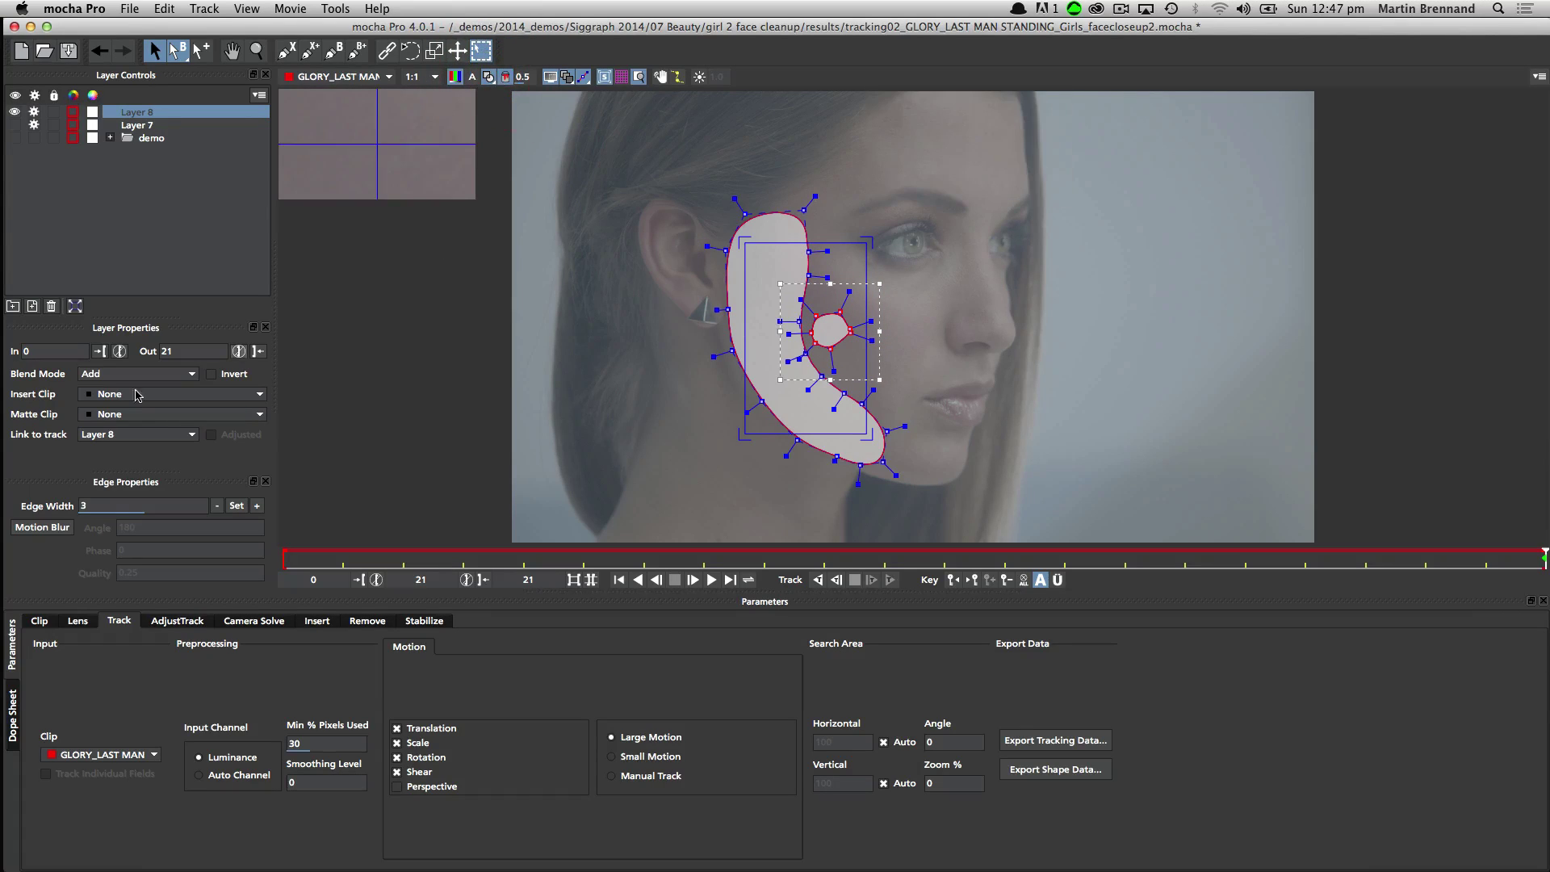
left_click(105, 433)
left_click(101, 483)
key("t")
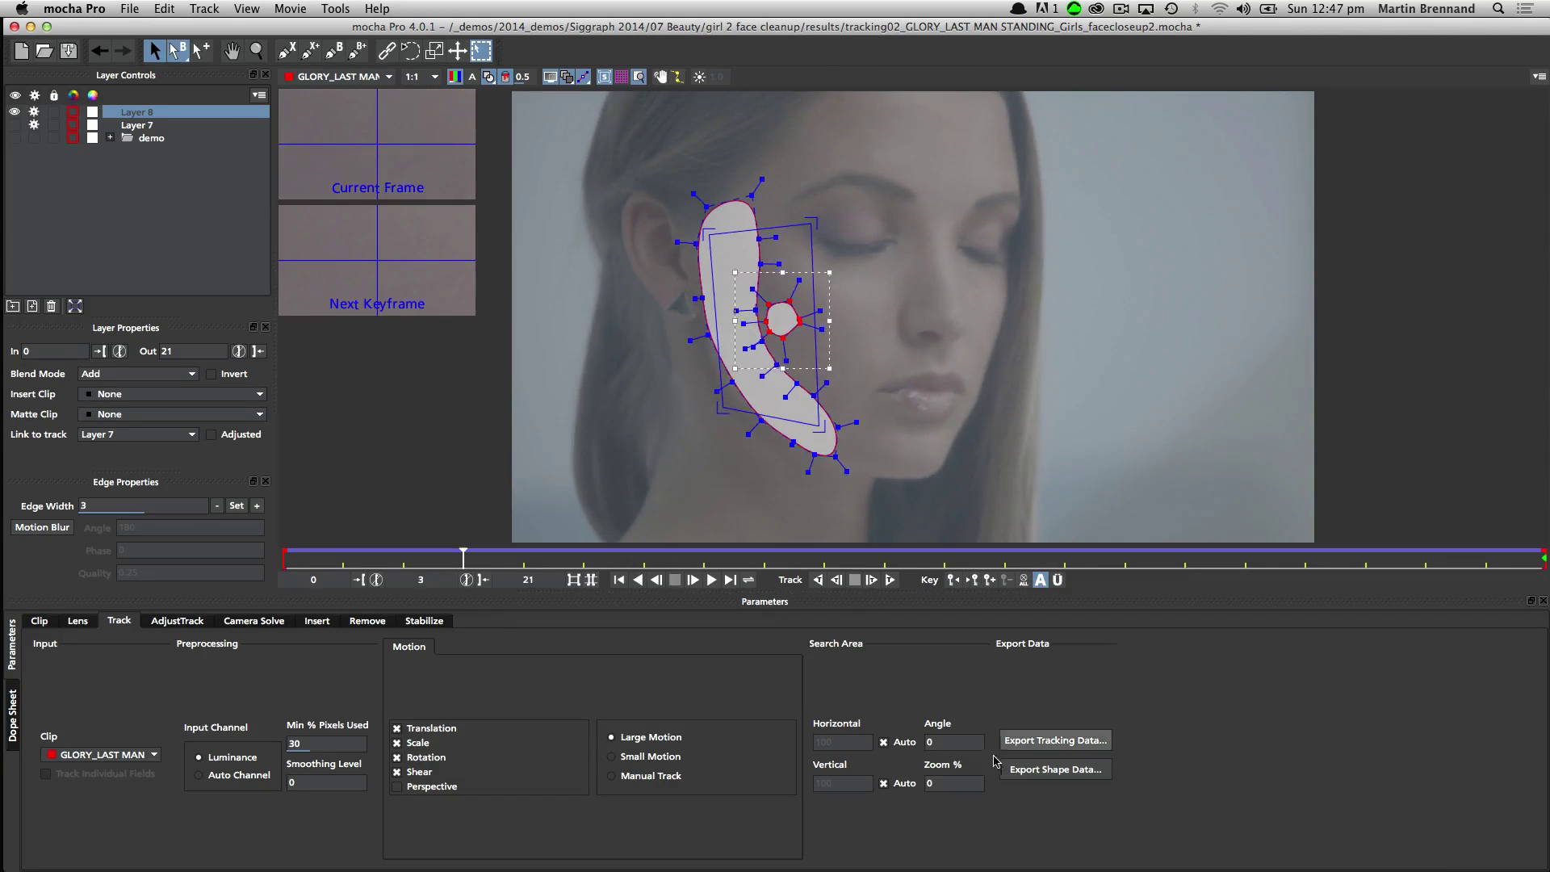
Copy Layer 8's shape data to the clipboard in the Adobe Premiere shape data format, exporting only the selected layer.
left_click(1027, 772)
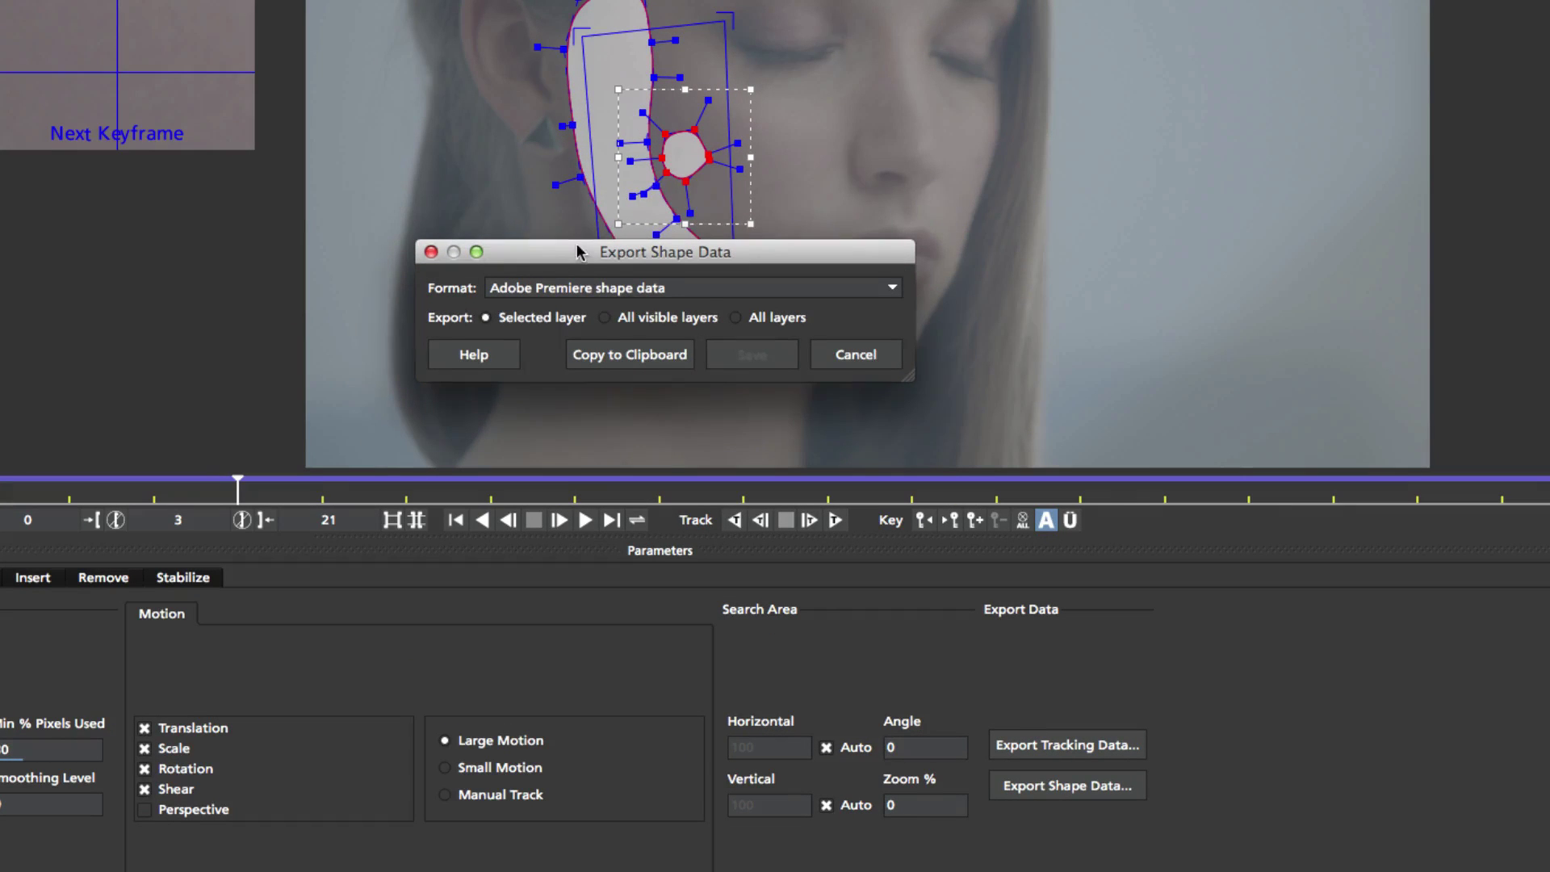
left_click_drag(578, 252, 567, 193)
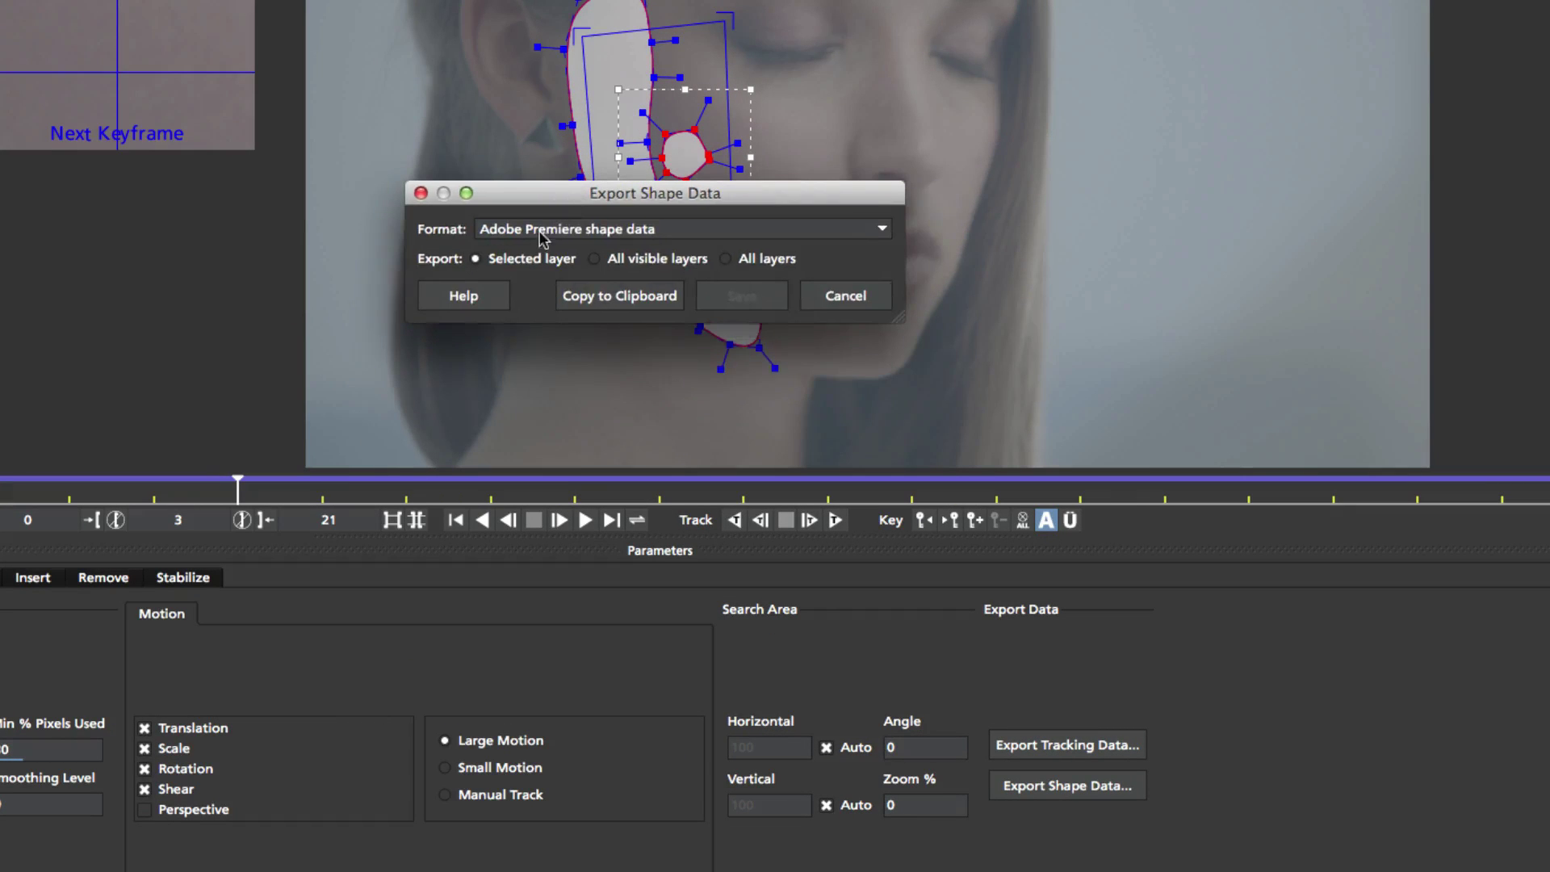
left_click(583, 233)
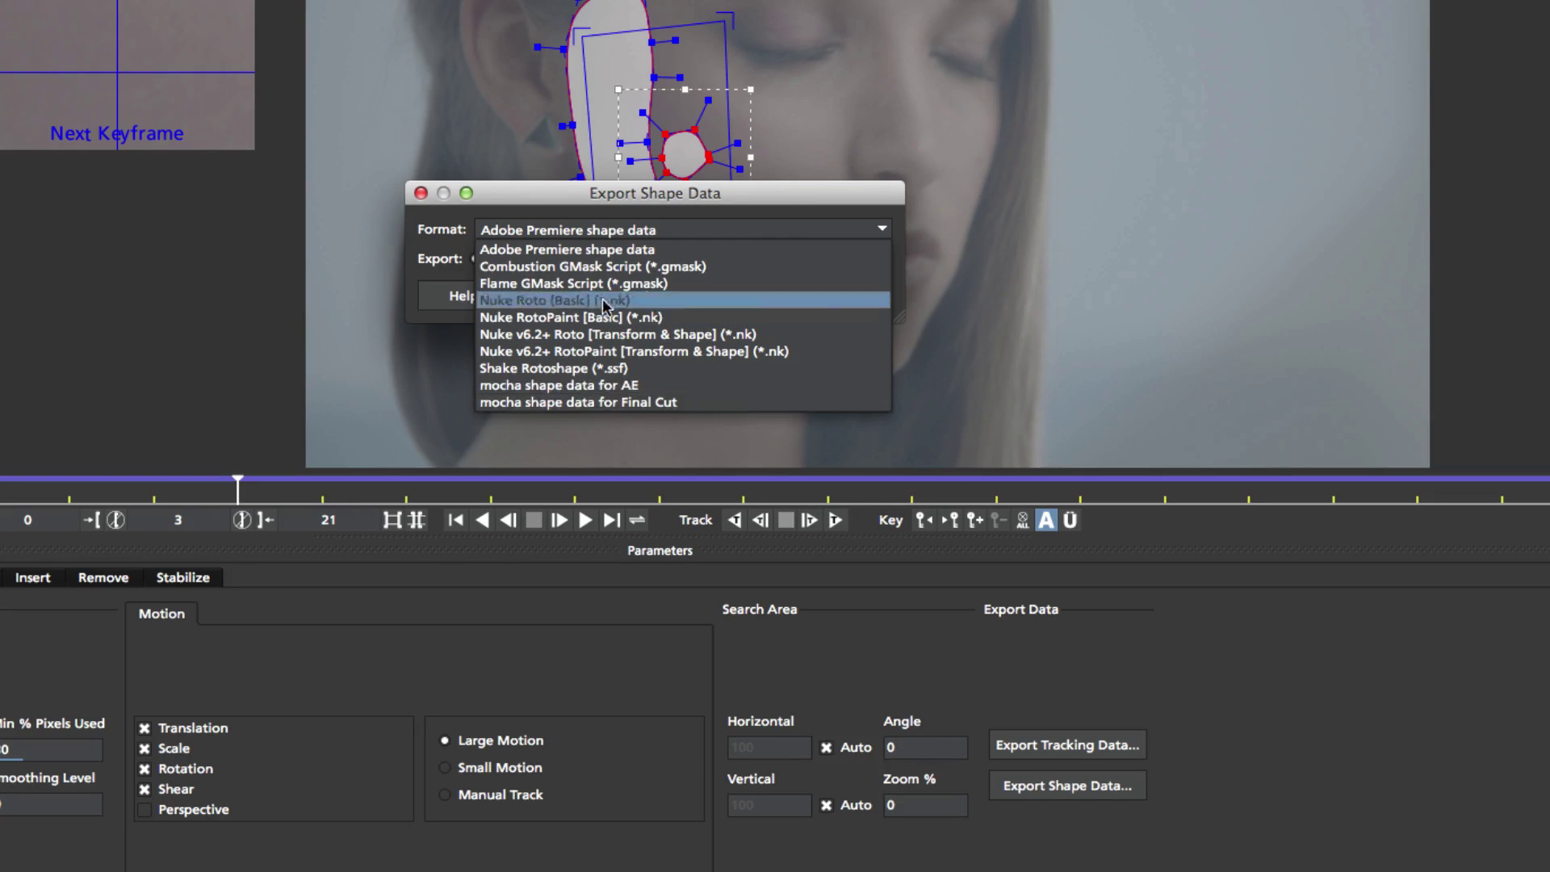
left_click(540, 250)
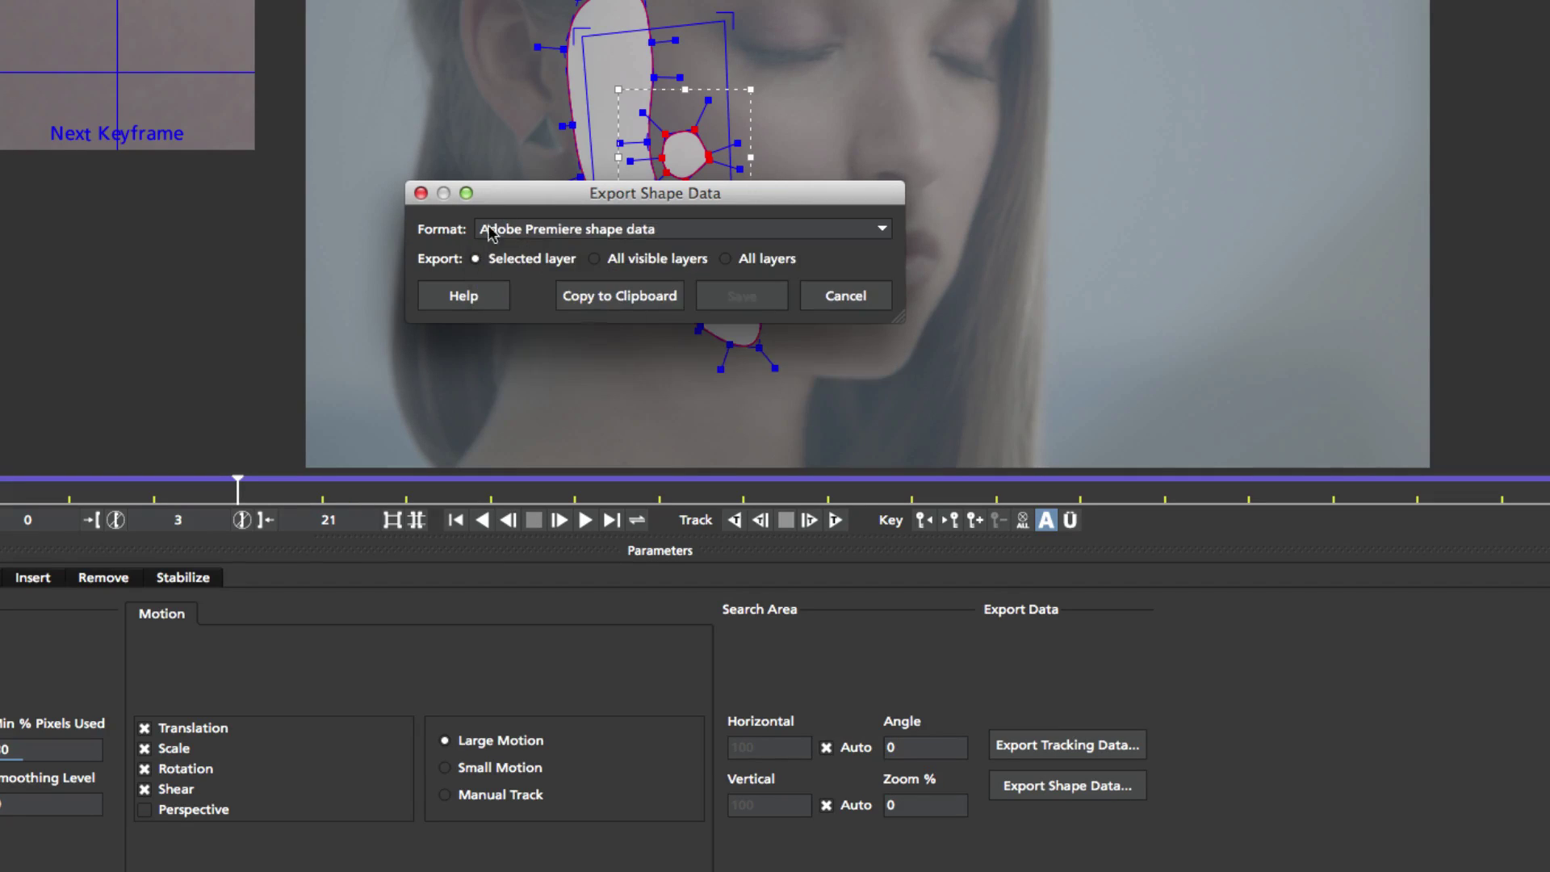
left_click(611, 298)
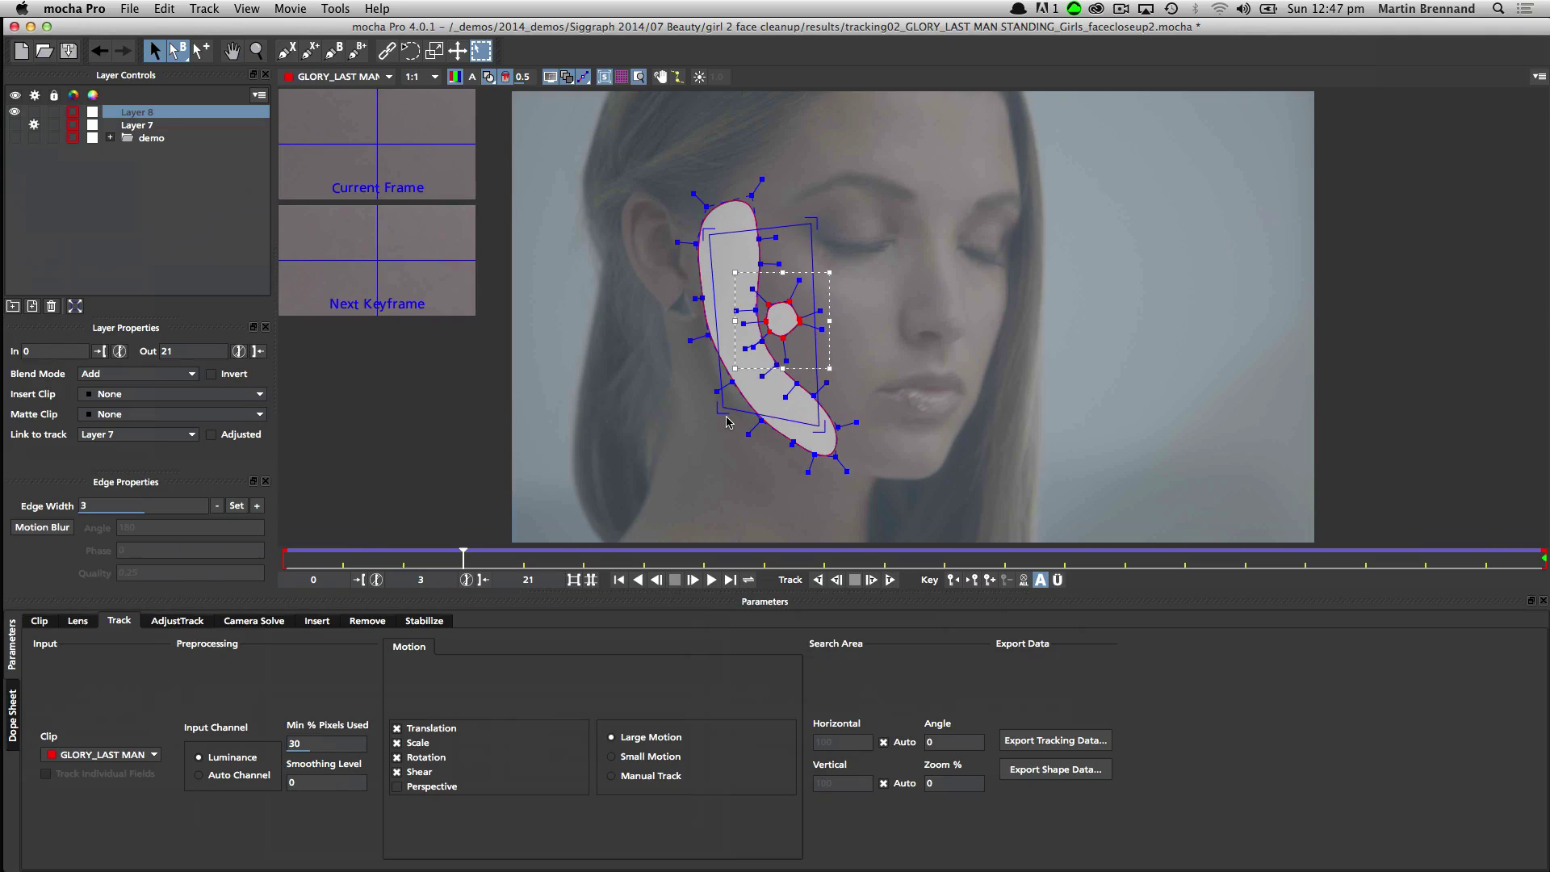
Switch to Premiere Pro, play the face close-up sequence and return the playhead to its start.
key("super+Tab")
key("super+Tab")
key("super+Tab")
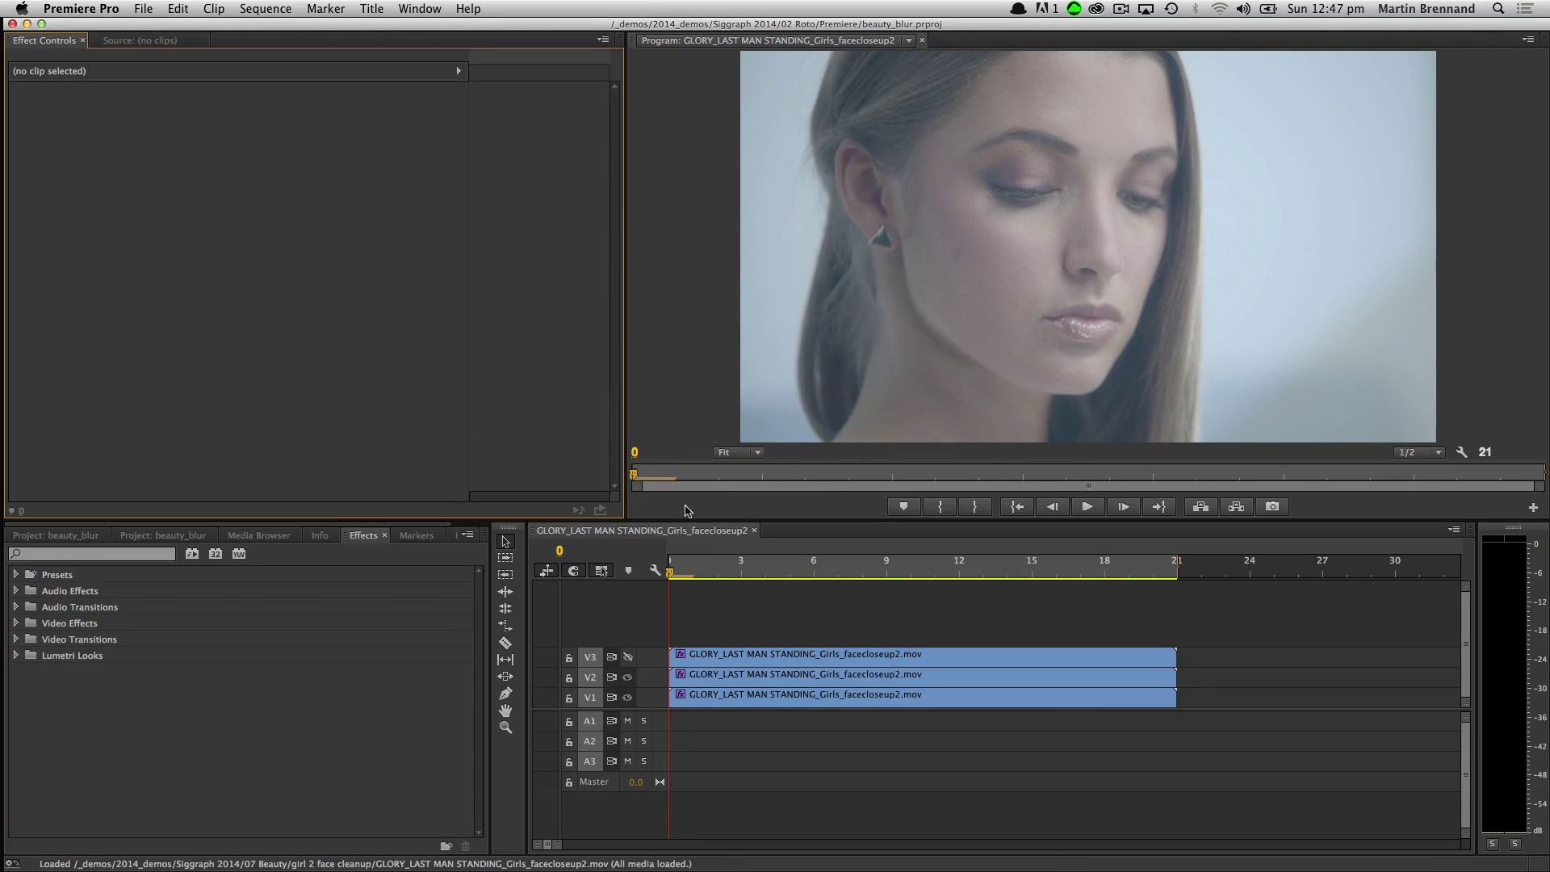
key("space")
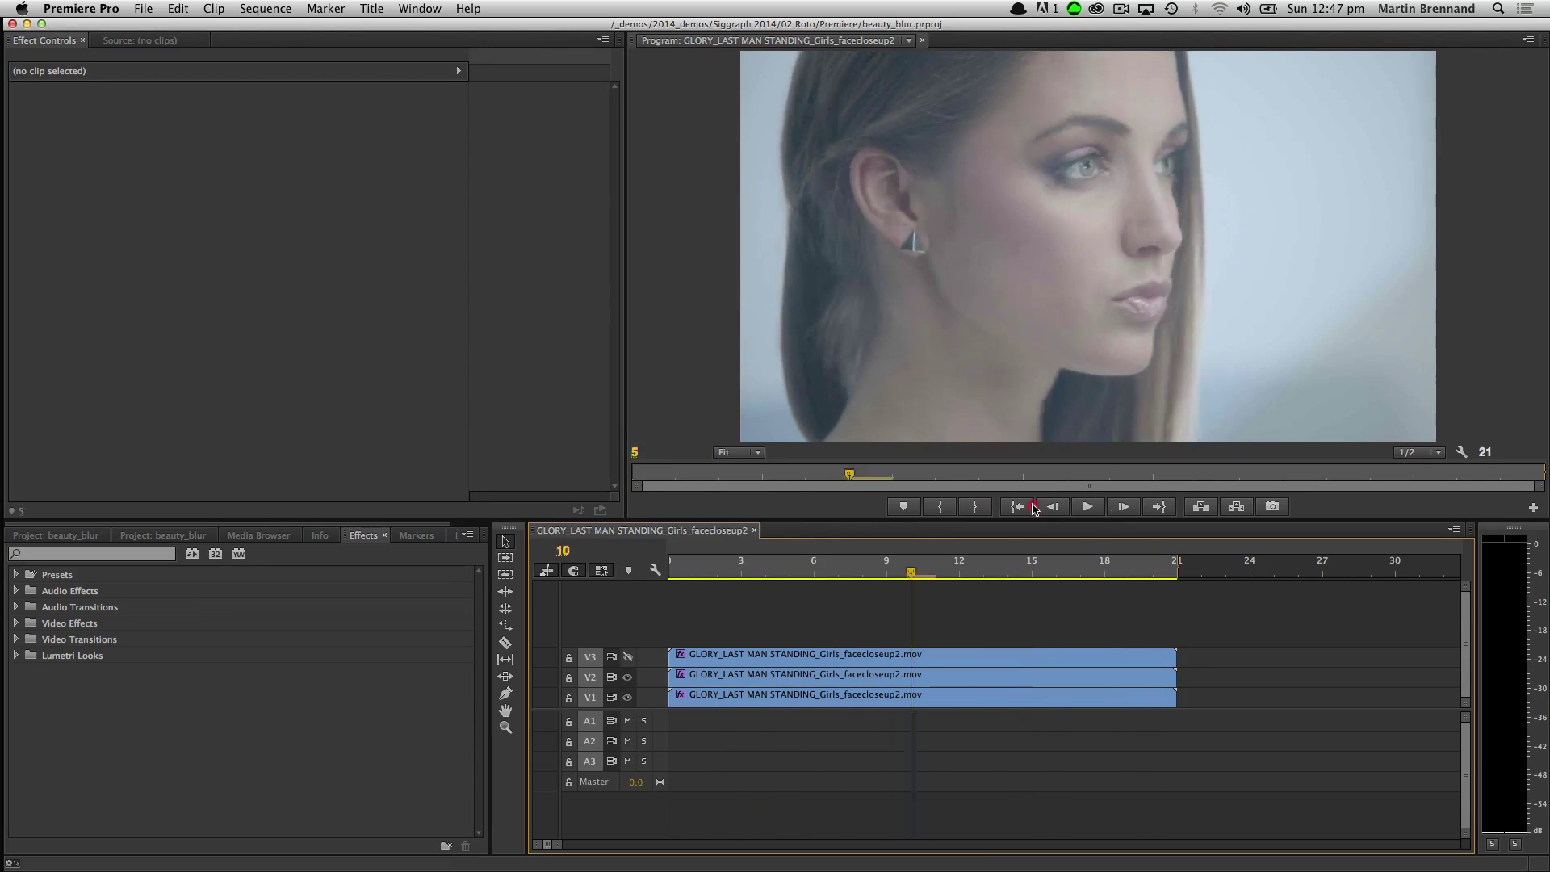
left_click(1033, 507)
left_click(533, 486)
Paste the mocha shapes as masks into the Opacity effect of the clip on track V2 and expand the effect.
left_click(682, 675)
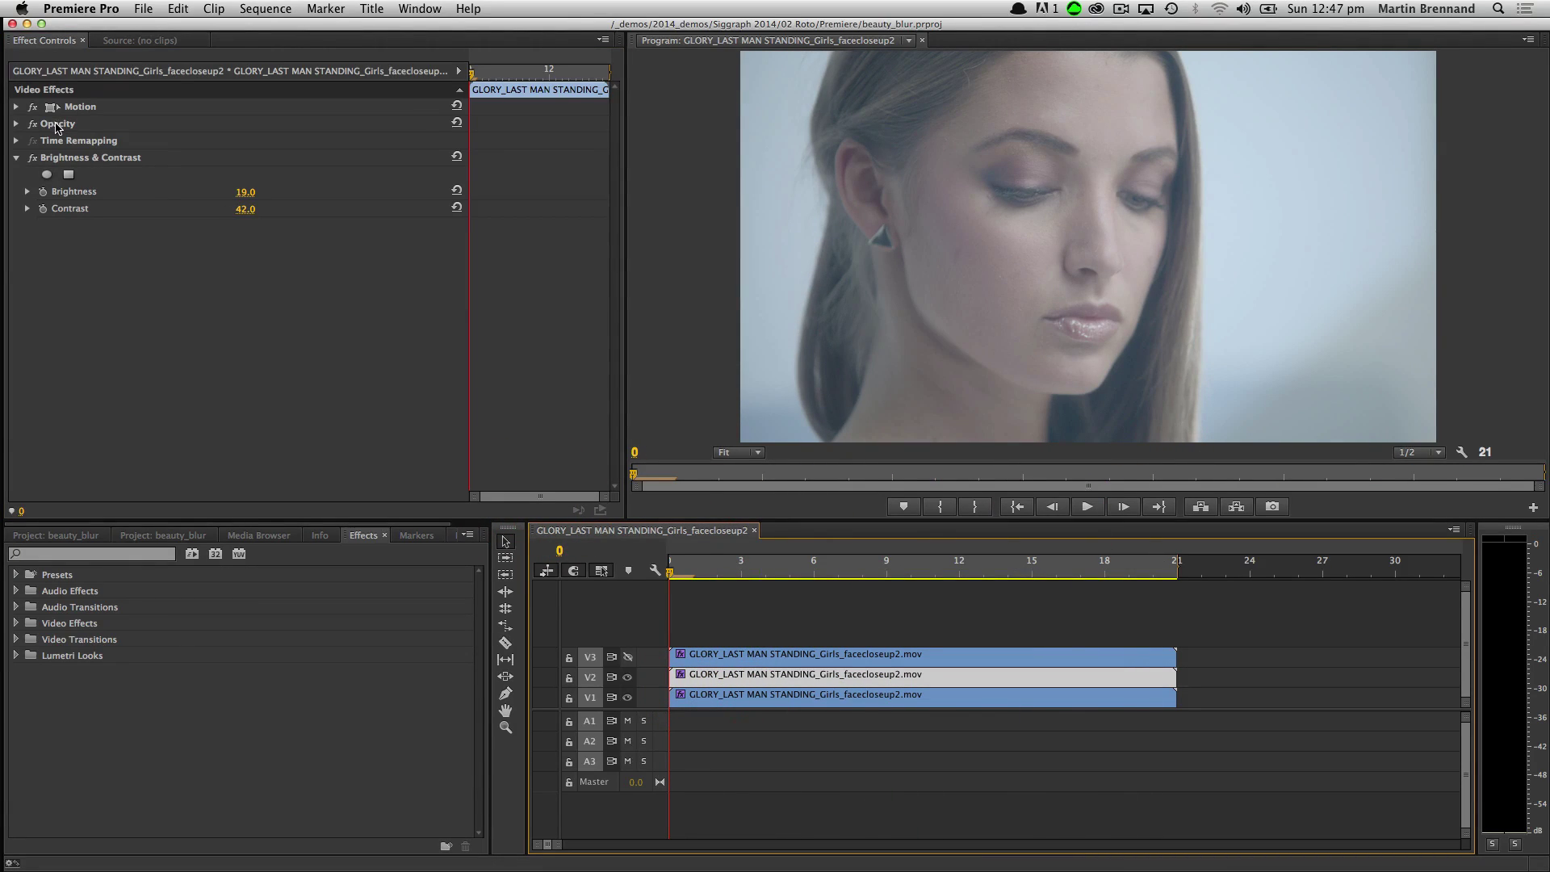
right_click(56, 126)
left_click(80, 243)
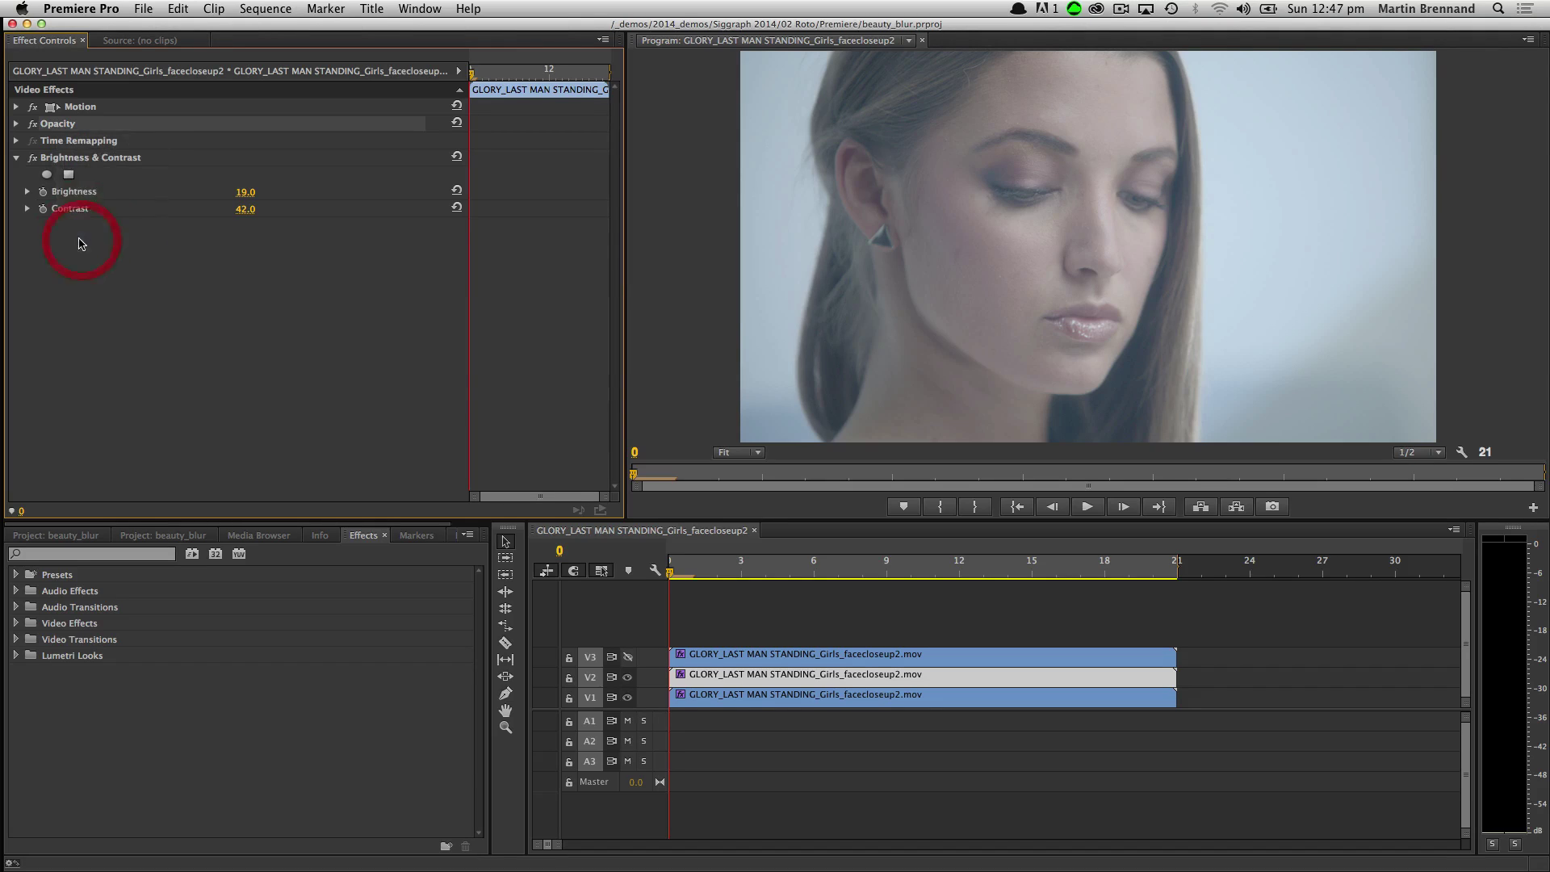
left_click(16, 124)
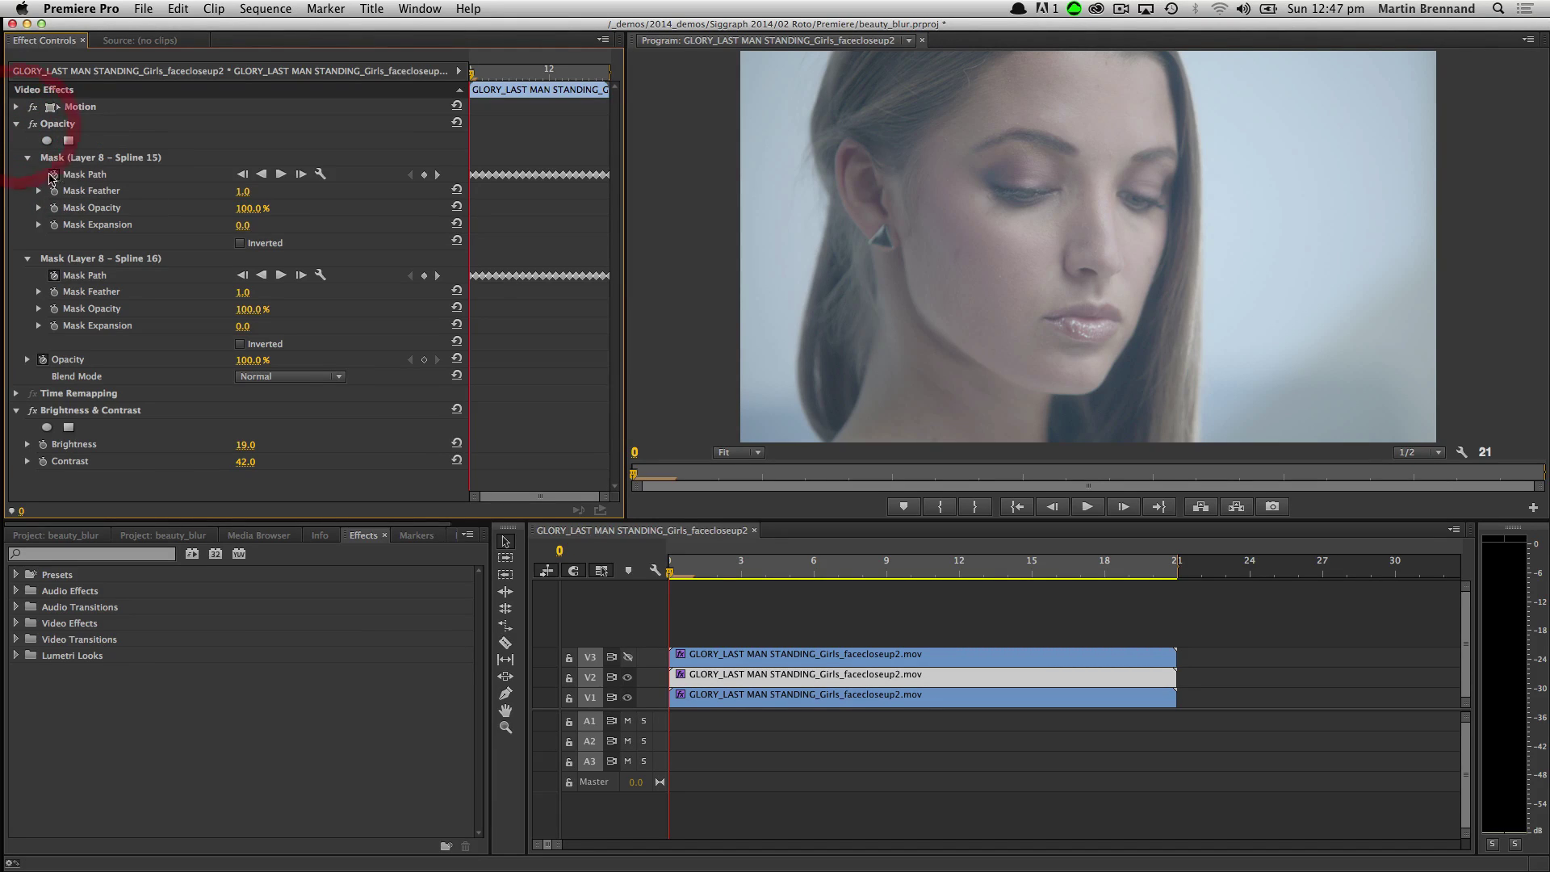
Display the Layer 8 - Spline 15 mask over the face and check how it follows at frames 18 and 9.
left_click(71, 159)
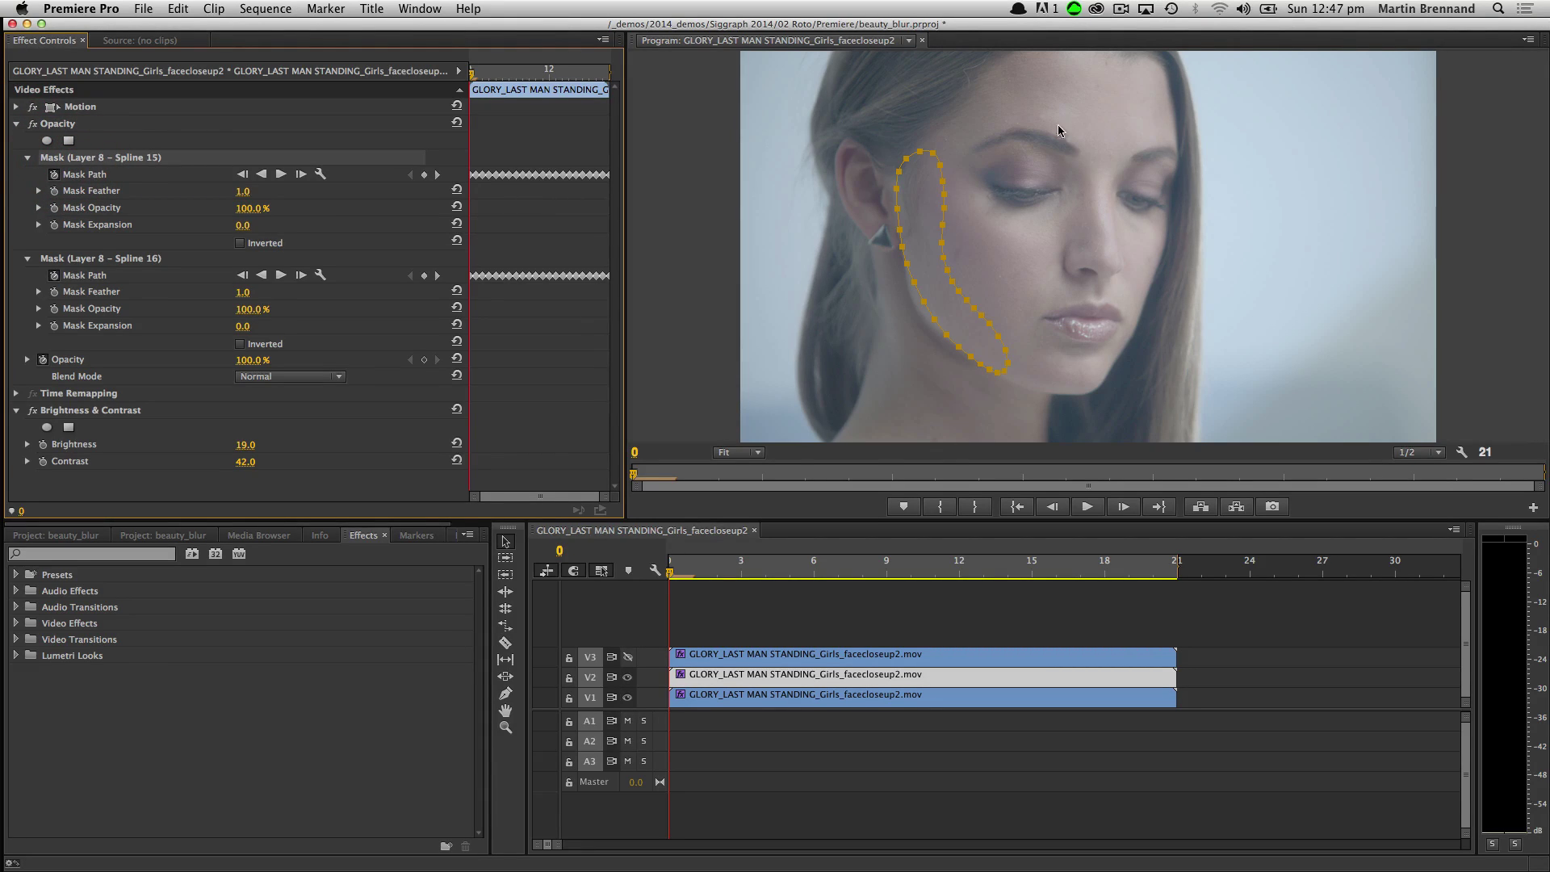
left_click(1101, 570)
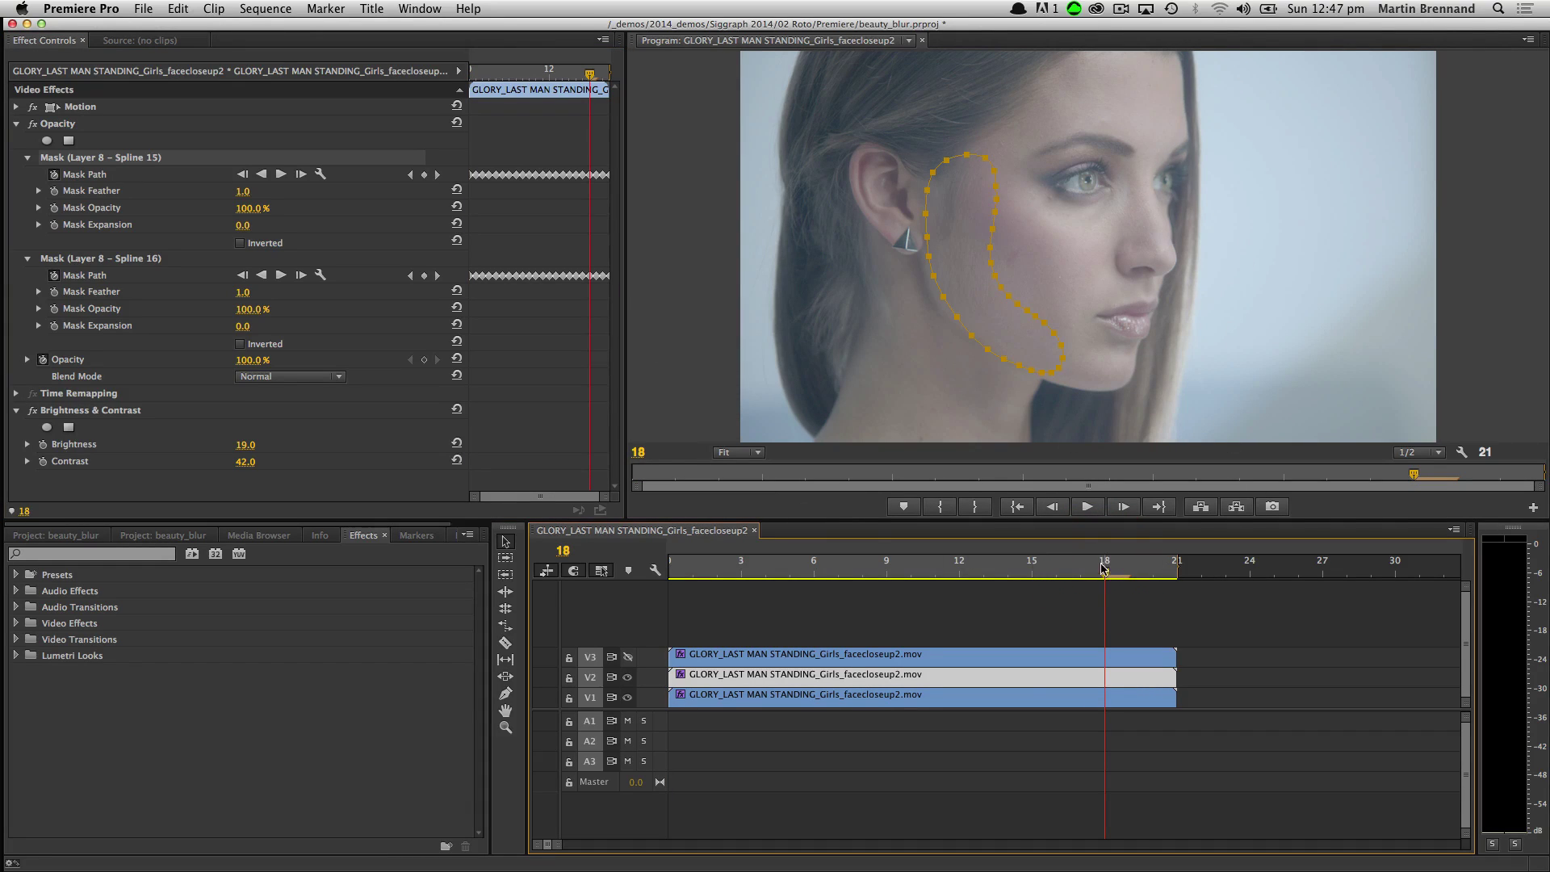
left_click(887, 570)
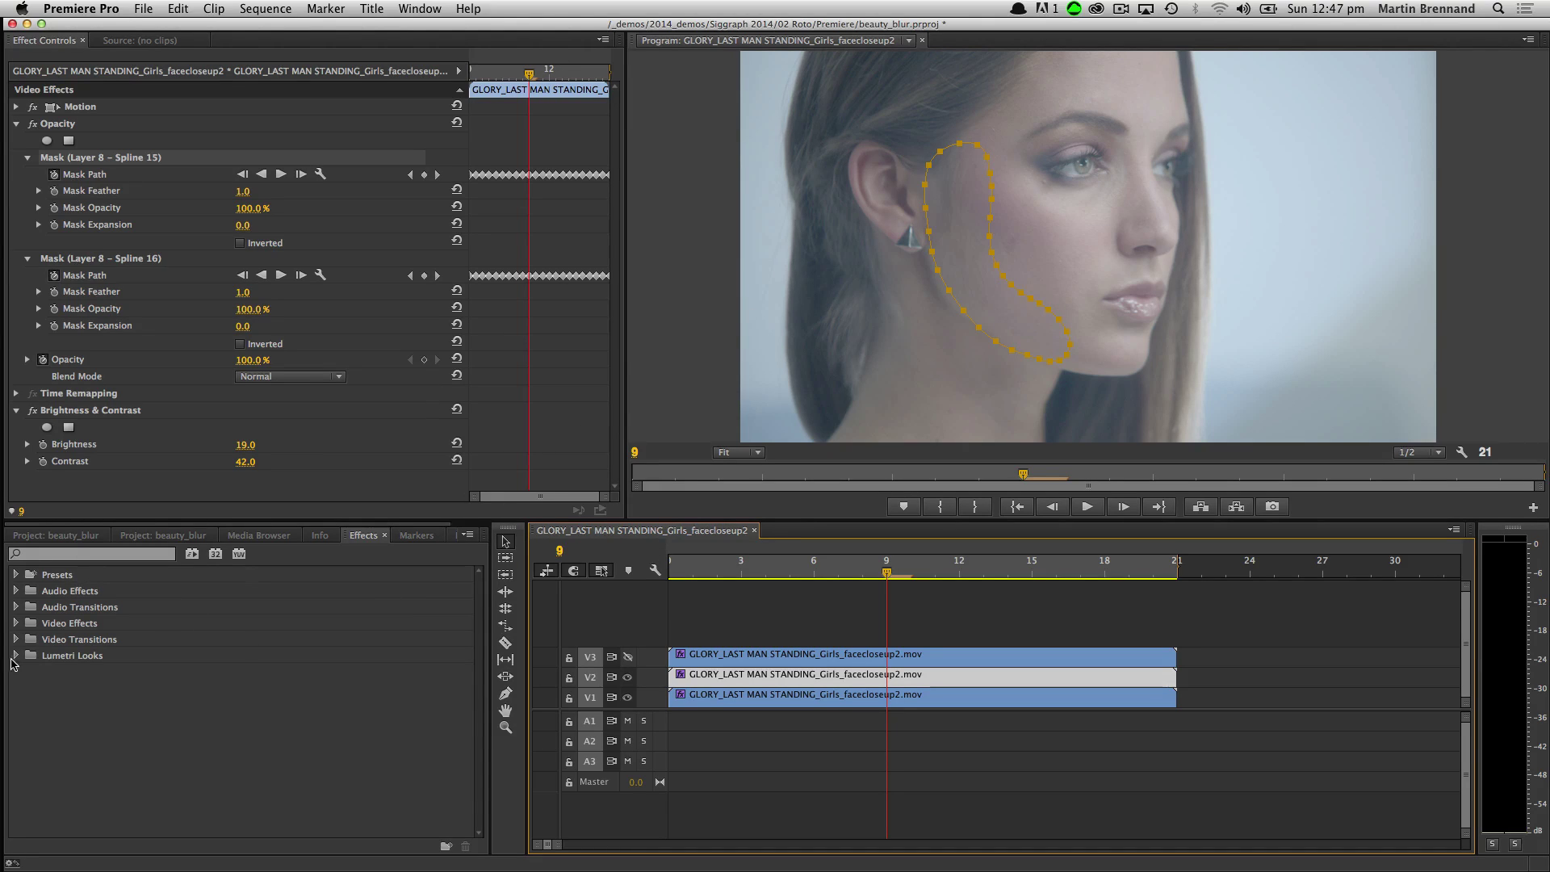
Apply Fast Blur to the V2 clip with a blurriness of 43, and feather the Spline 15 mask by 123.
left_click(14, 623)
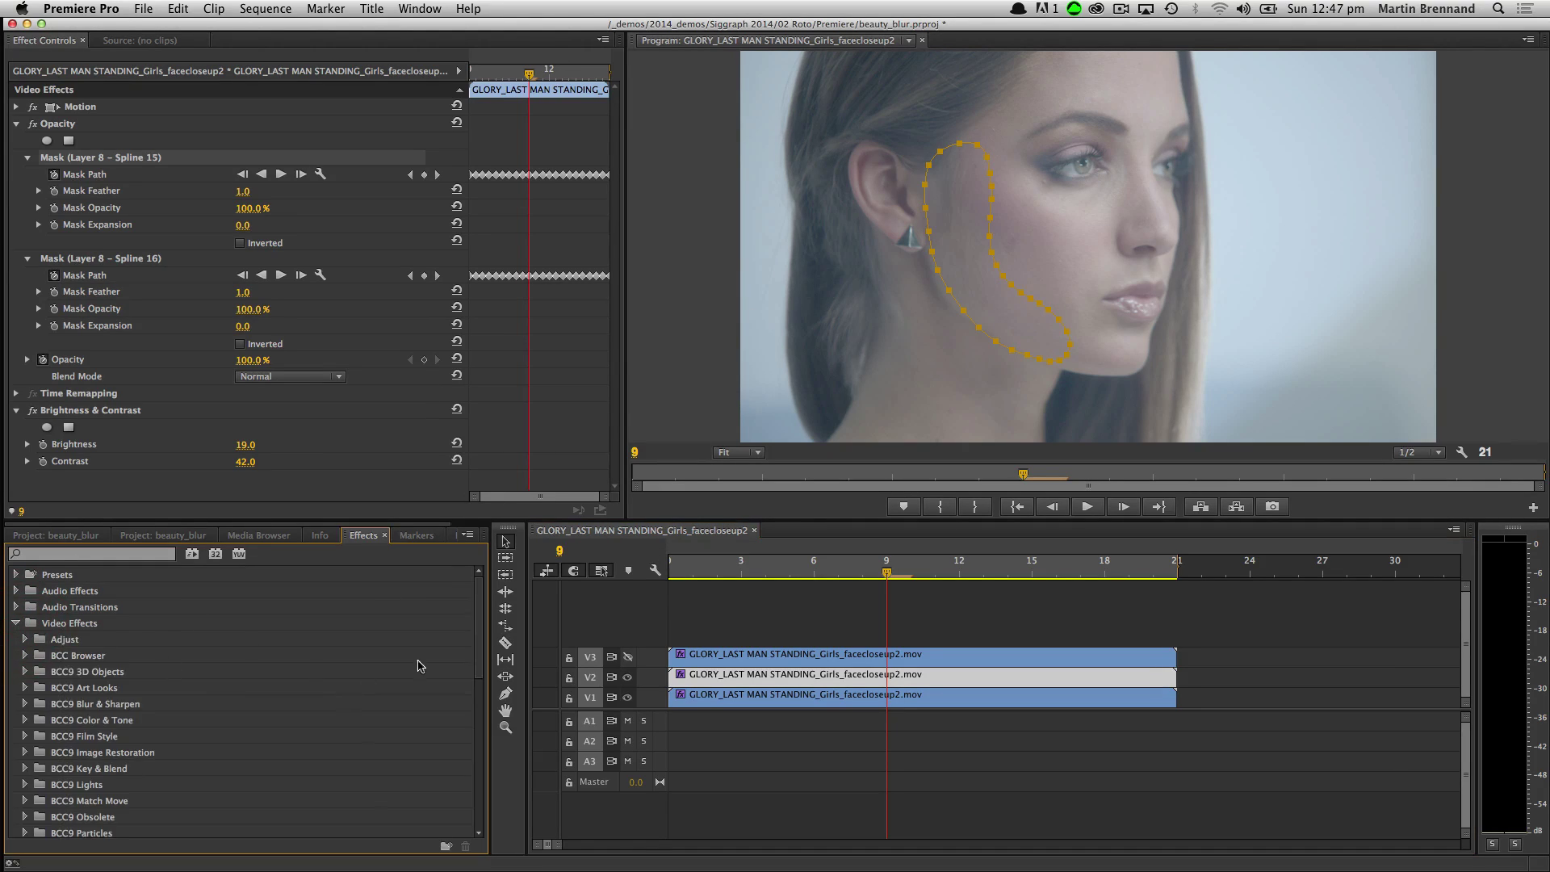
left_click_drag(476, 612, 478, 692)
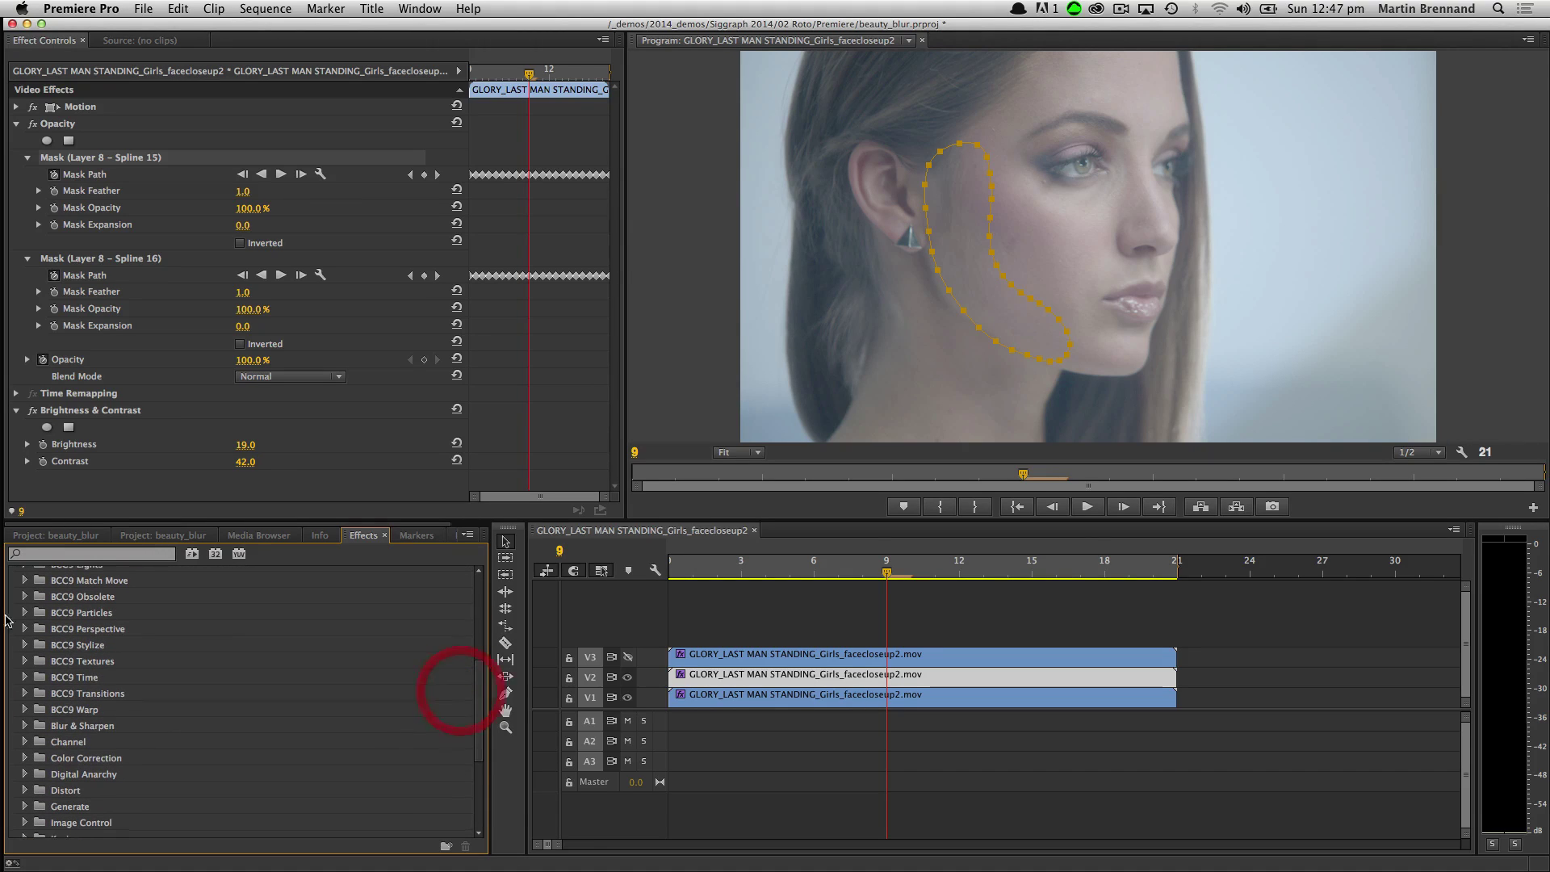
double_click(91, 729)
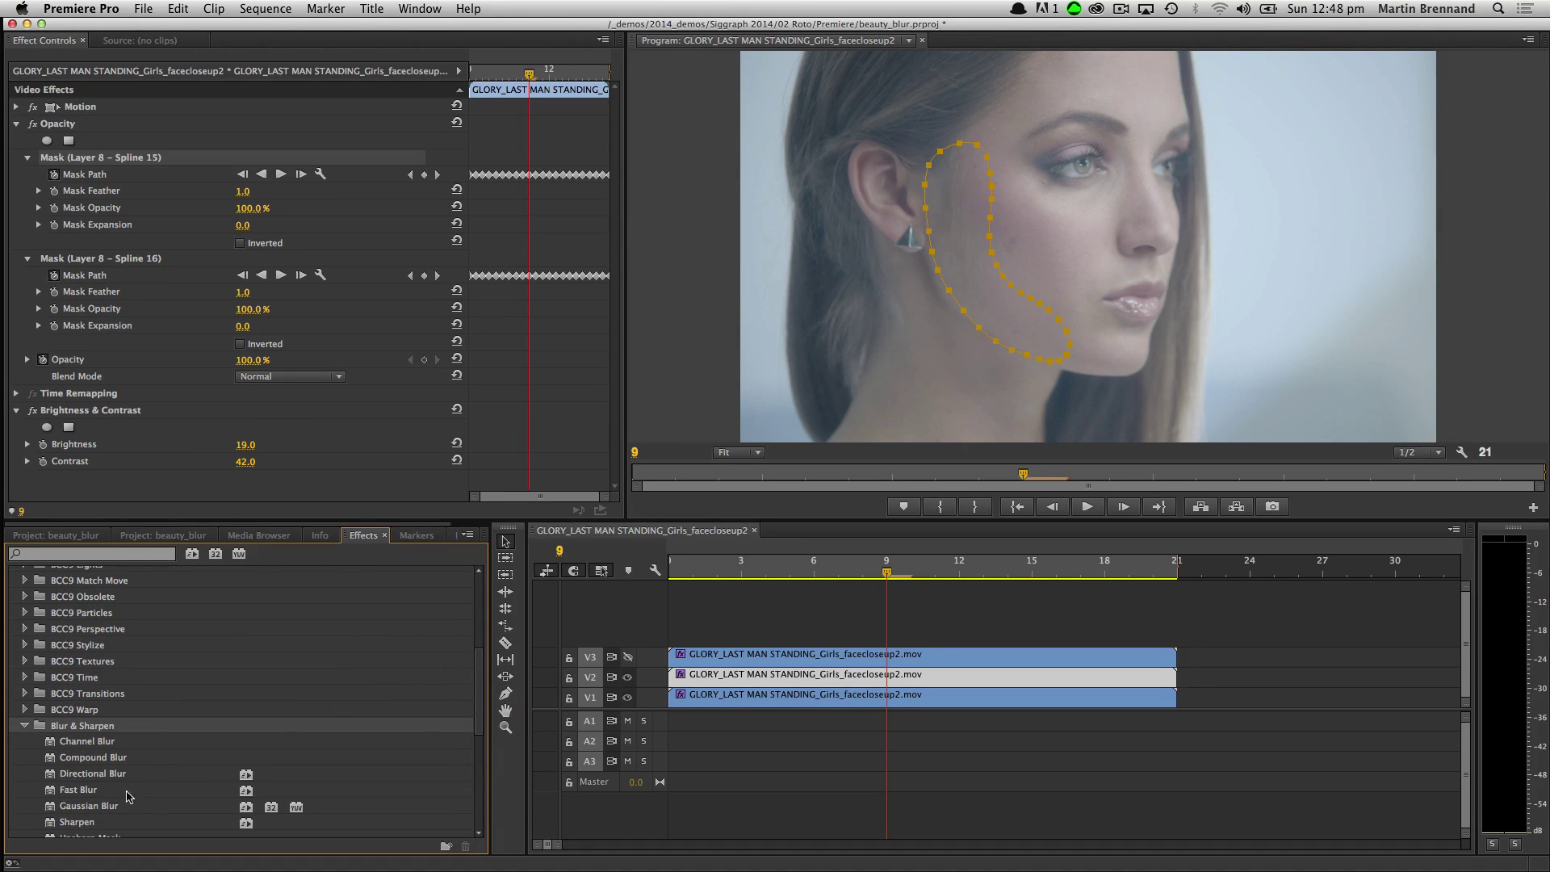
left_click_drag(127, 797, 686, 302)
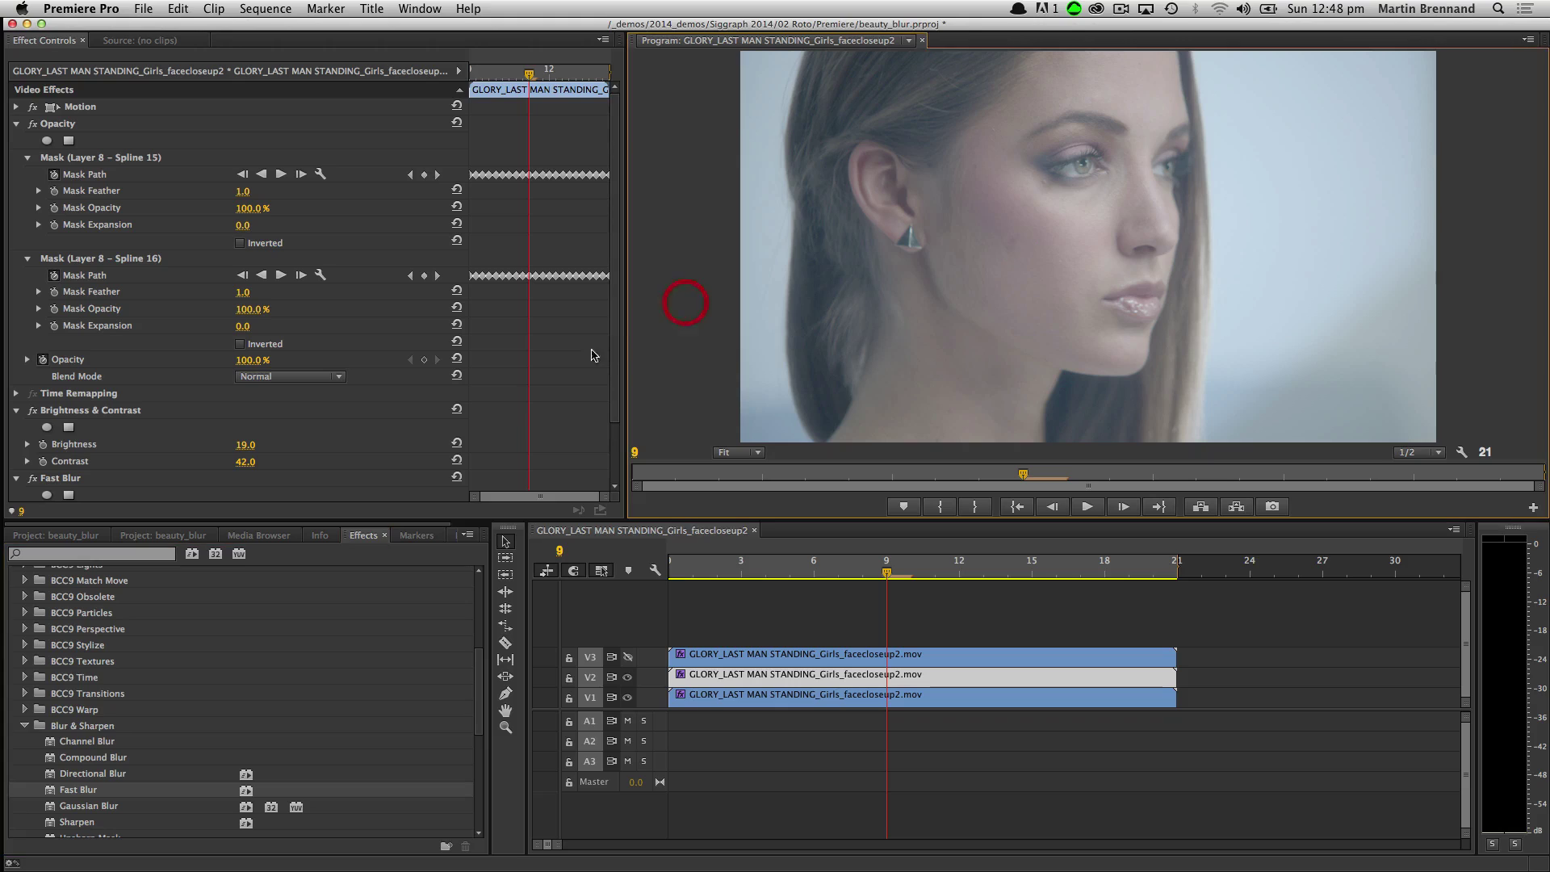
left_click_drag(612, 431, 613, 475)
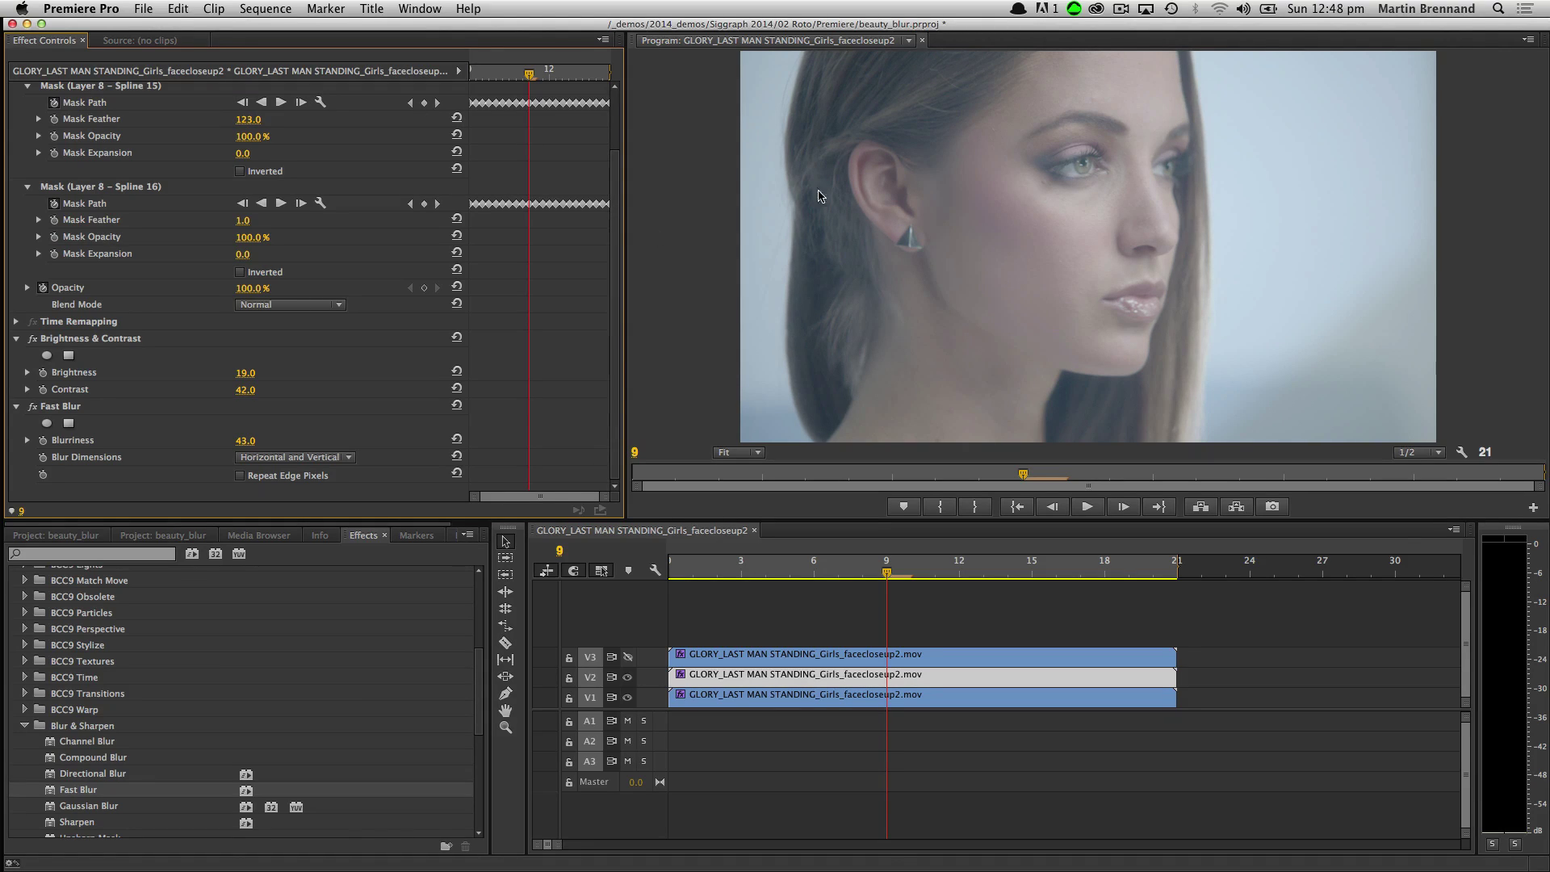
Scrub back and forth through the sequence to check the feathered blur on the moving face, ending at frame 1.
left_click(886, 544)
key("Left")
key("Left")
key("Left")
key("Left")
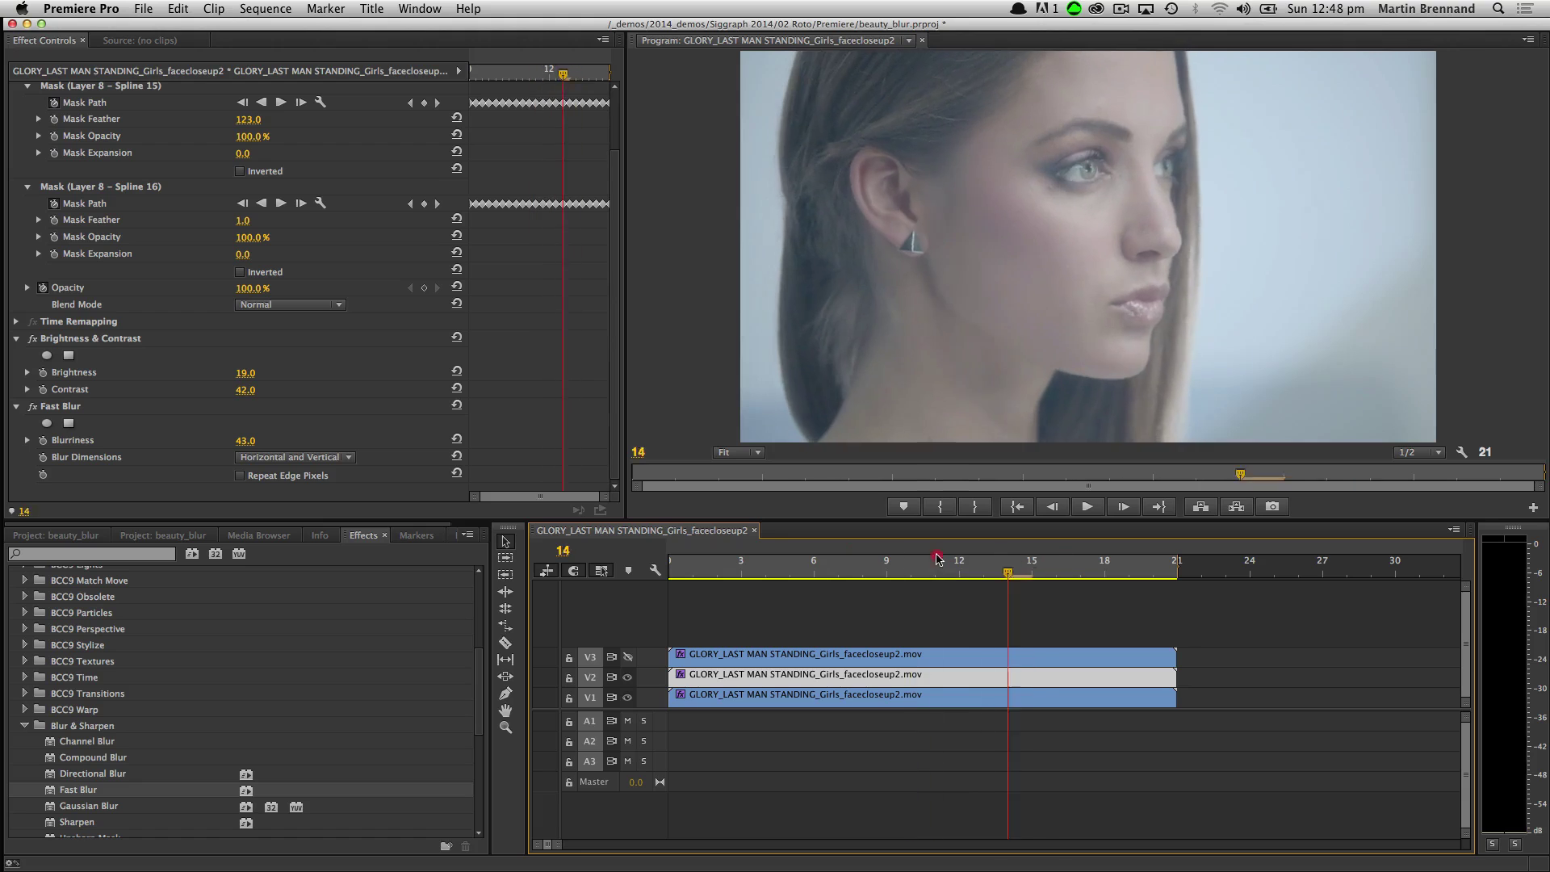
left_click_drag(886, 544, 693, 546)
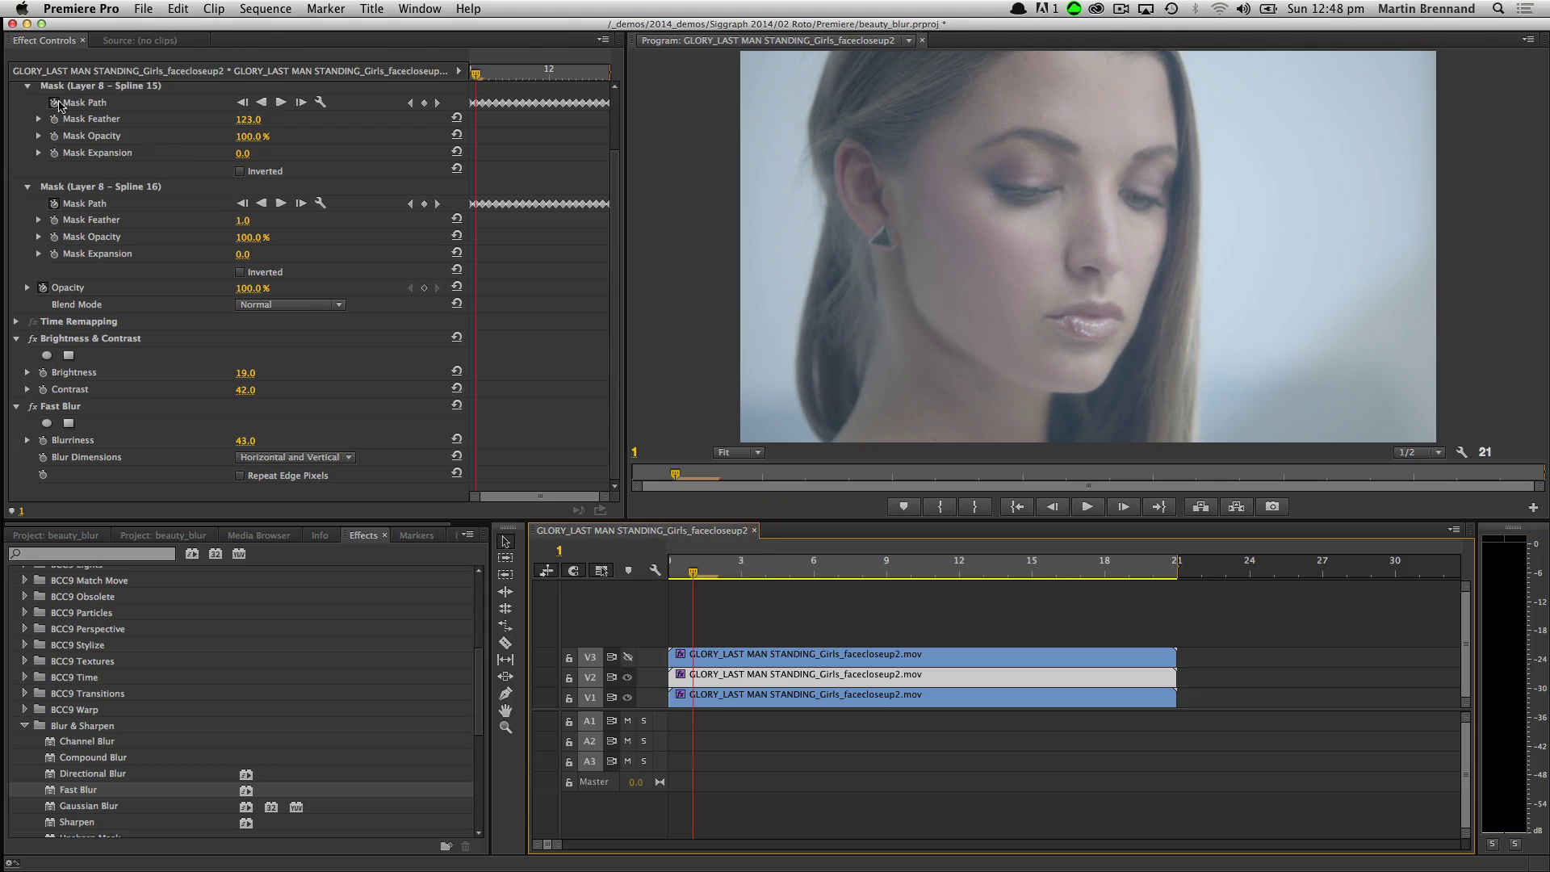
Turn the V2 clip's Opacity effect off and on again to compare the blur without and with the masks.
left_click_drag(615, 224, 612, 134)
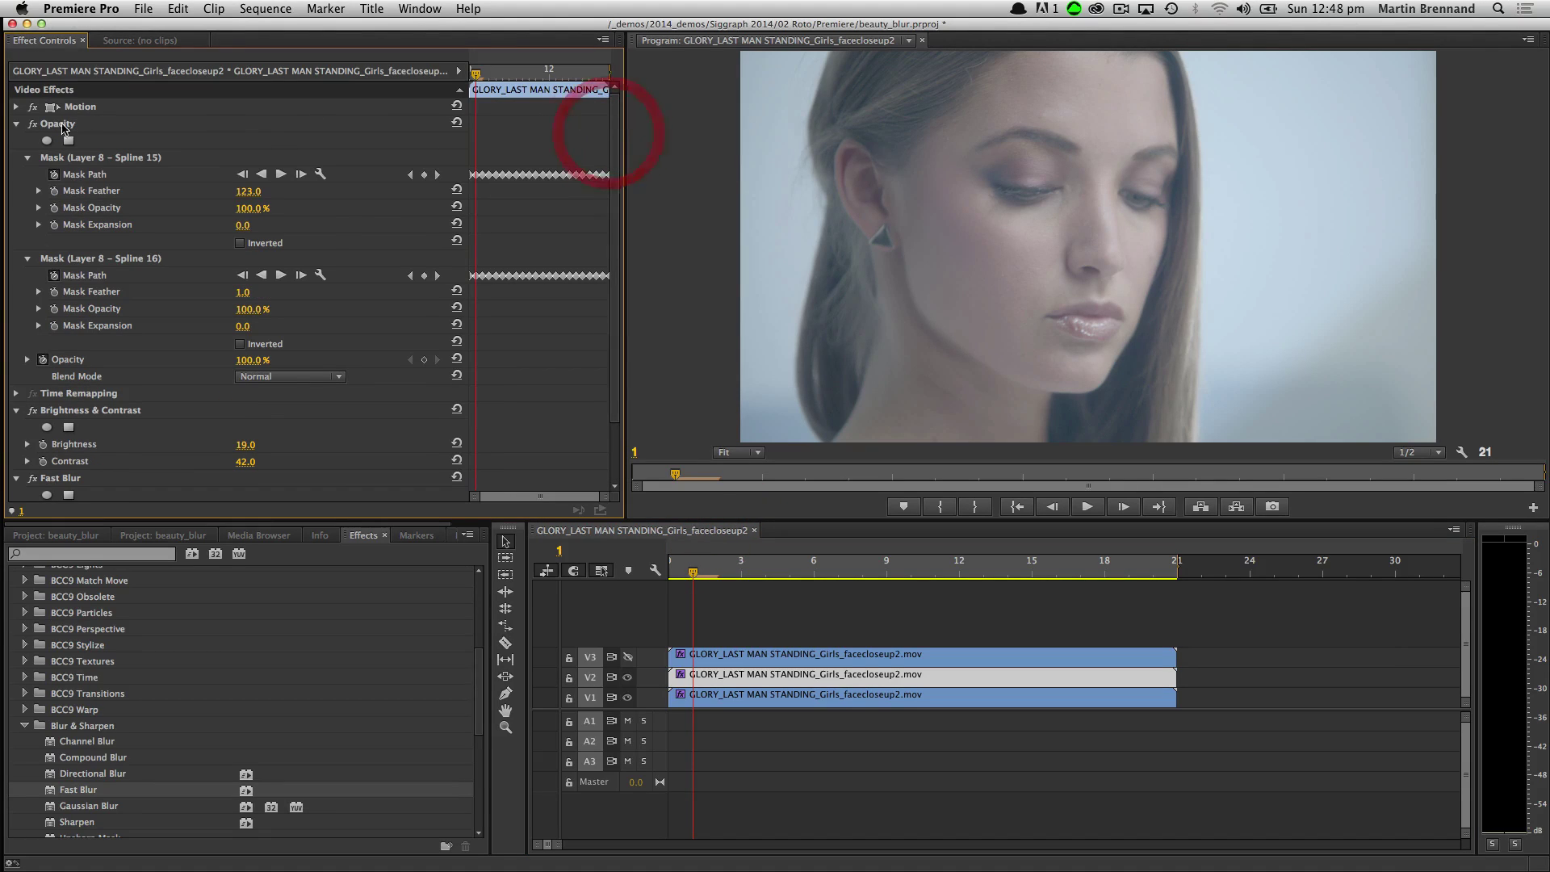
left_click(32, 124)
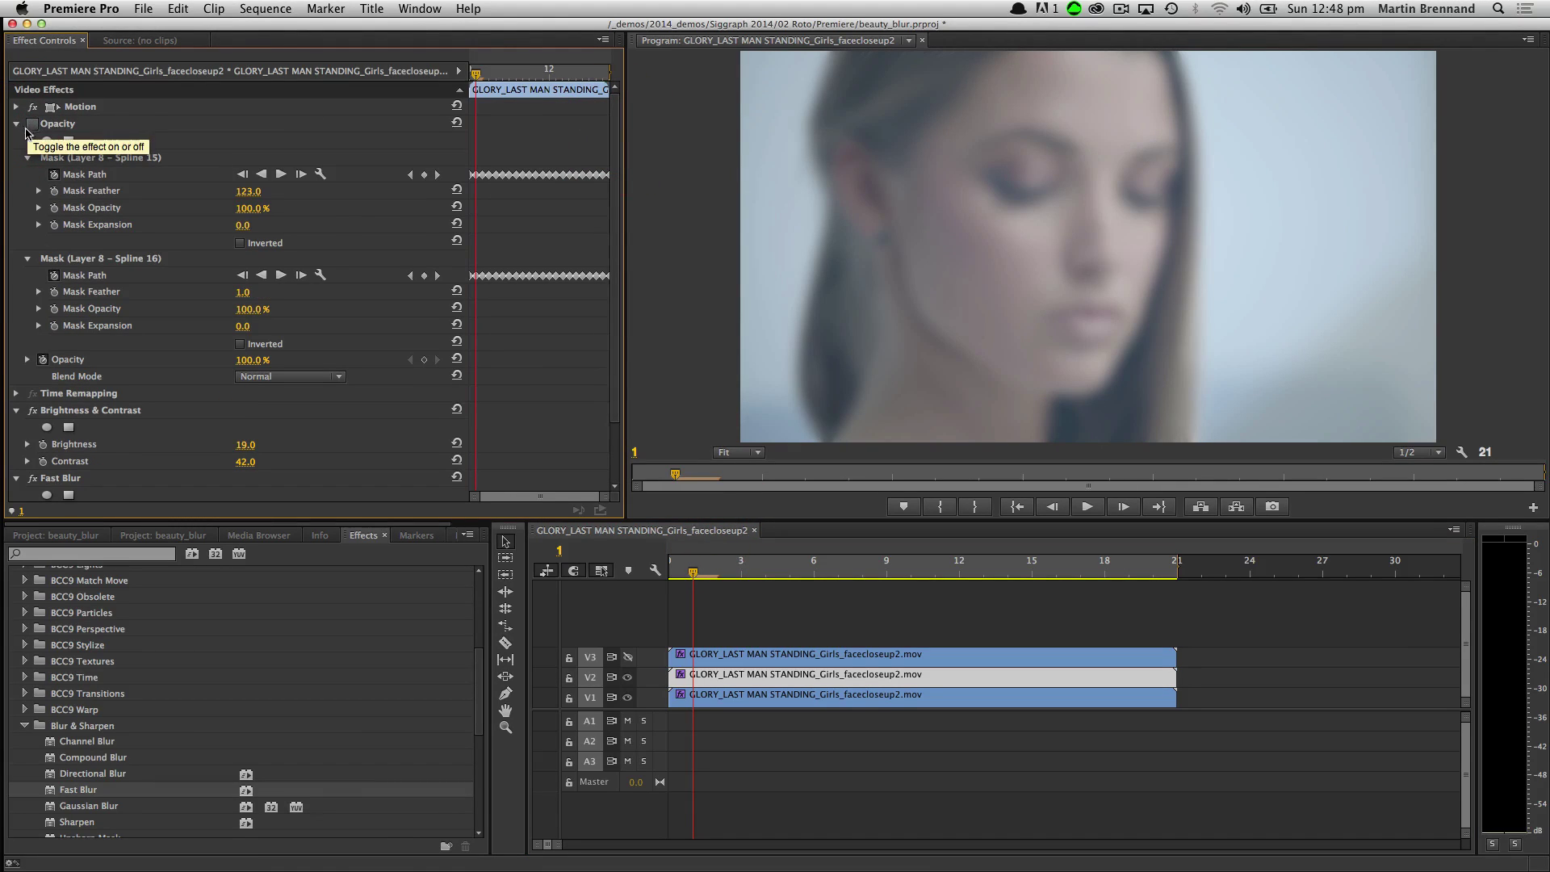
left_click(31, 126)
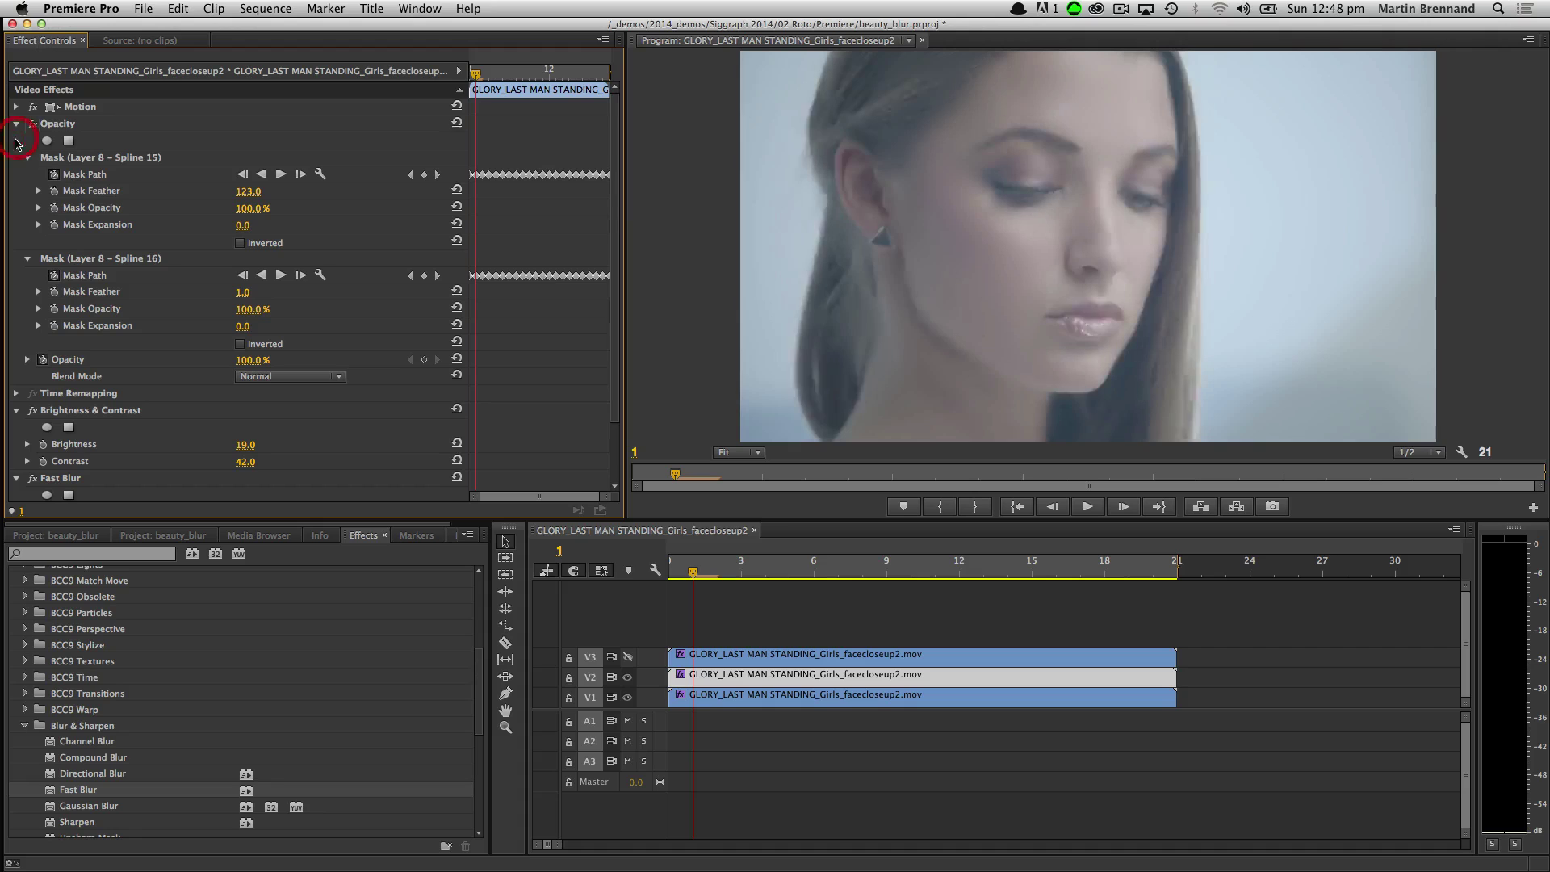
Scrub the sequence forward to frame 20 and back to frame 0 to review the masked blur.
left_click_drag(693, 565, 1153, 565)
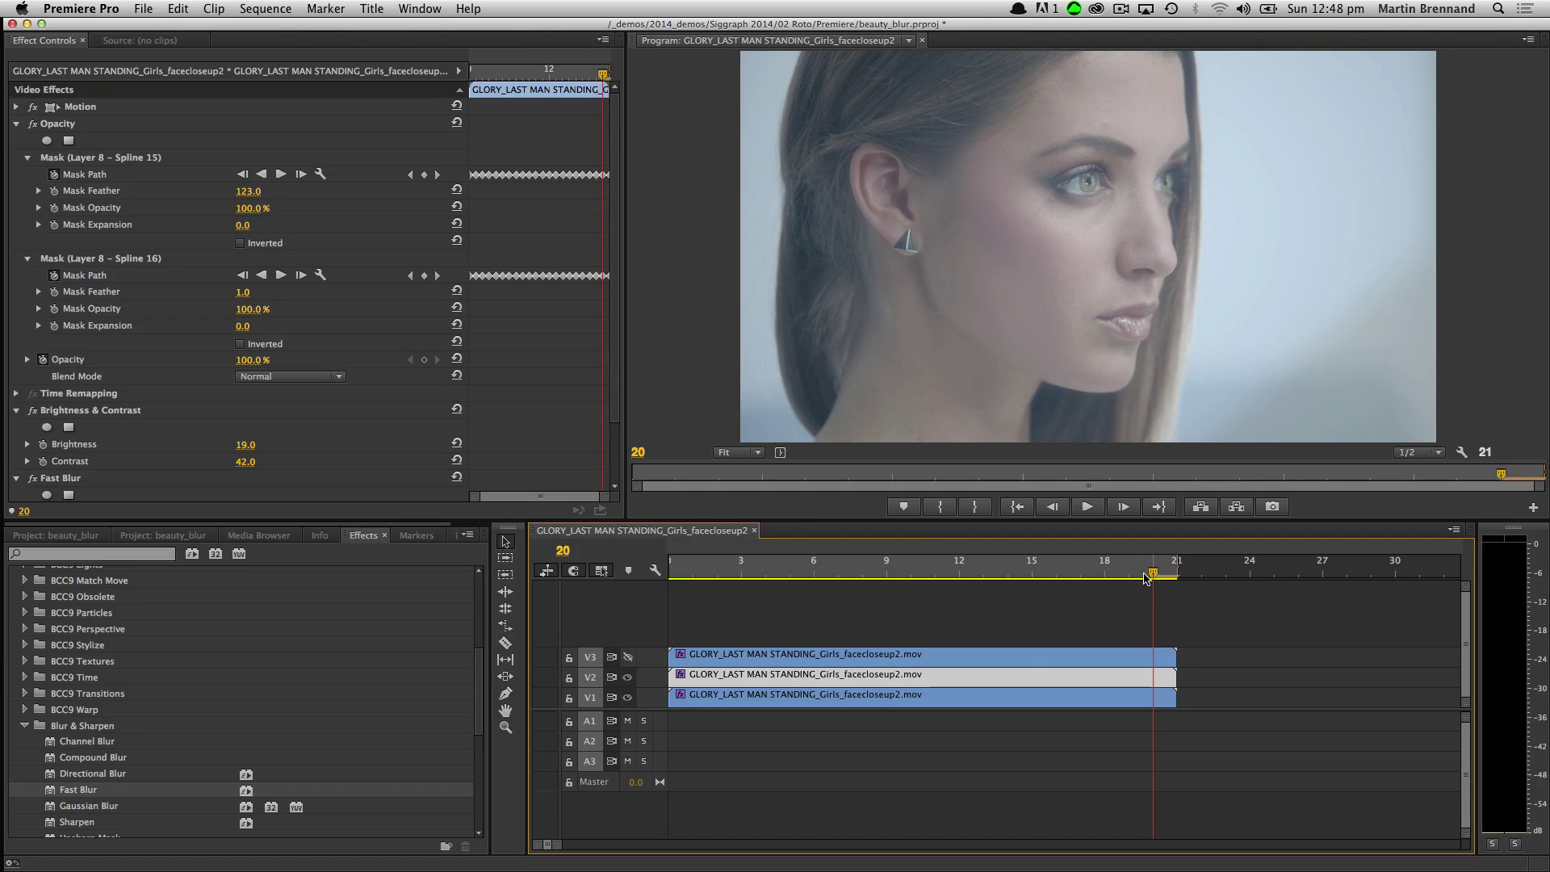
left_click_drag(1146, 575, 701, 520)
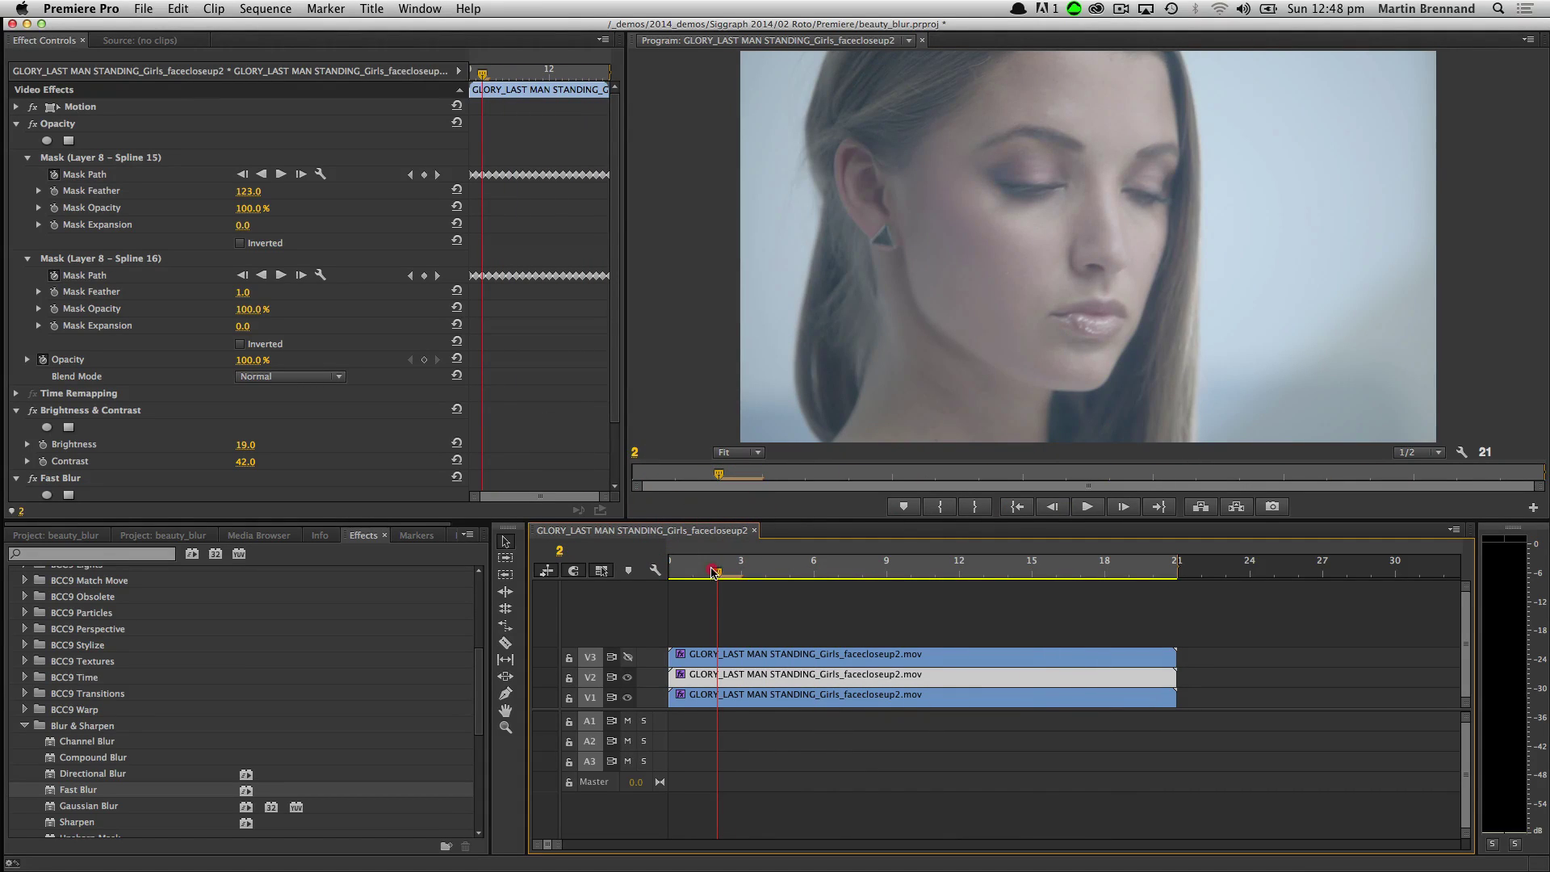
left_click_drag(713, 574, 606, 572)
Switch to mocha Pro, hide Layer 8, and move the lips track/roto layer out of the demo group.
key("super+Tab")
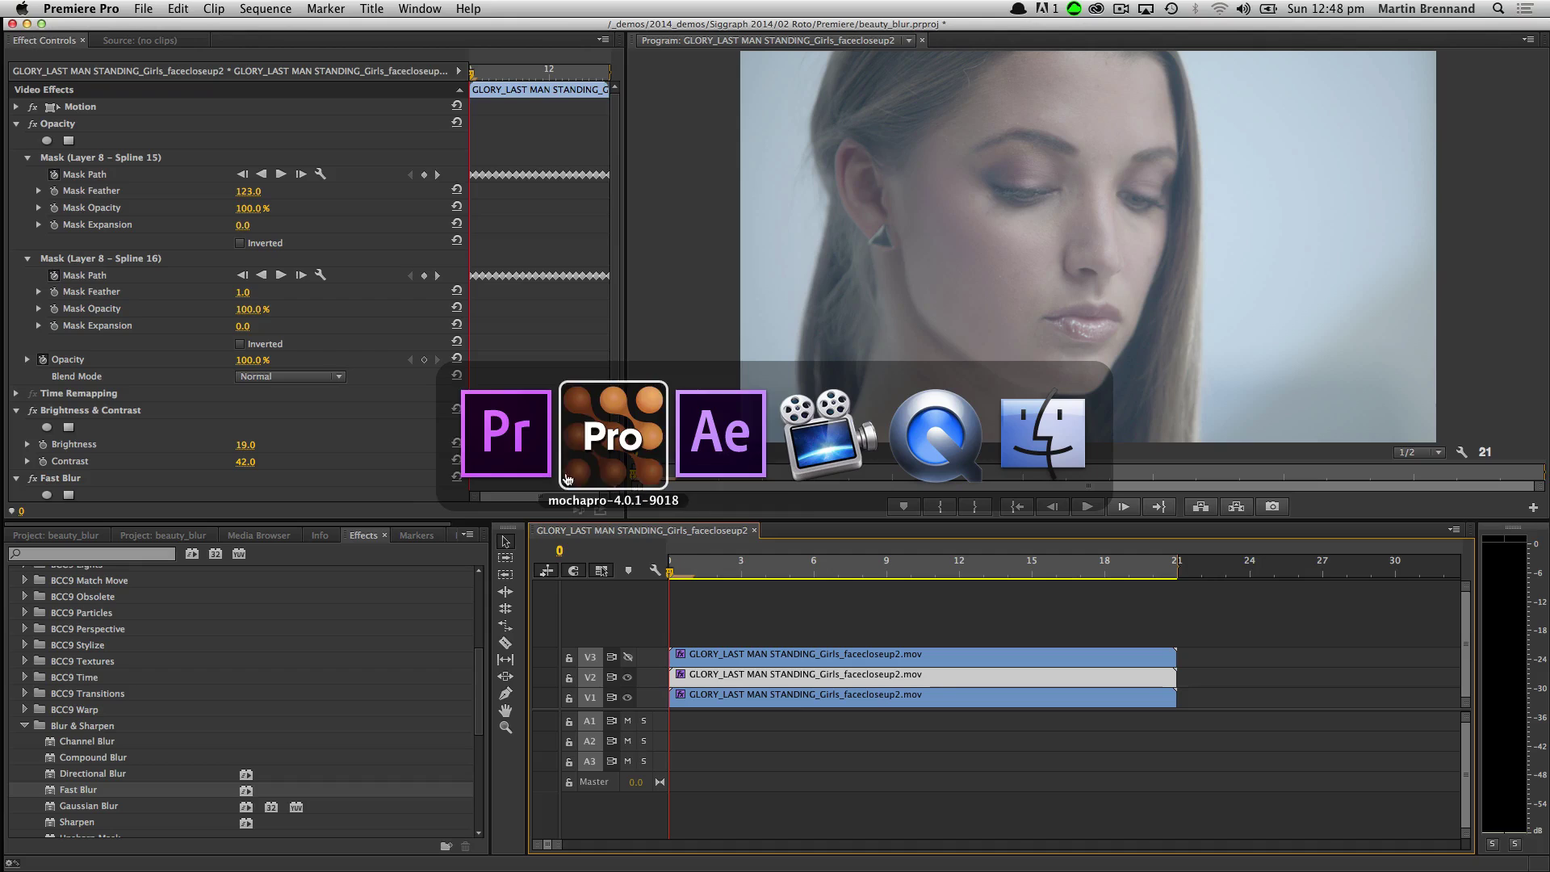
left_click(617, 449)
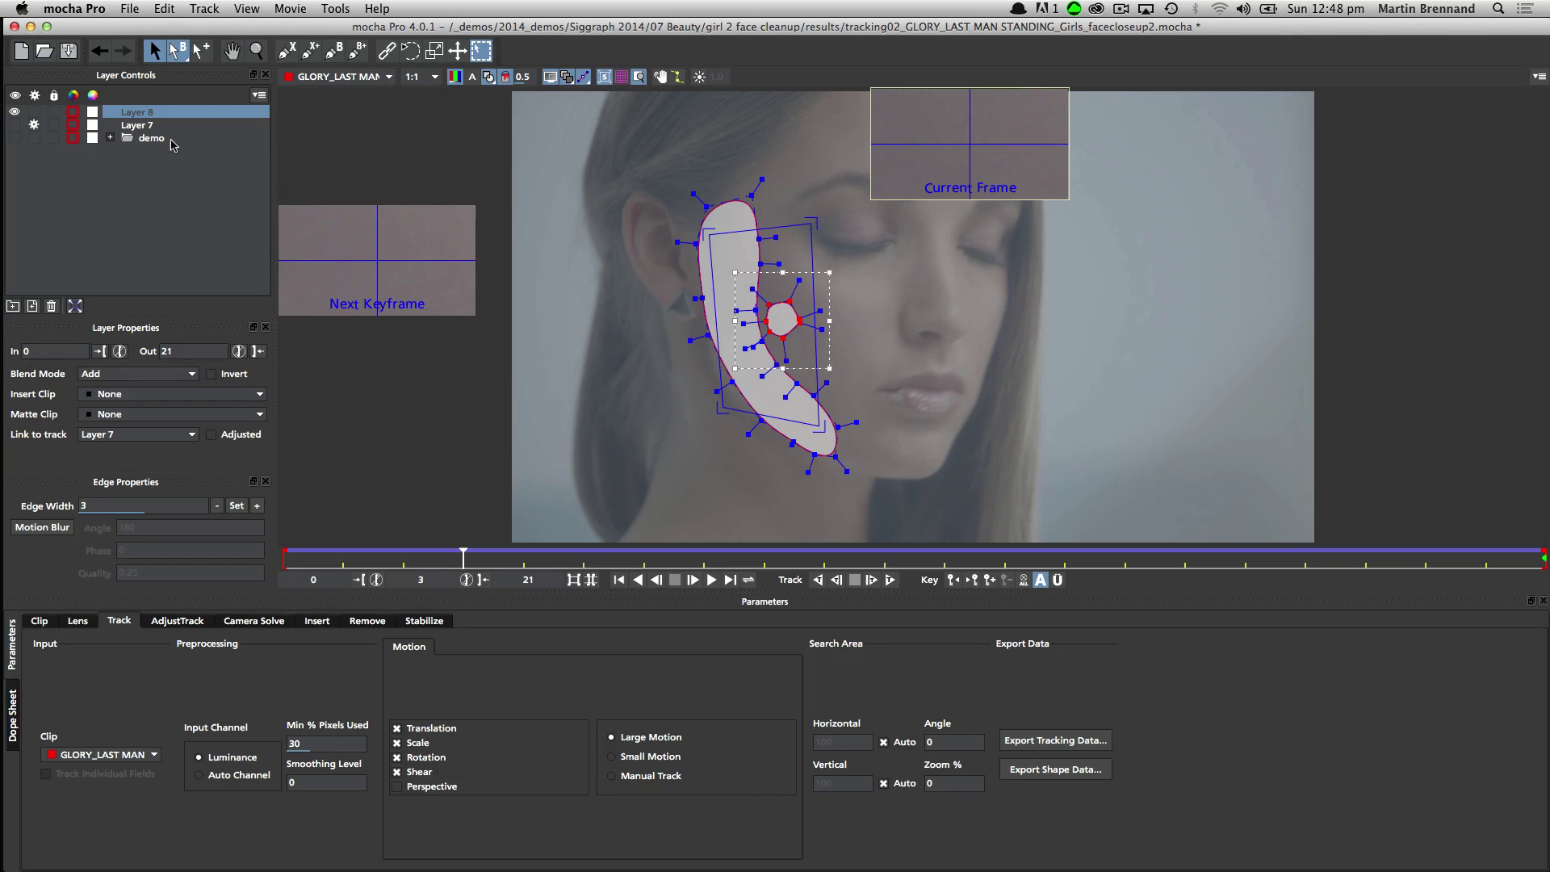
left_click(111, 139)
left_click(14, 111)
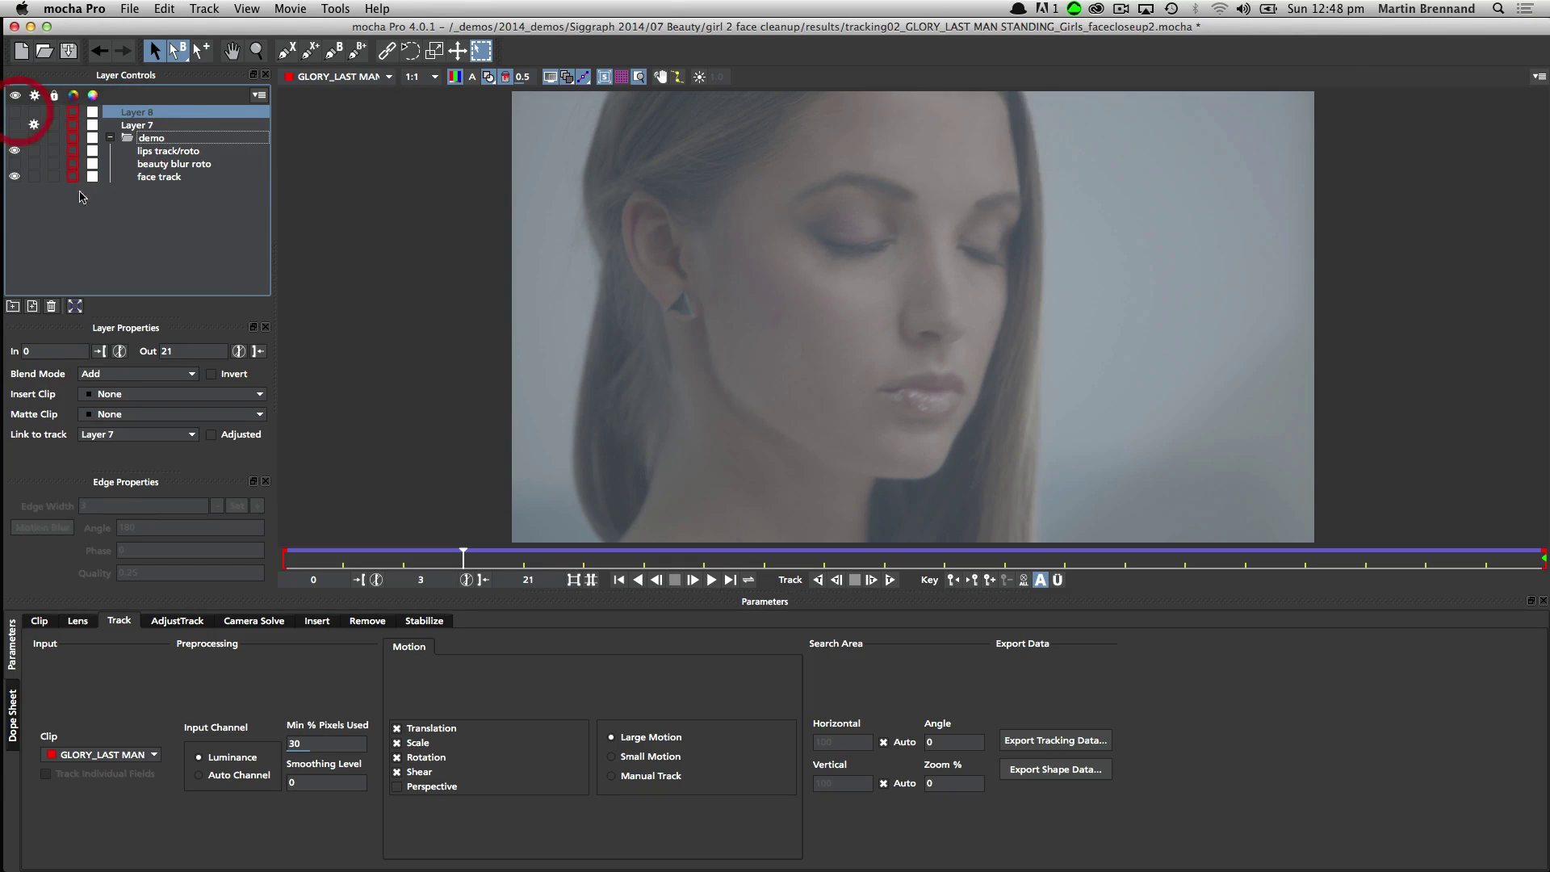
left_click(158, 152)
left_click_drag(18, 144, 58, 172)
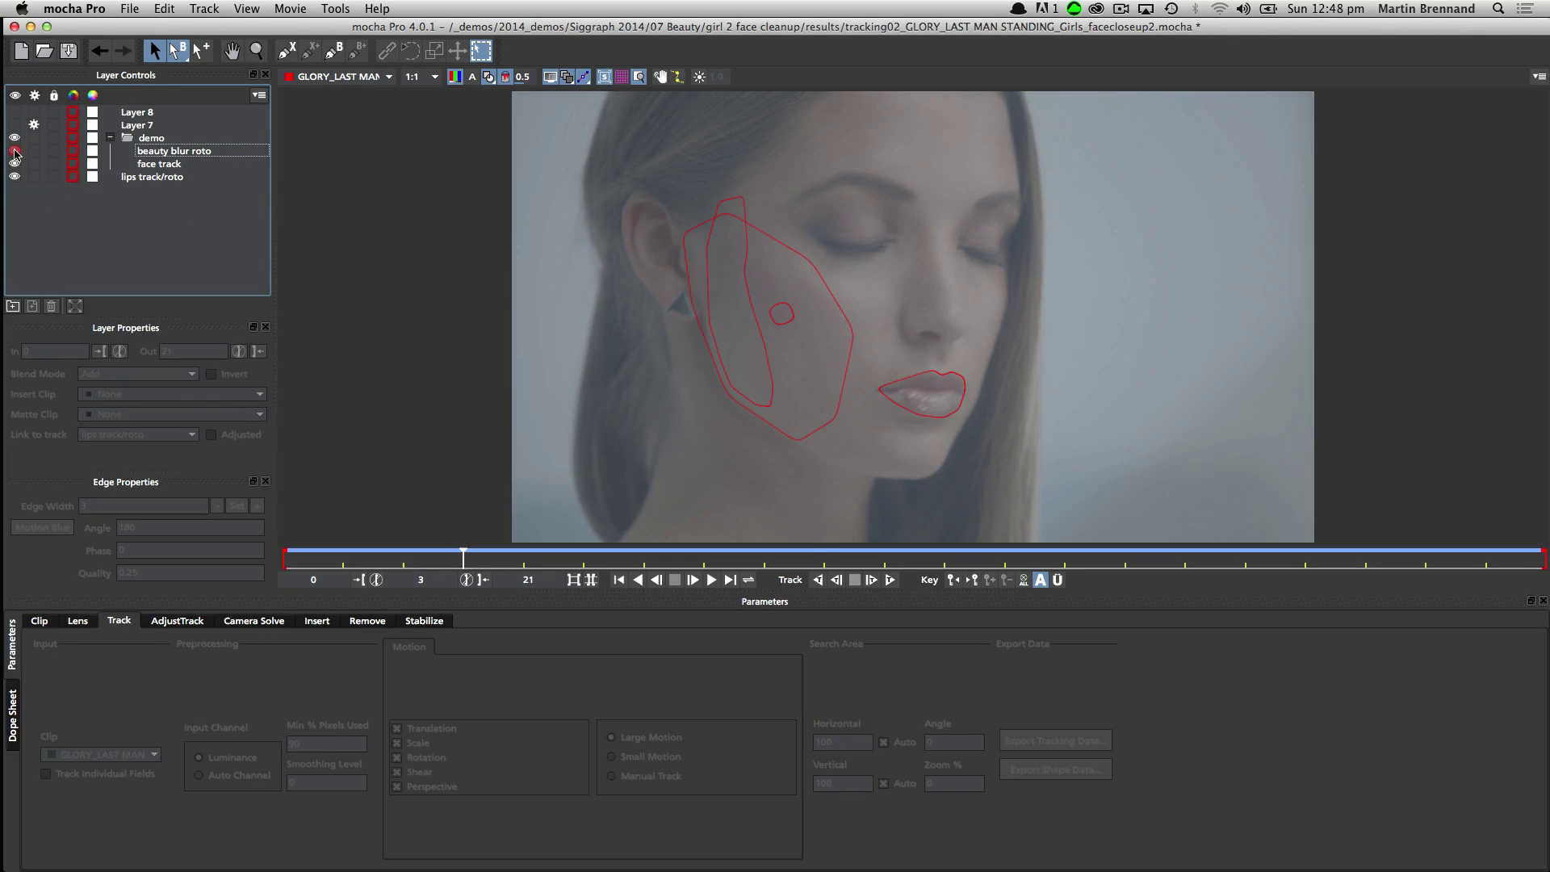
Preview and hide the beauty blur roto layer, then play the clip with the lips track/roto layer selected.
left_click(193, 152)
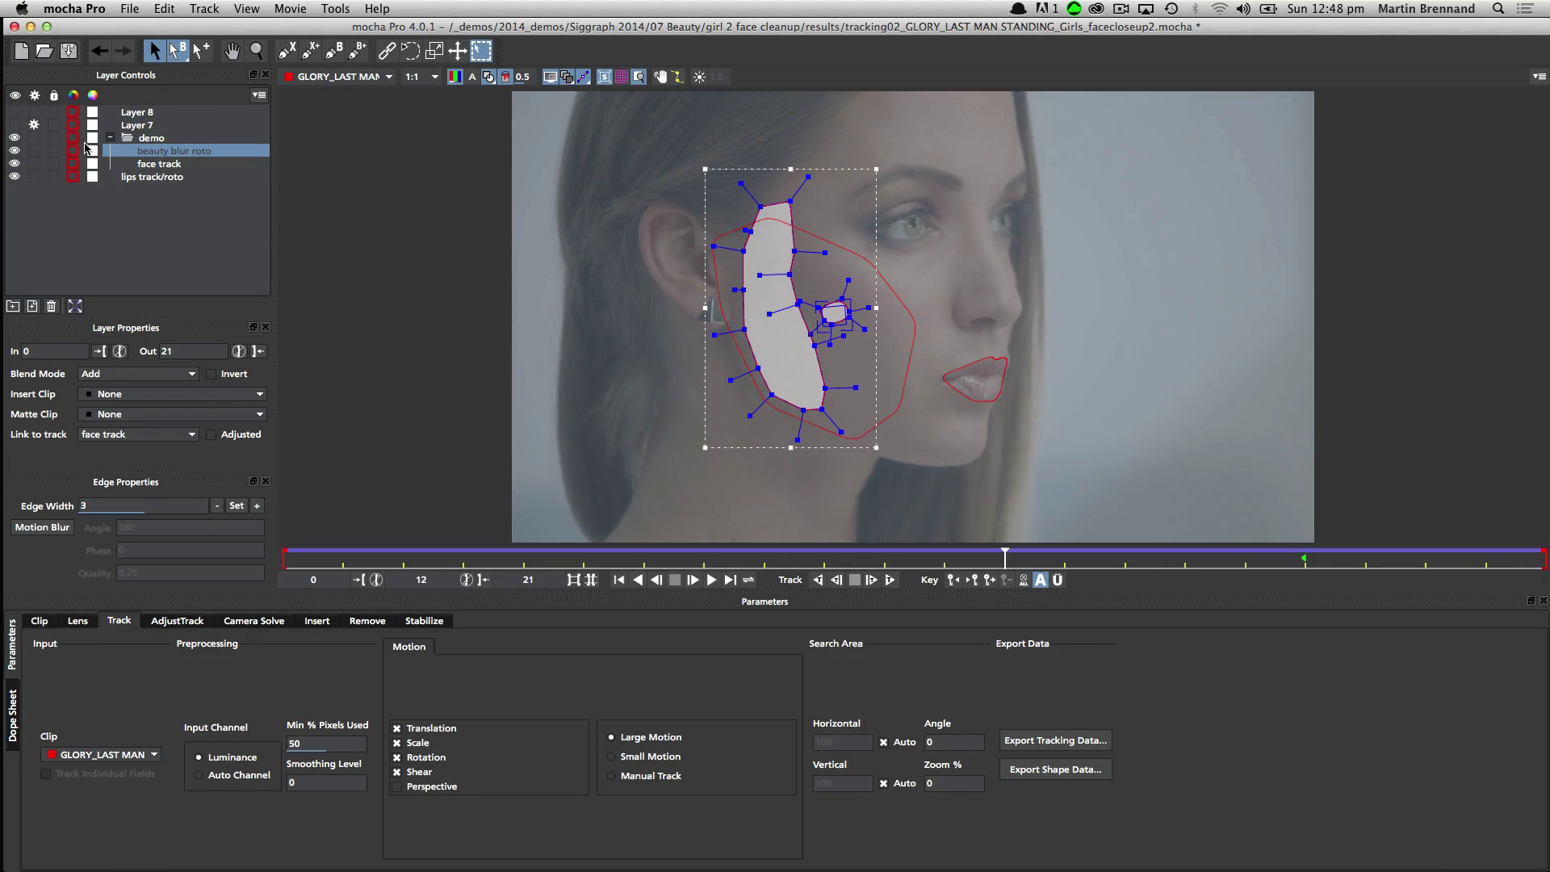
left_click(14, 151)
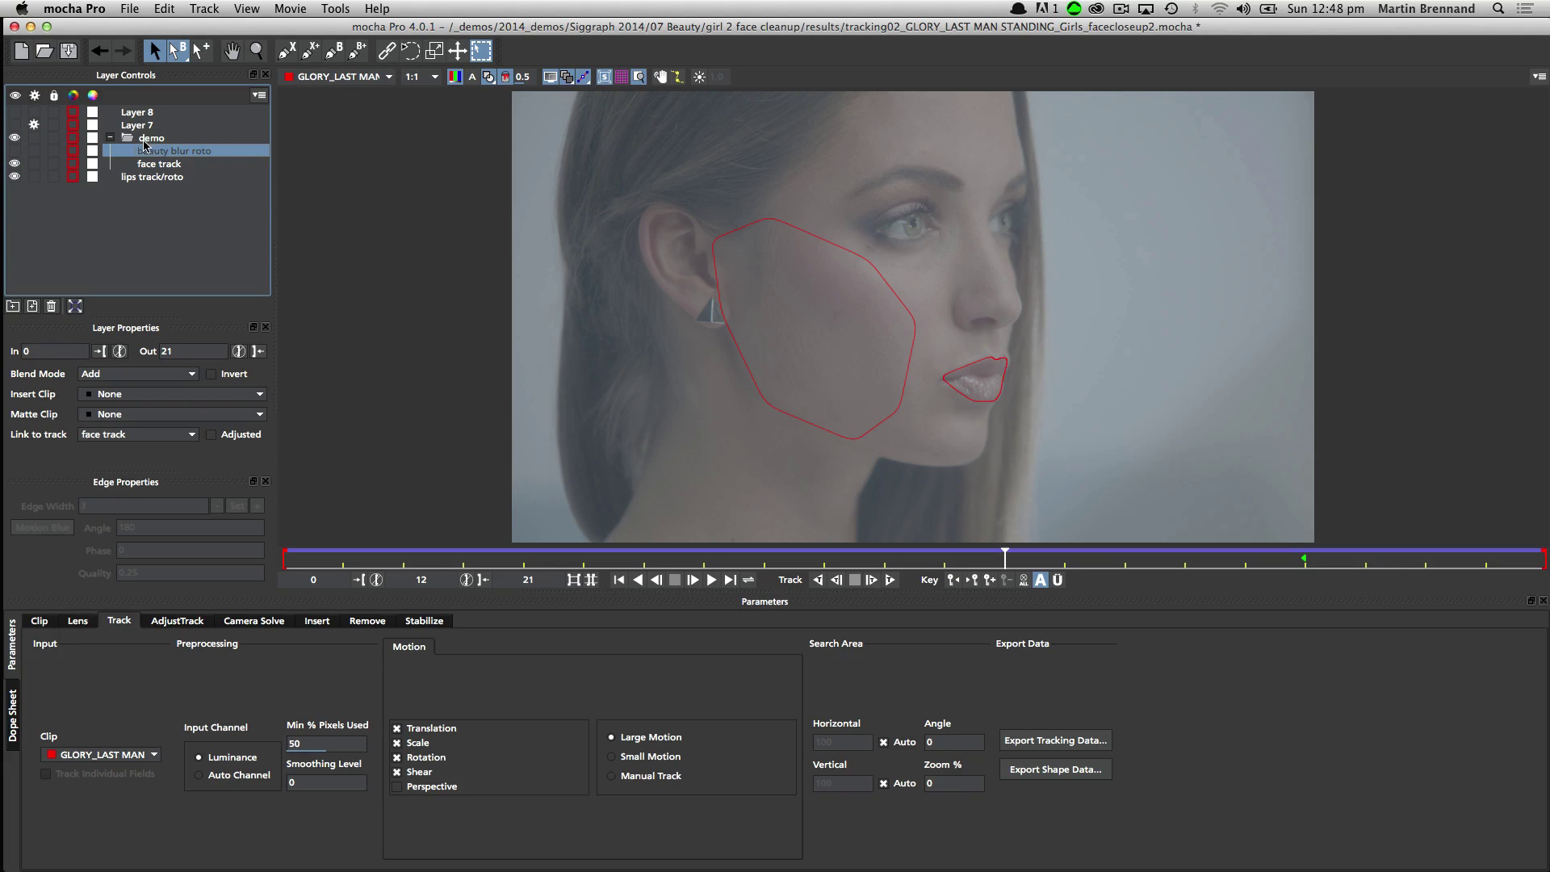
left_click(139, 179)
left_click(816, 580)
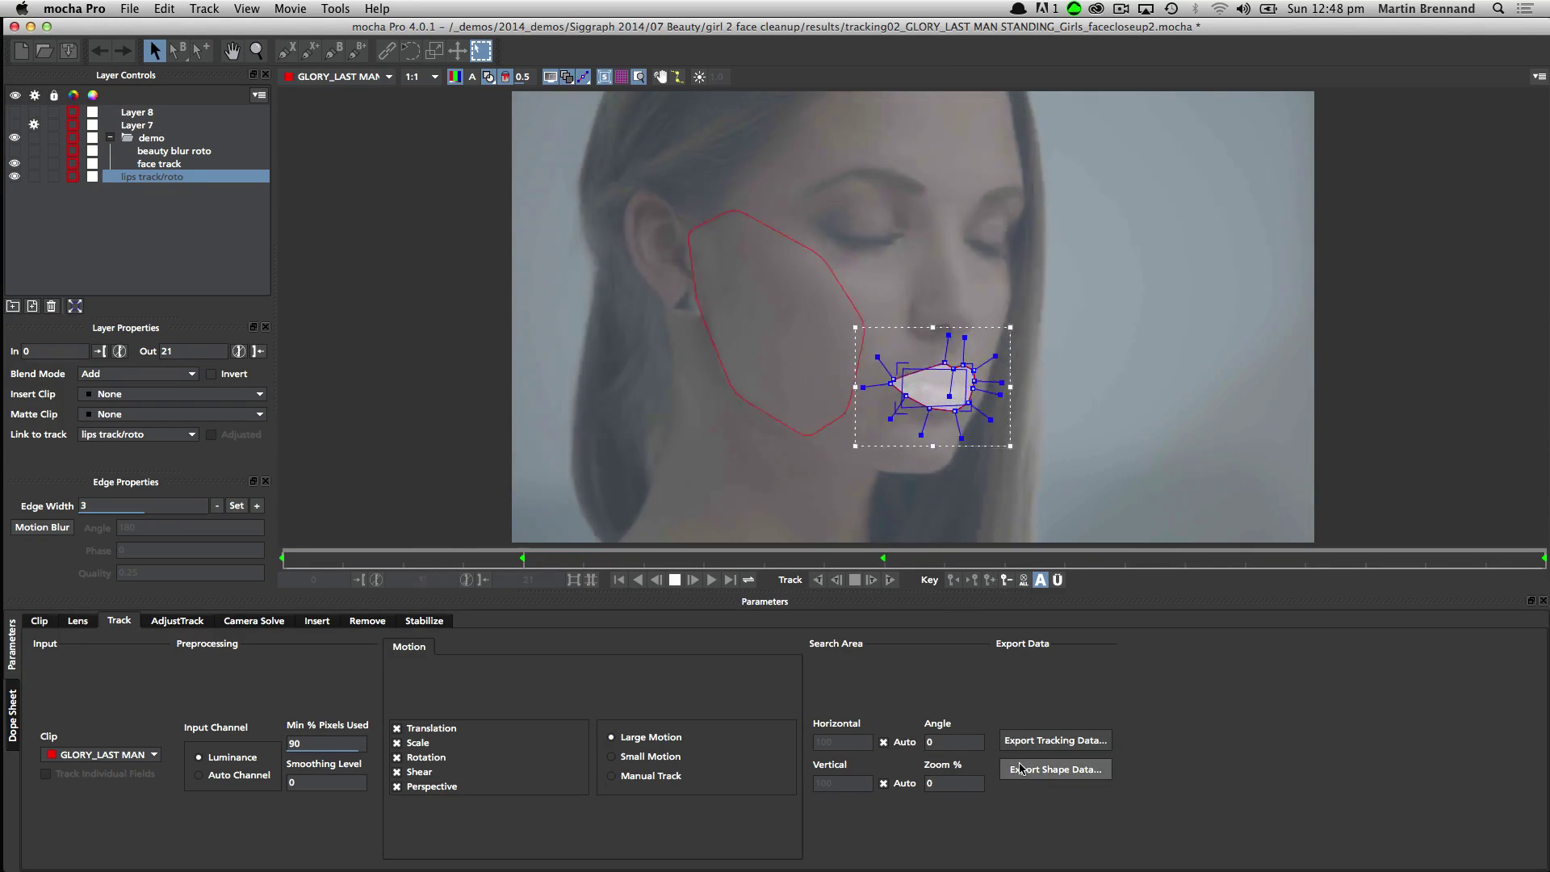
Copy the lips track/roto layer to the clipboard as Adobe Premiere shape data and switch to Premiere Pro.
left_click(1047, 779)
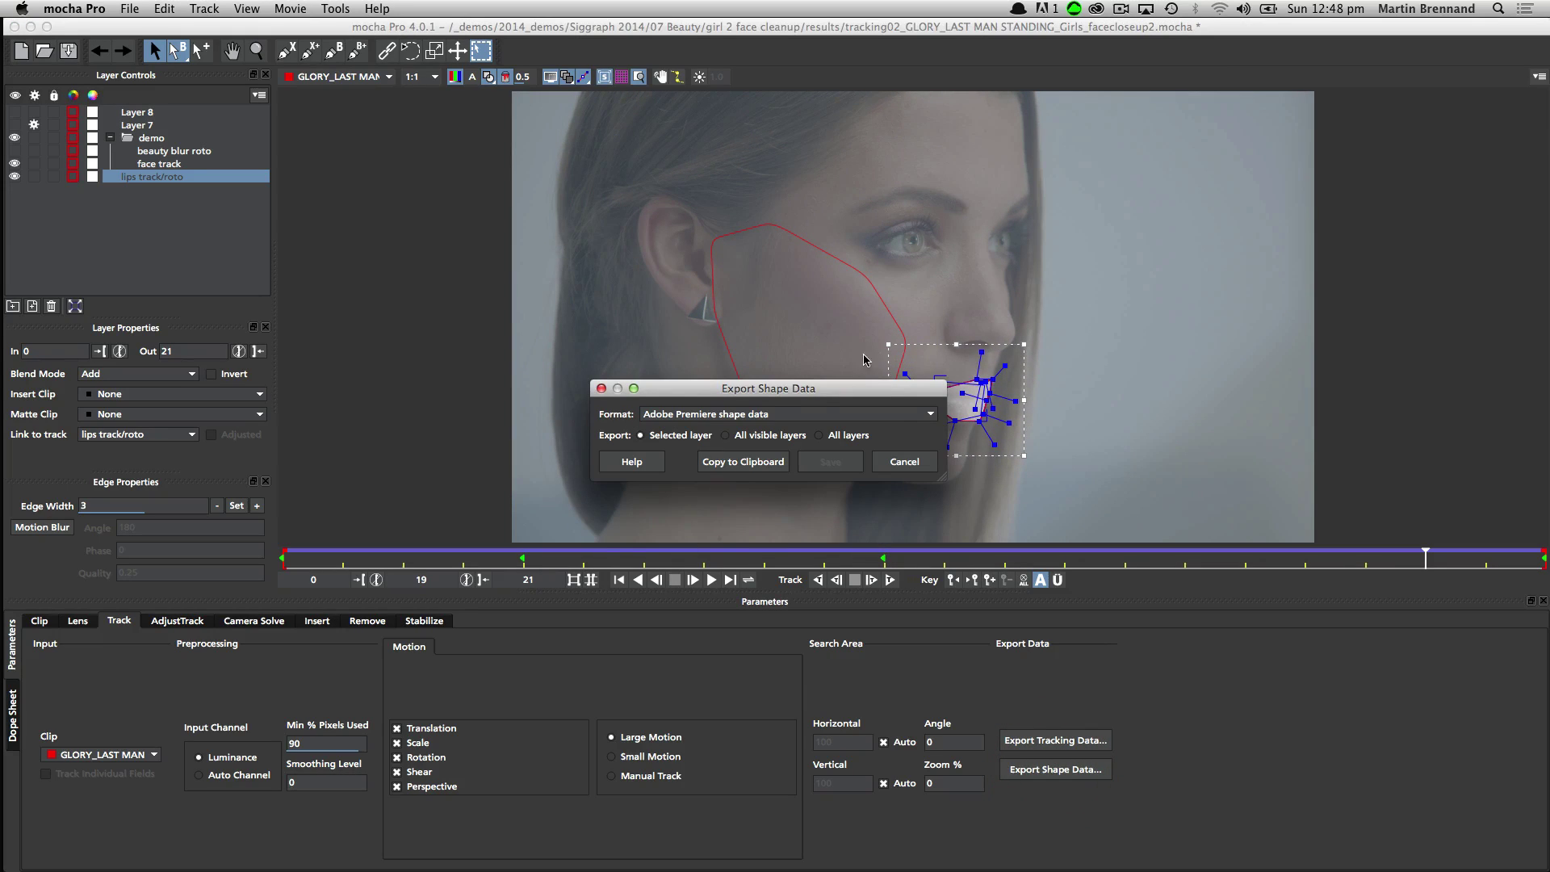
left_click_drag(767, 405, 784, 345)
left_click(763, 401)
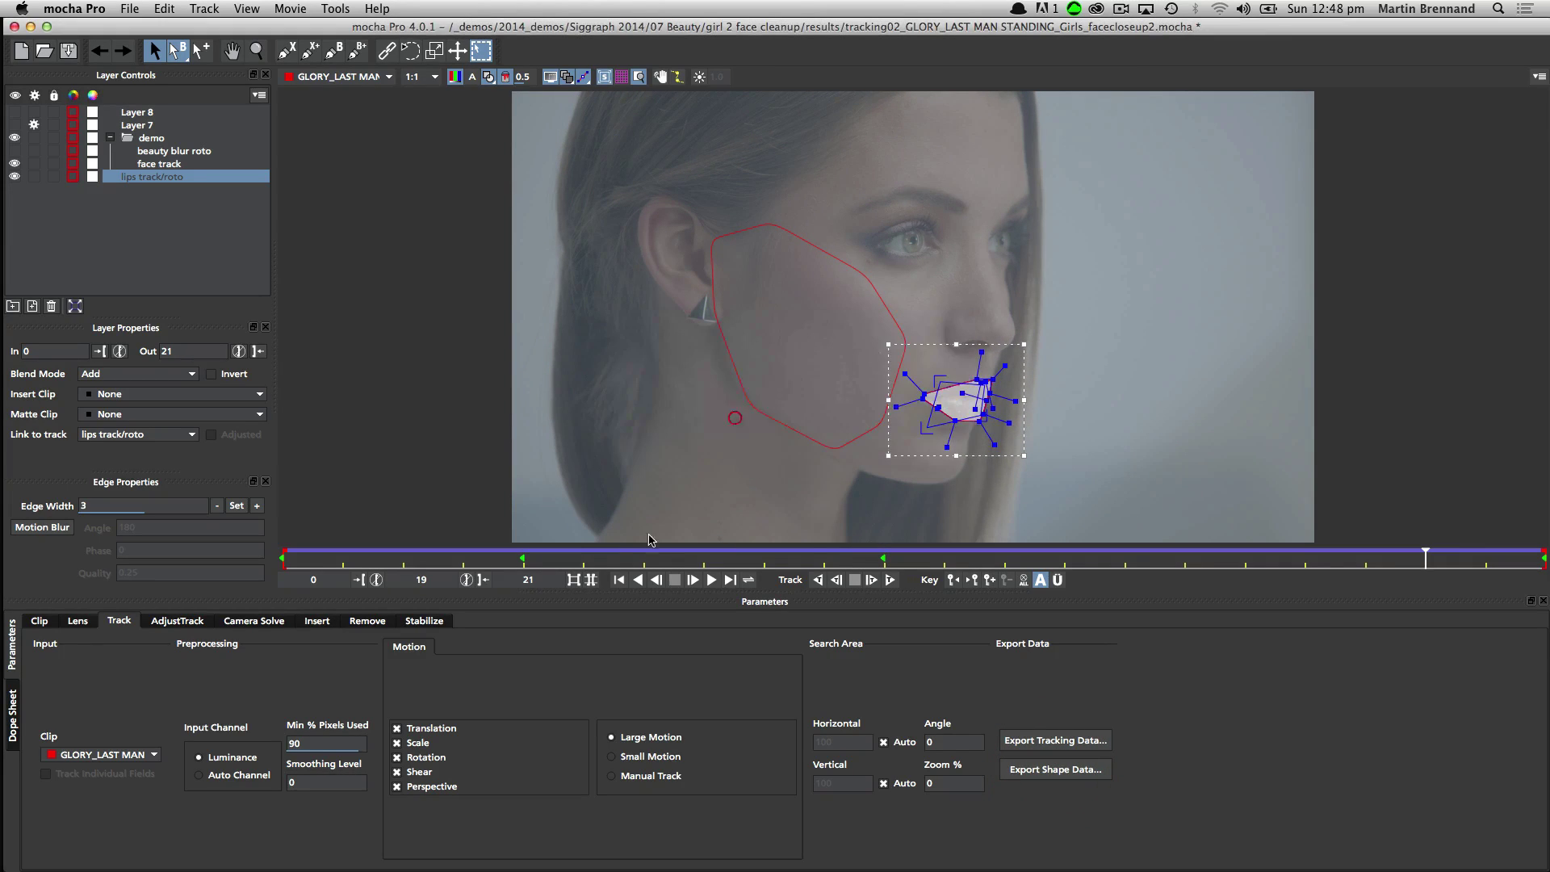
key("super+Tab")
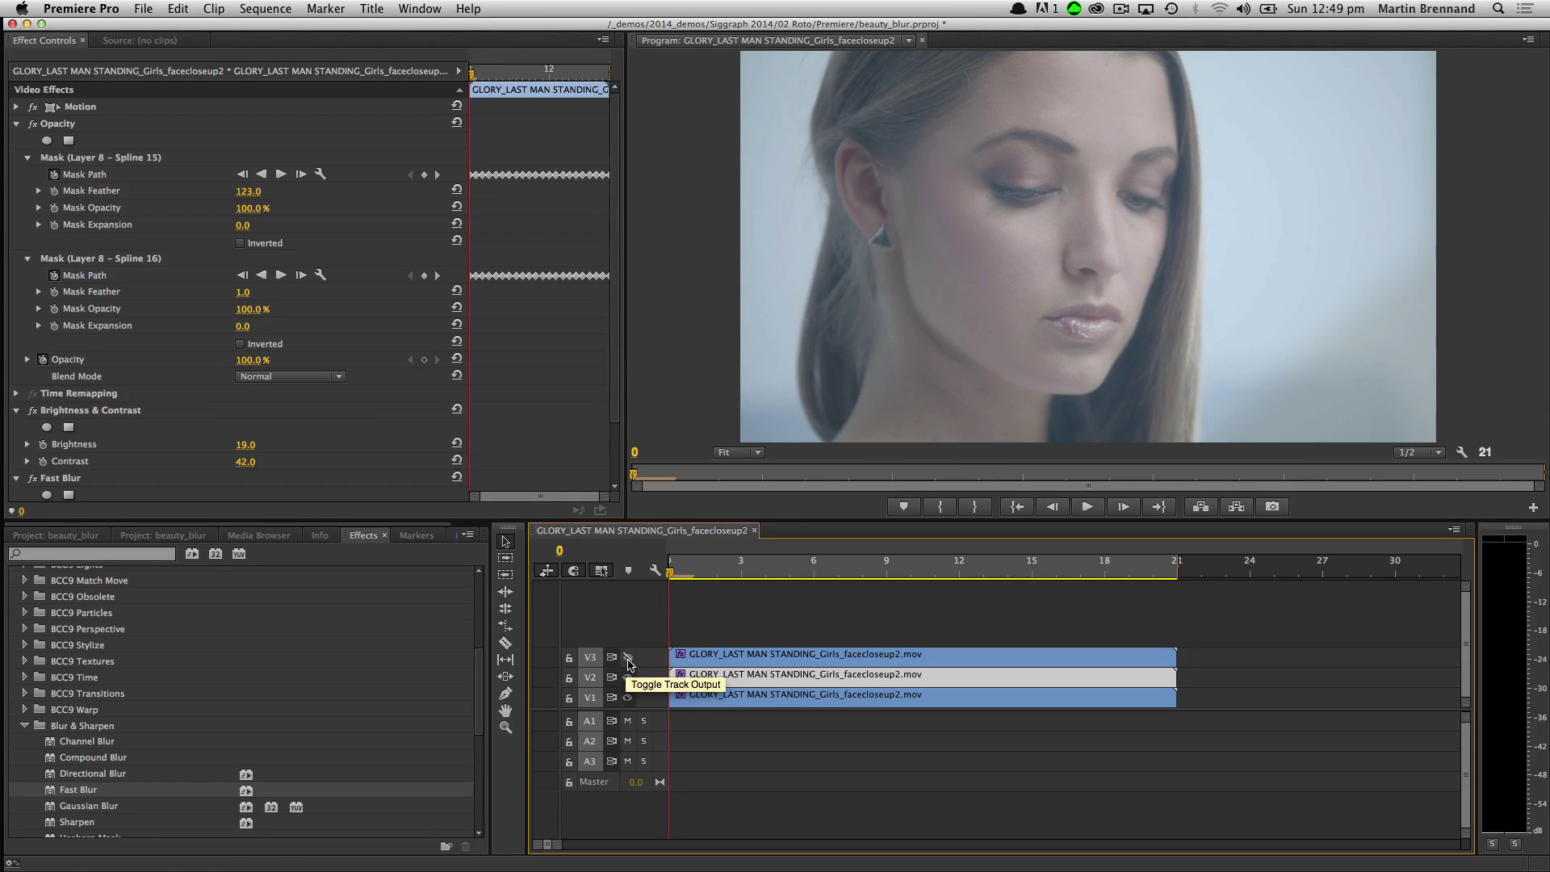
Select the V3 clip's Layer 4 lips mask and scrub the sequence to frame 16 to check that it follows the lips.
left_click(687, 655)
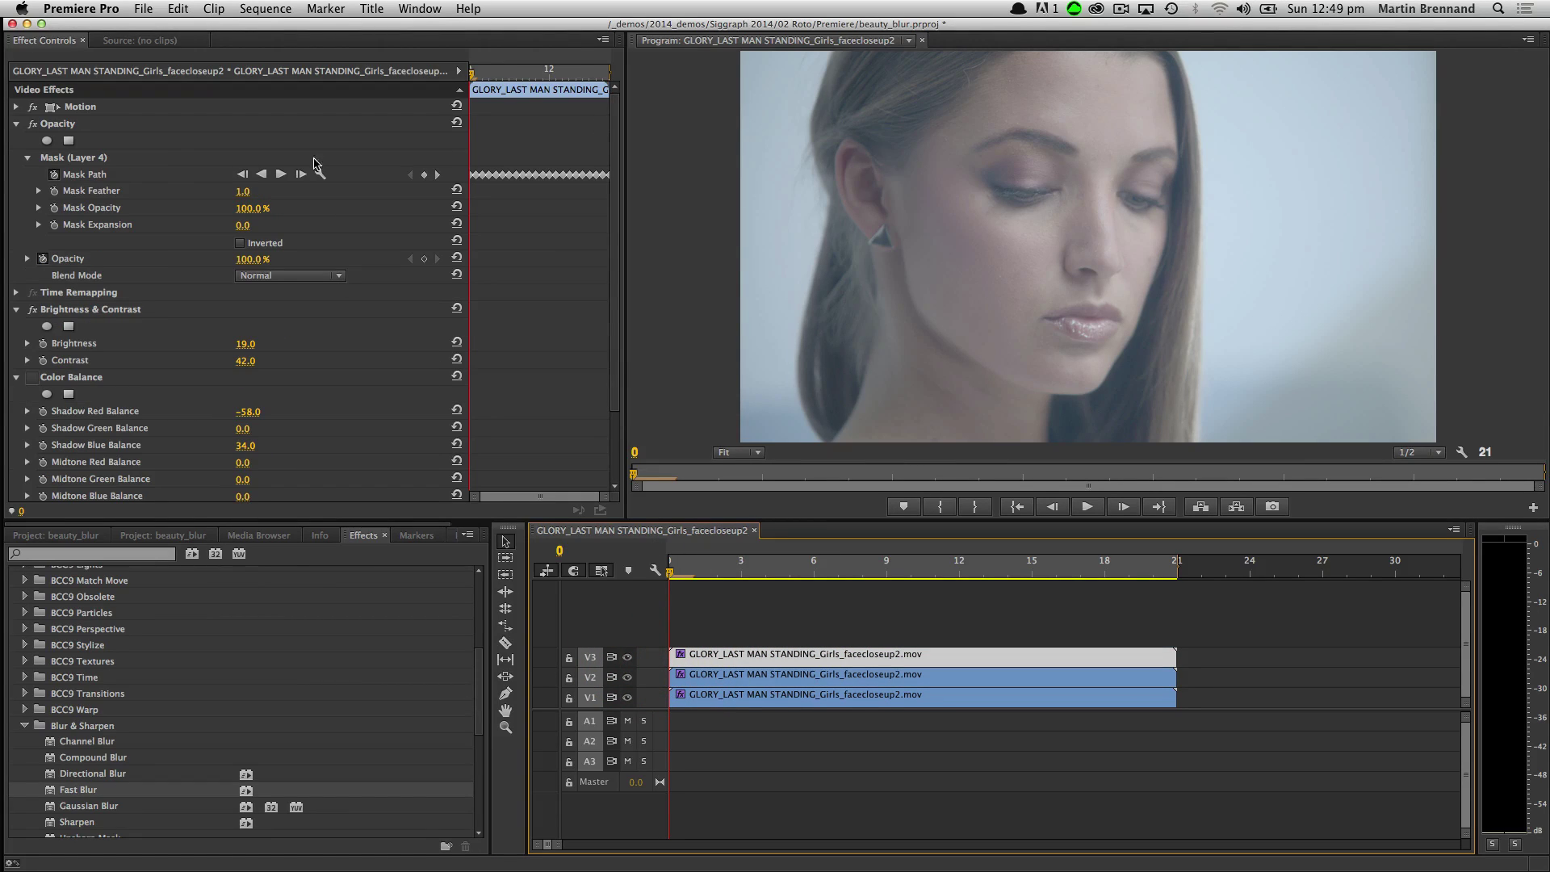
left_click(87, 158)
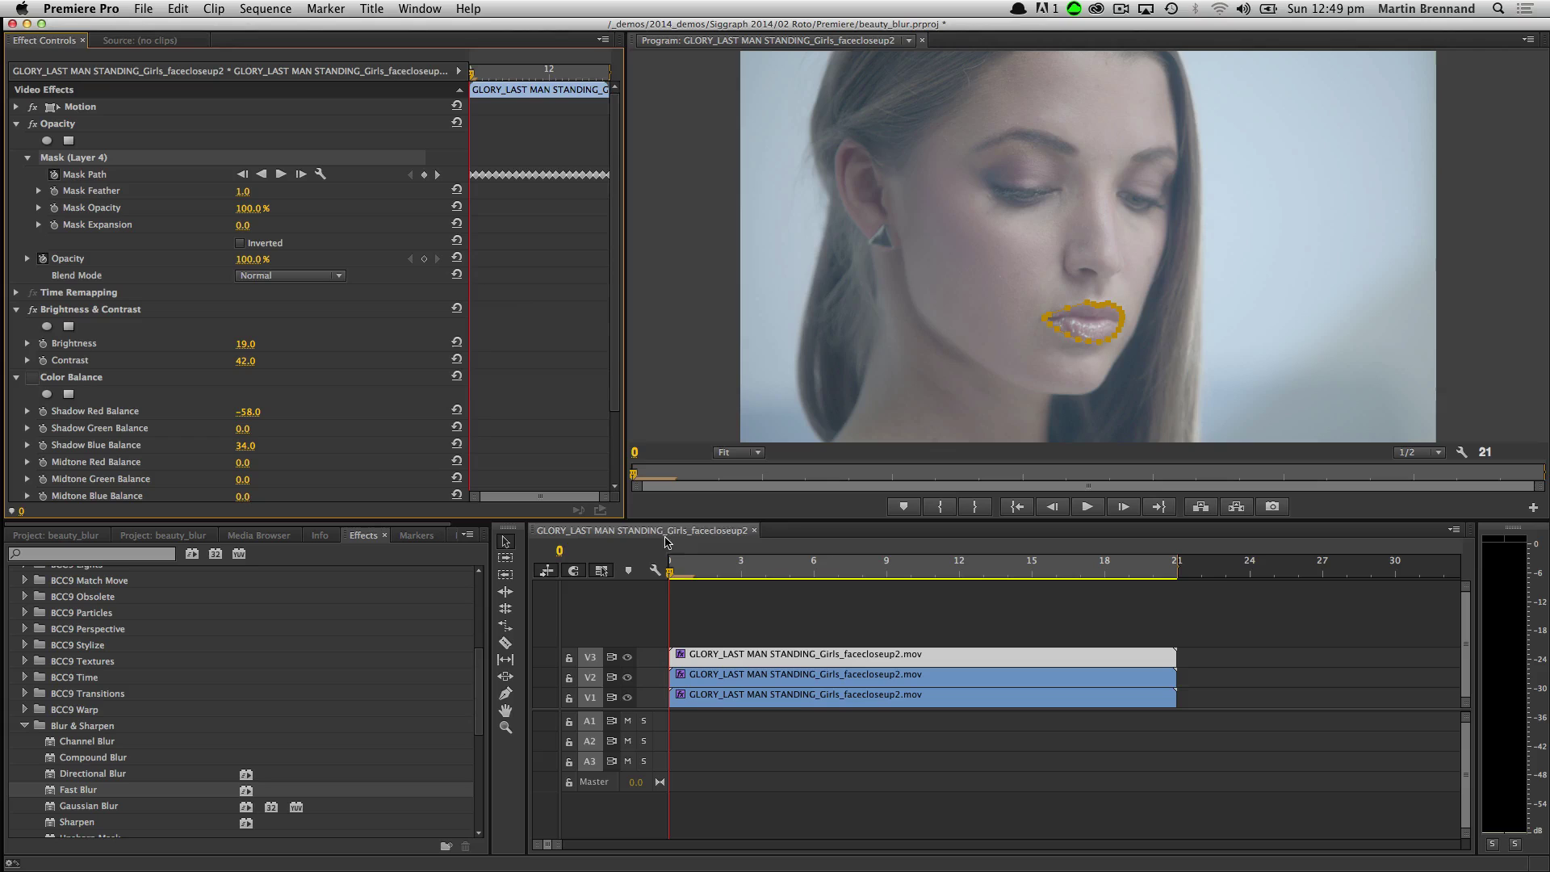
left_click_drag(673, 575, 1056, 569)
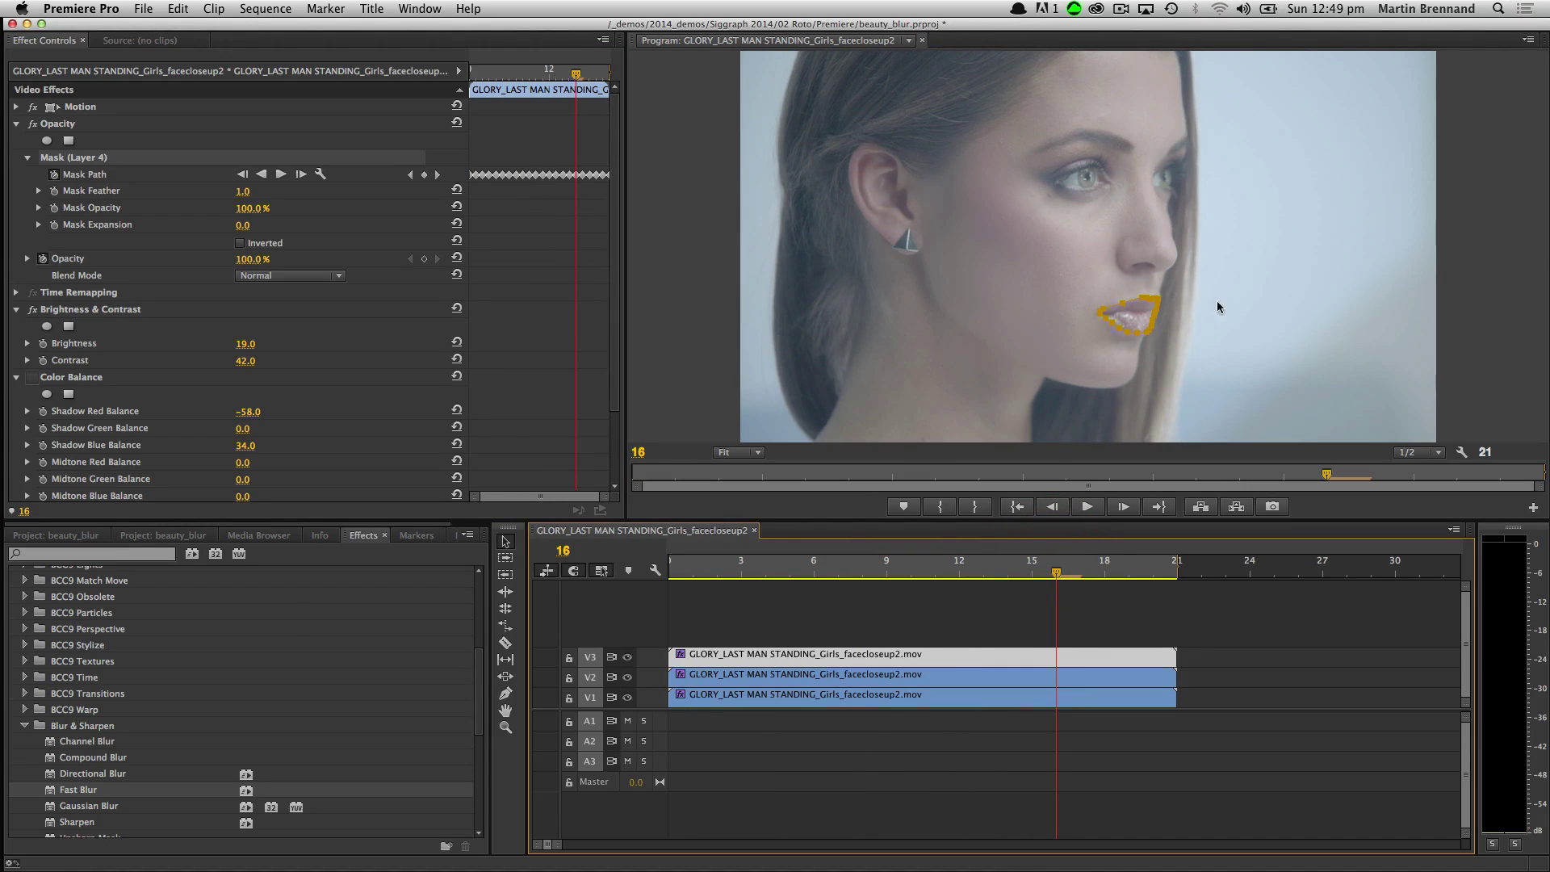
Turn on the Color Balance effect for the masked lips and play the sequence with the mask outline deselected.
scroll(388, 334, "down", 3)
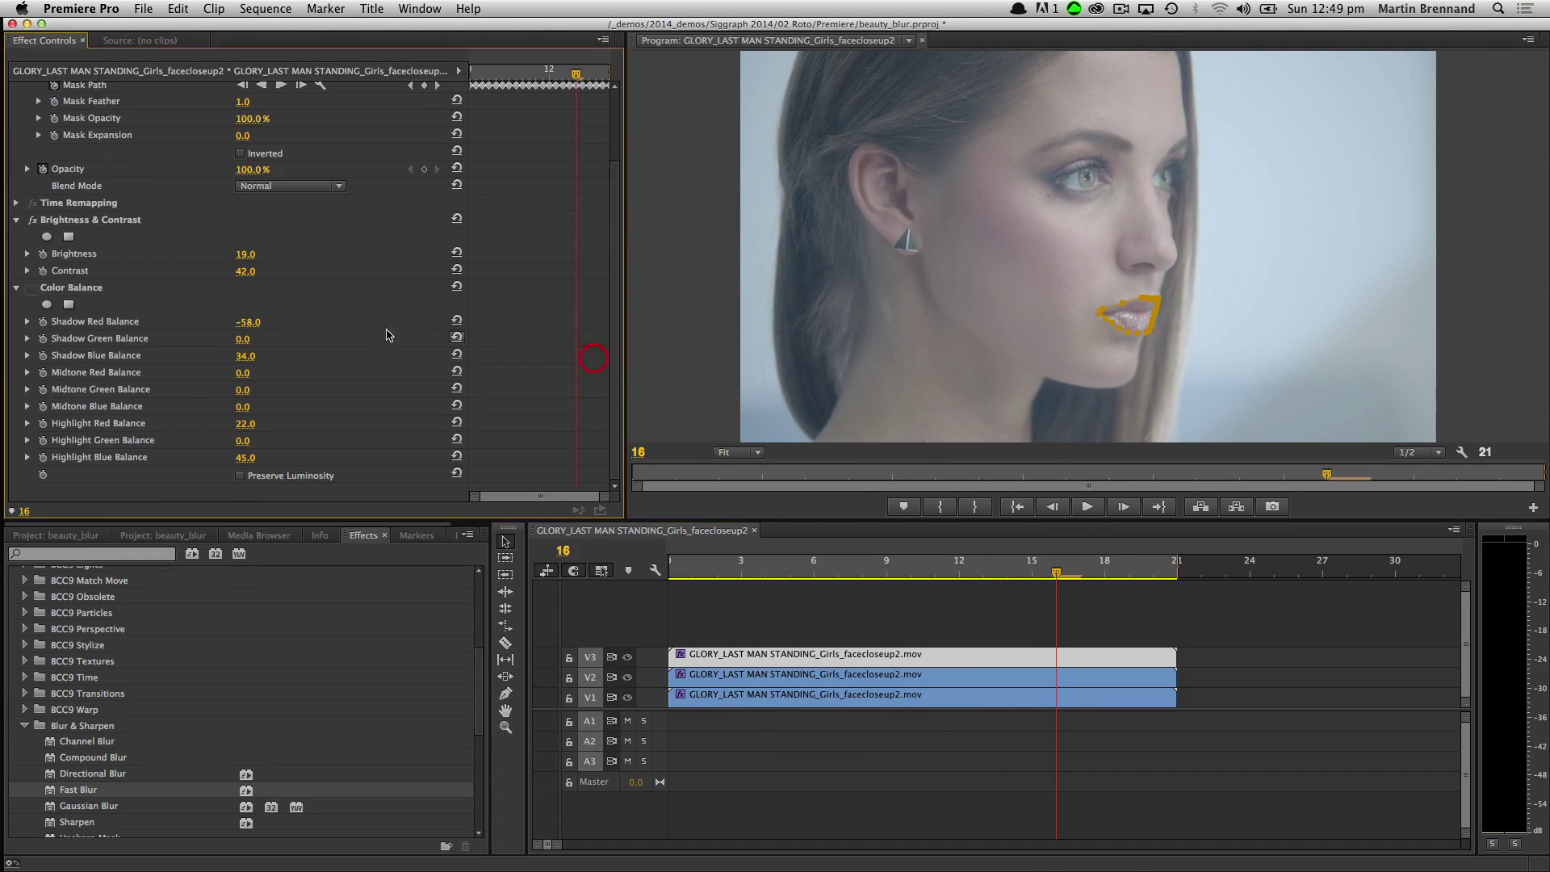
left_click(32, 289)
left_click(1479, 280)
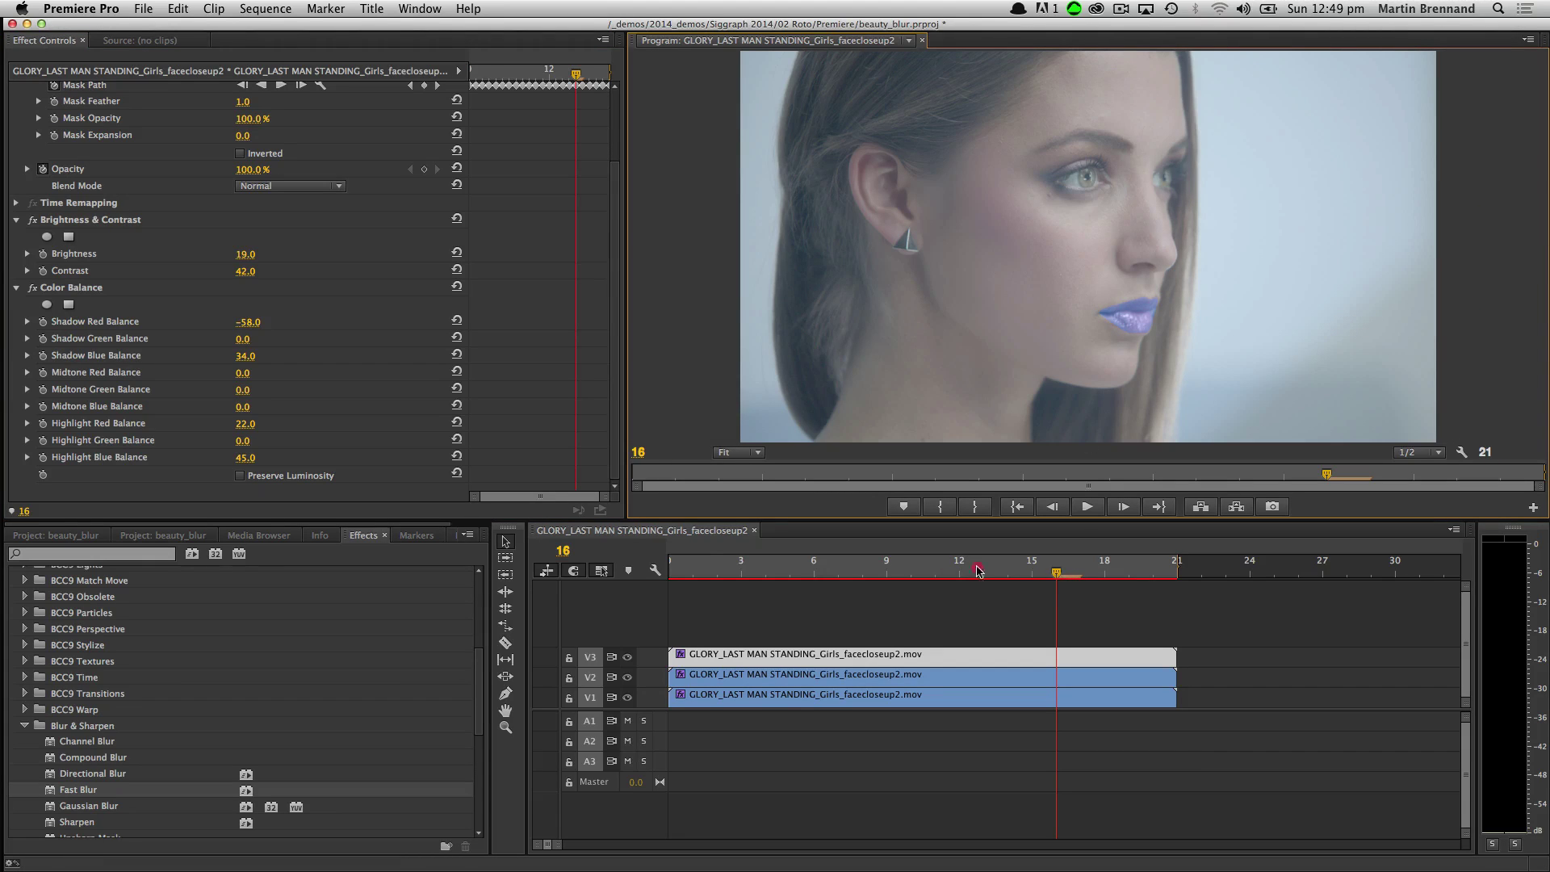
left_click(622, 535)
key("space")
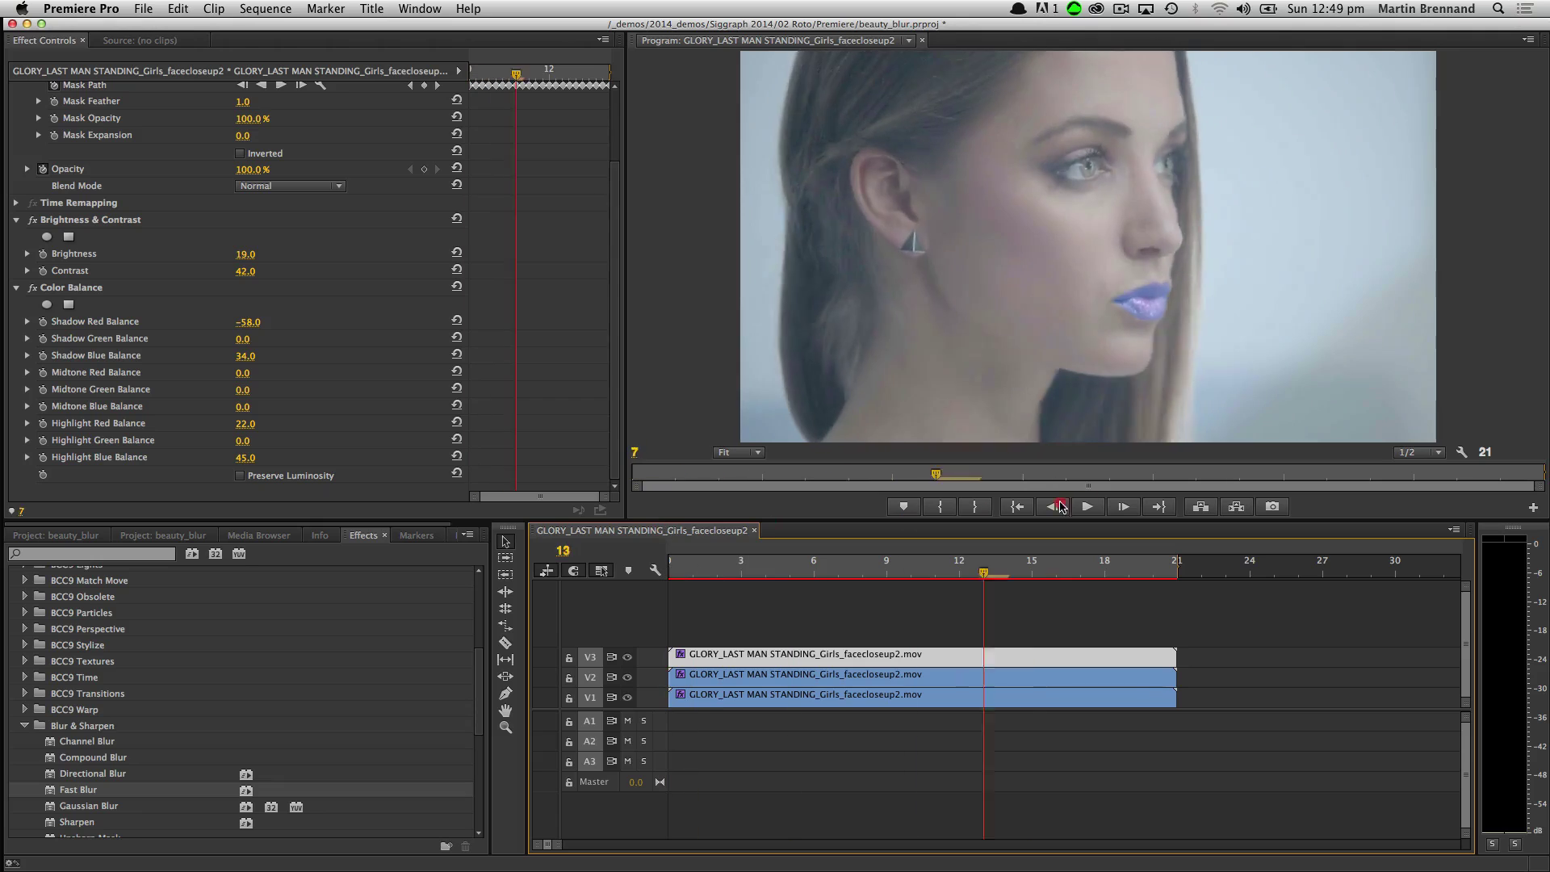
left_click(1087, 506)
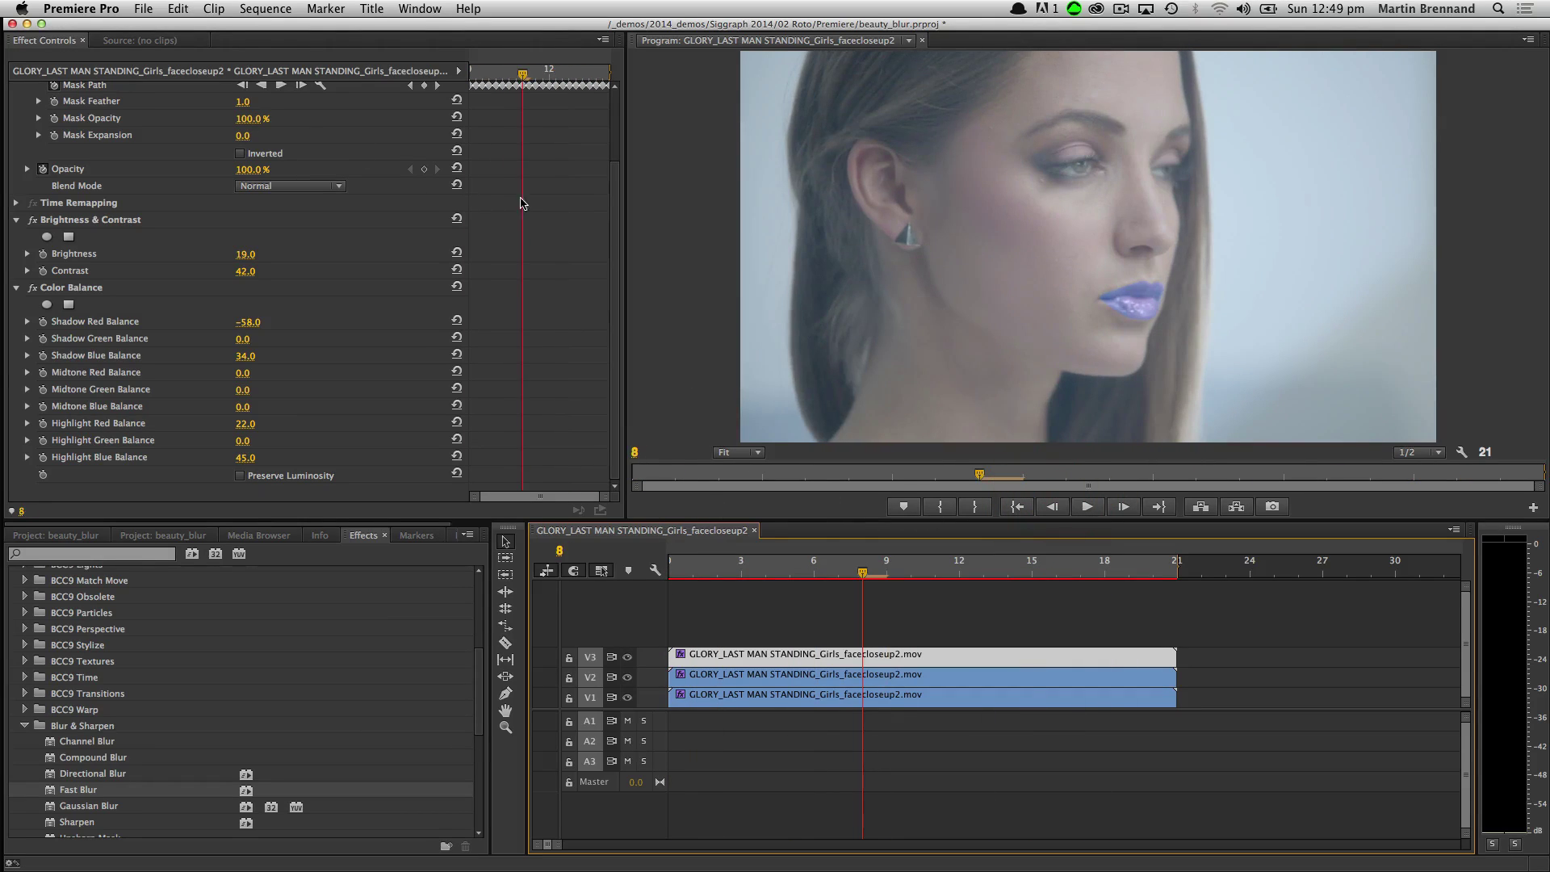
Show the Layer 4 lips mask outline again and move to frame 16 to inspect the tinted lips.
left_click_drag(618, 273, 633, 150)
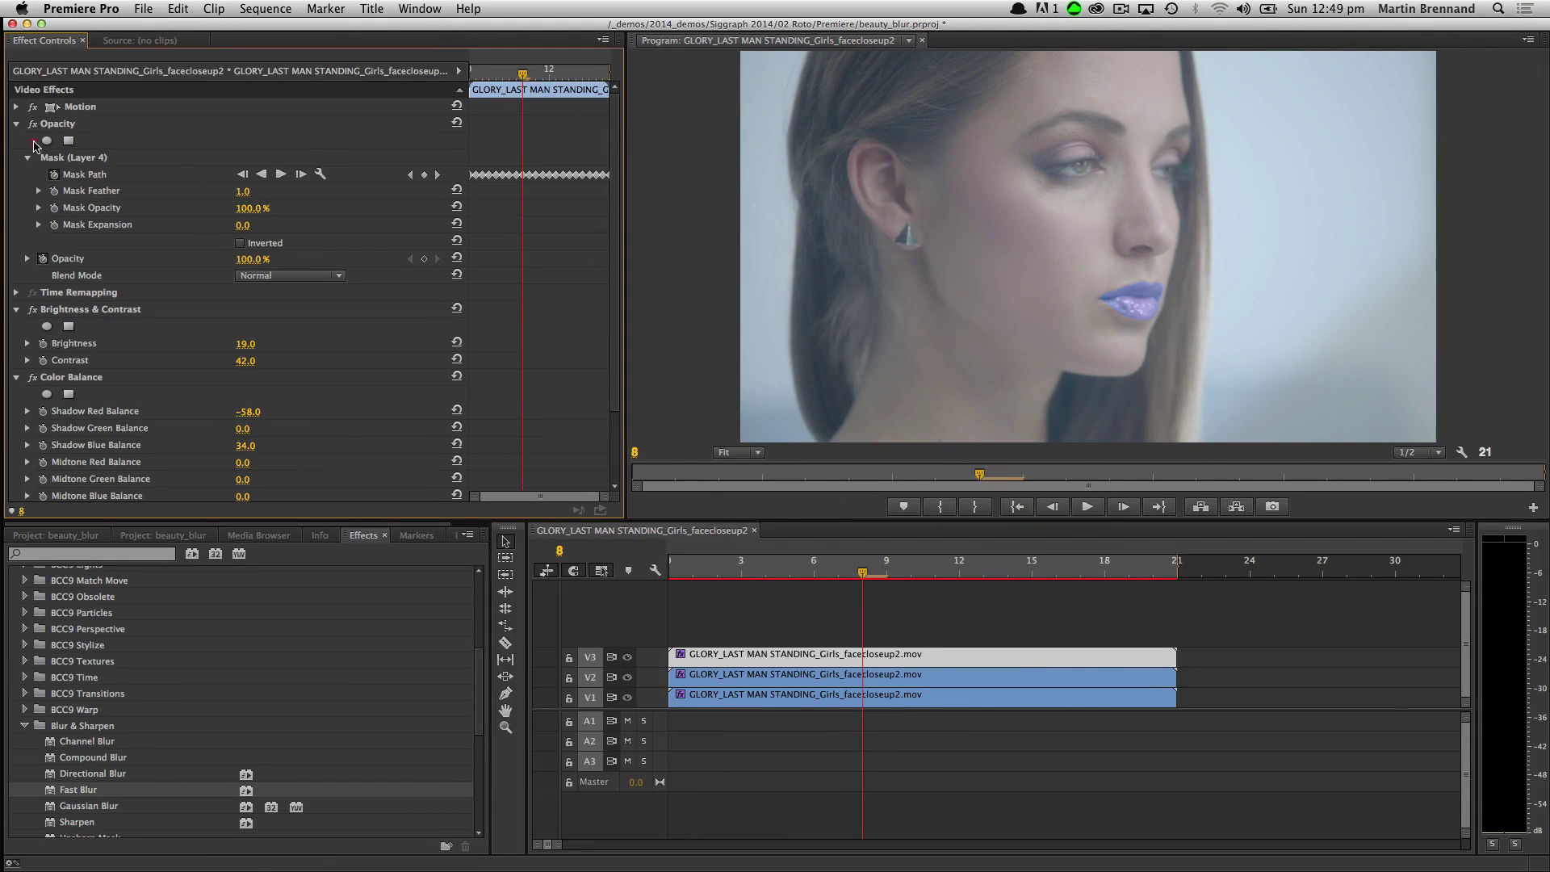
left_click(56, 157)
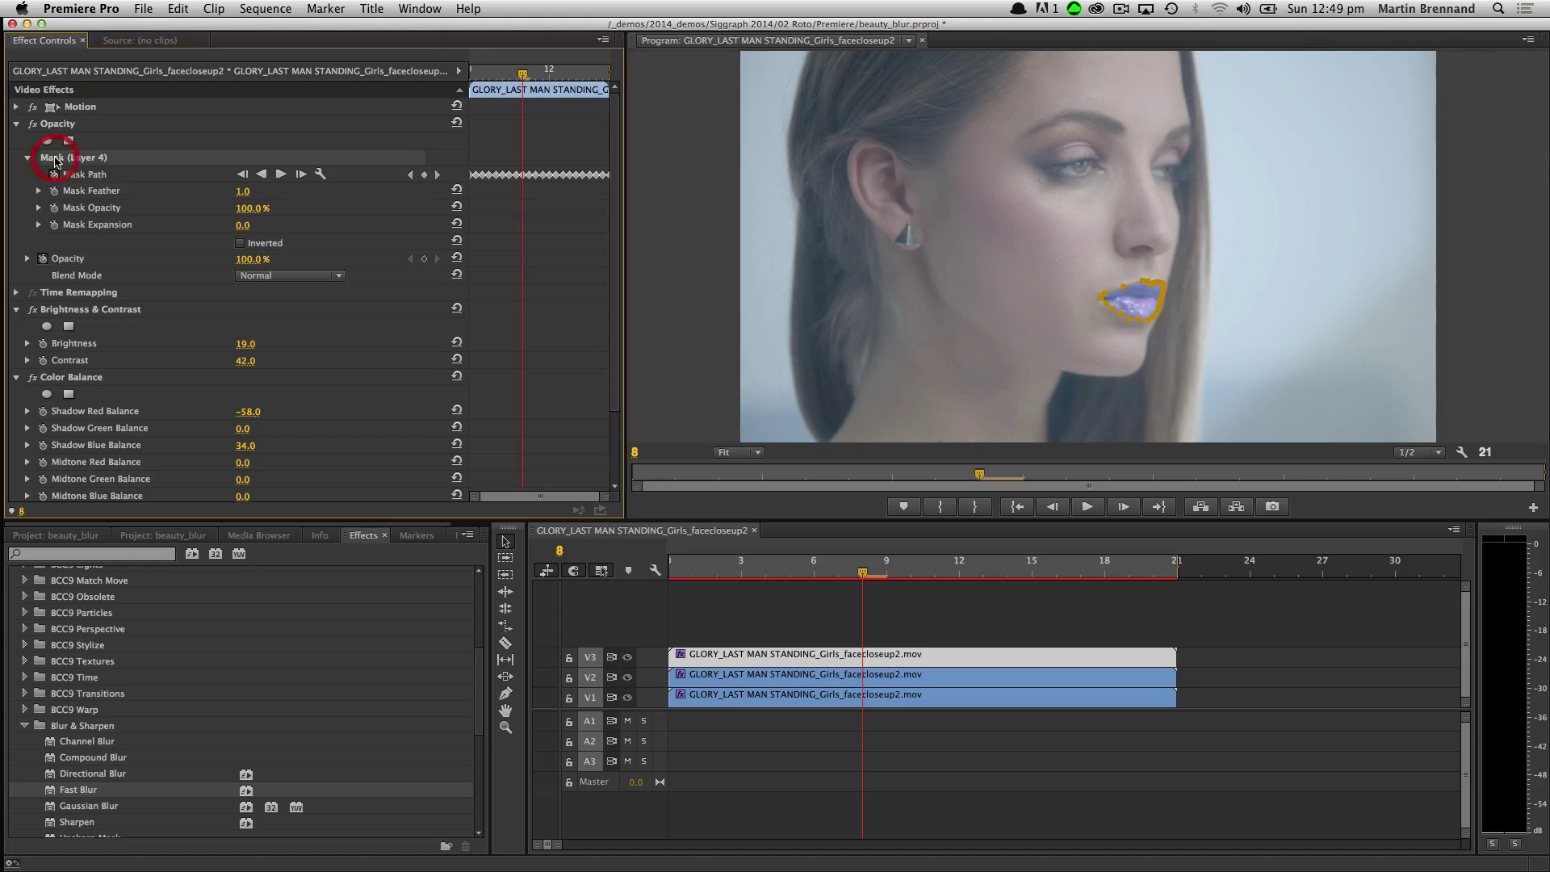
left_click(1074, 569)
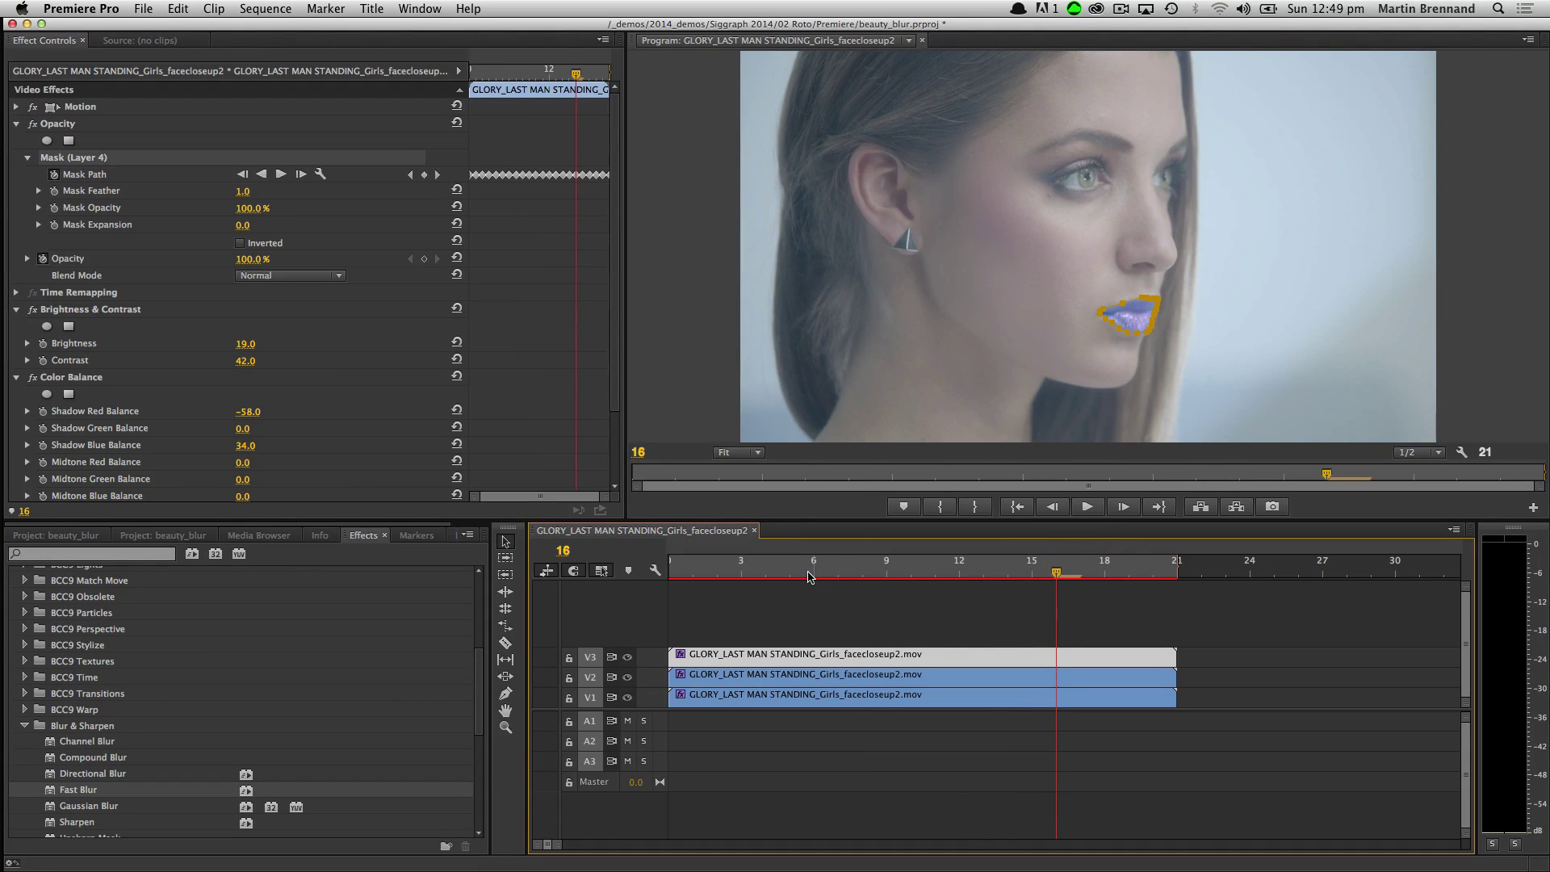
Switch to mocha Pro and open the recent project Guy_remove_OC_071_0130_democomp_pro.mocha.
key("super+Tab")
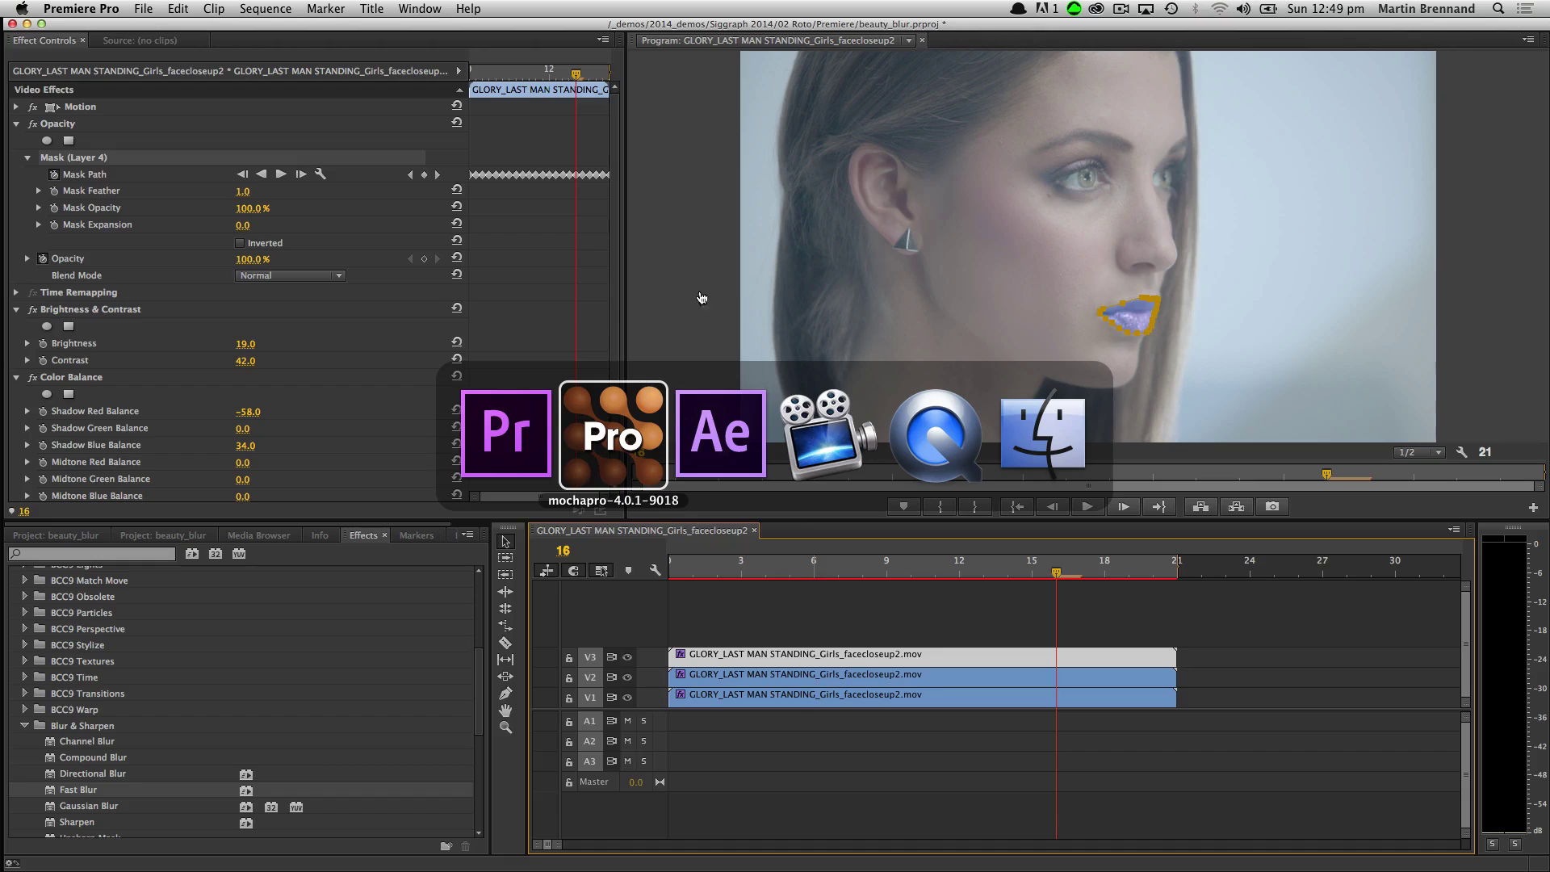
left_click(586, 487)
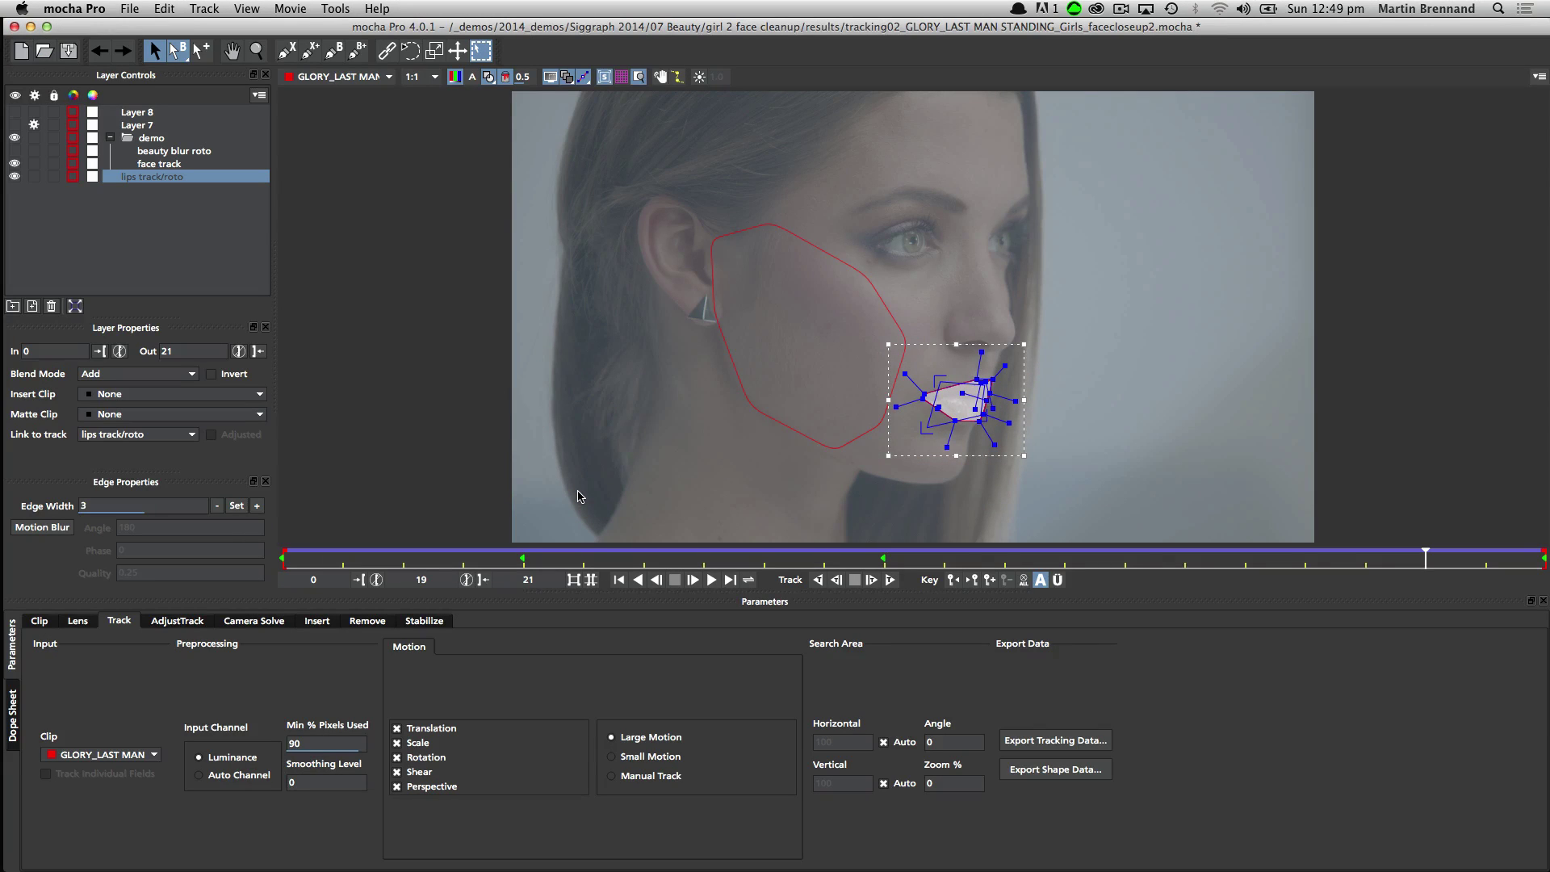
left_click(129, 9)
mouse_move(139, 59)
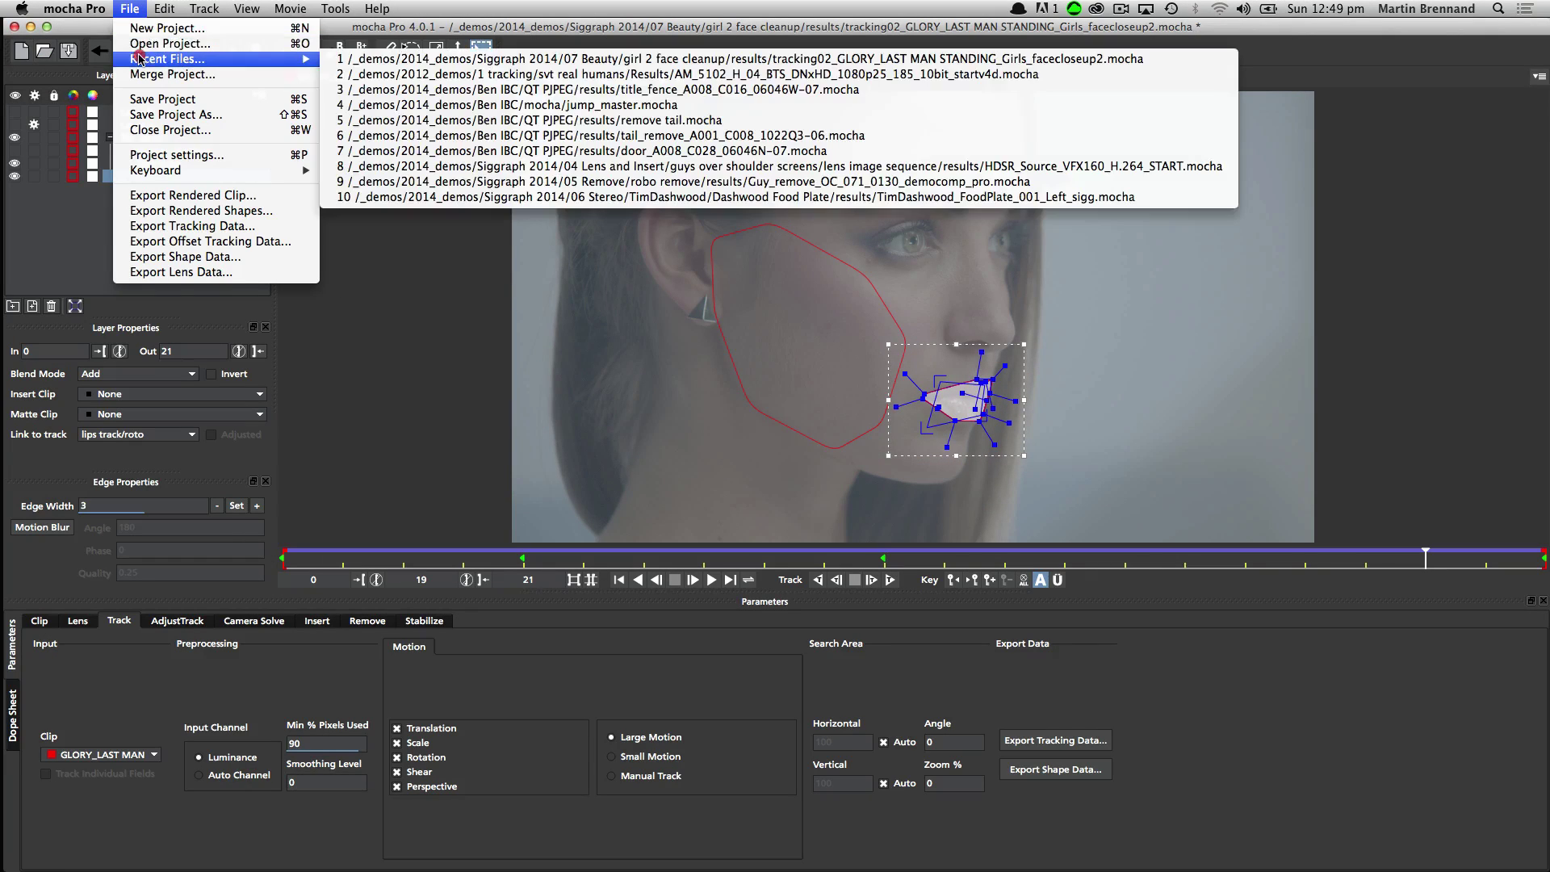
left_click(618, 181)
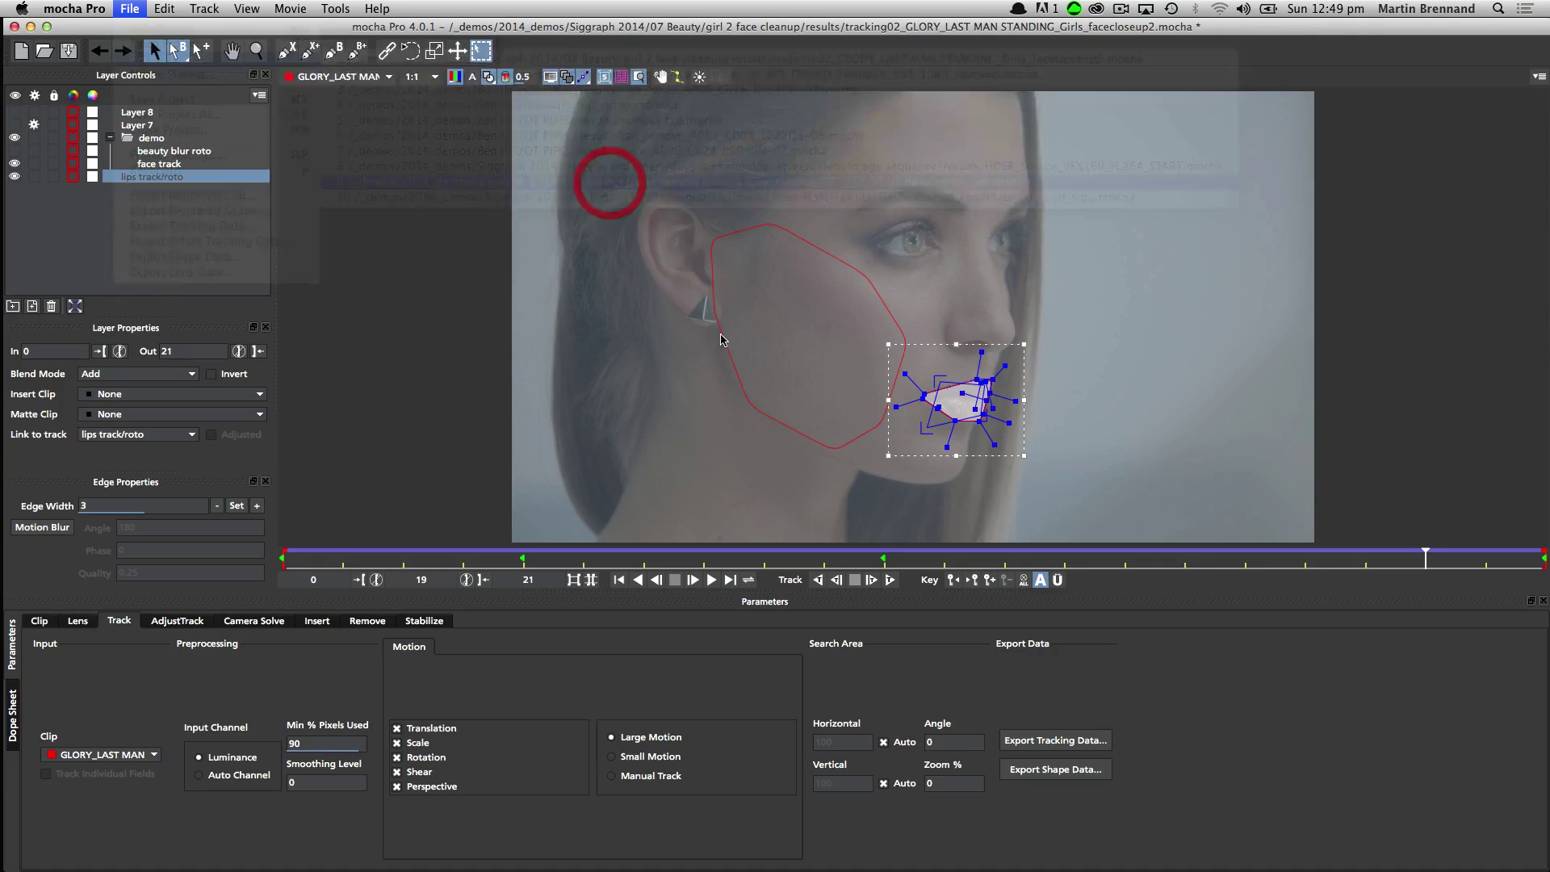
left_click(1050, 114)
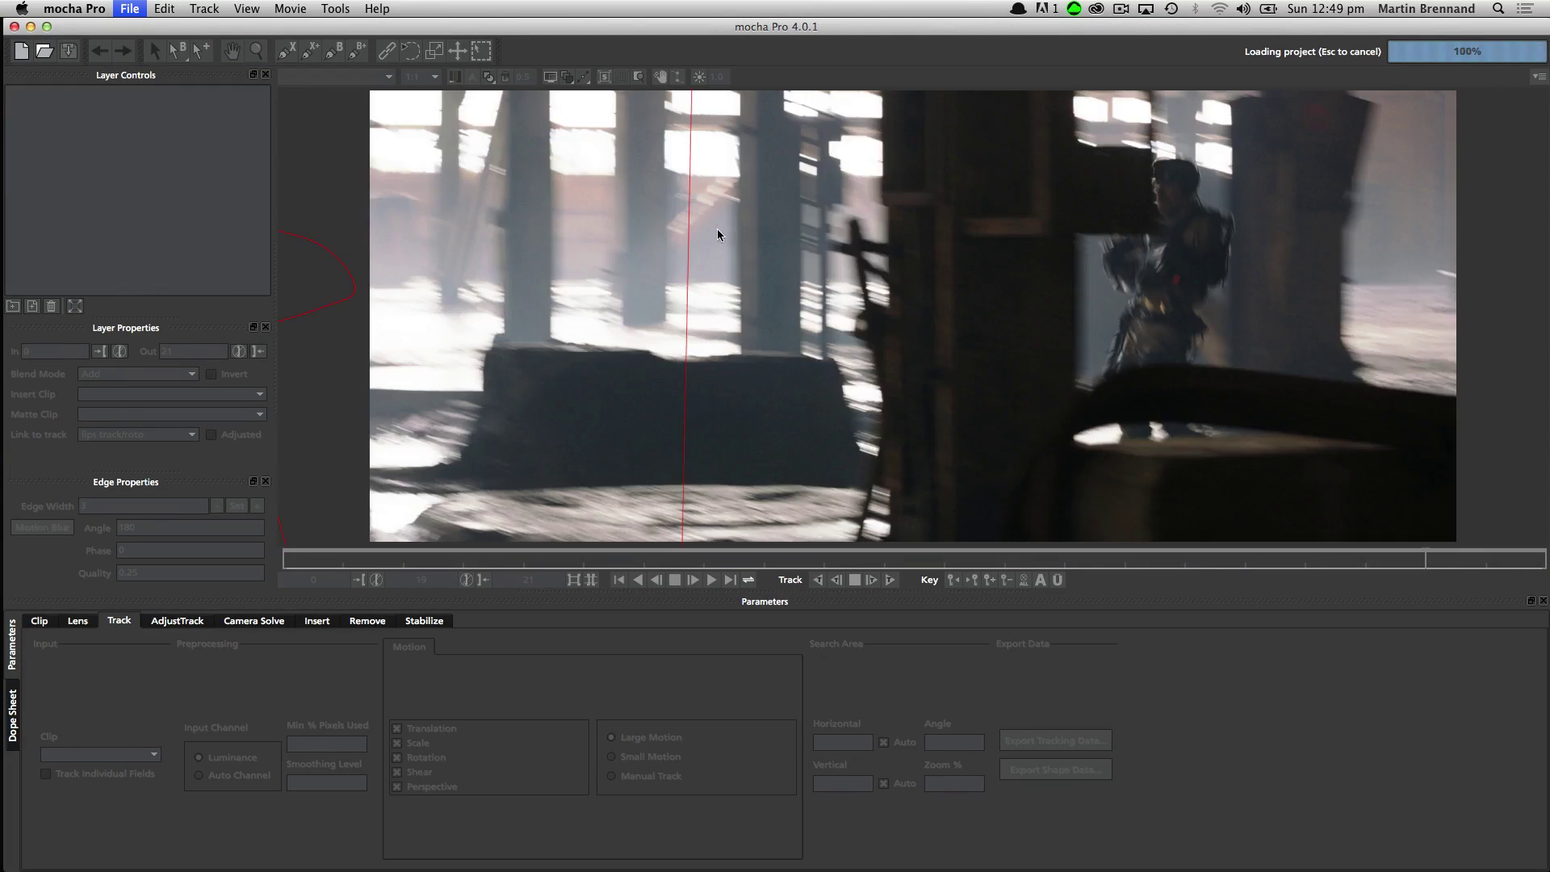
Play the clip, select the guy matte layer, and play again with its matte overlay shown over the running man.
key("space")
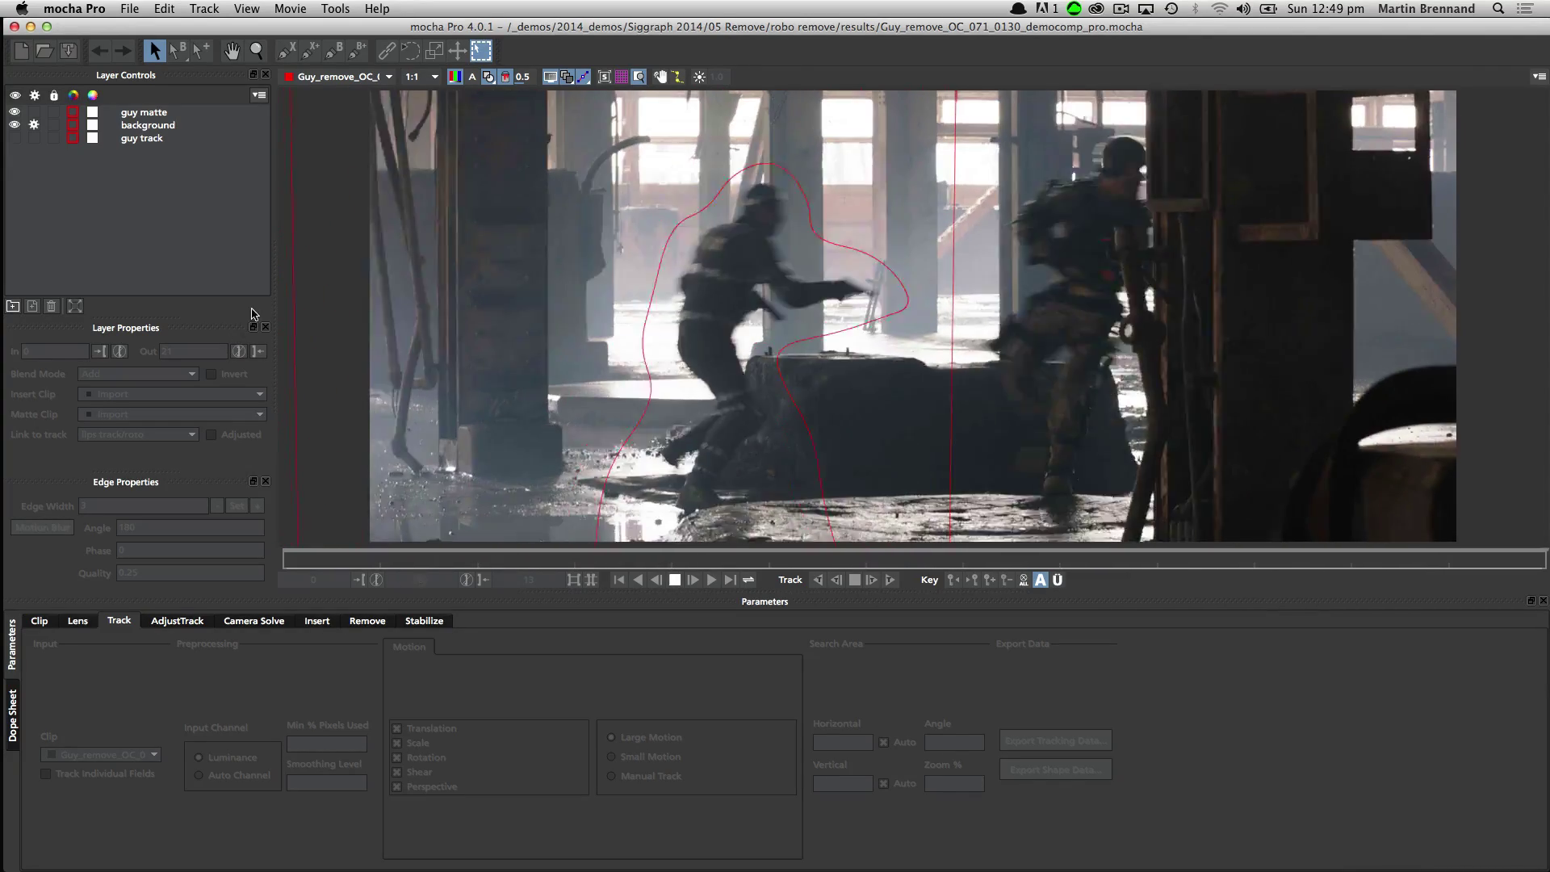
key("space")
left_click(727, 184)
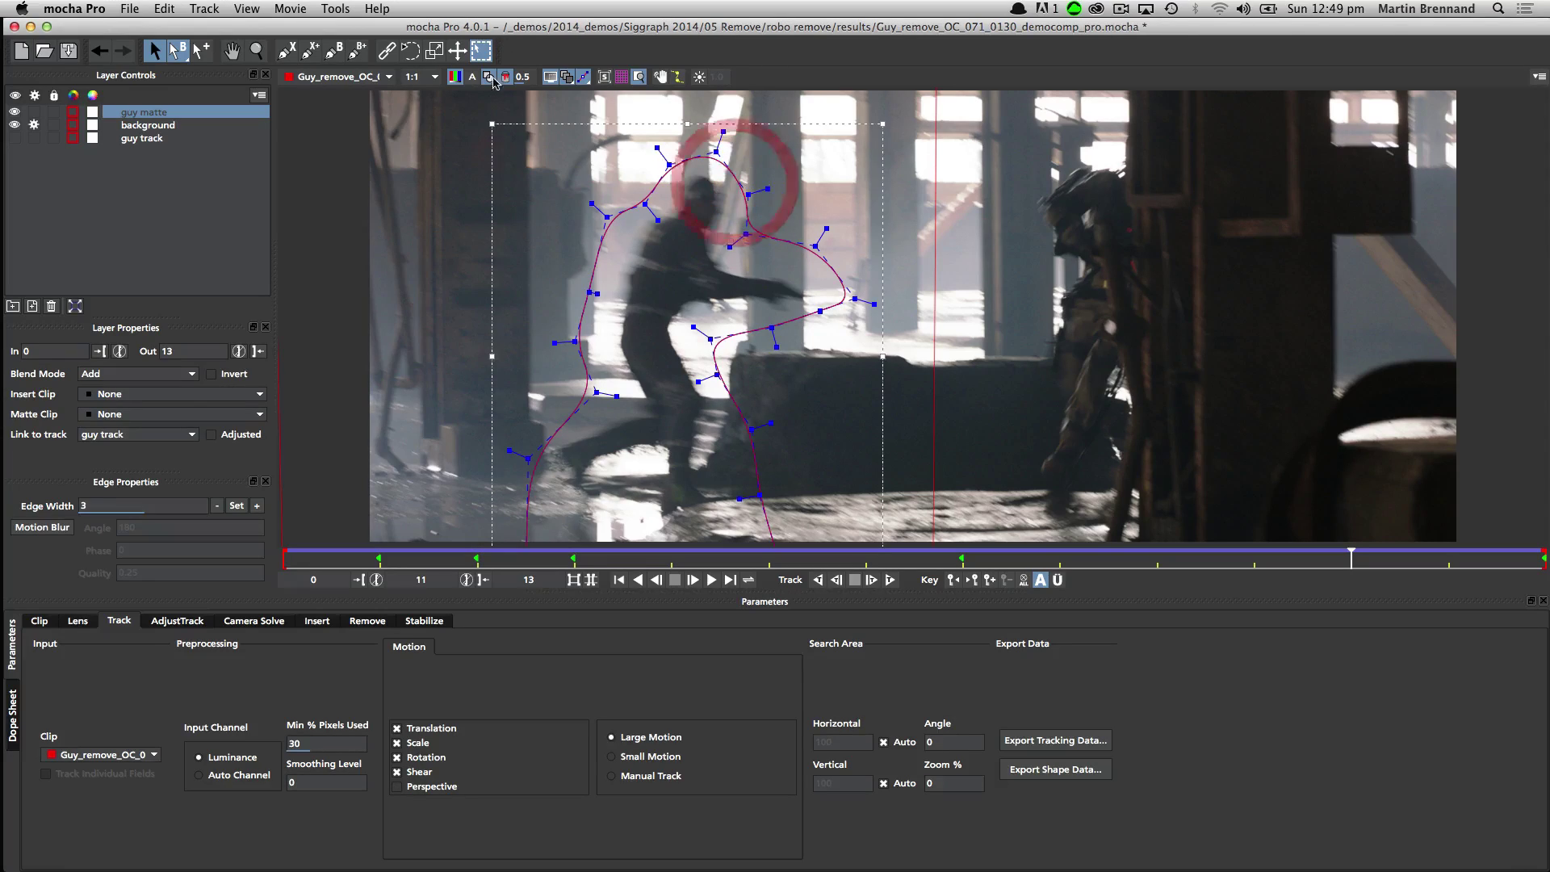
left_click(495, 111)
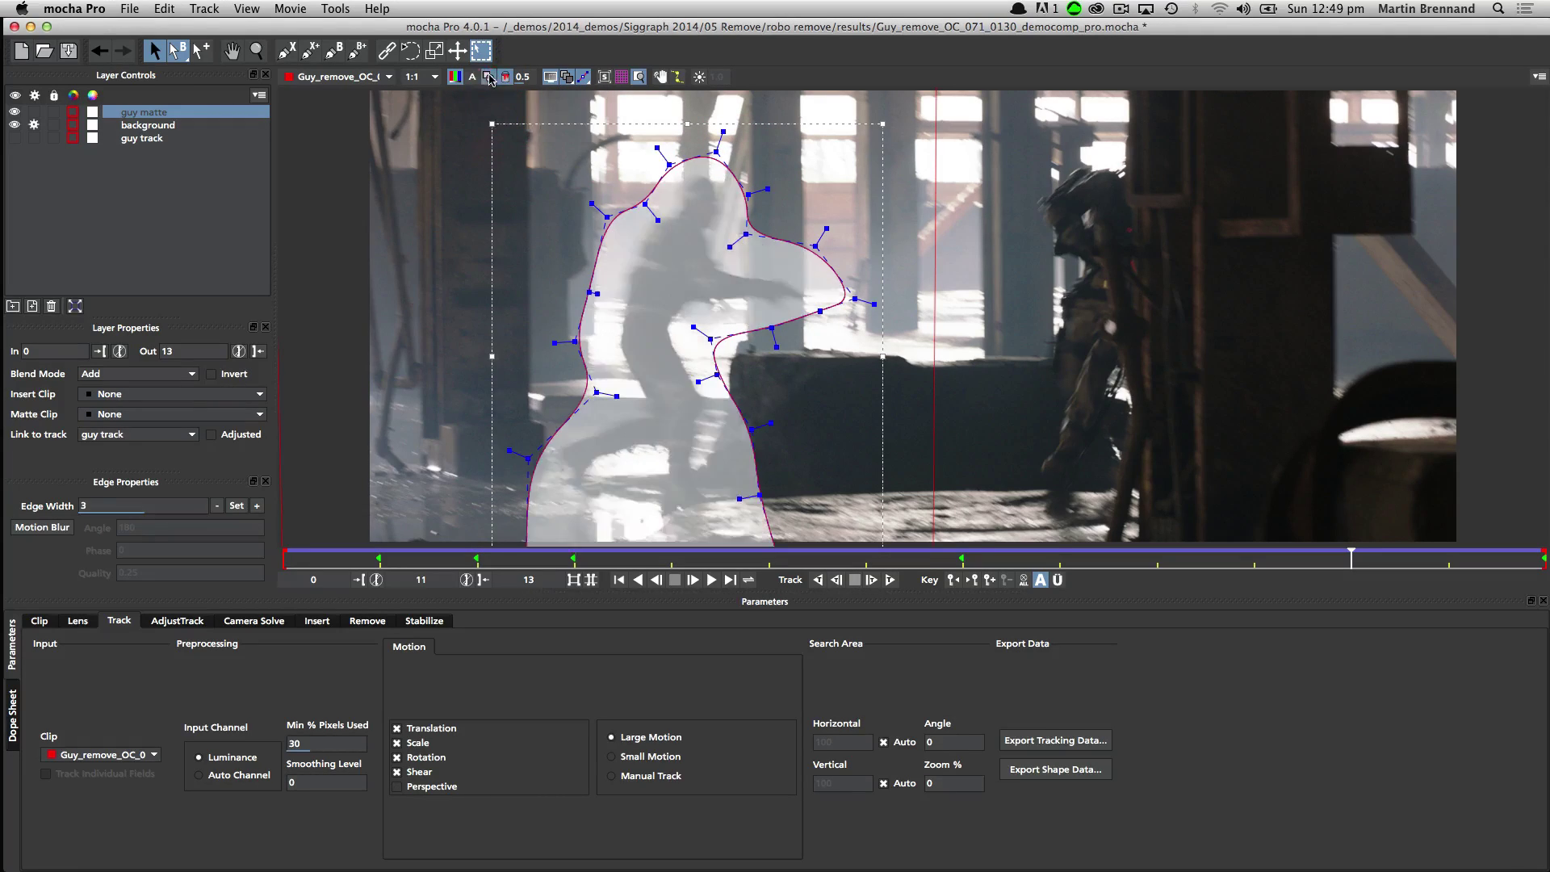
key("space")
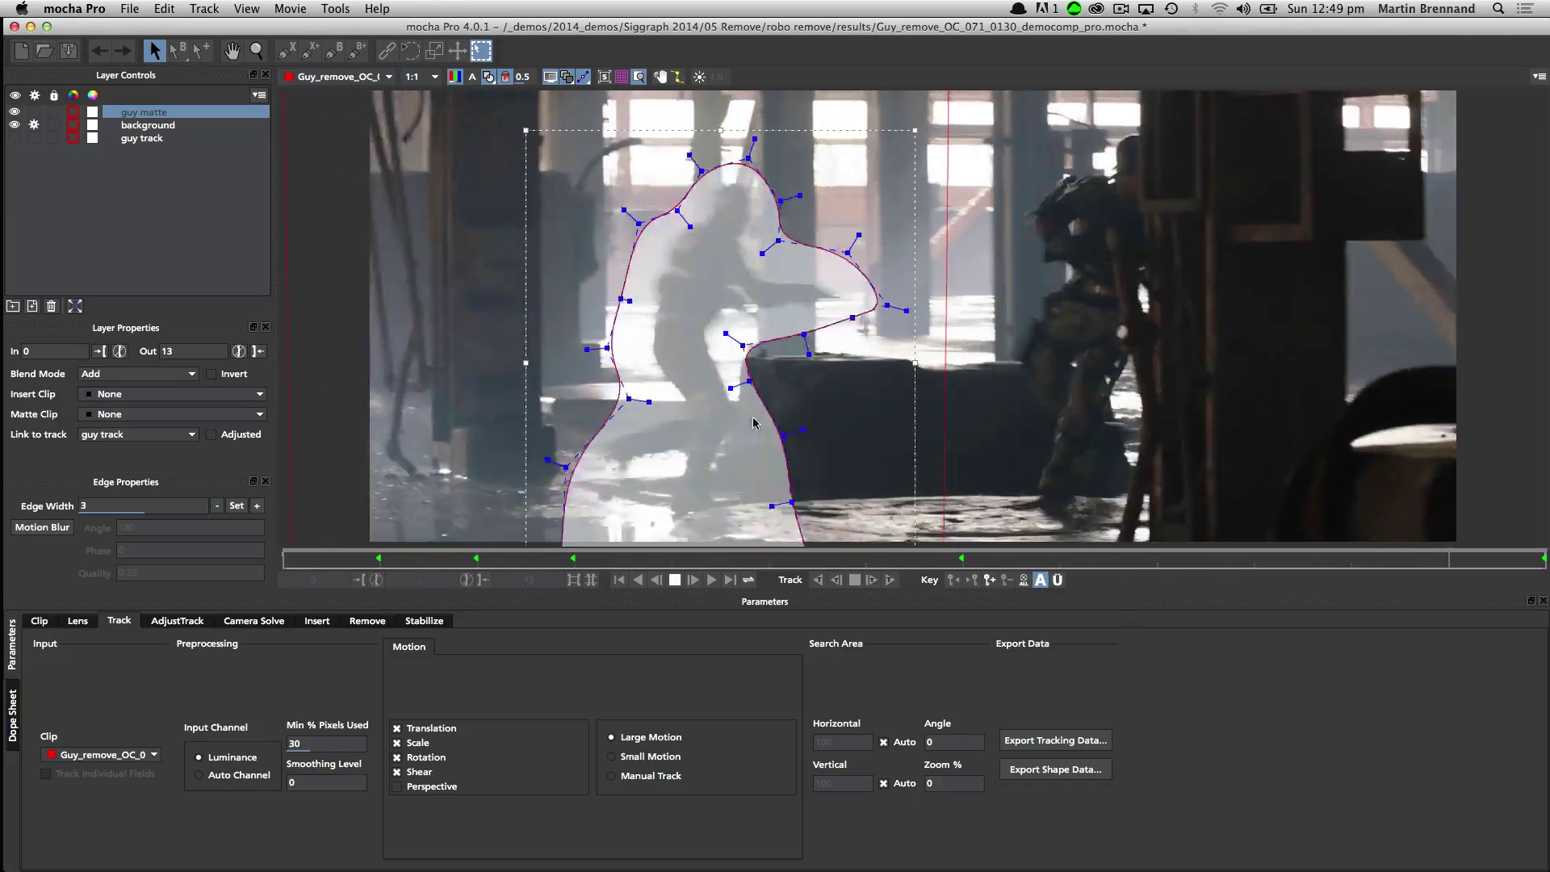
Inspect the background and guy matte layers' coverage, then hide the matte overlay with guy matte selected.
left_click(145, 125)
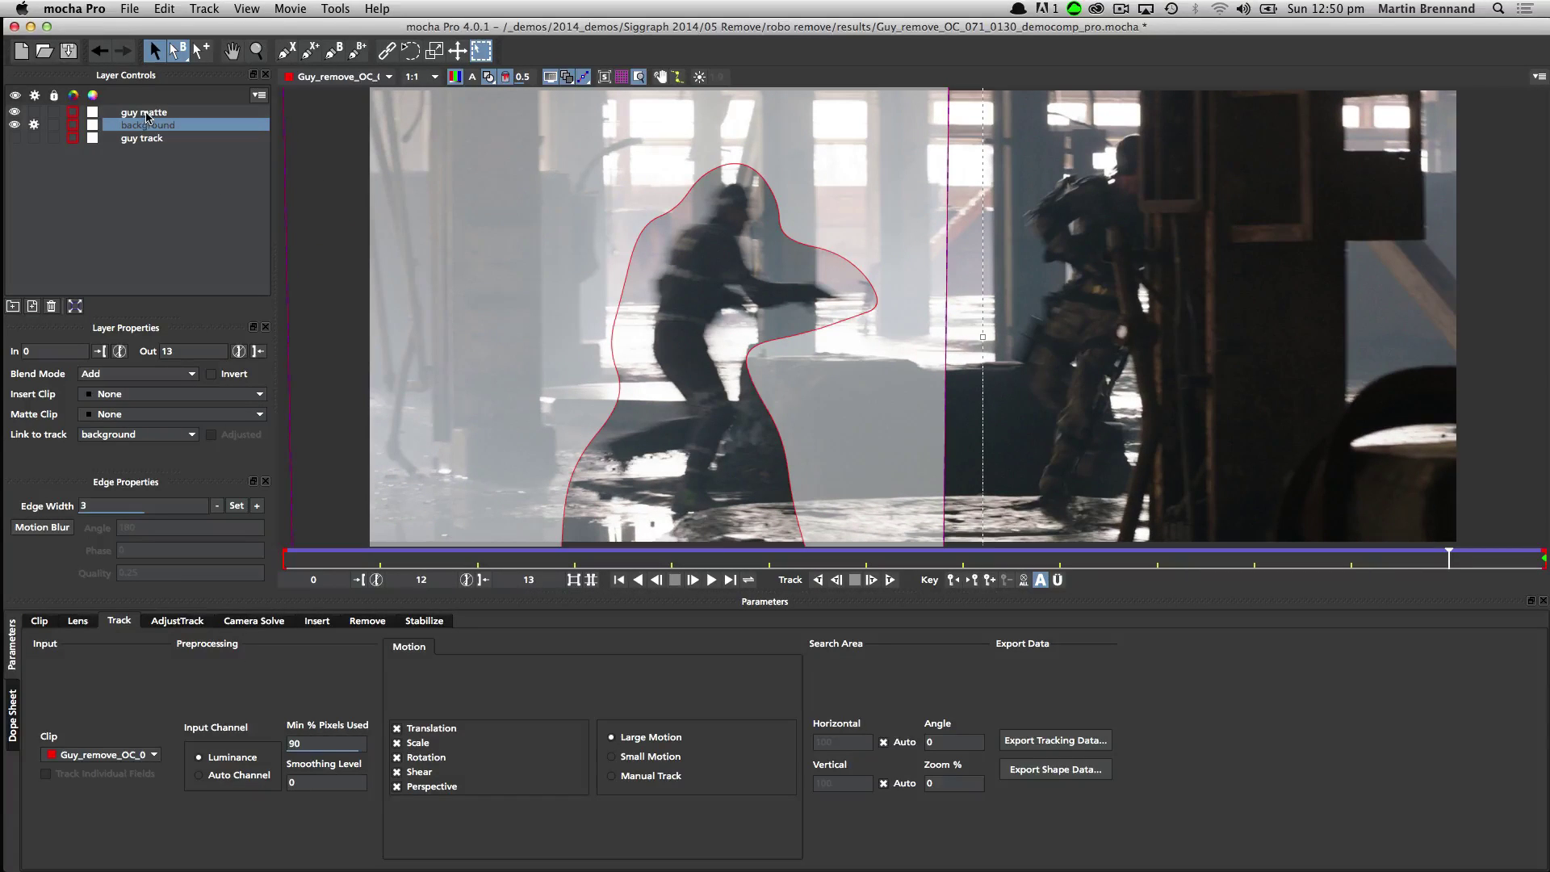
left_click(151, 115)
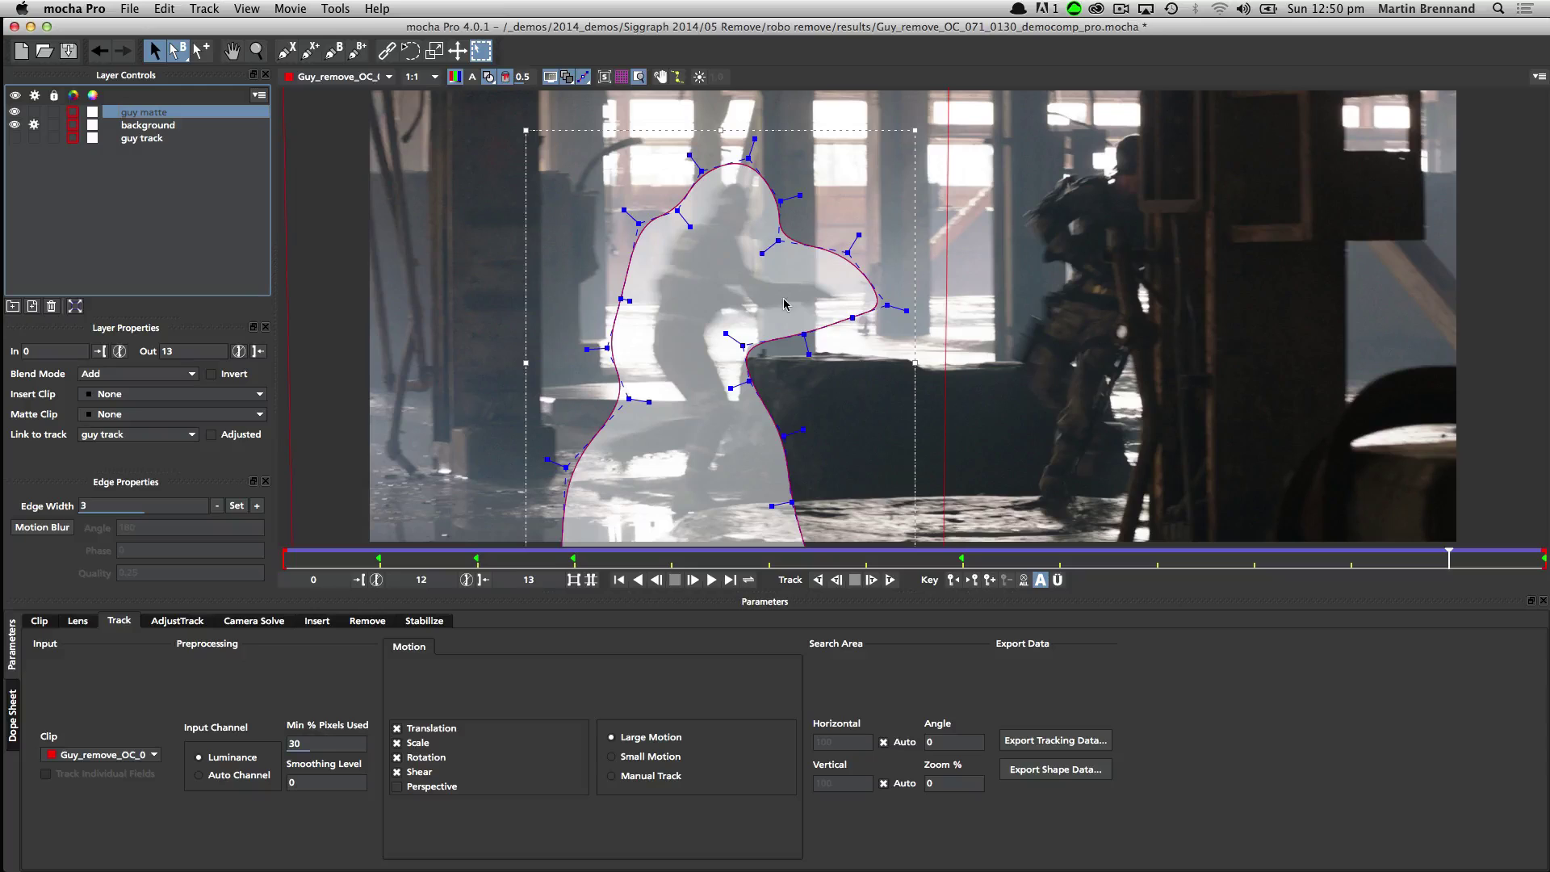
left_click(488, 78)
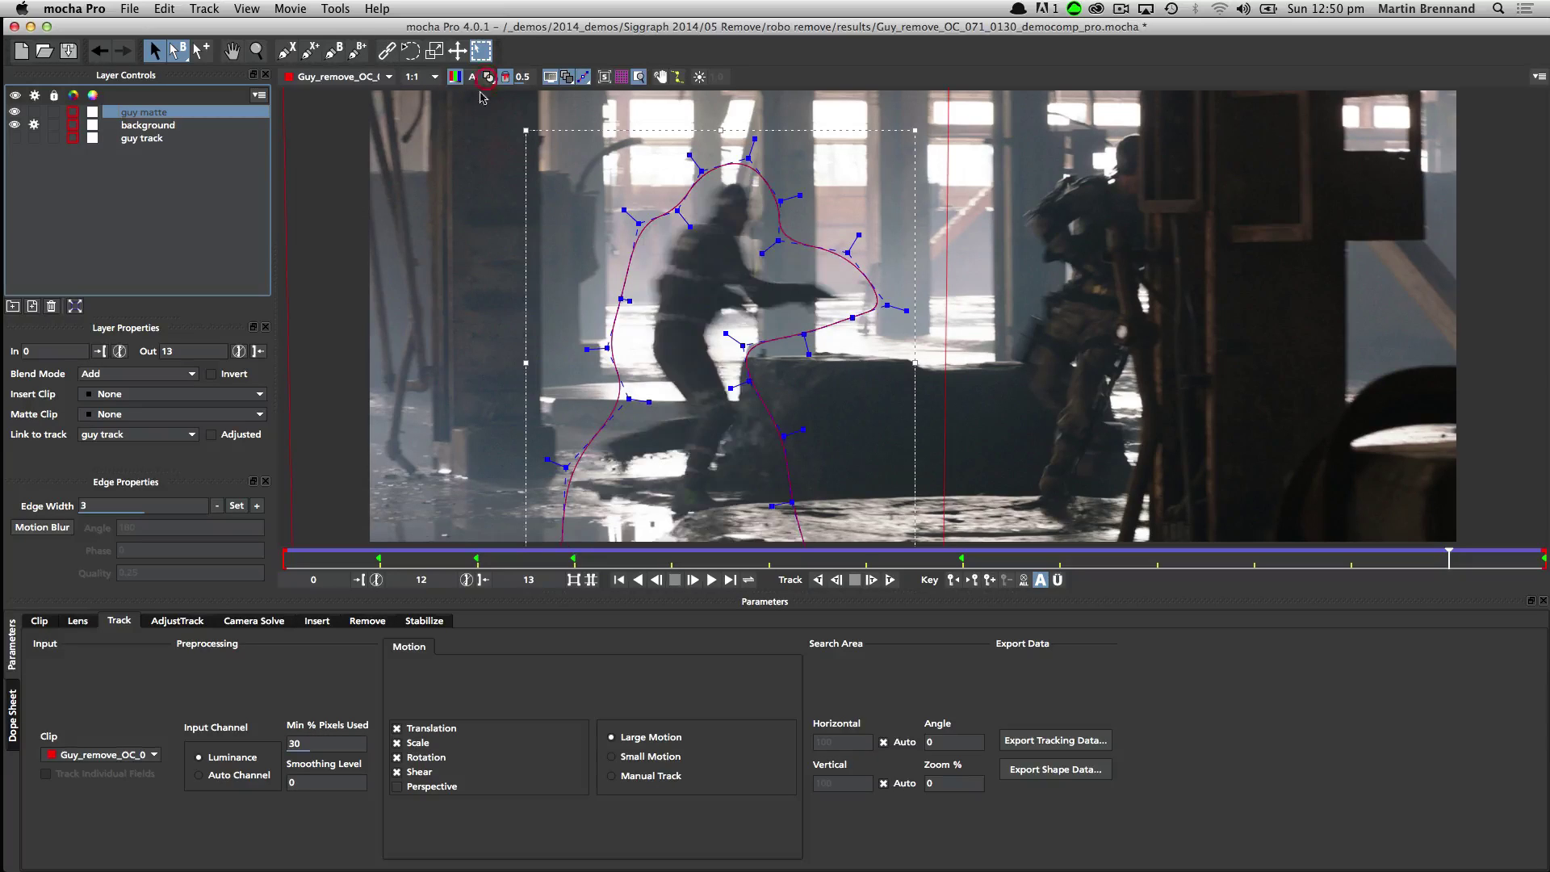
Run a backward Remove render of the guy matte layer from frame 13.
left_click_drag(1445, 552, 1542, 552)
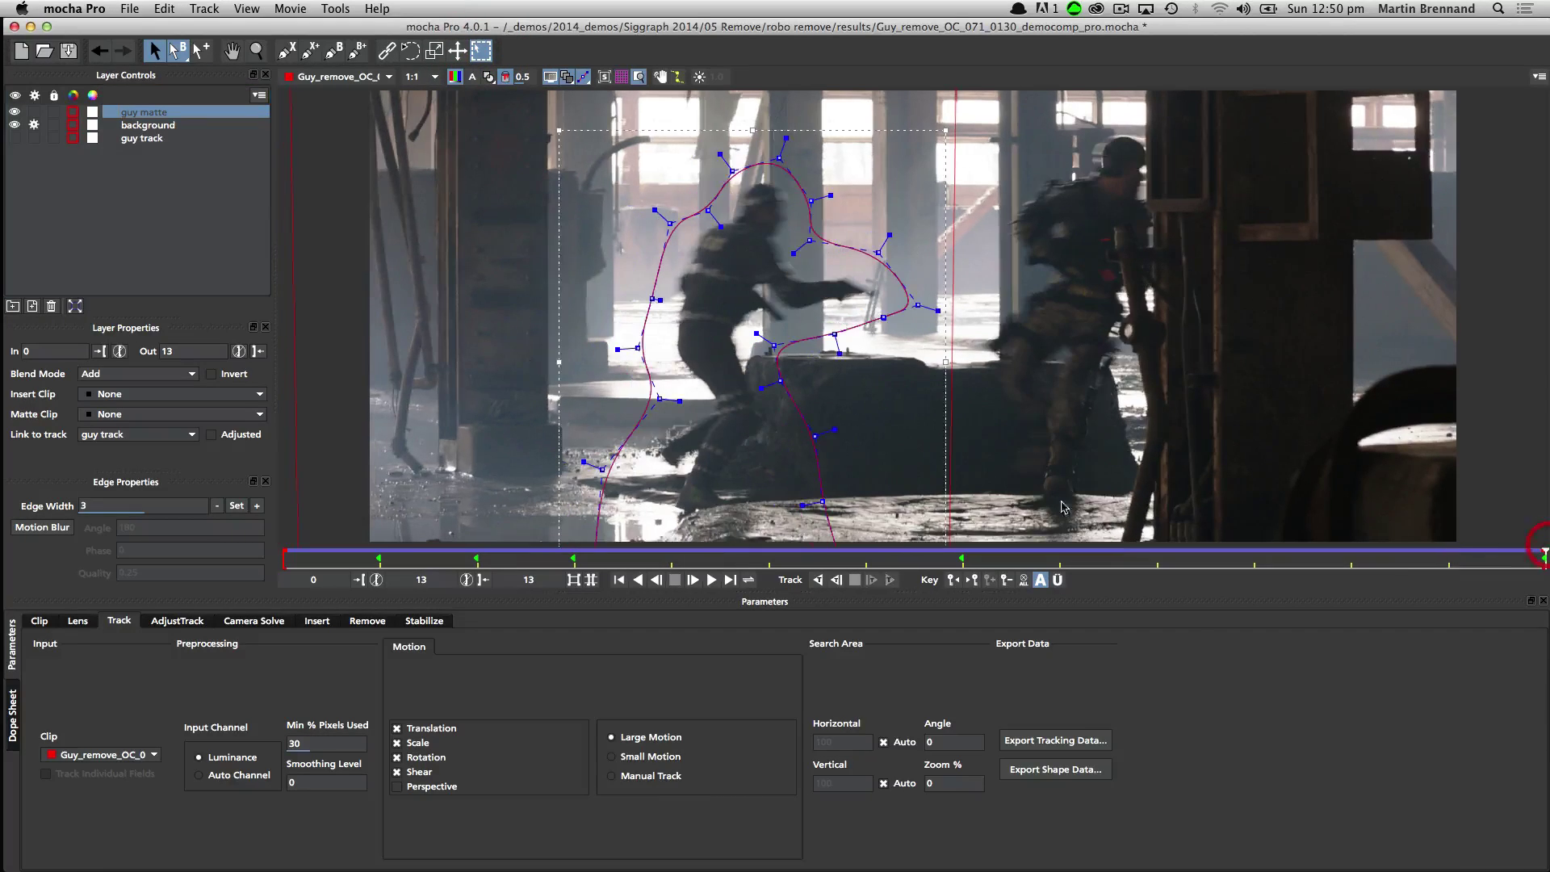
left_click(367, 623)
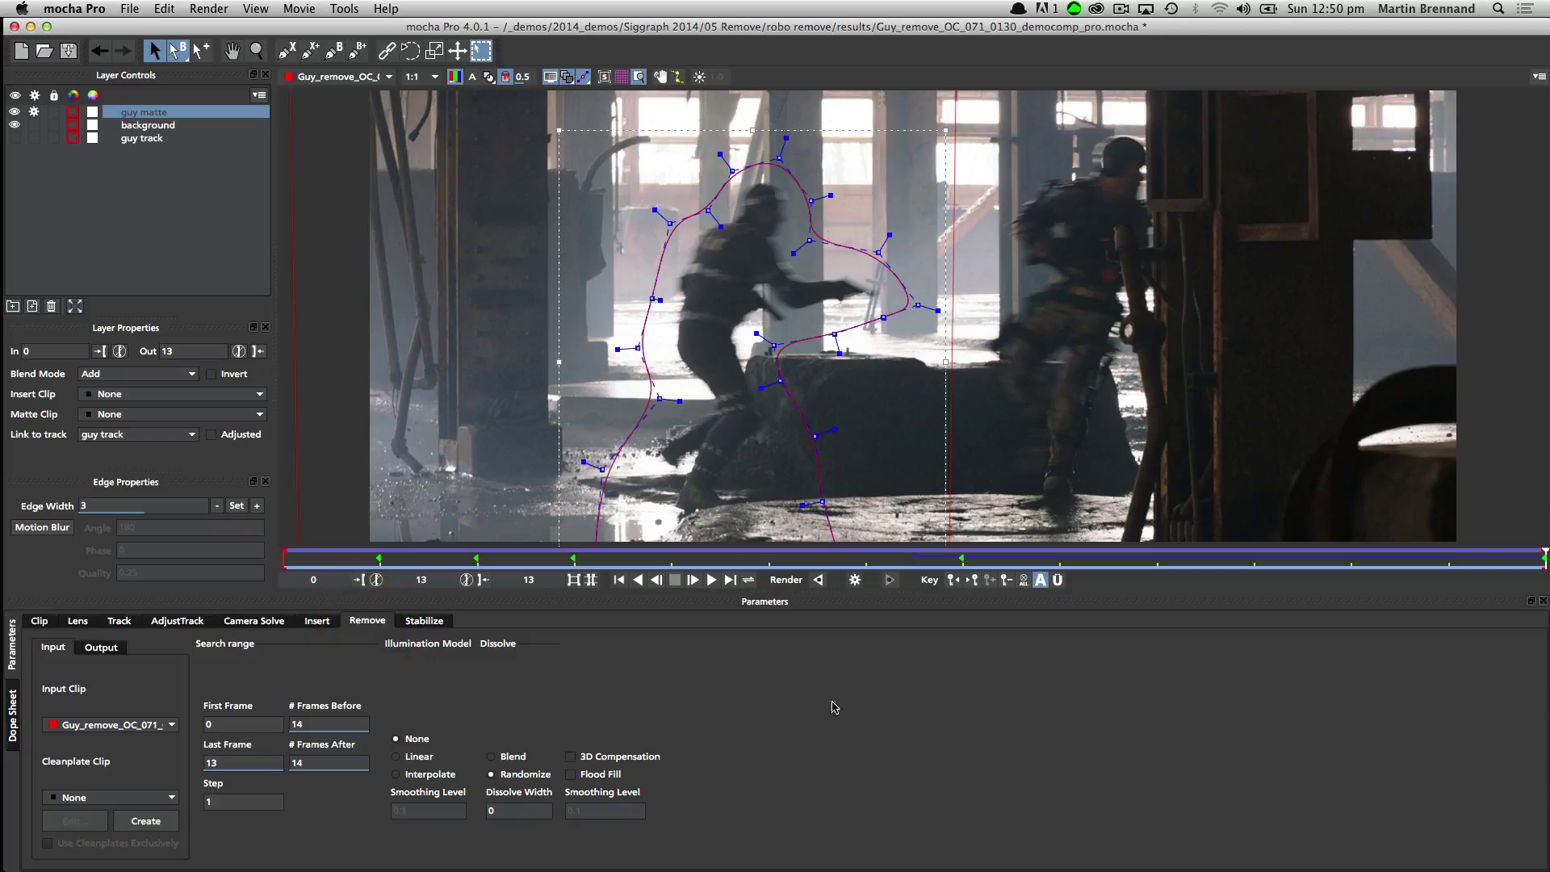
left_click(818, 580)
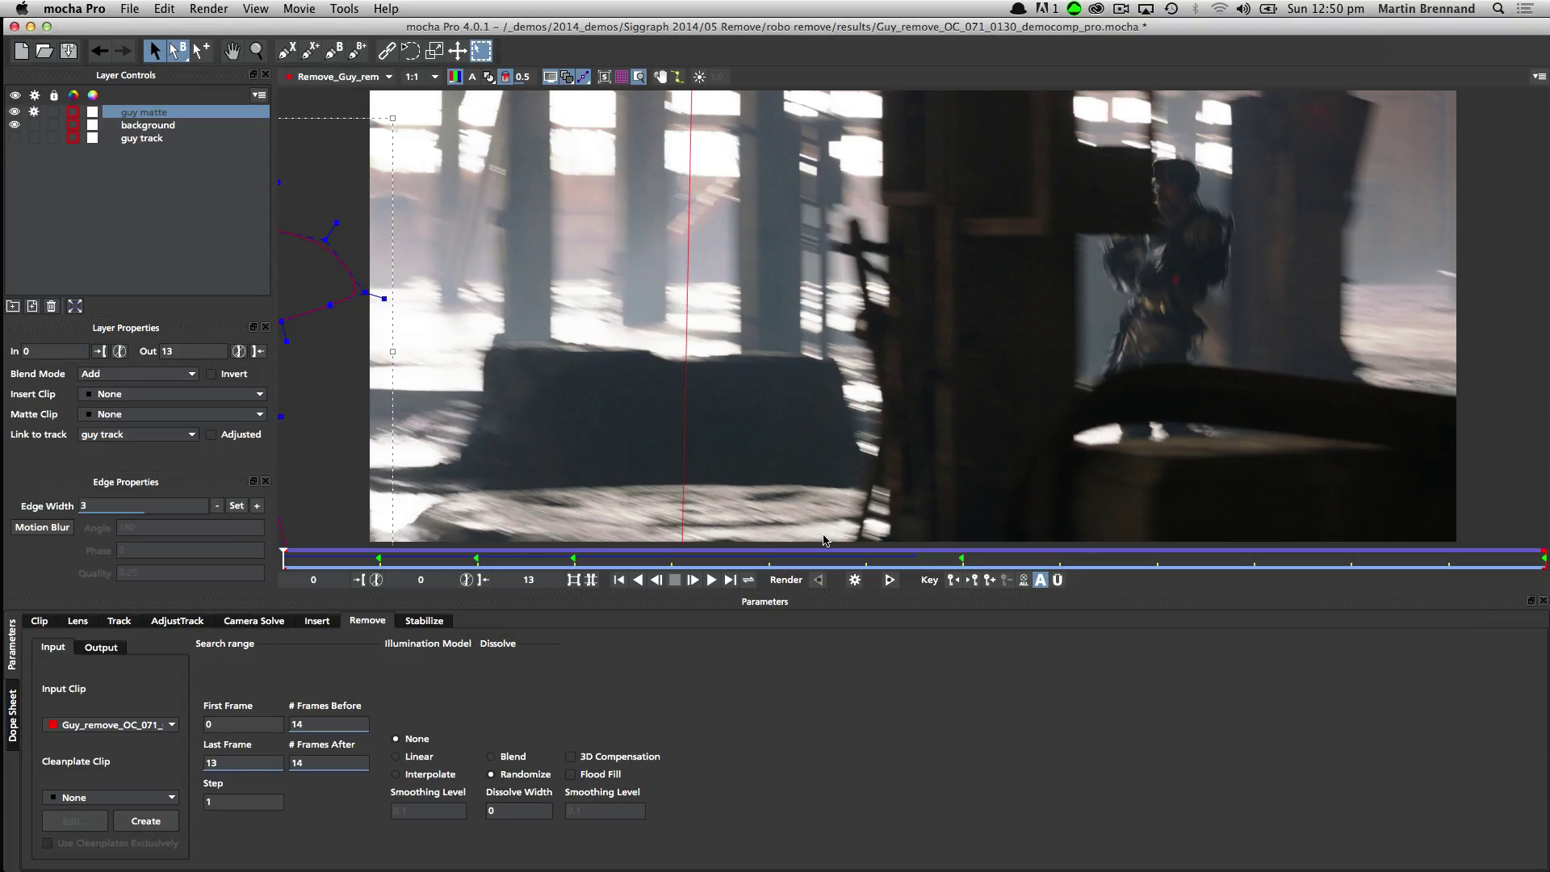
Play the rendered Remove clip and compare it with the original Guy_remove clip, finishing on the removal result.
key("space")
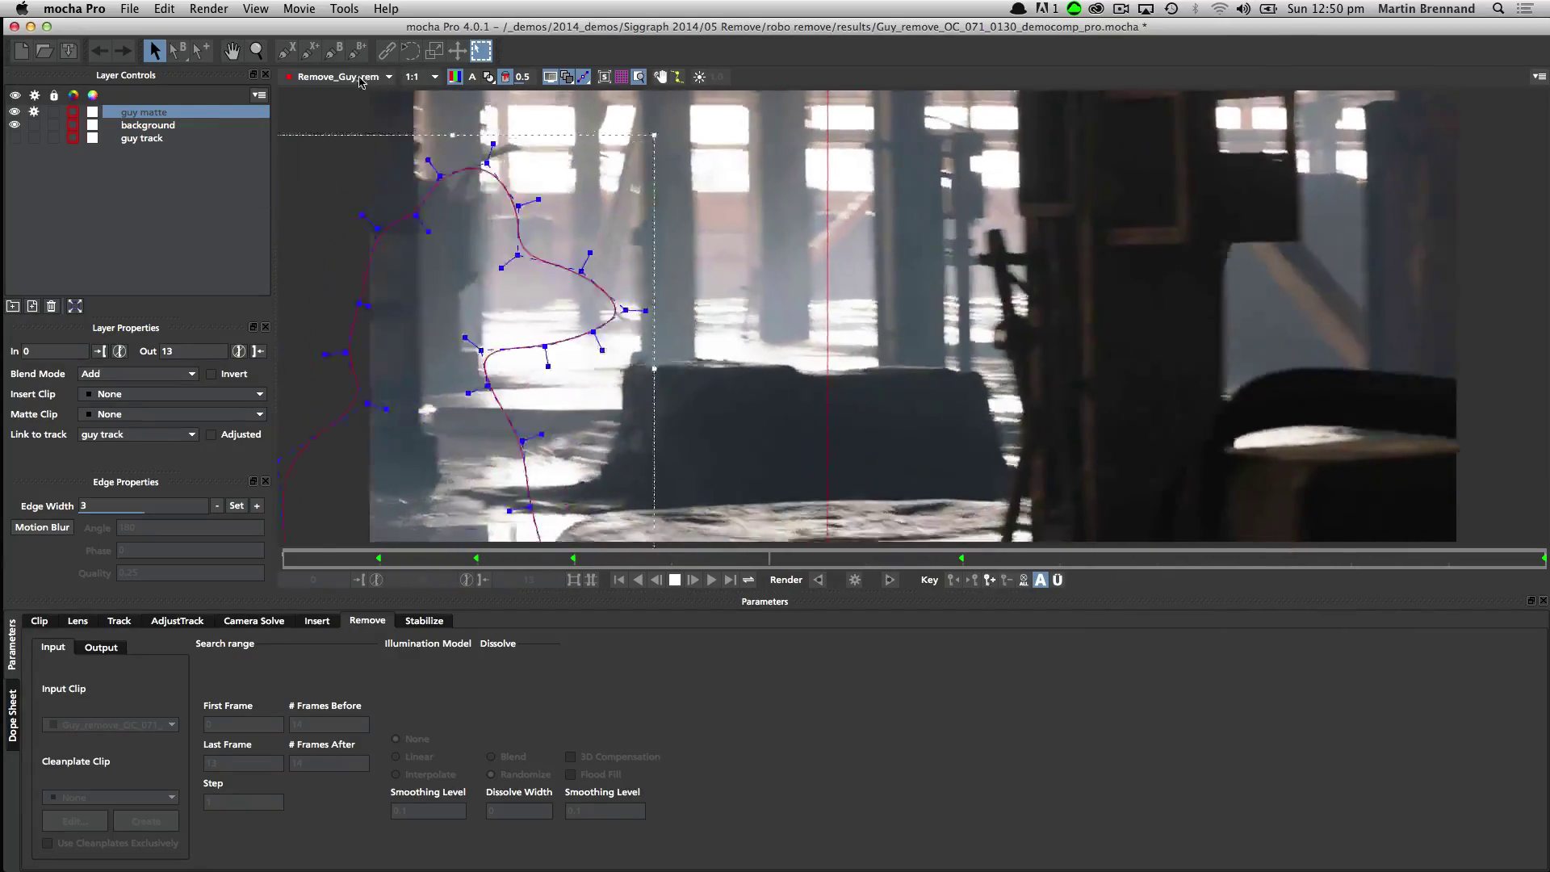
left_click(353, 78)
left_click(353, 92)
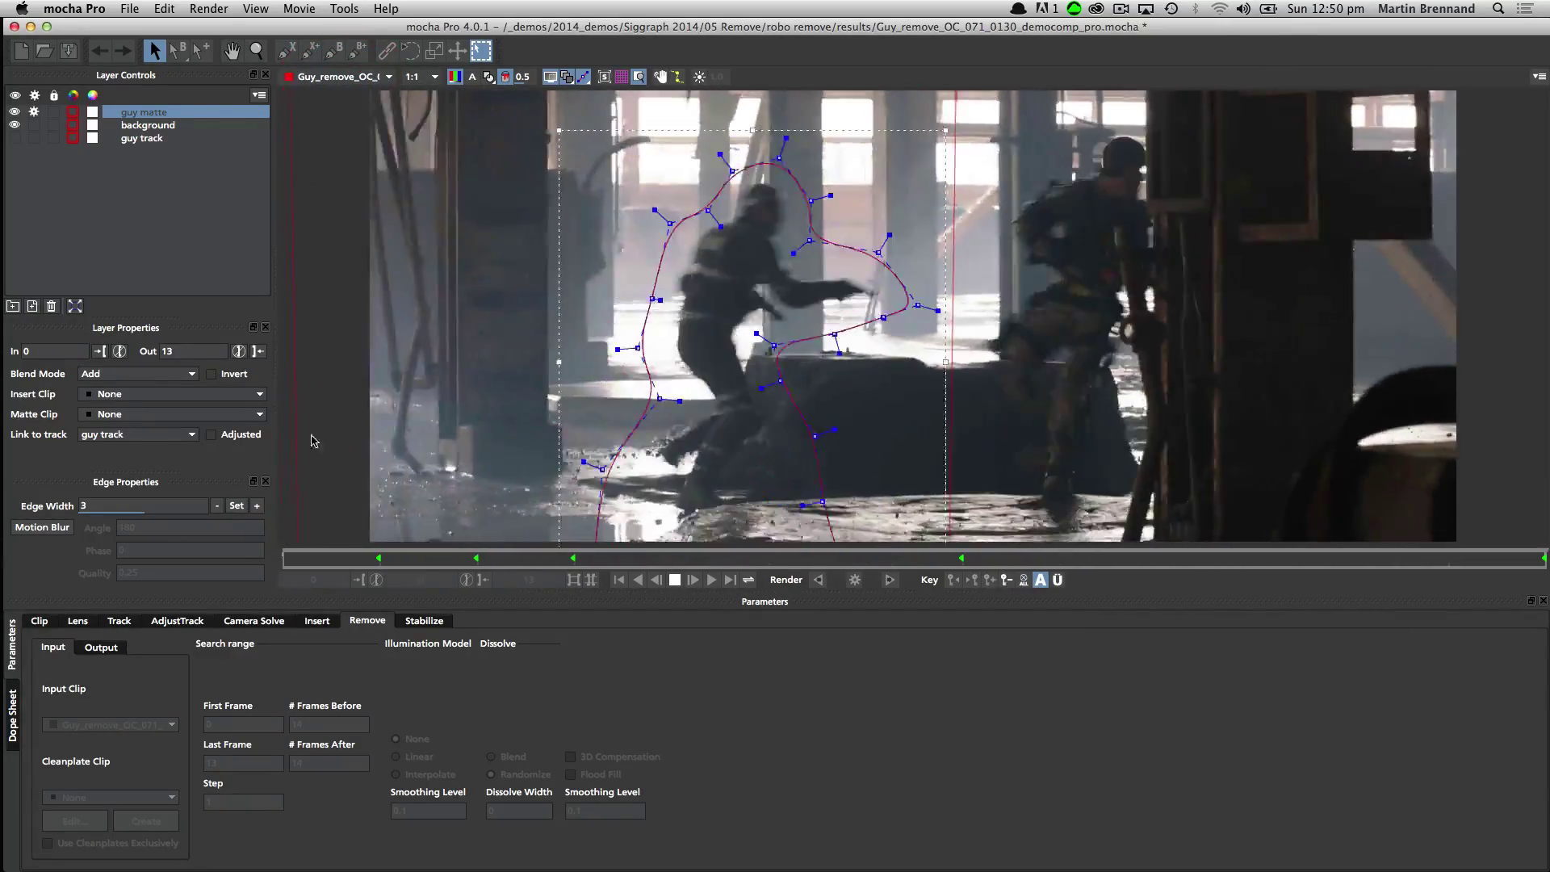
left_click(339, 106)
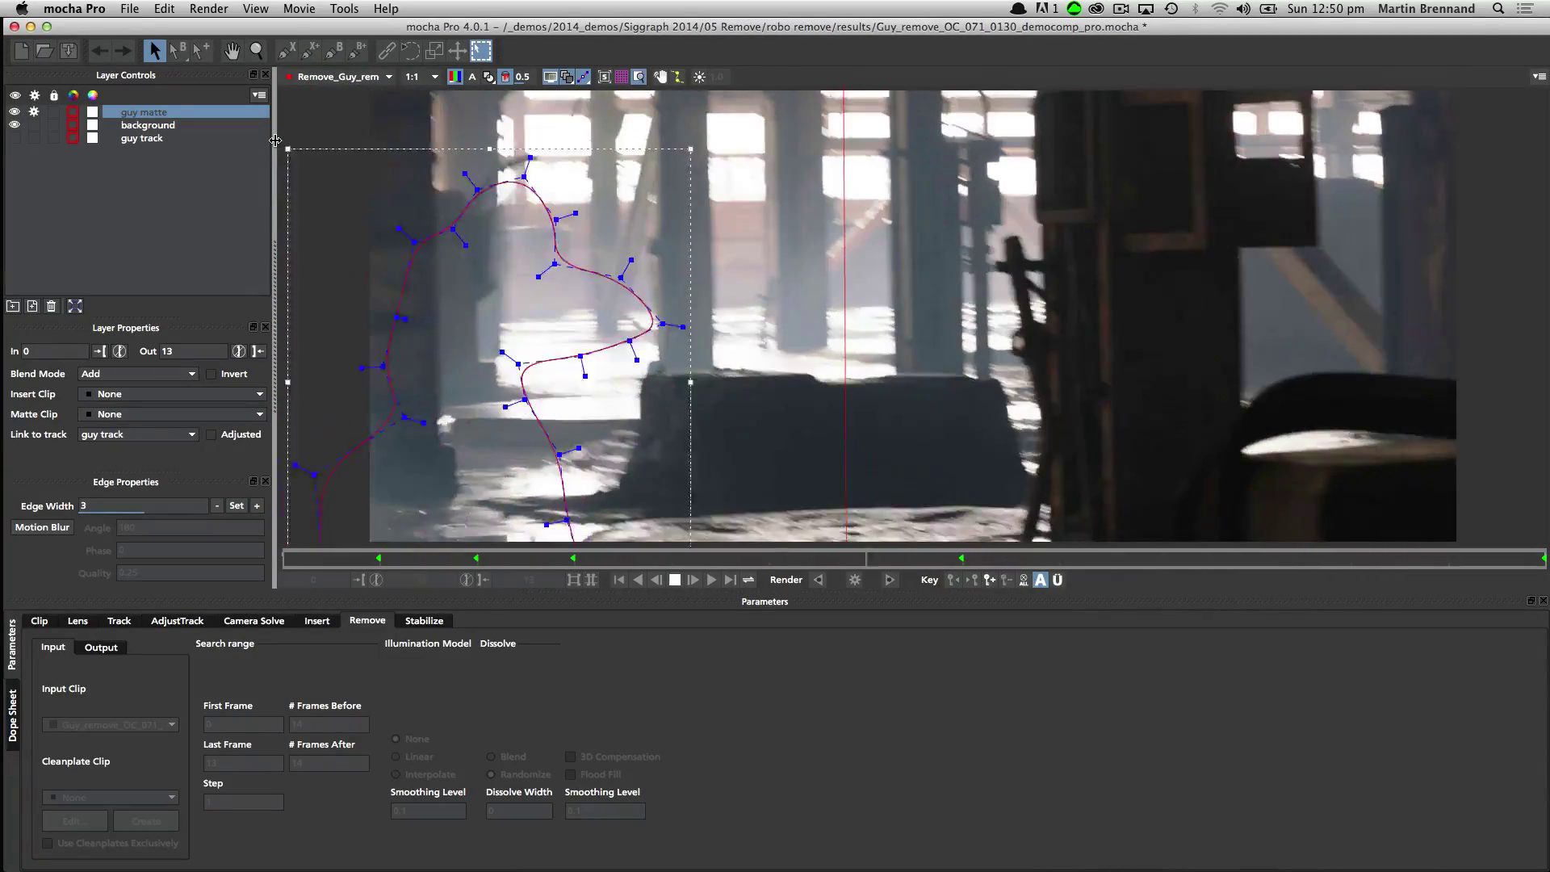
key("space")
key("space")
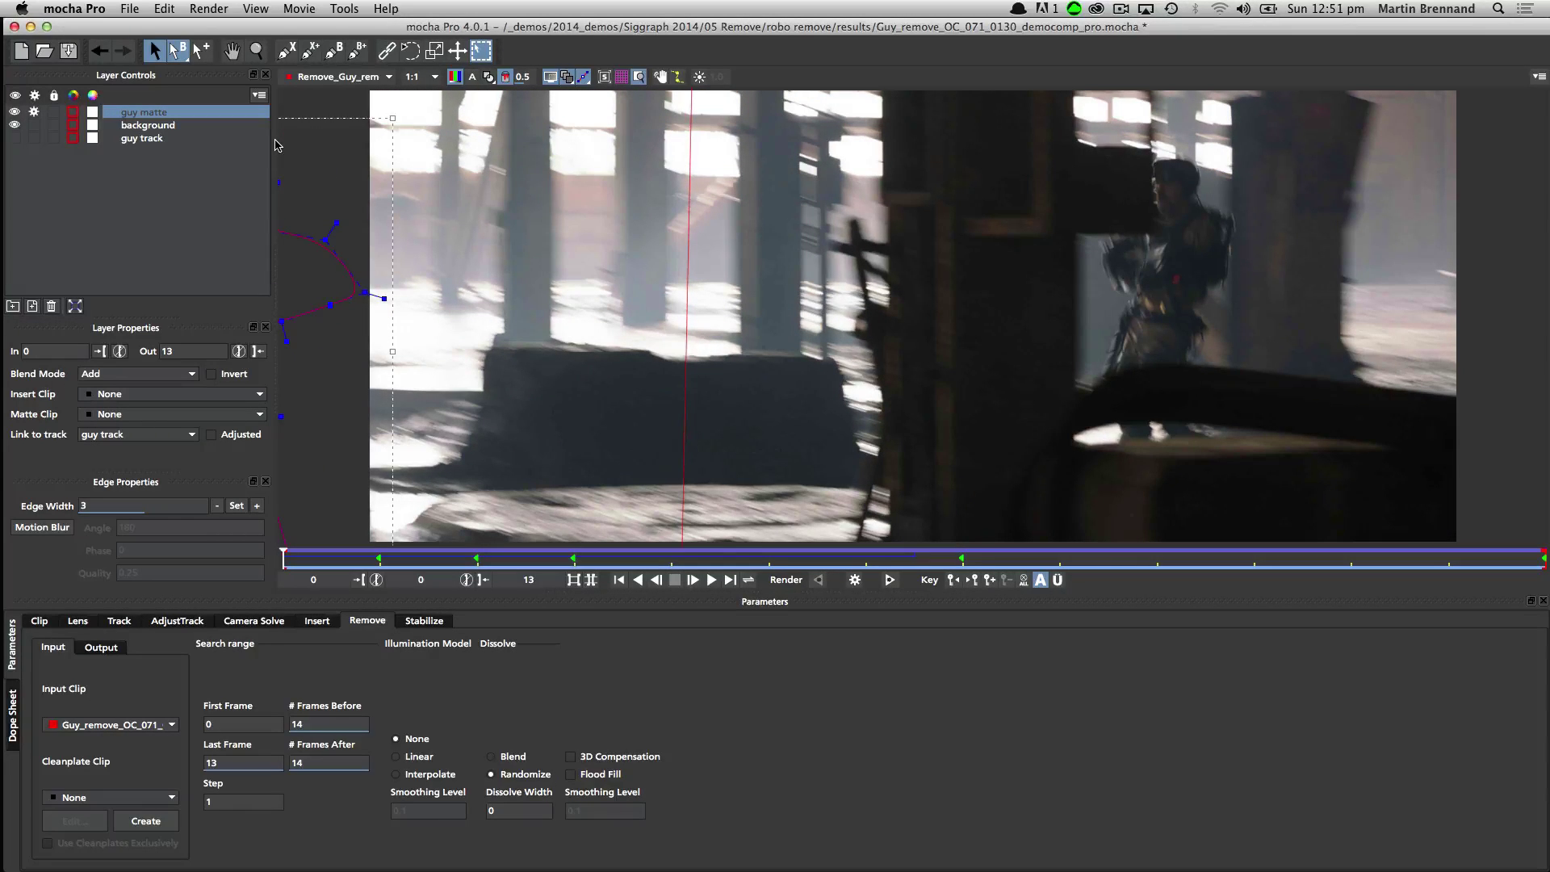
key("space")
Open the GLORY_LAST MAN STANDING_Girls_widepan.mocha project without saving the current one, and play its clip.
left_click(129, 8)
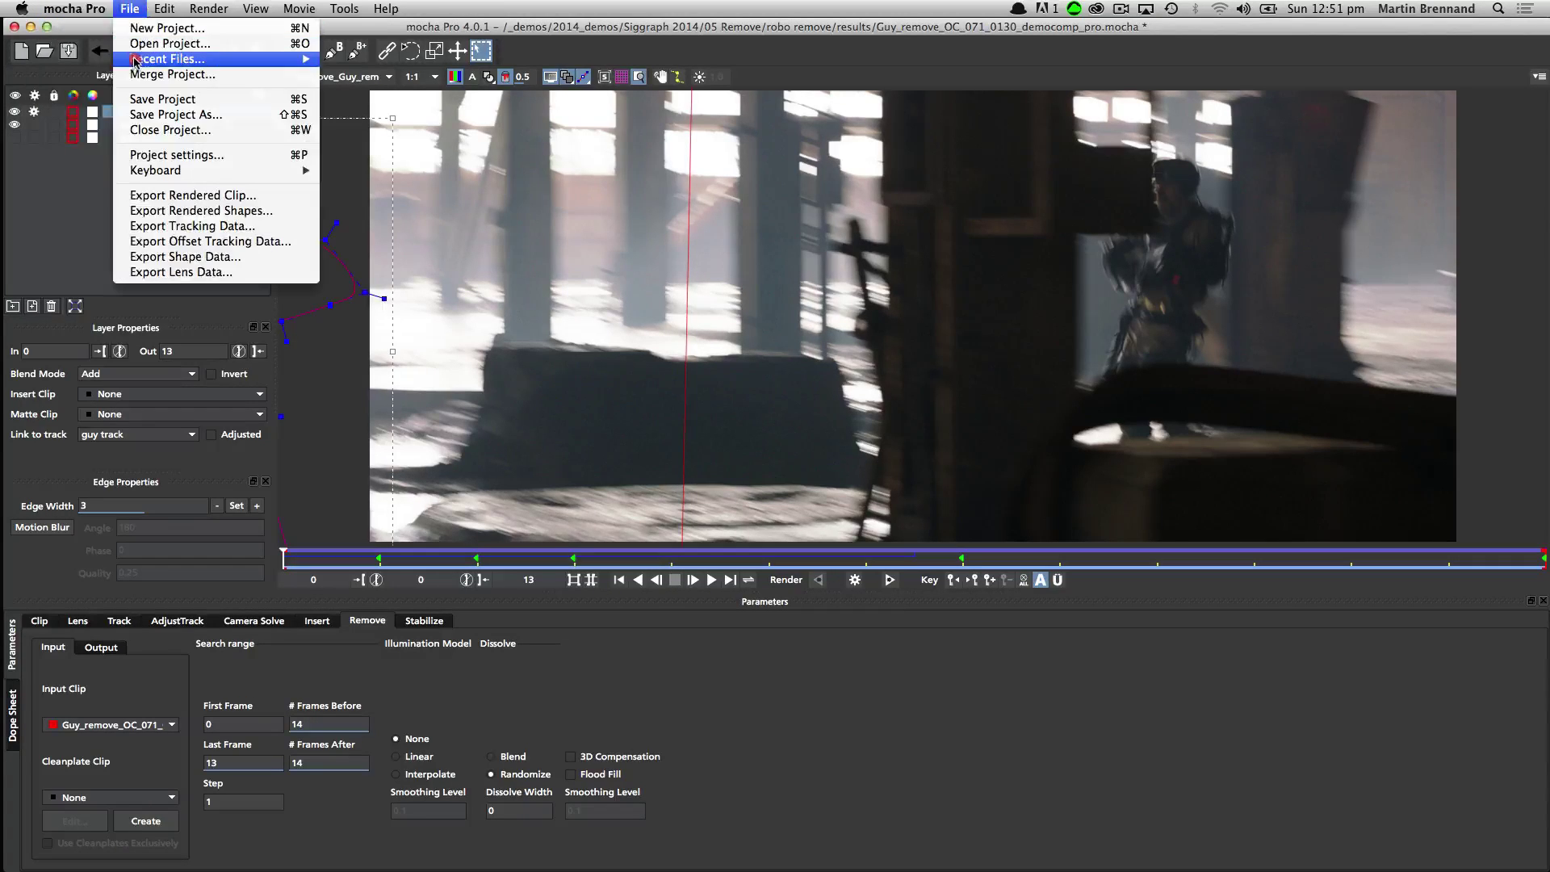
mouse_move(166, 59)
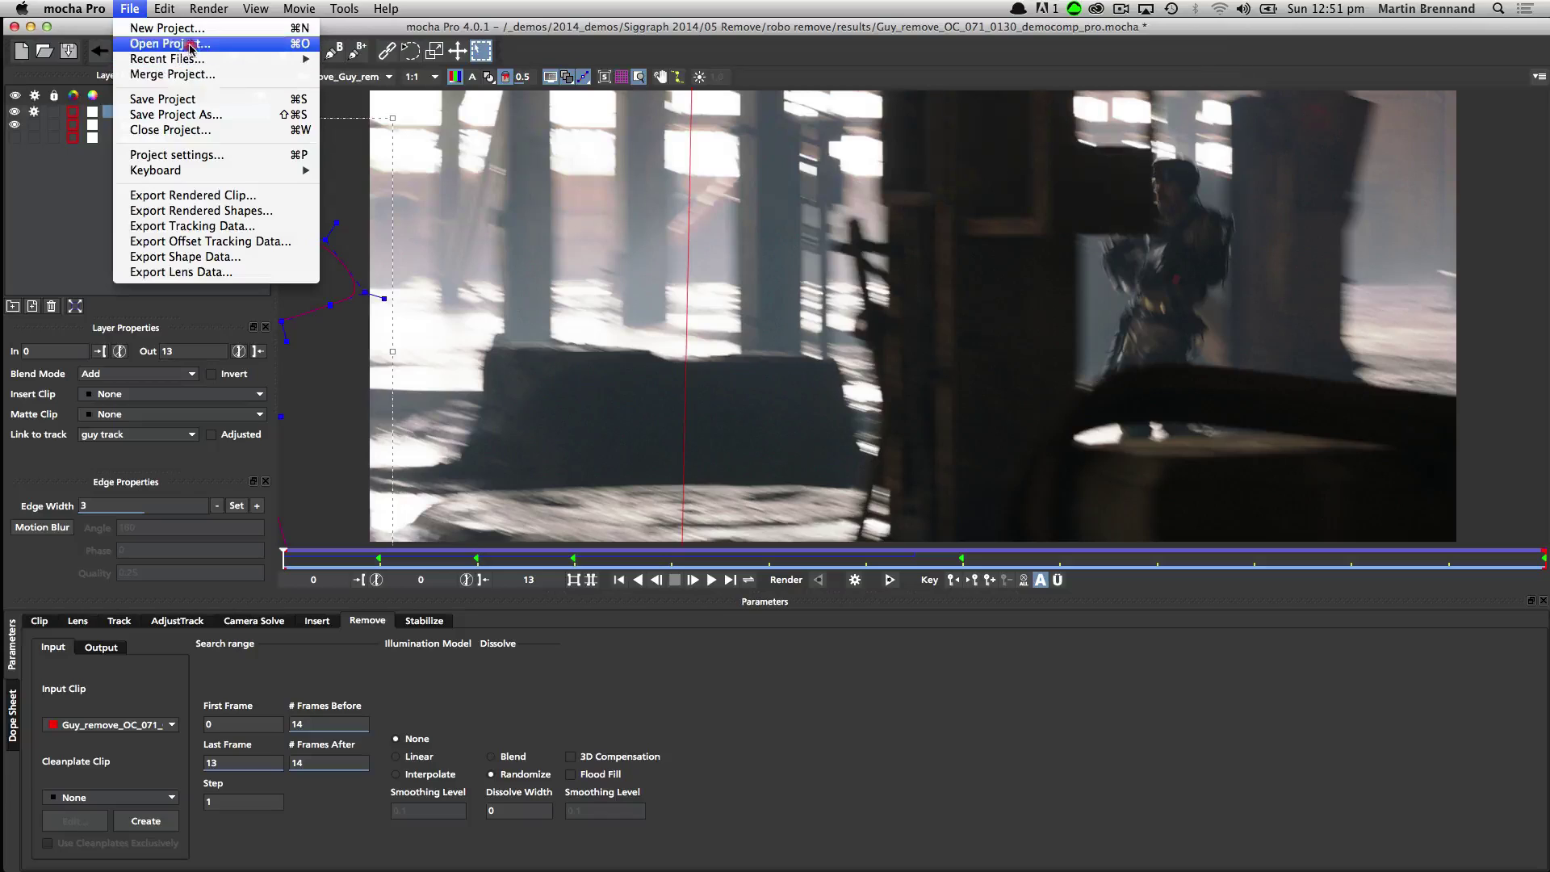
left_click(171, 44)
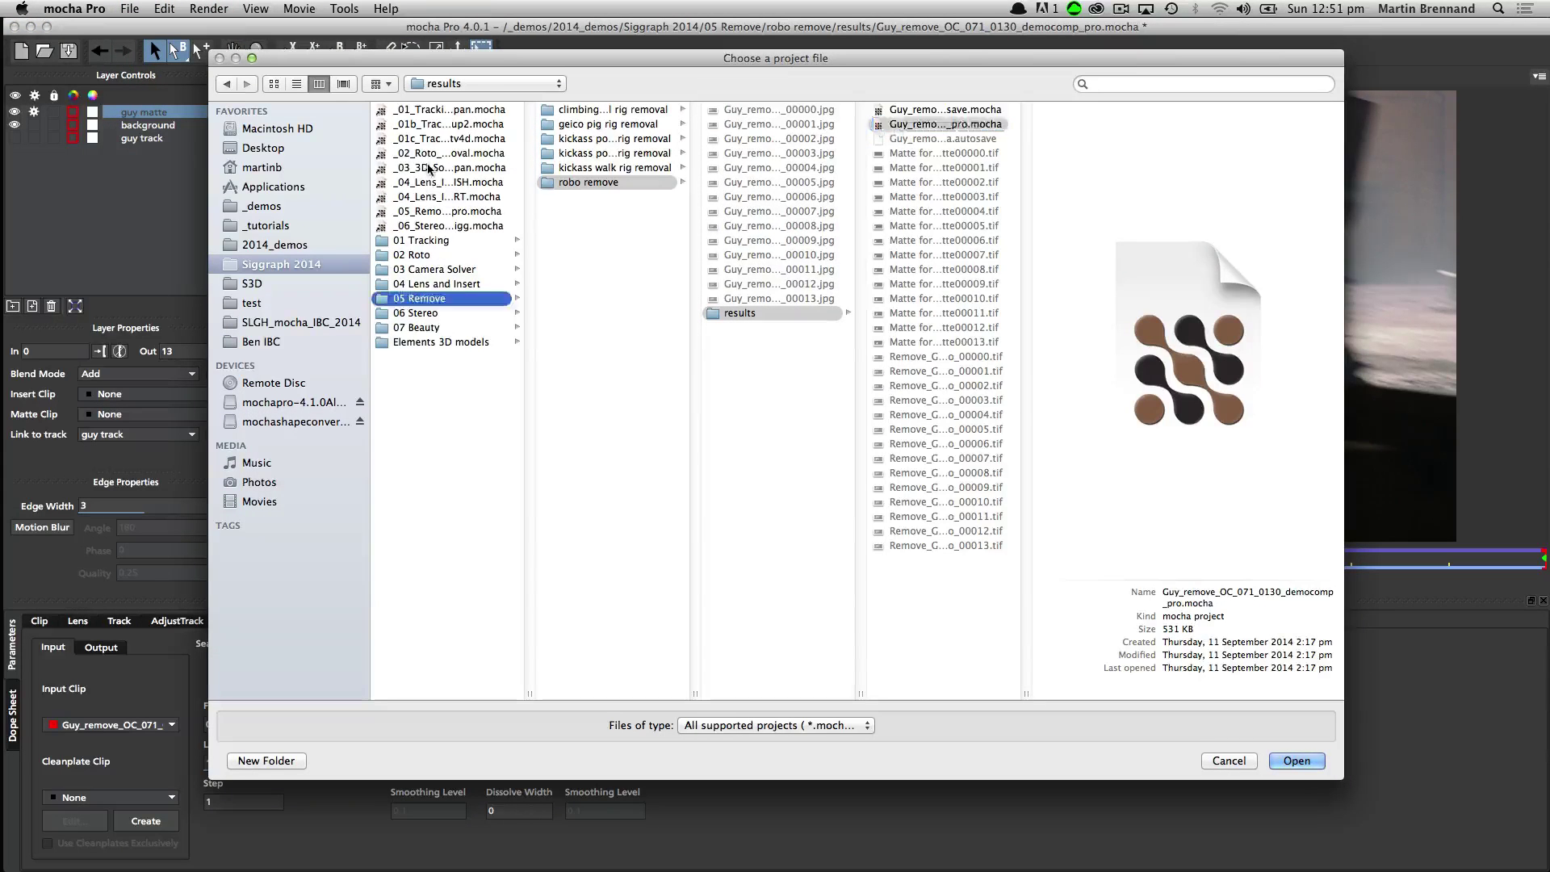
left_click(440, 167)
left_click(1295, 760)
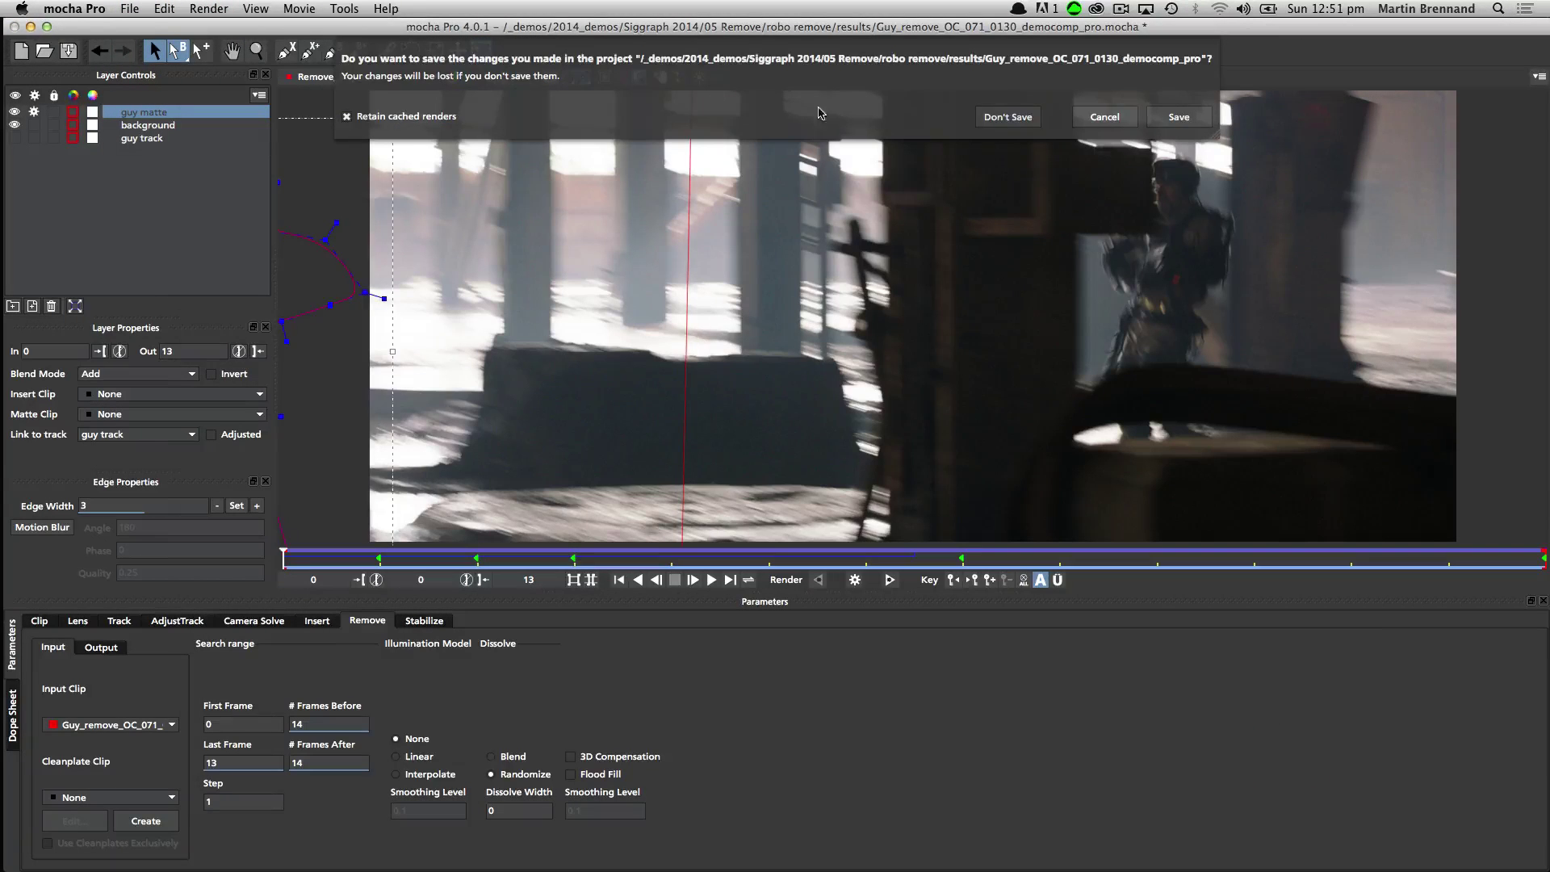
left_click(1007, 117)
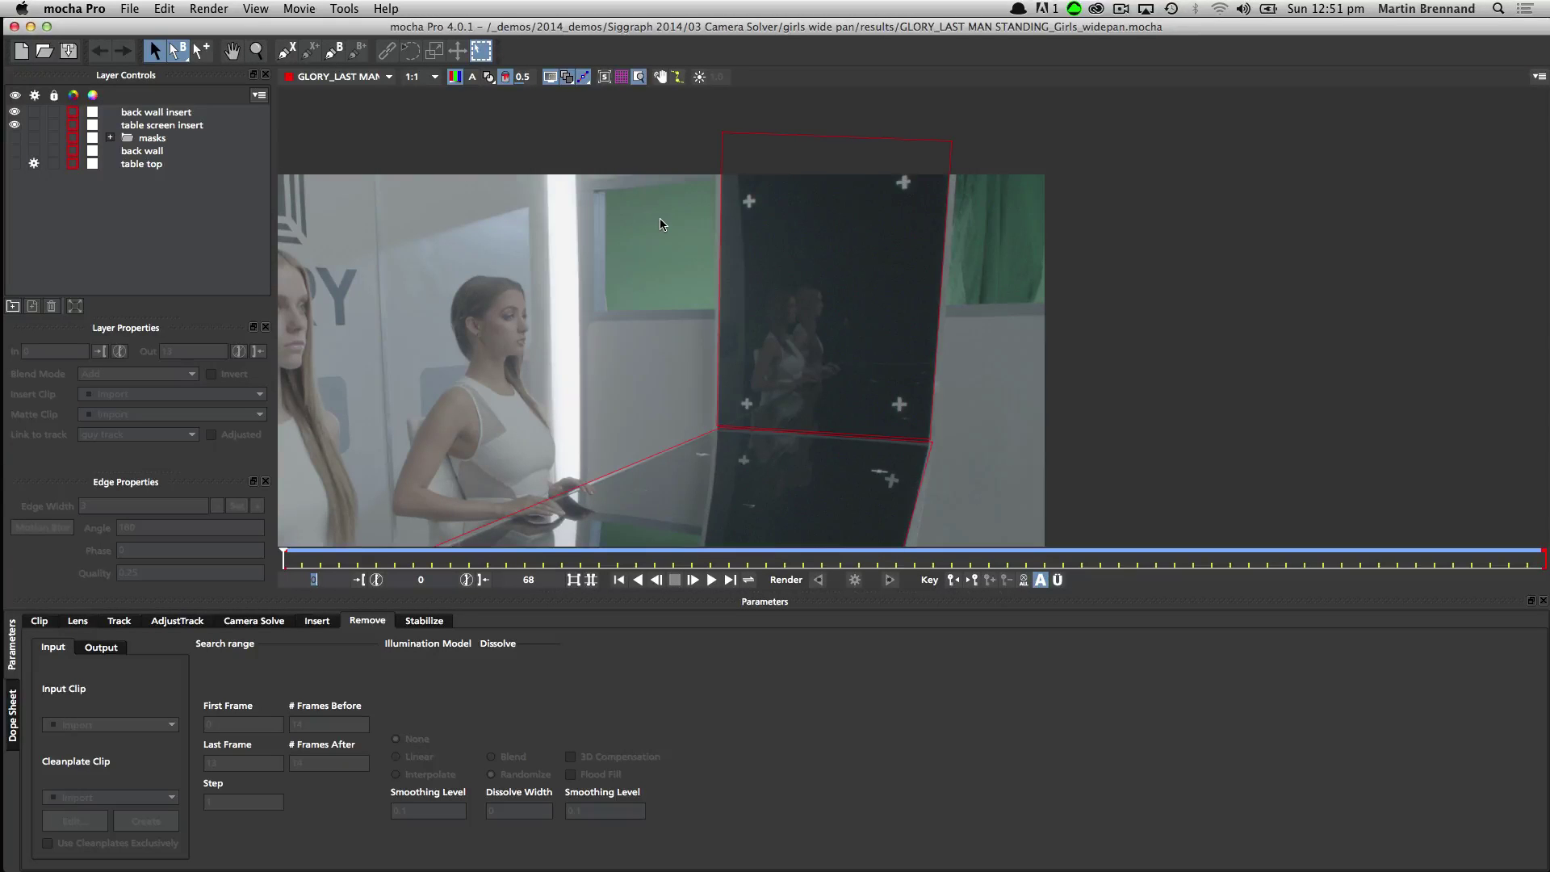
left_click(1128, 318)
key("space")
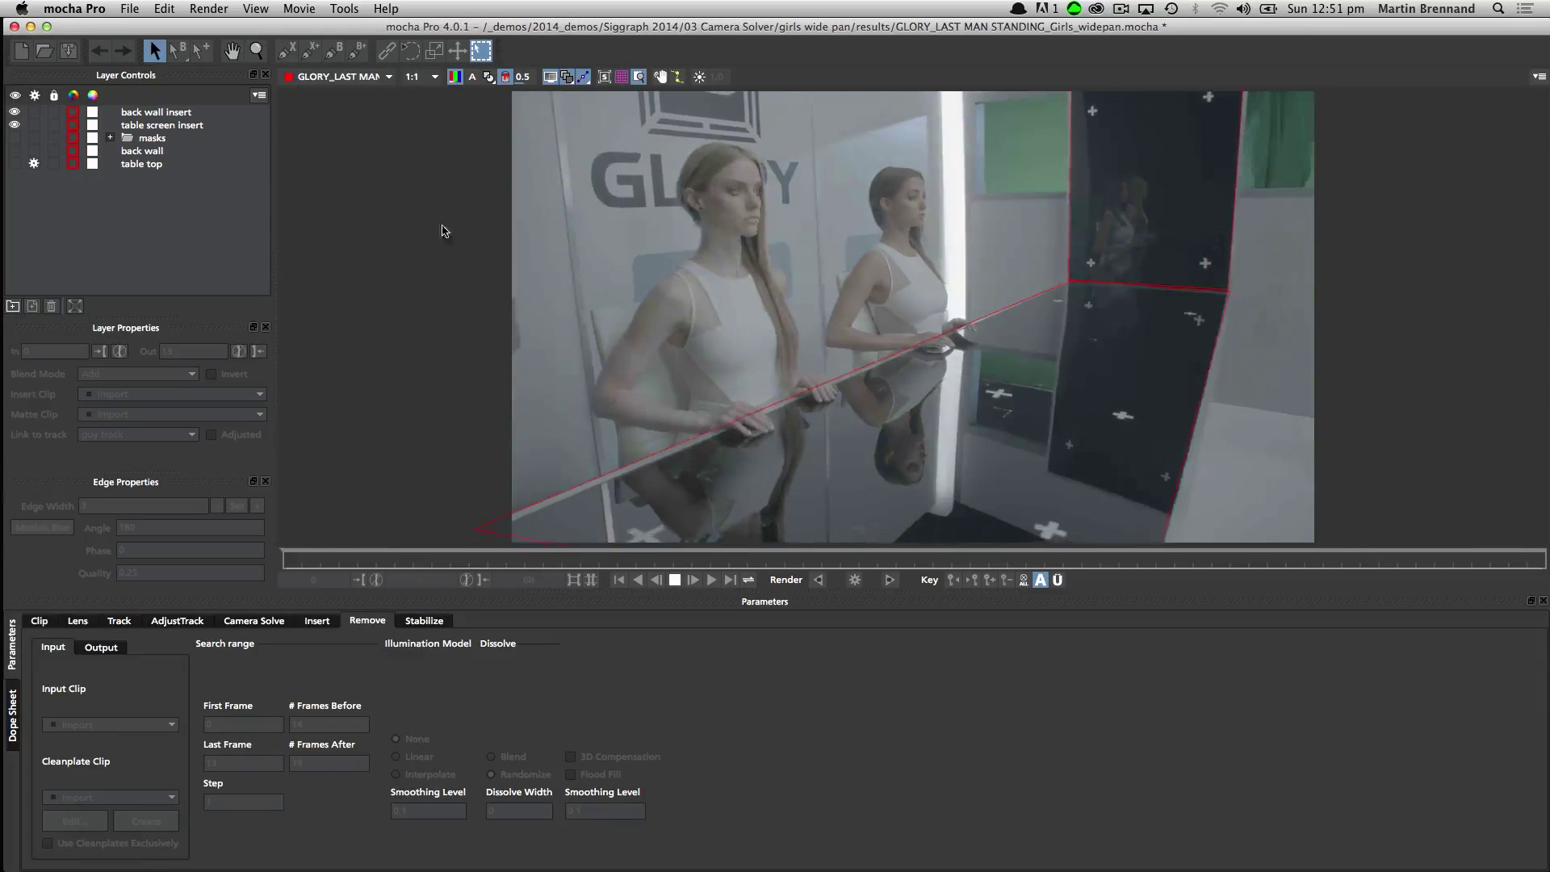
Inspect the planar tracking grids of the back wall insert and table top layers during playback, stopping at frame 50.
left_click(171, 113)
left_click(622, 77)
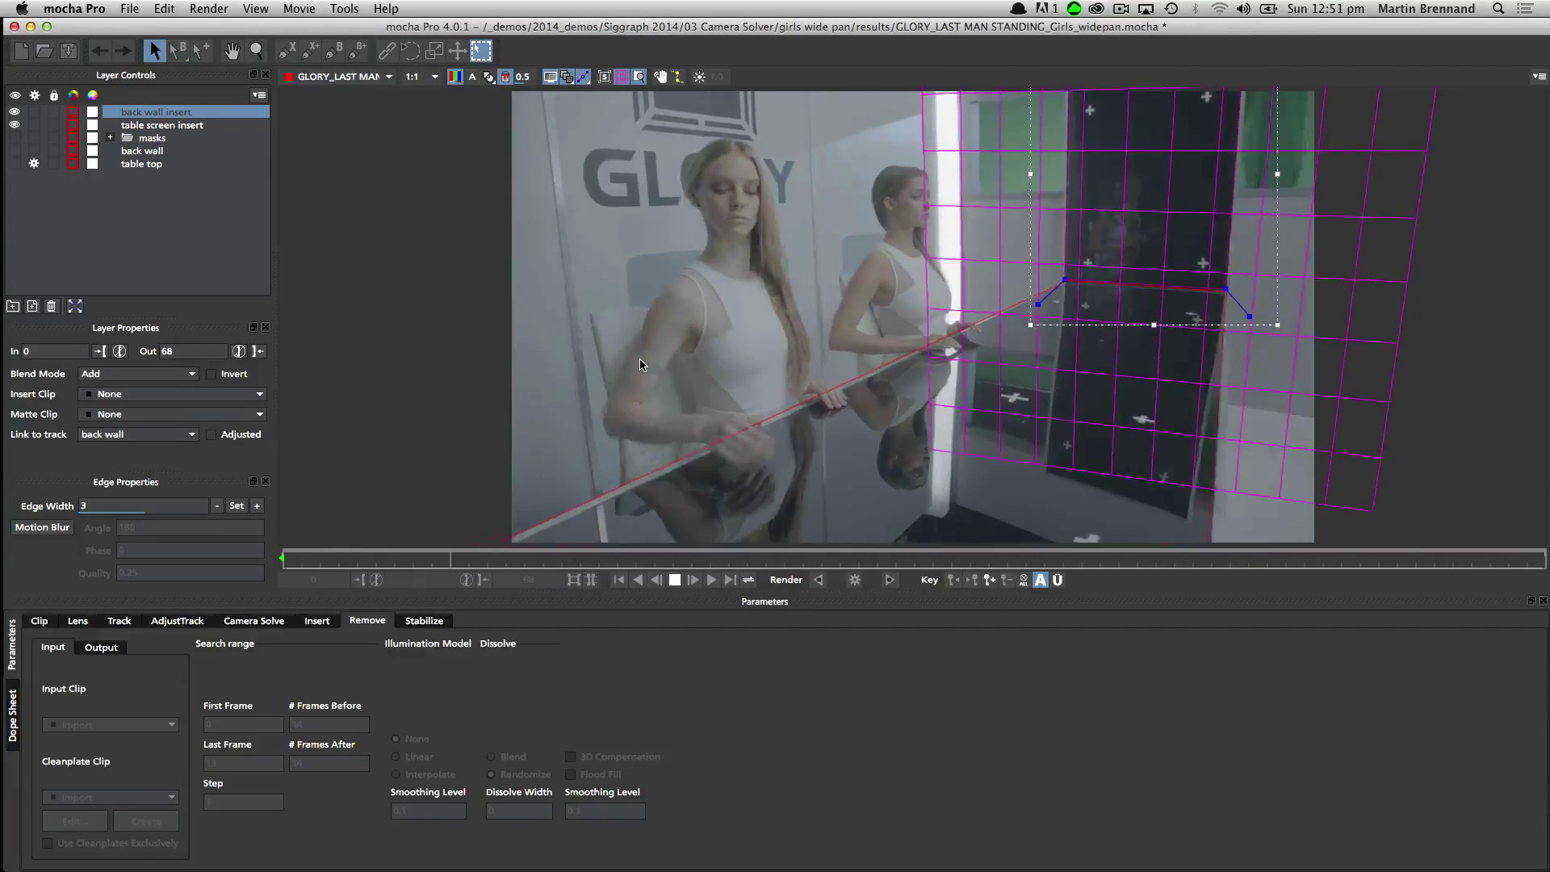
left_click(953, 444)
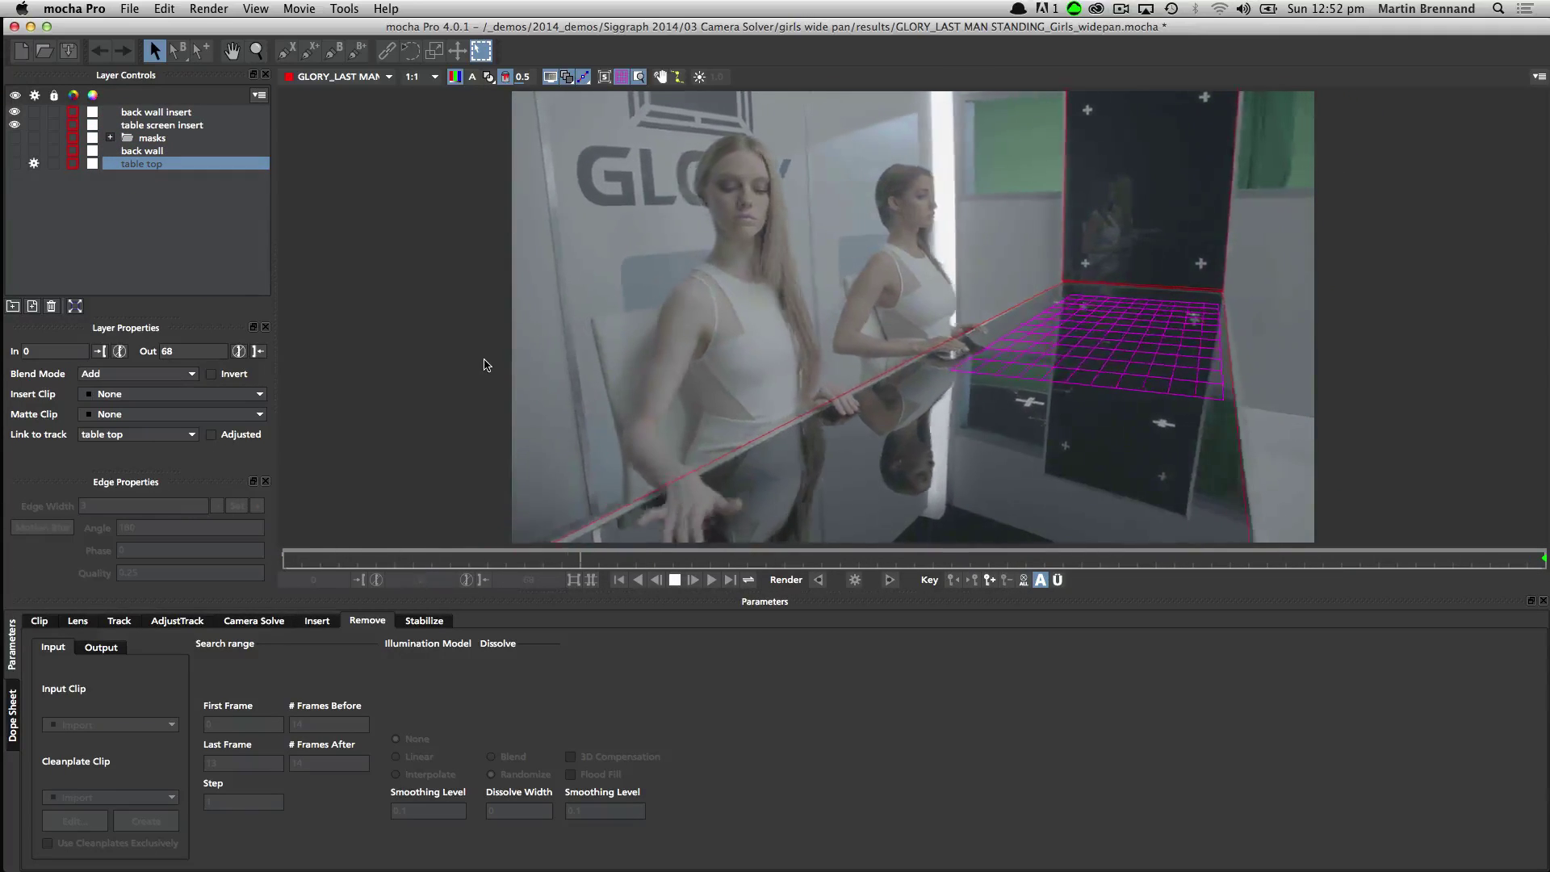
key("space")
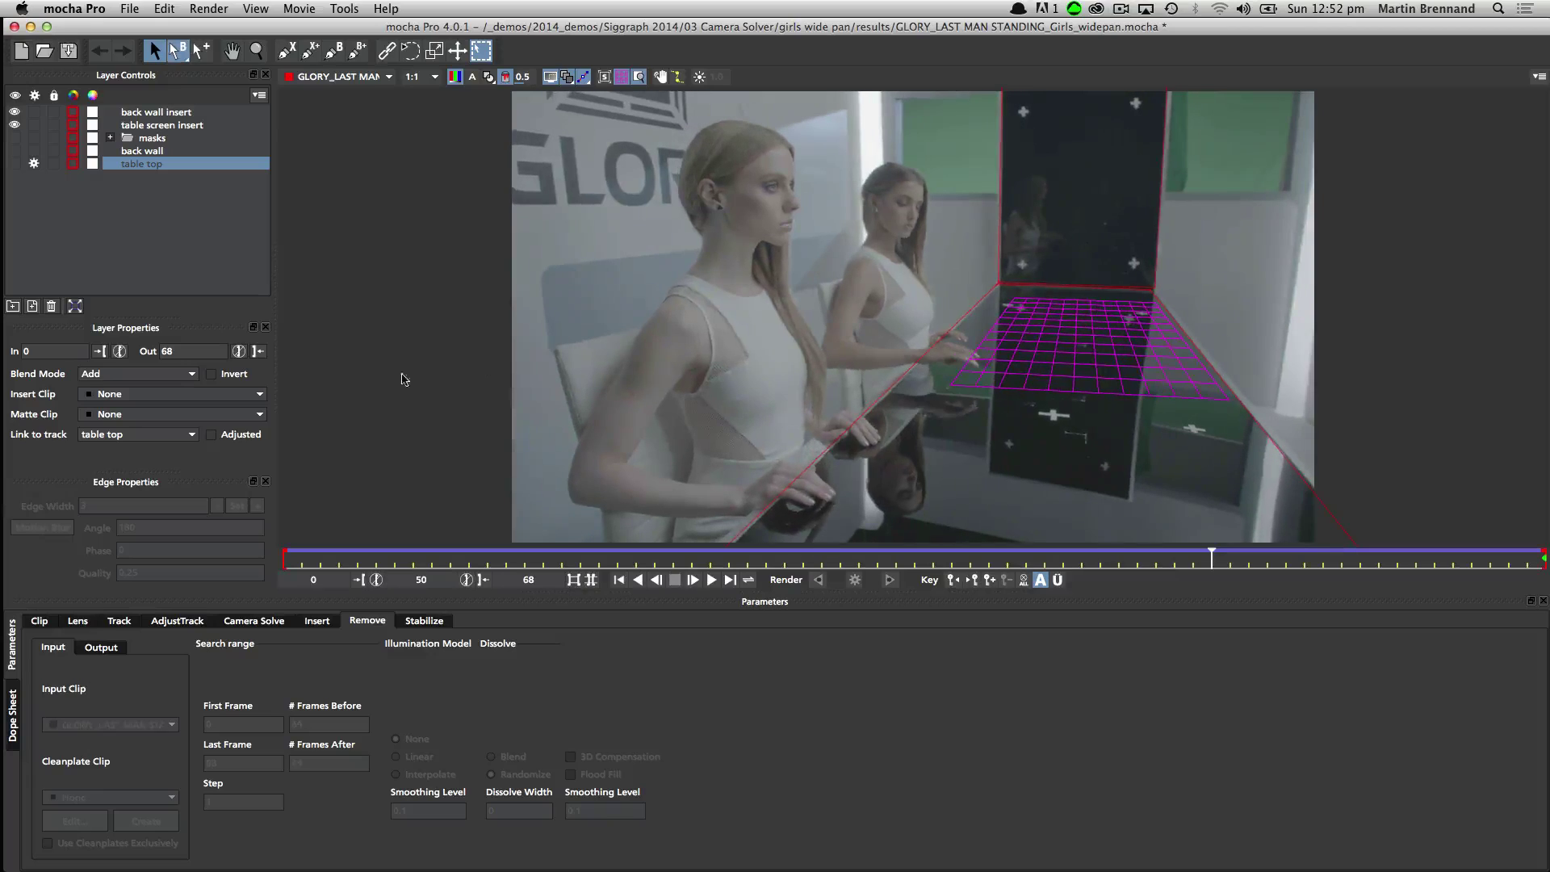
Solve the 3D camera from the back wall and table top layers together, using Large Parallax Change as the camera type.
left_click(155, 151)
left_click(206, 164)
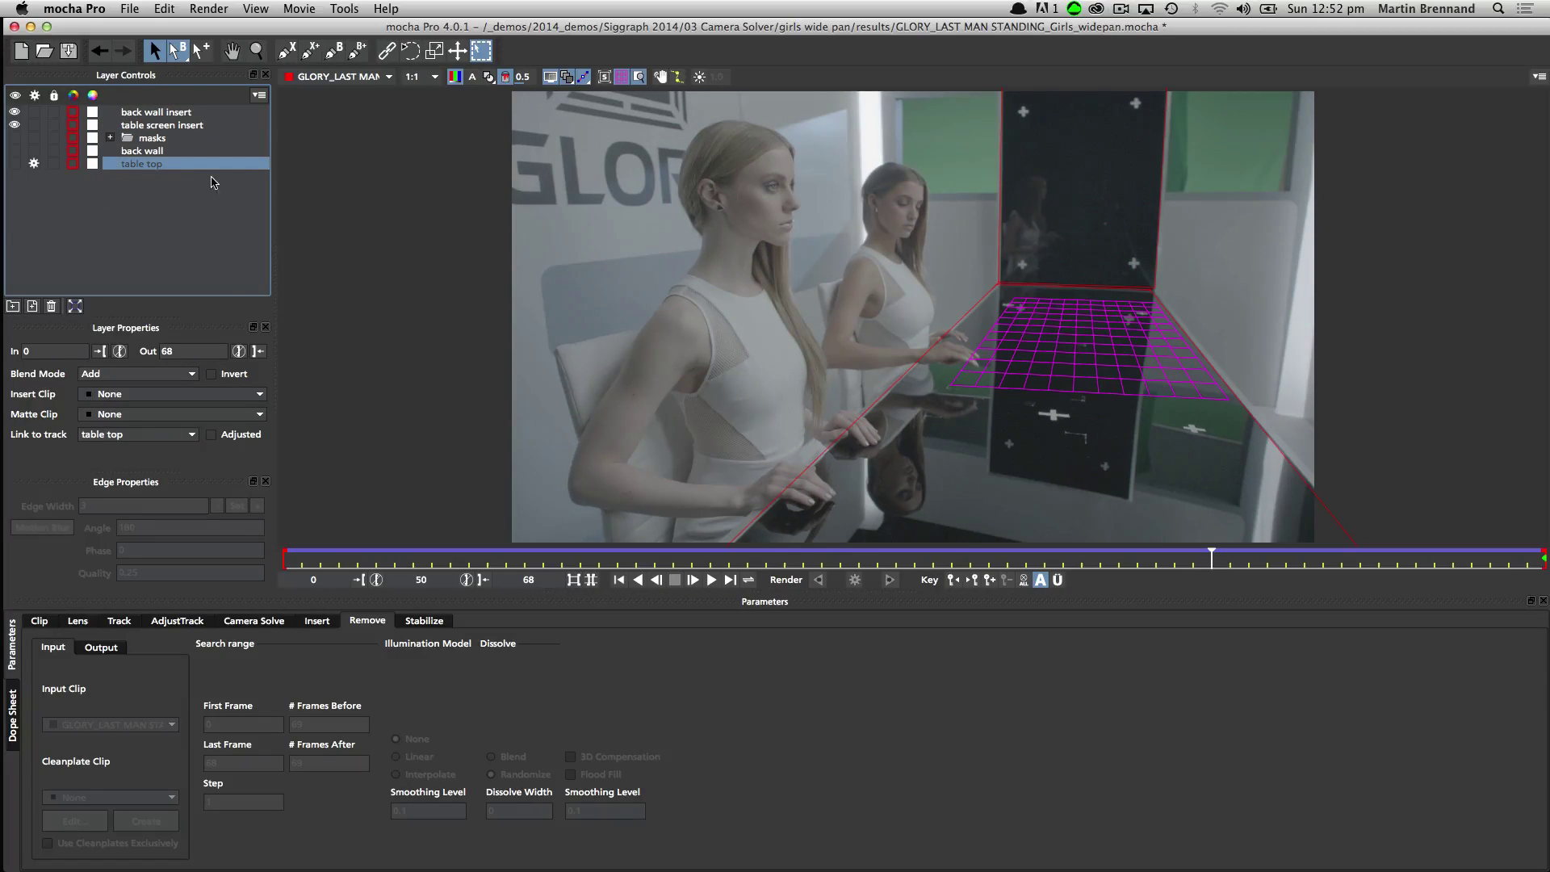
left_click(152, 154, "shift")
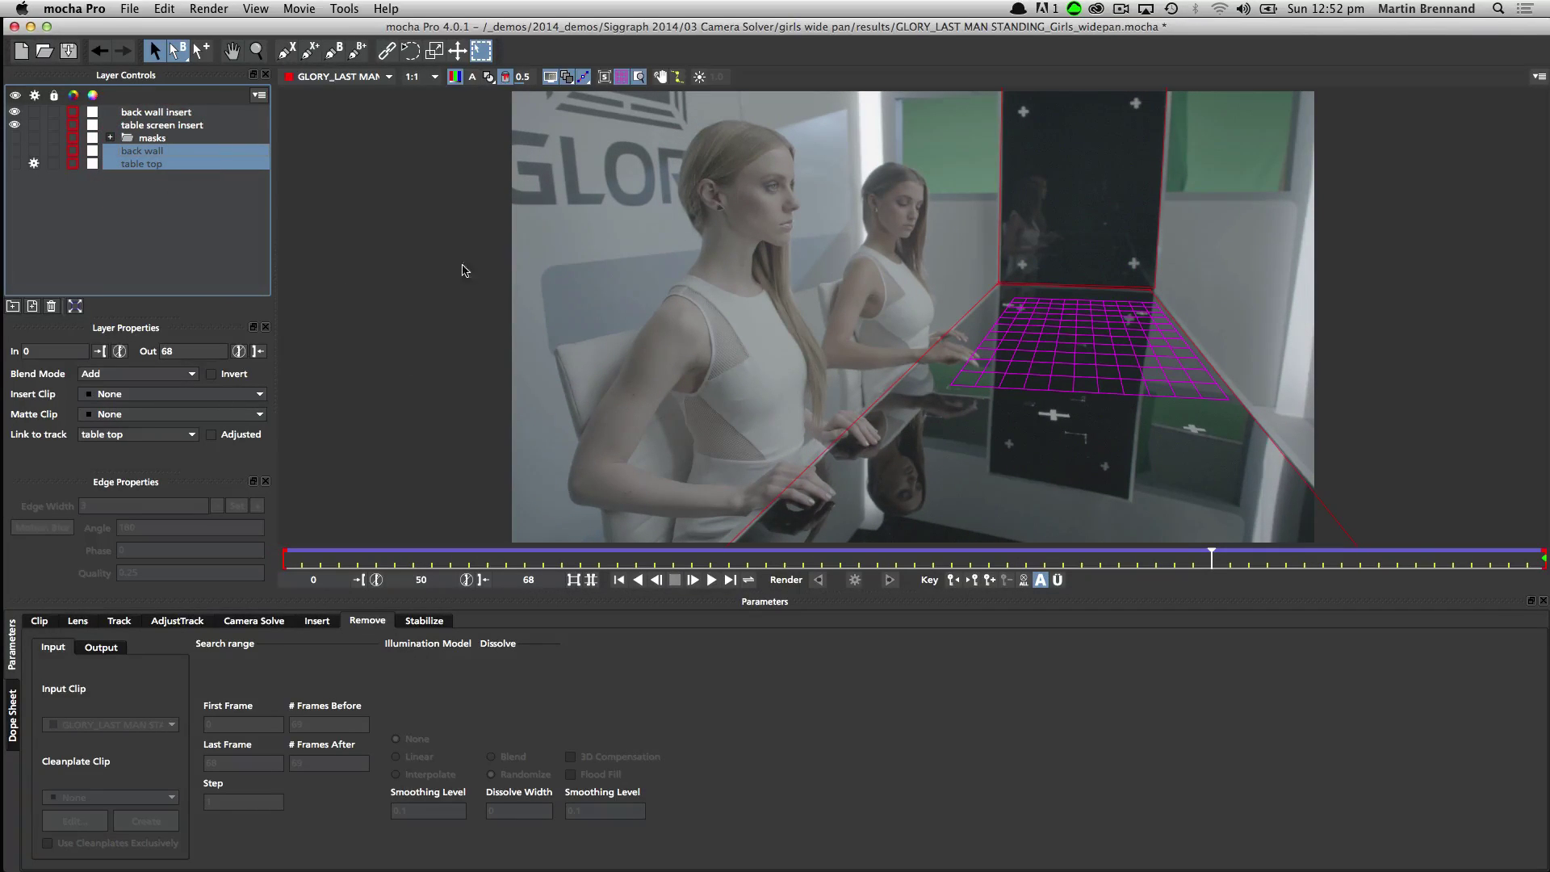
left_click(256, 622)
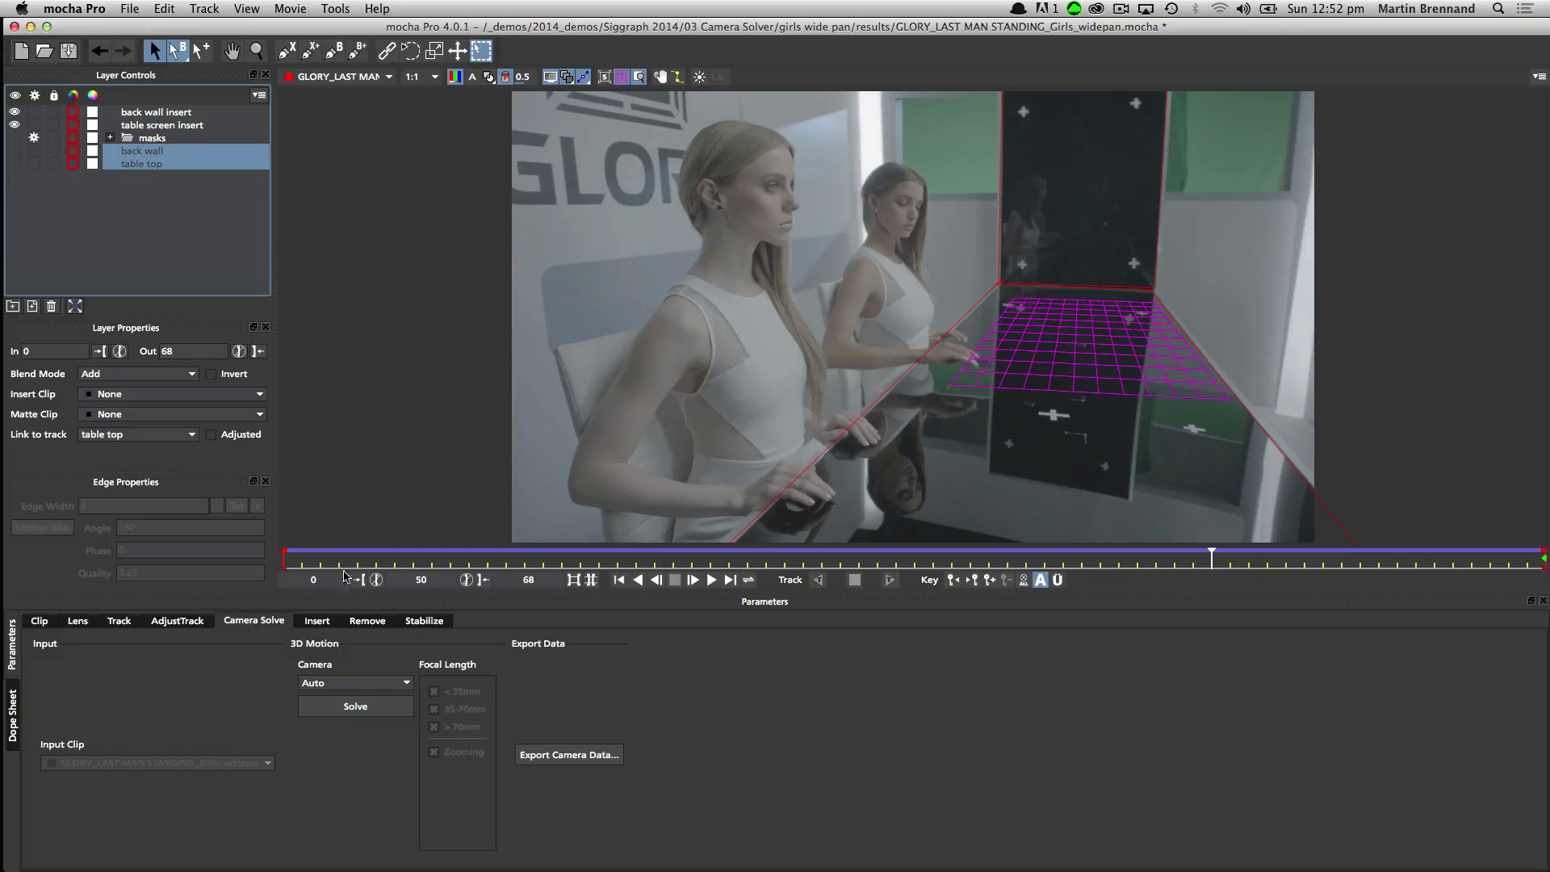
left_click(352, 688)
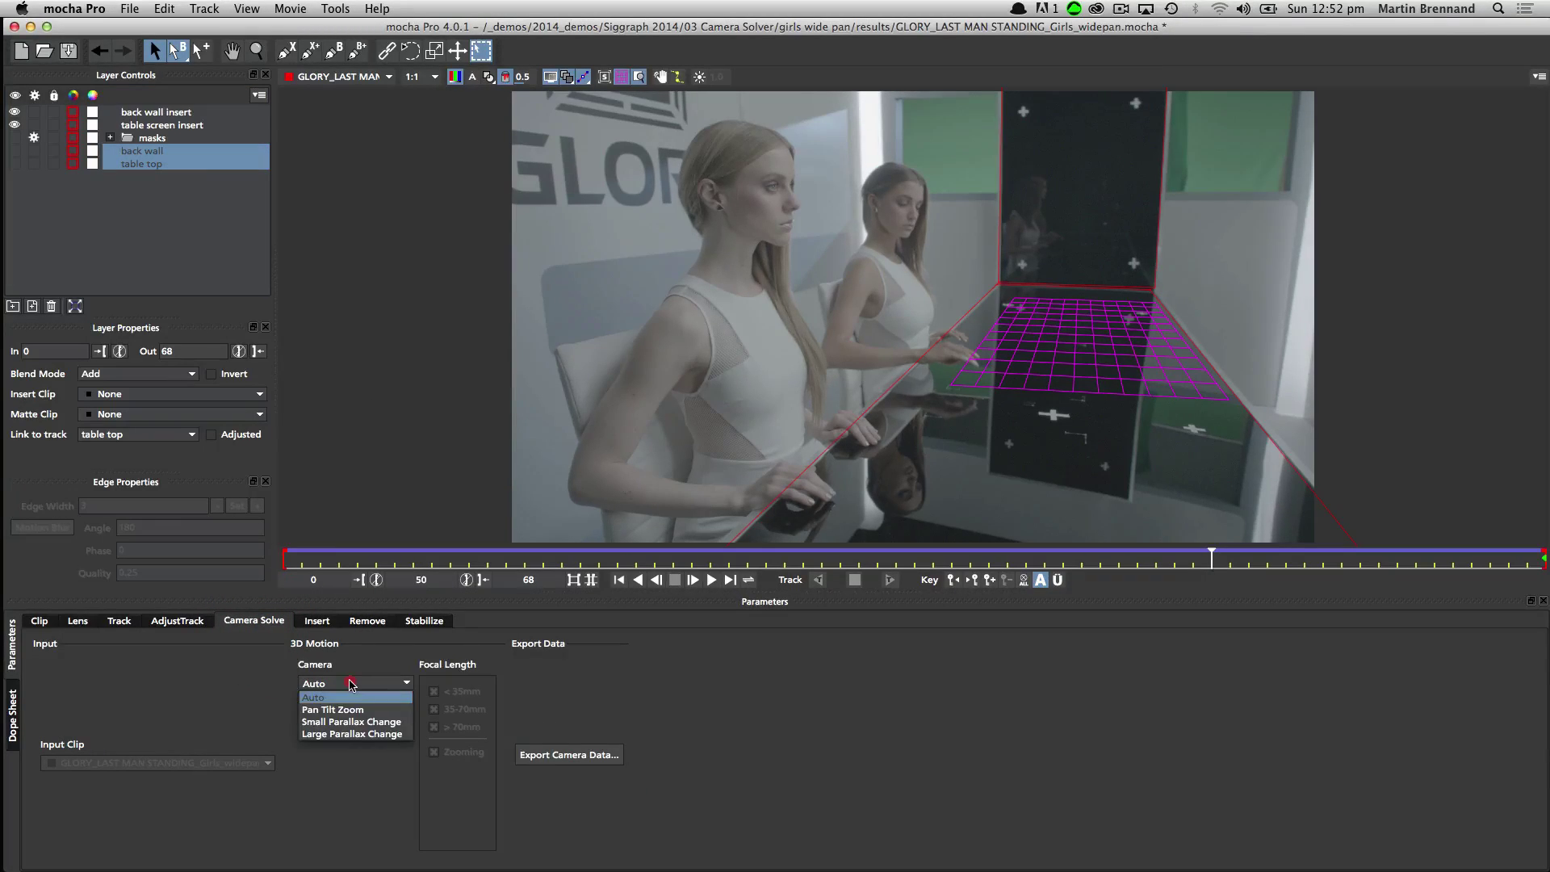
left_click(341, 735)
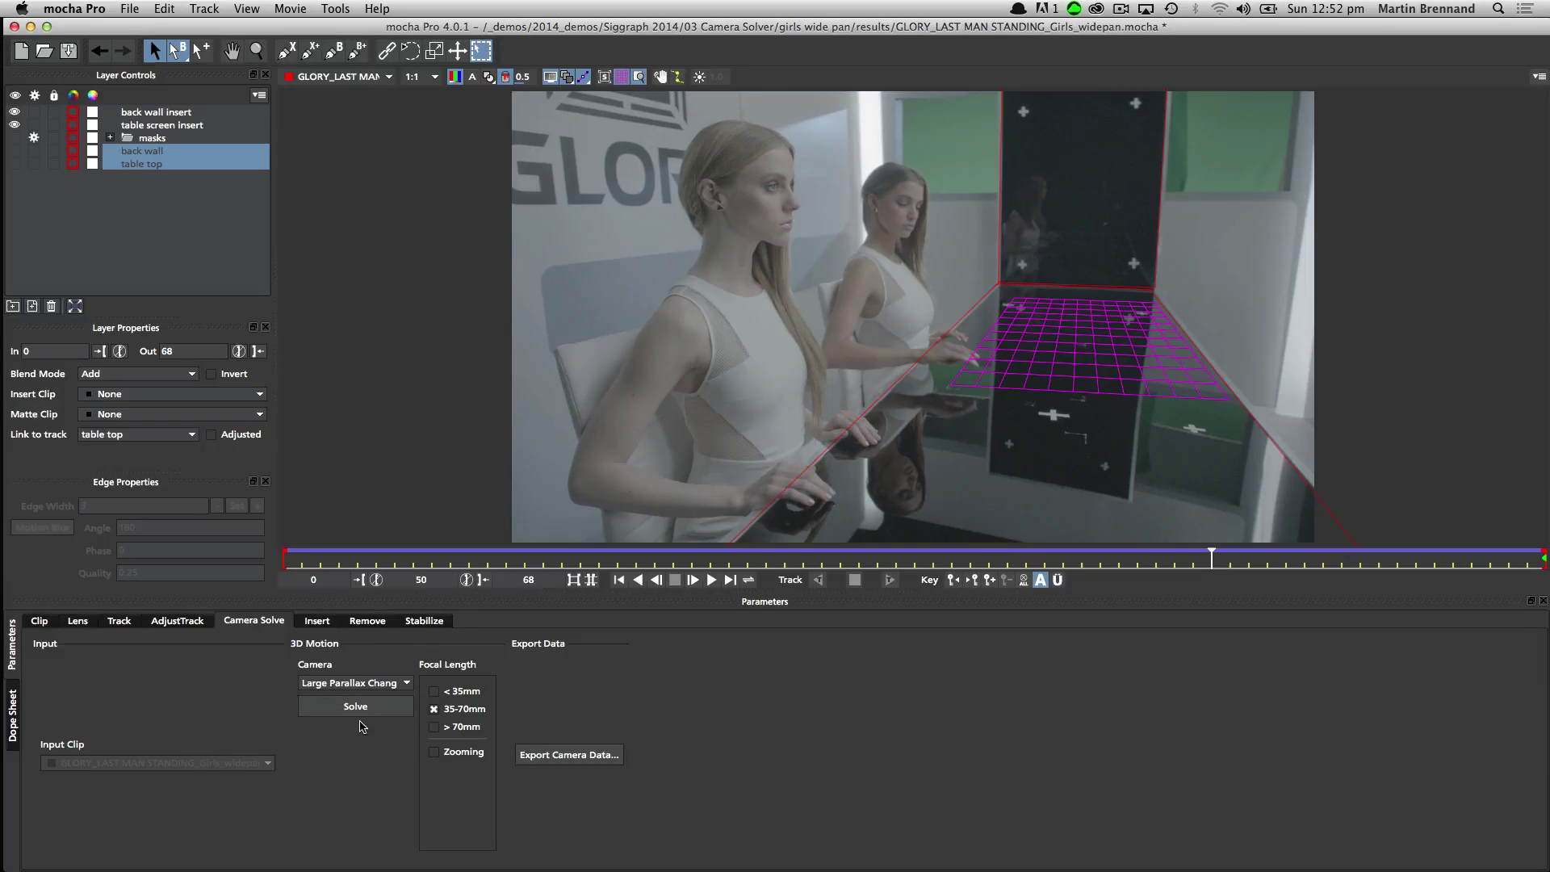
left_click(357, 711)
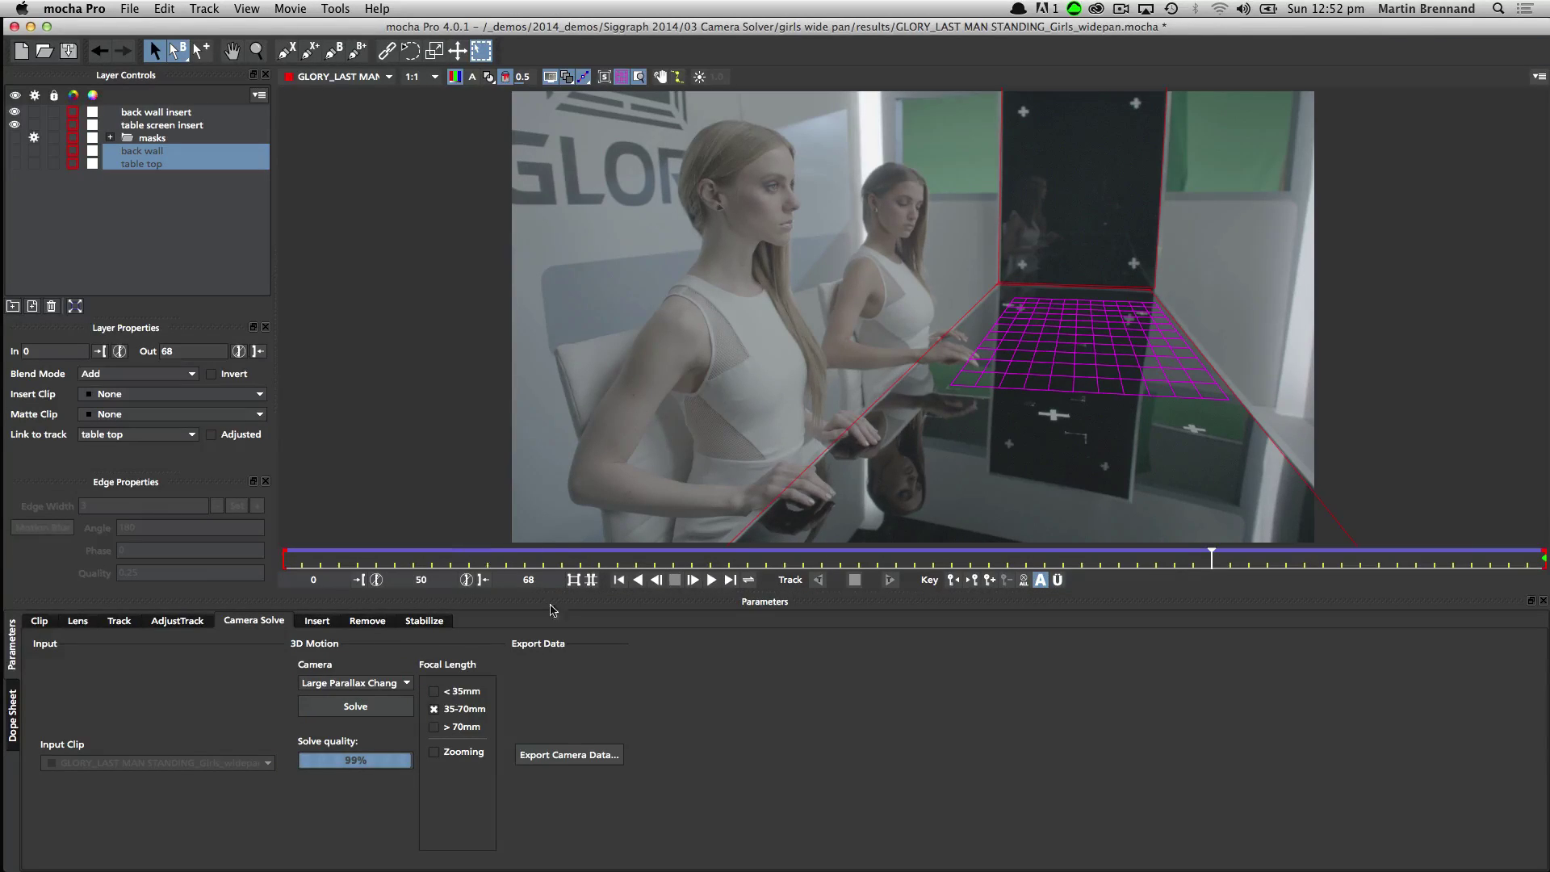
Export the solved camera data to the clipboard in After Effects 3D Motion Data (*.txt) format.
left_click(596, 758)
left_click_drag(749, 408, 739, 319)
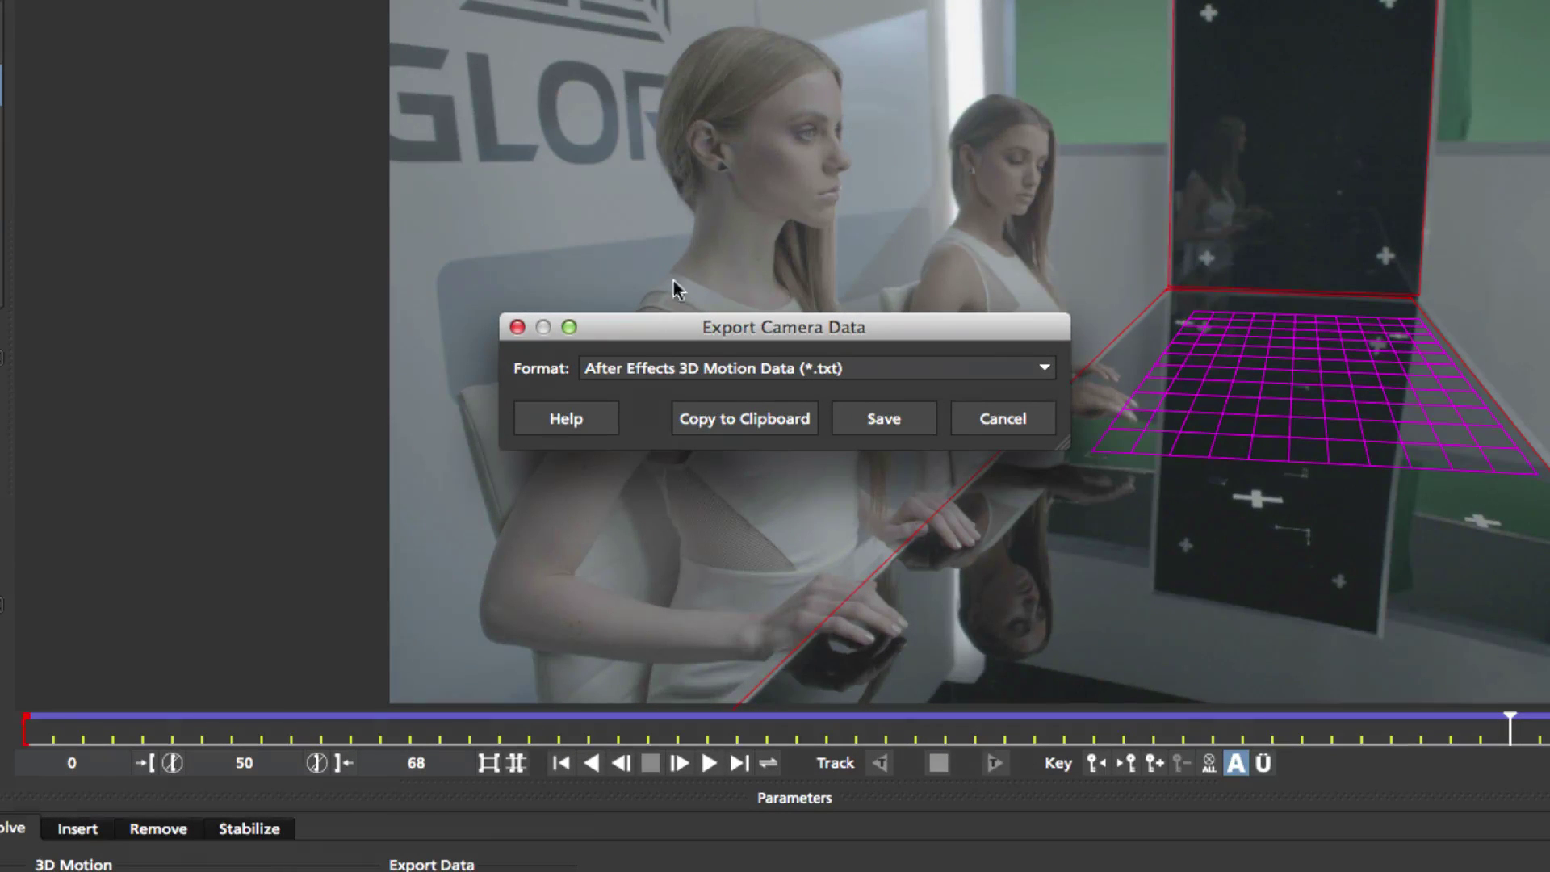
left_click_drag(711, 324, 638, 236)
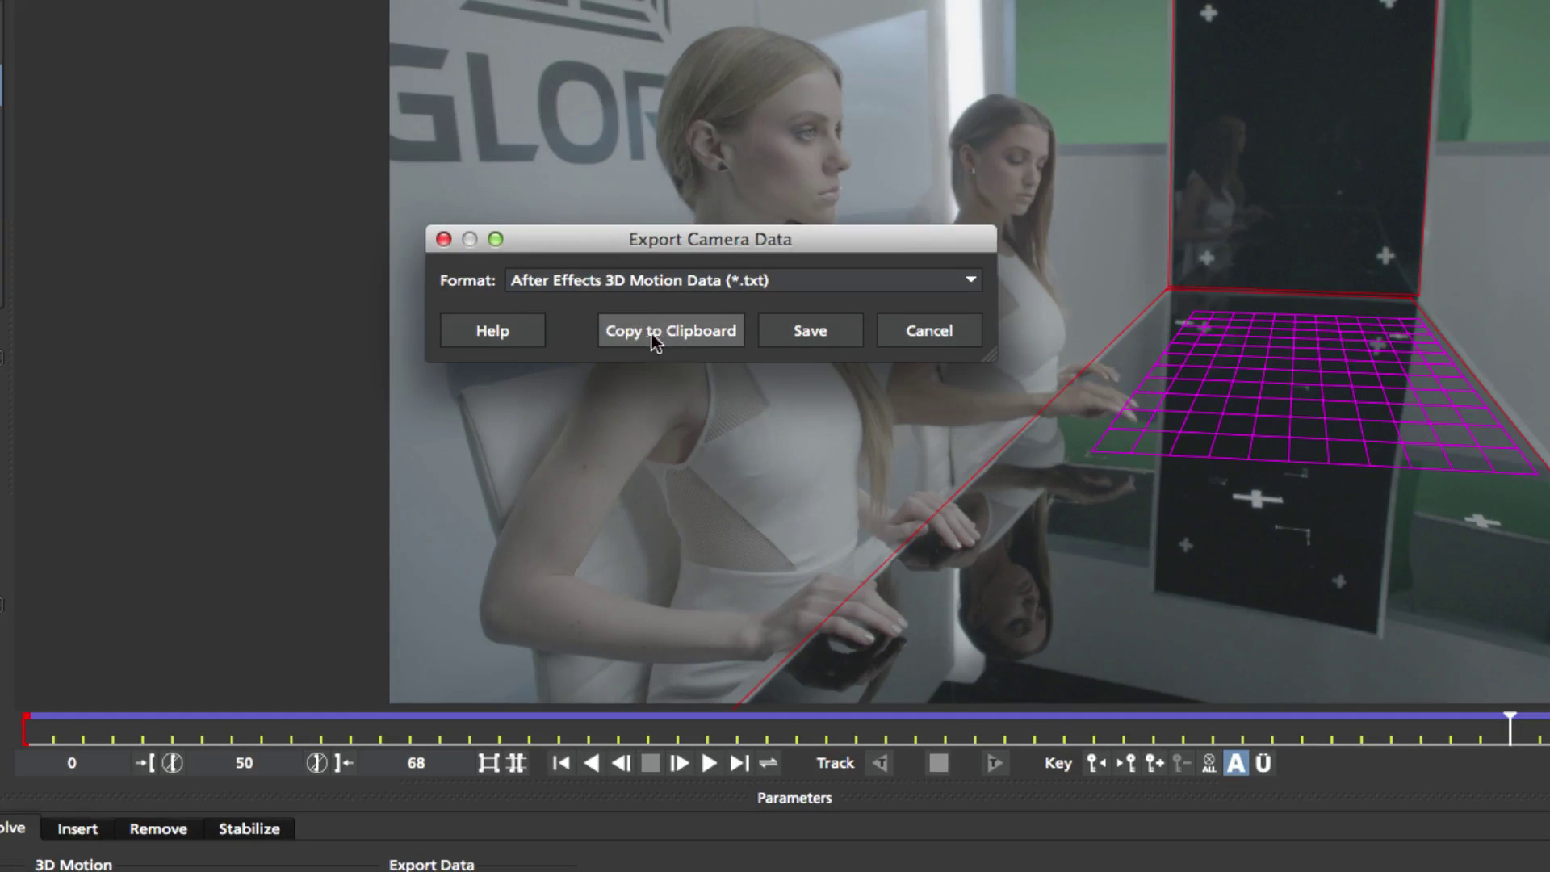
left_click(680, 283)
left_click(624, 327)
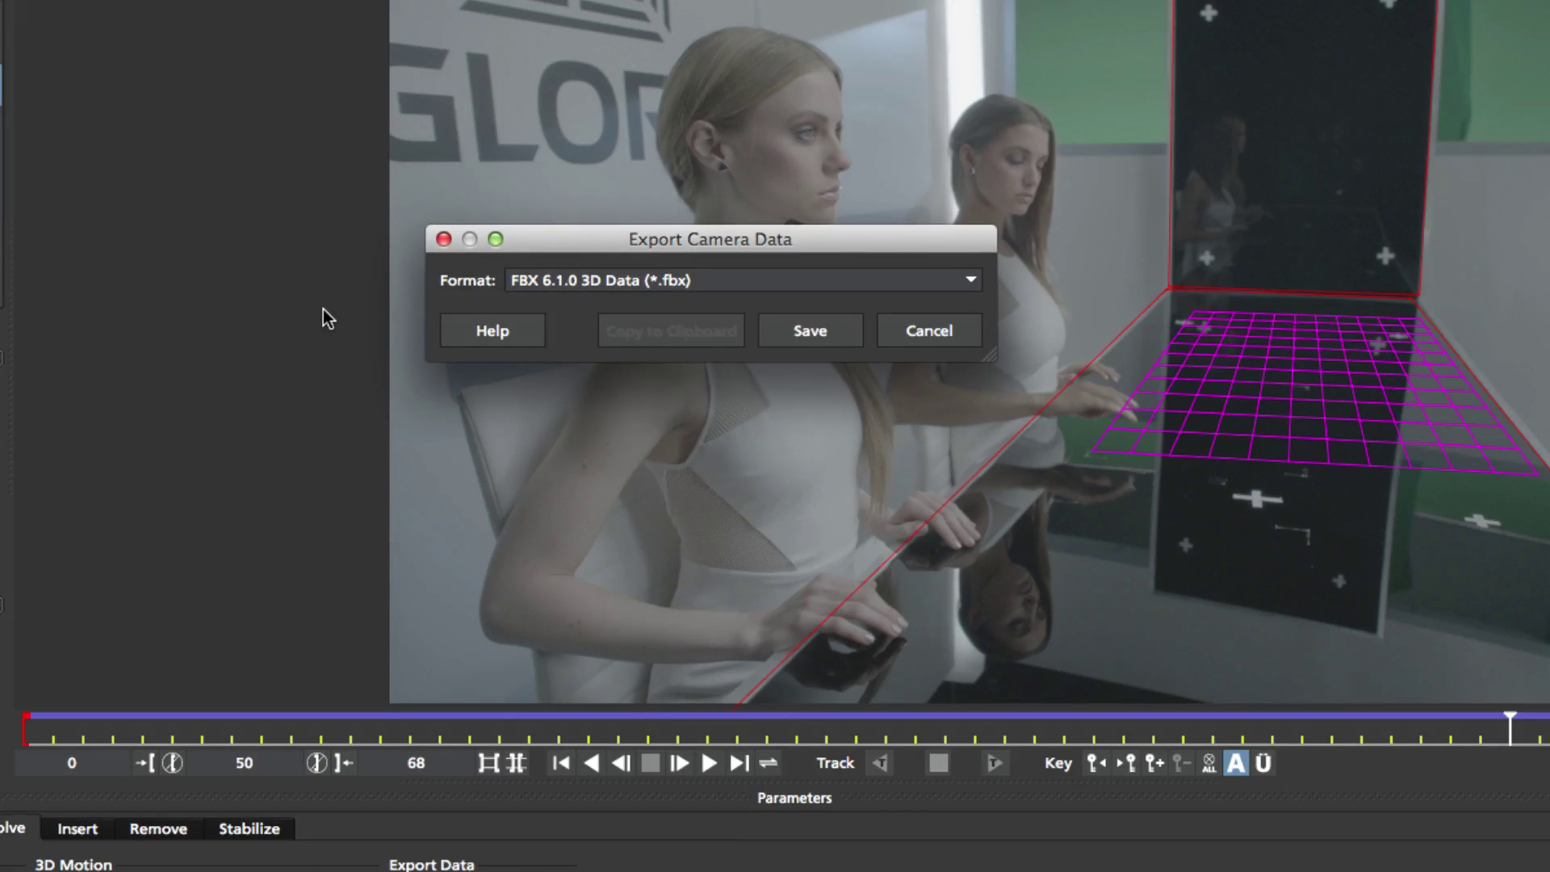
left_click(611, 283)
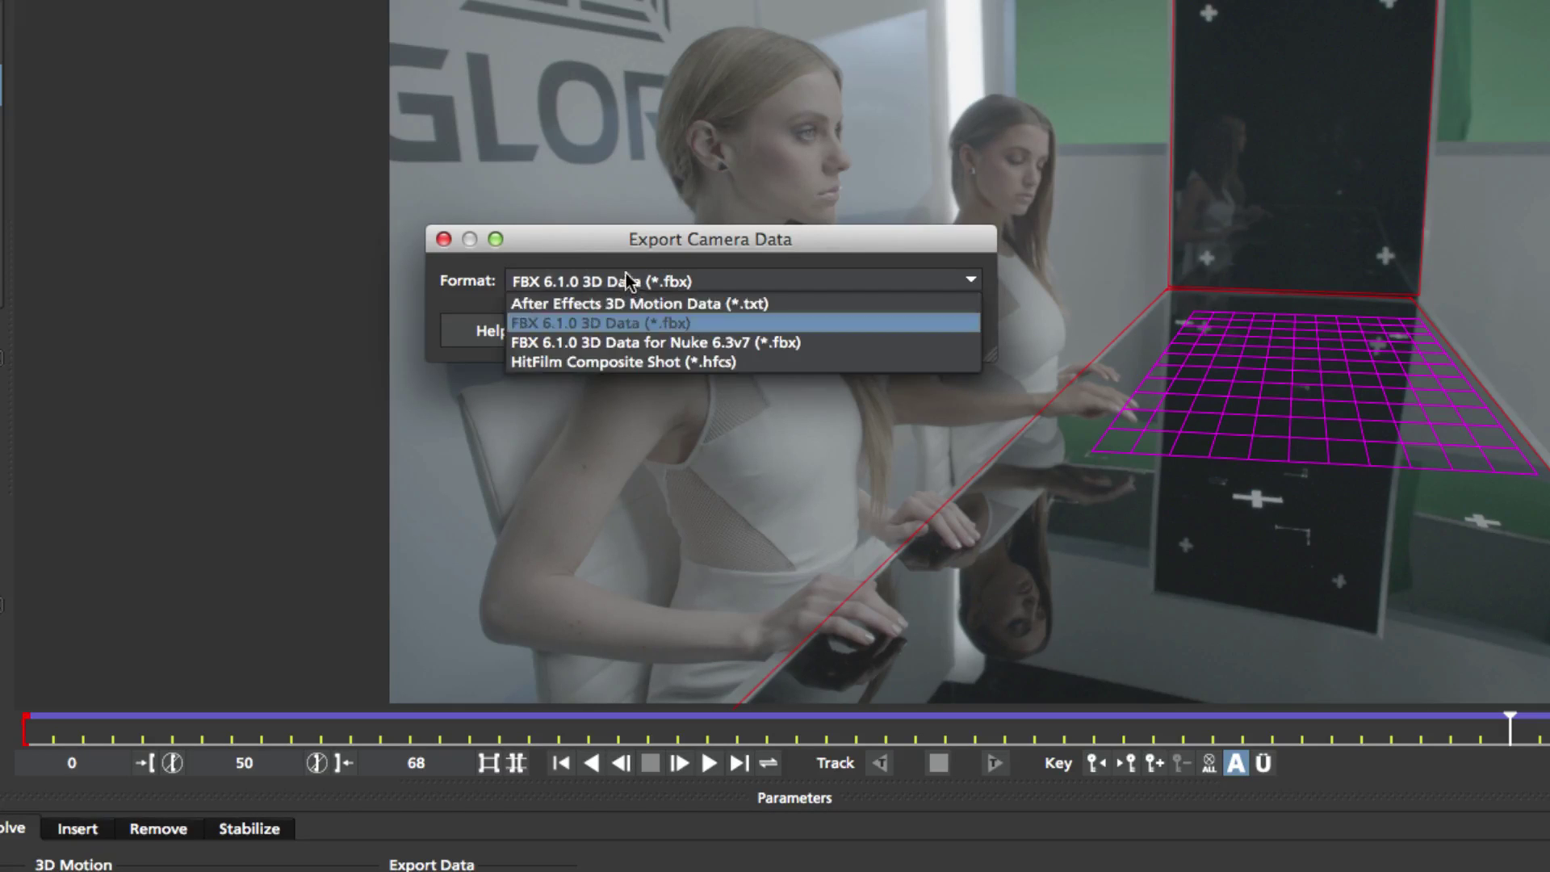
left_click(581, 301)
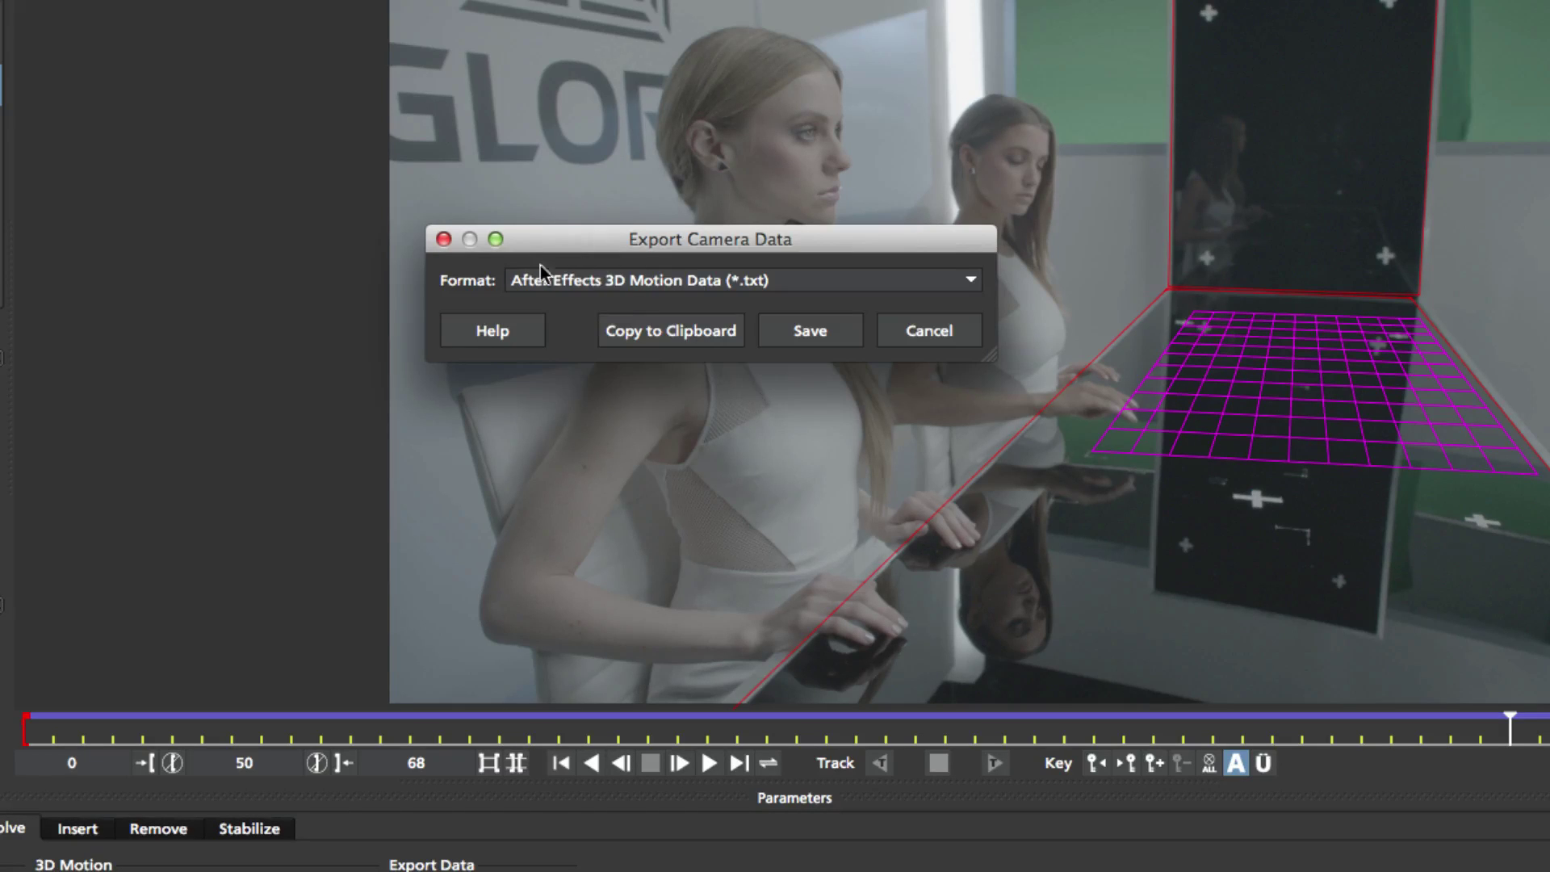
left_click(682, 335)
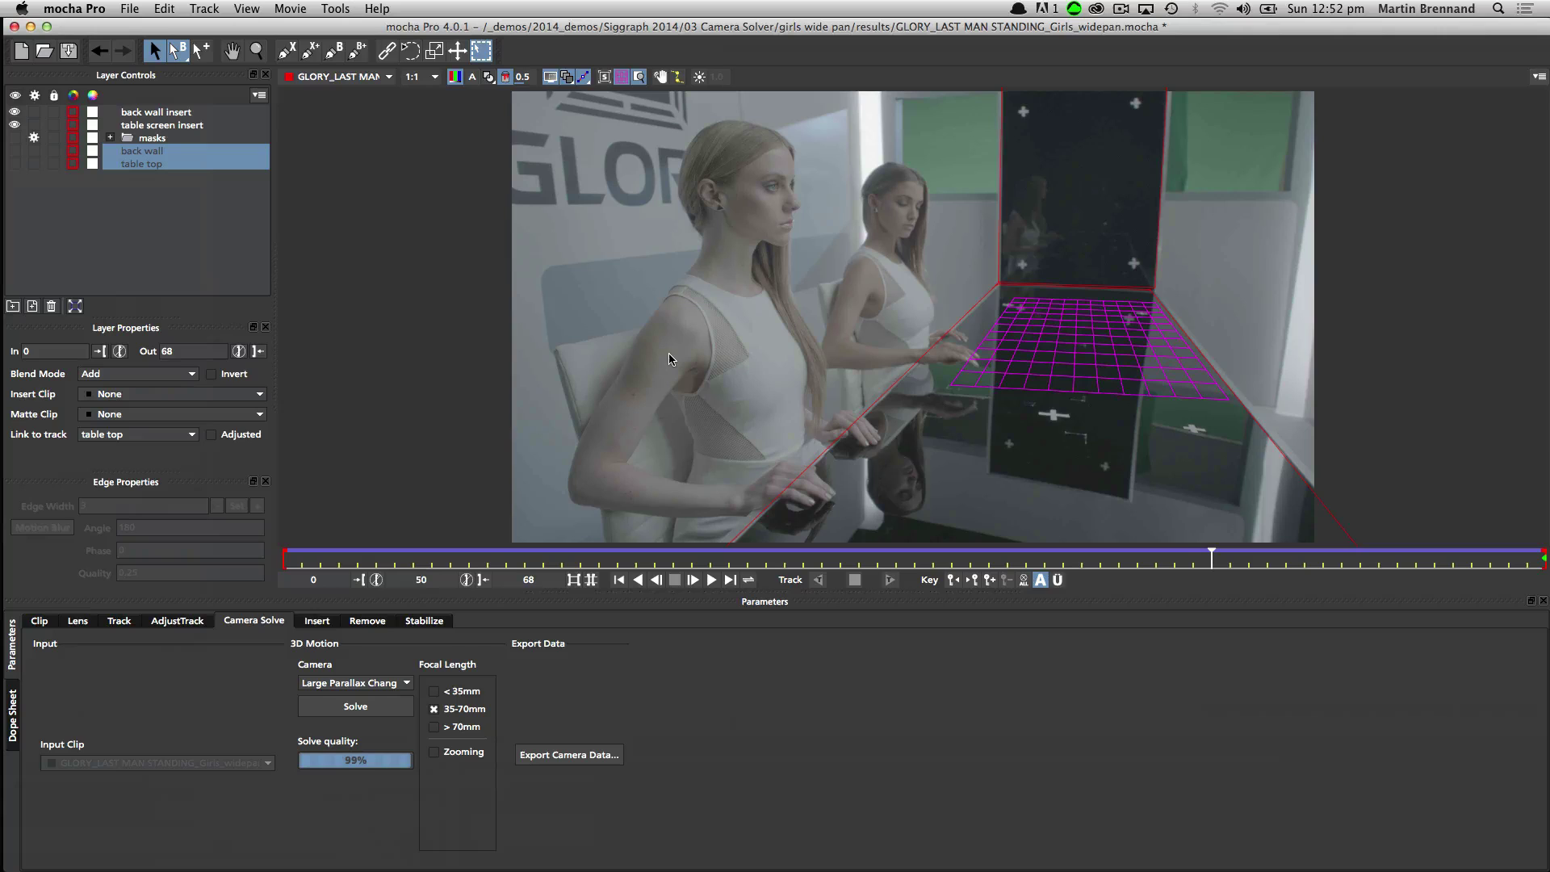
Switch to After Effects, open the recent Table_Screen_Insert.aep project and fit the composition in its viewer.
key("super+Tab")
key("super+Tab")
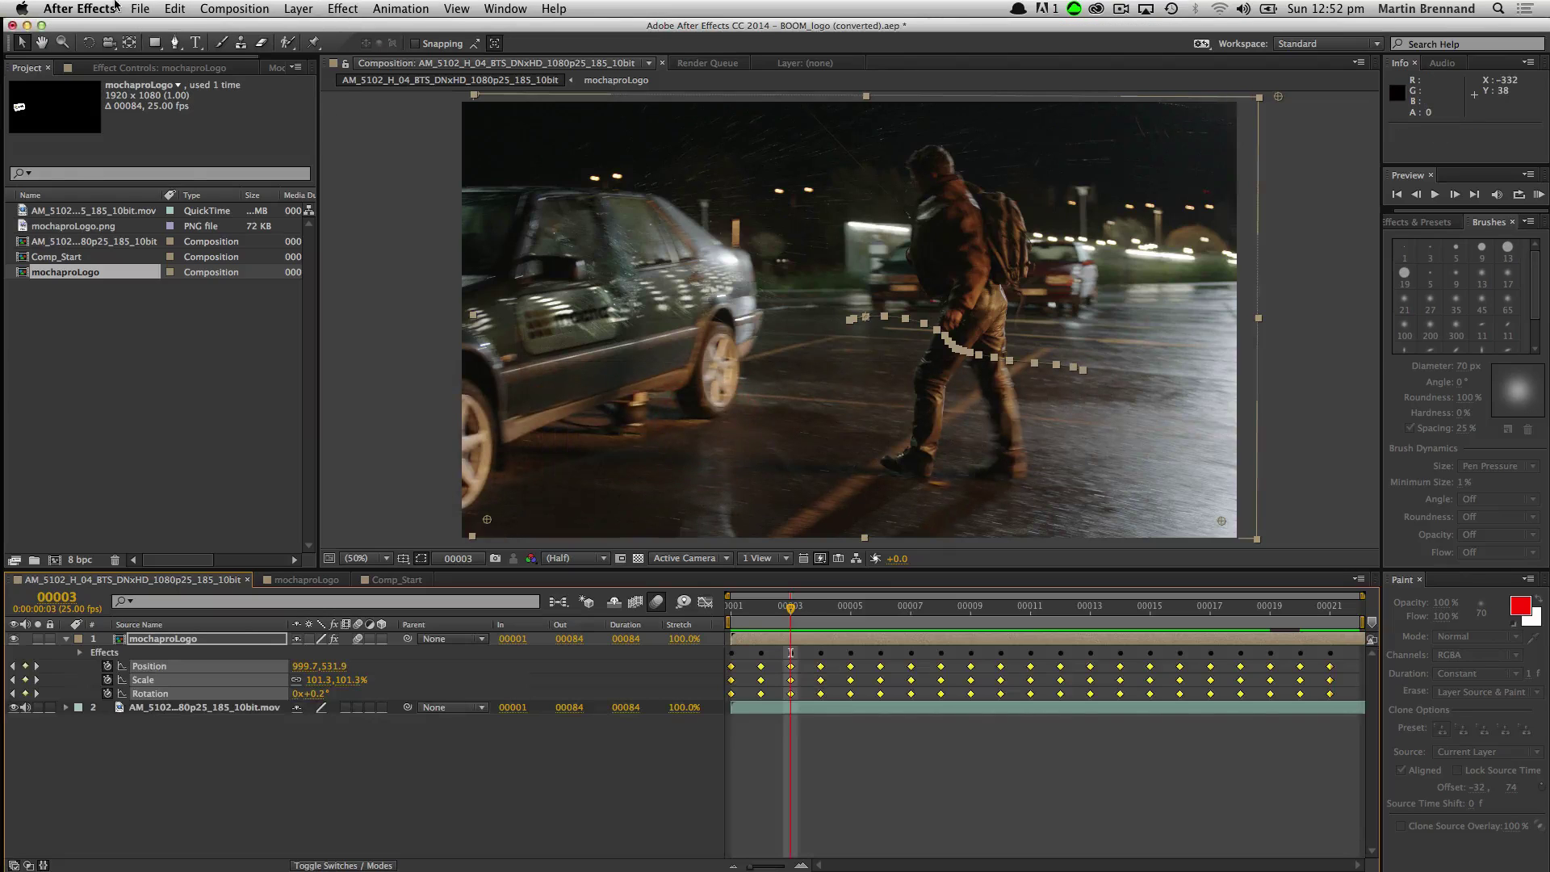
left_click(140, 8)
mouse_move(299, 59)
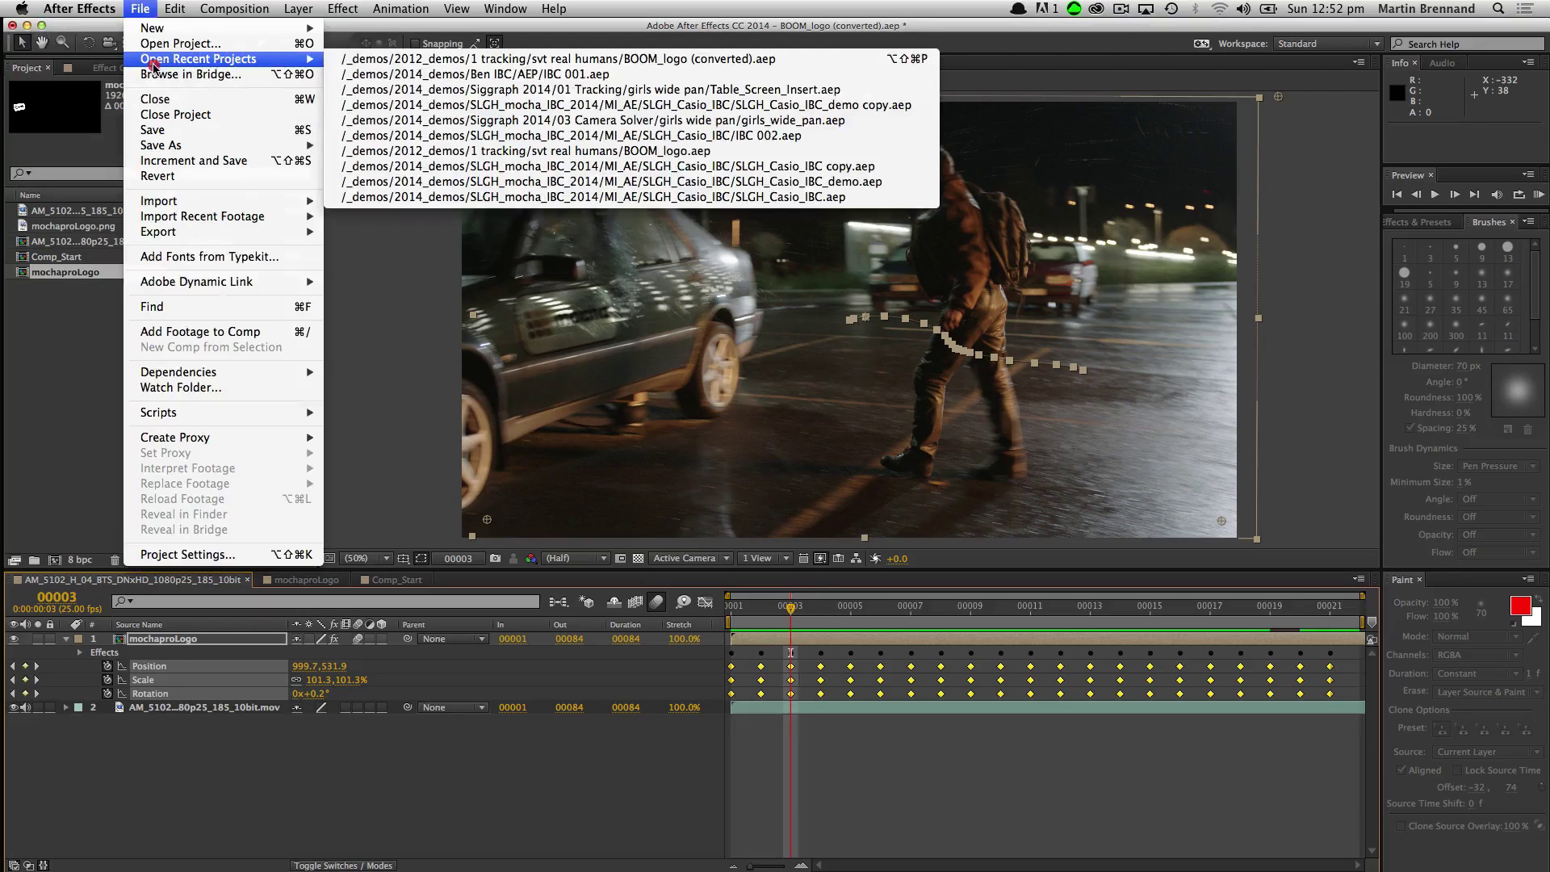
left_click(541, 90)
left_click(741, 483)
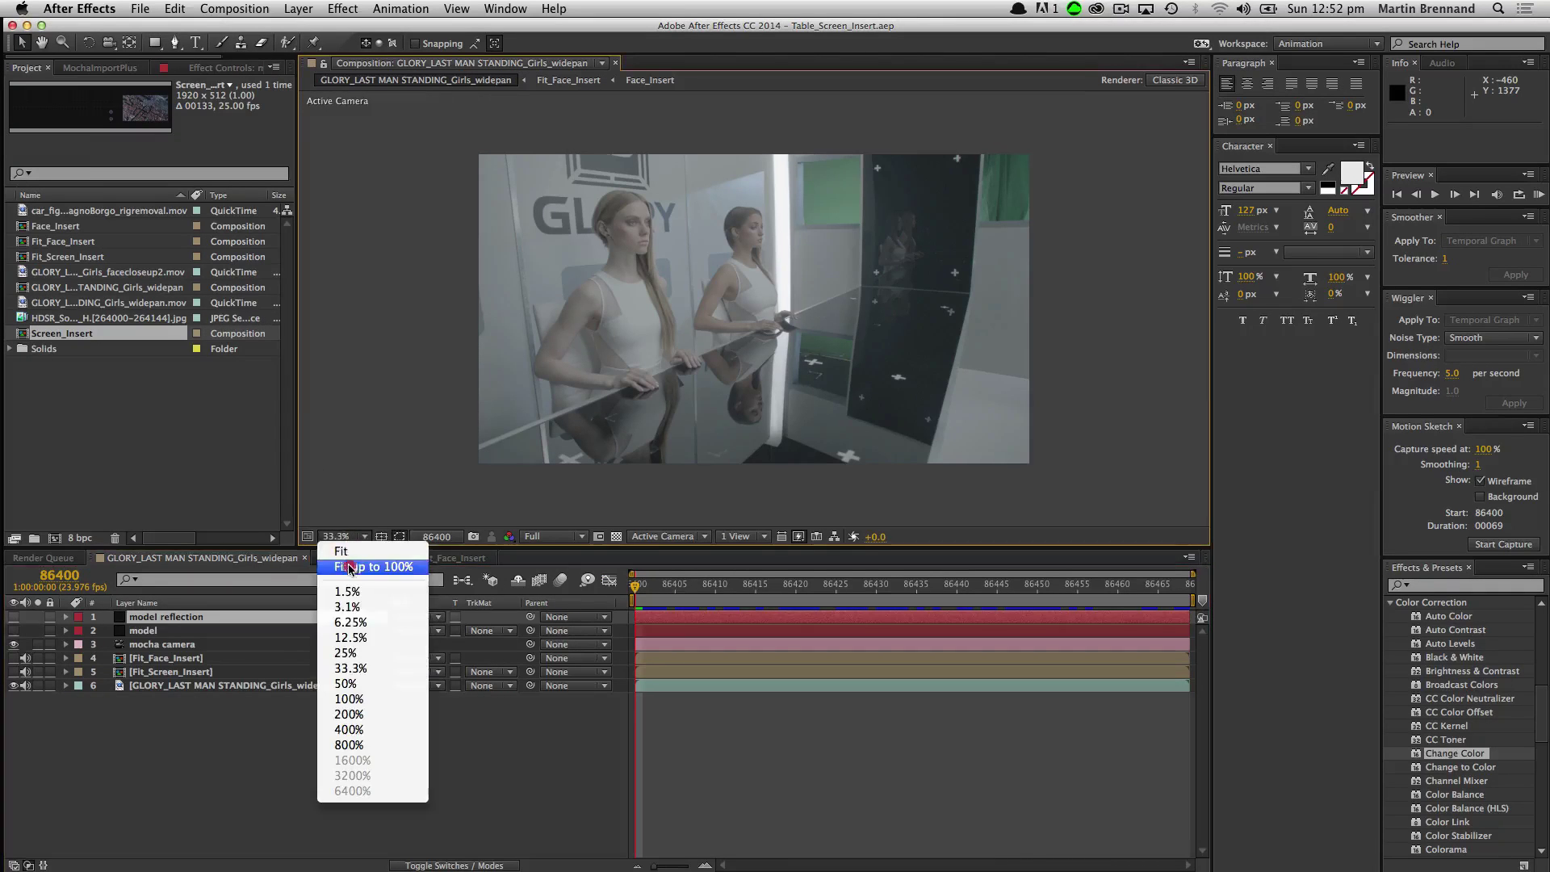
left_click(347, 550)
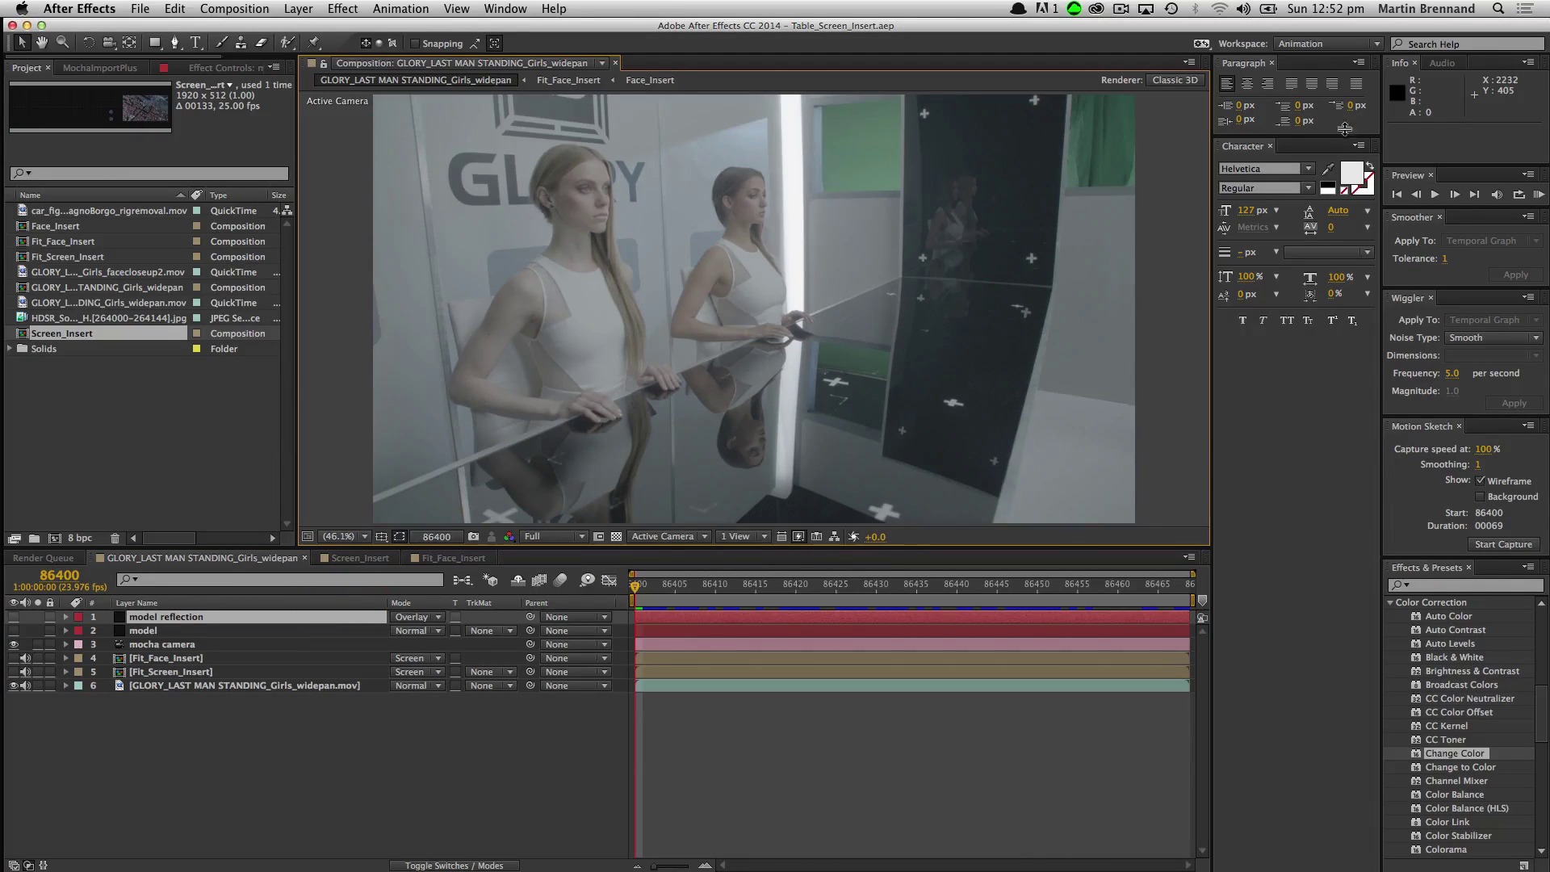
Paste the mocha camera into the GLORY_LAST MAN STANDING_Girls_widepan composition and select all the pasted table top and back wall nulls.
left_click(178, 9)
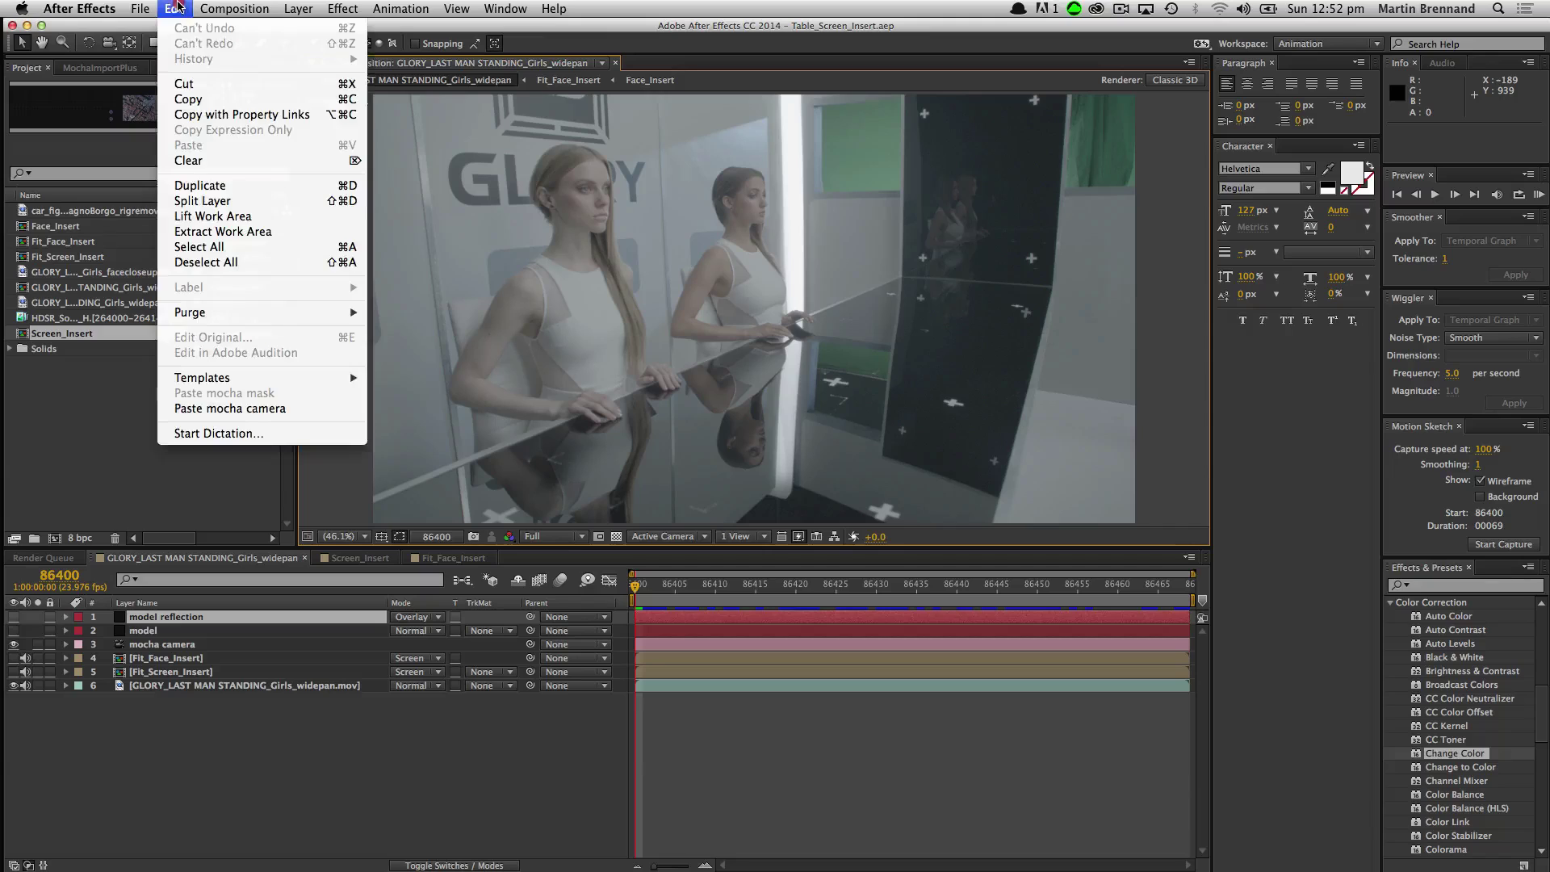
left_click(229, 410)
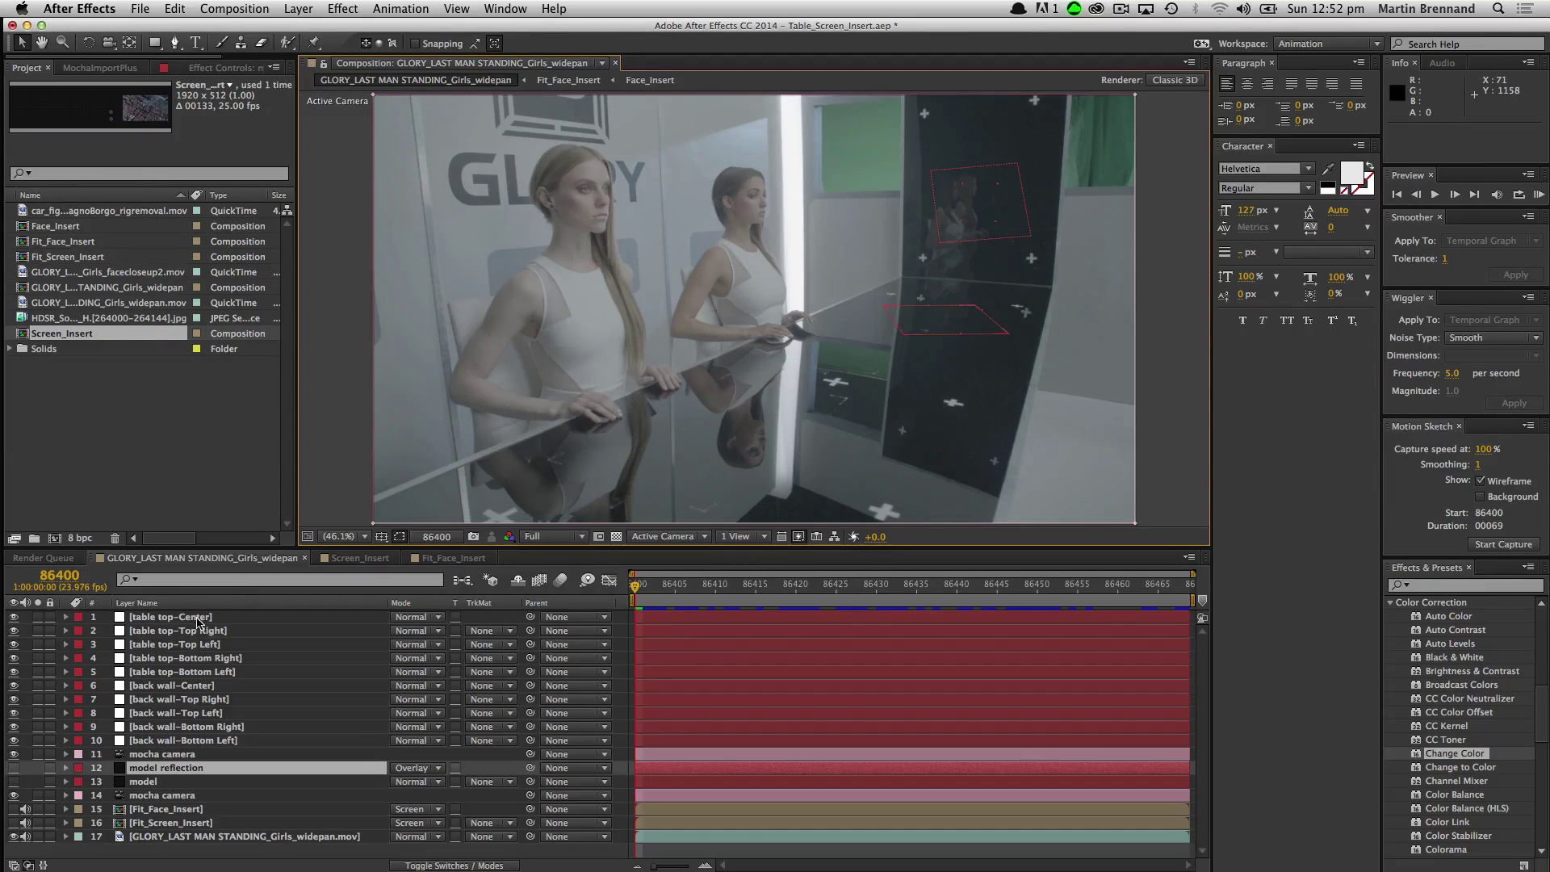
left_click(198, 617)
left_click(162, 740, "shift")
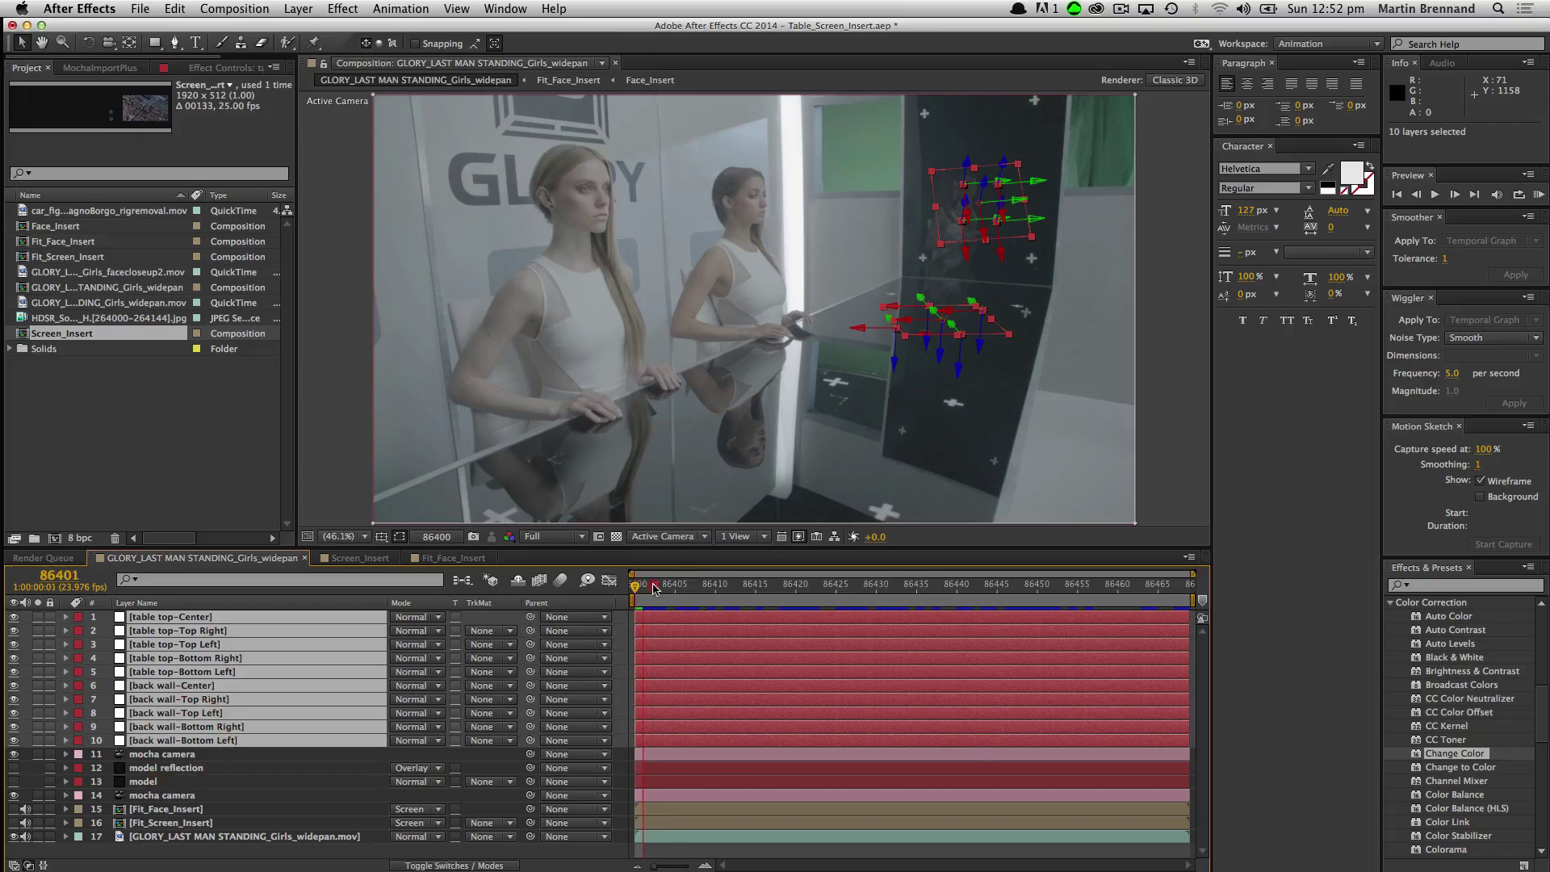
mouse_move(654, 587)
left_mouse_down()
mouse_move(711, 588)
mouse_move(636, 588)
left_mouse_up()
Examine the mocha camera's movement around the nulls in Custom View 1, then return to the Active Camera view.
left_click(663, 536)
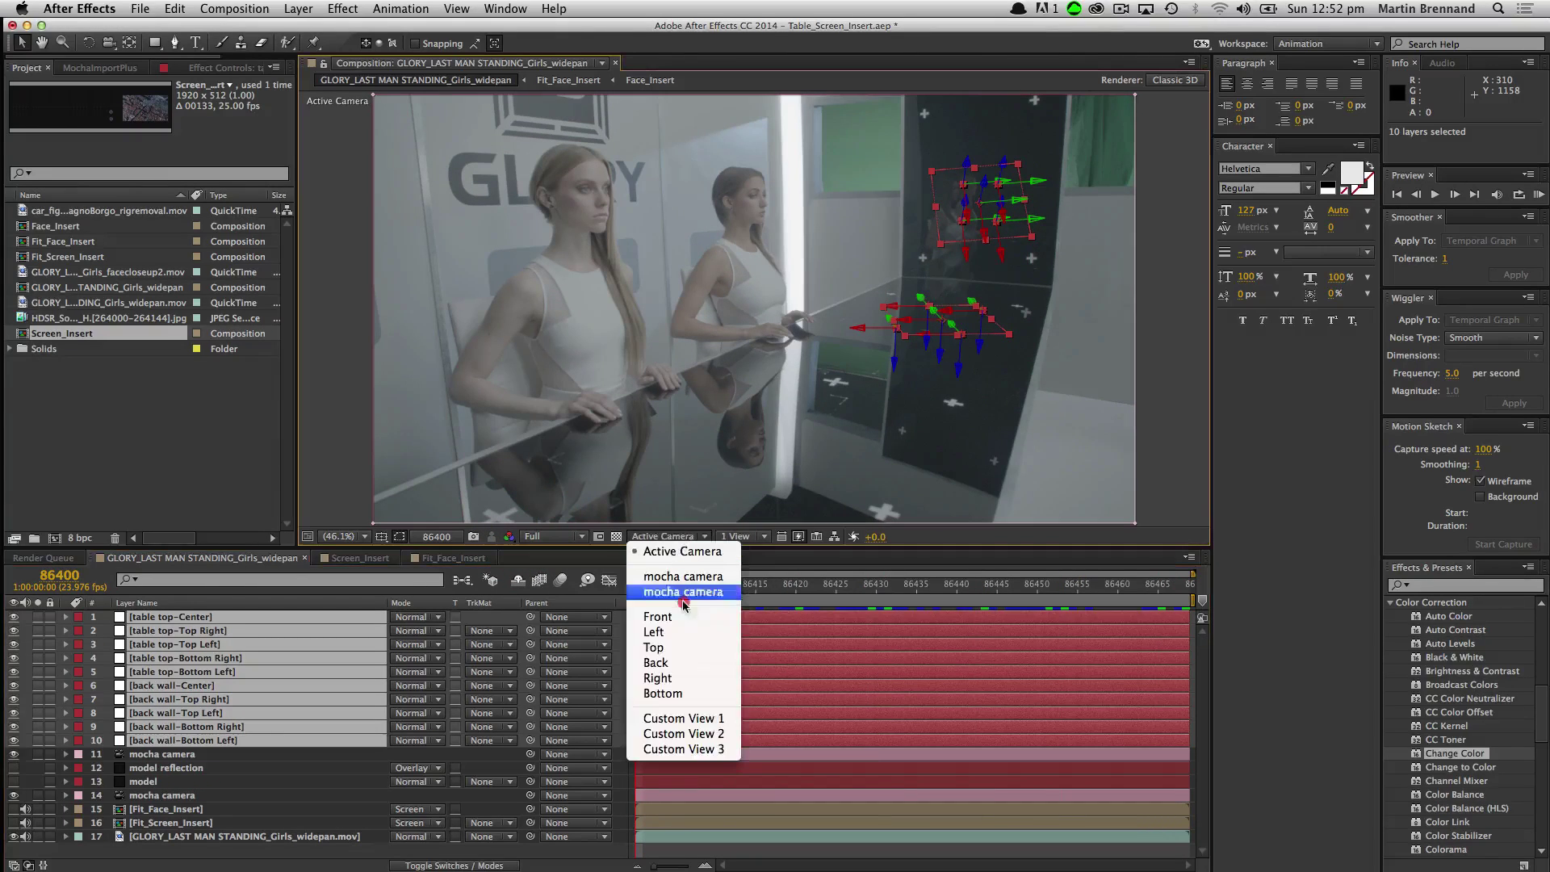
left_click(683, 719)
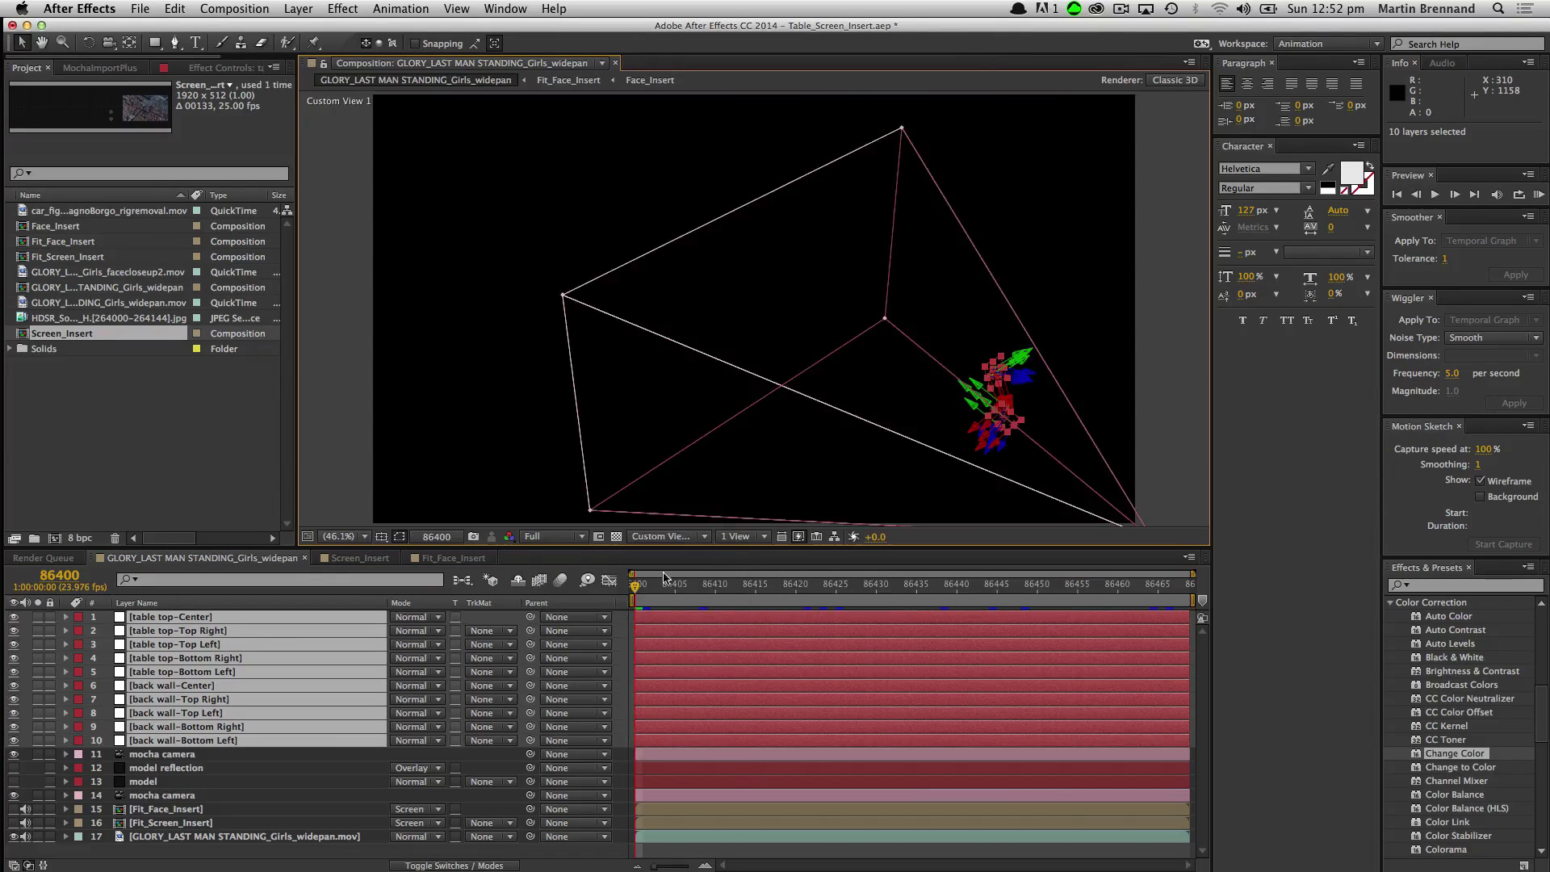
left_click_drag(638, 591, 1250, 559)
key("space")
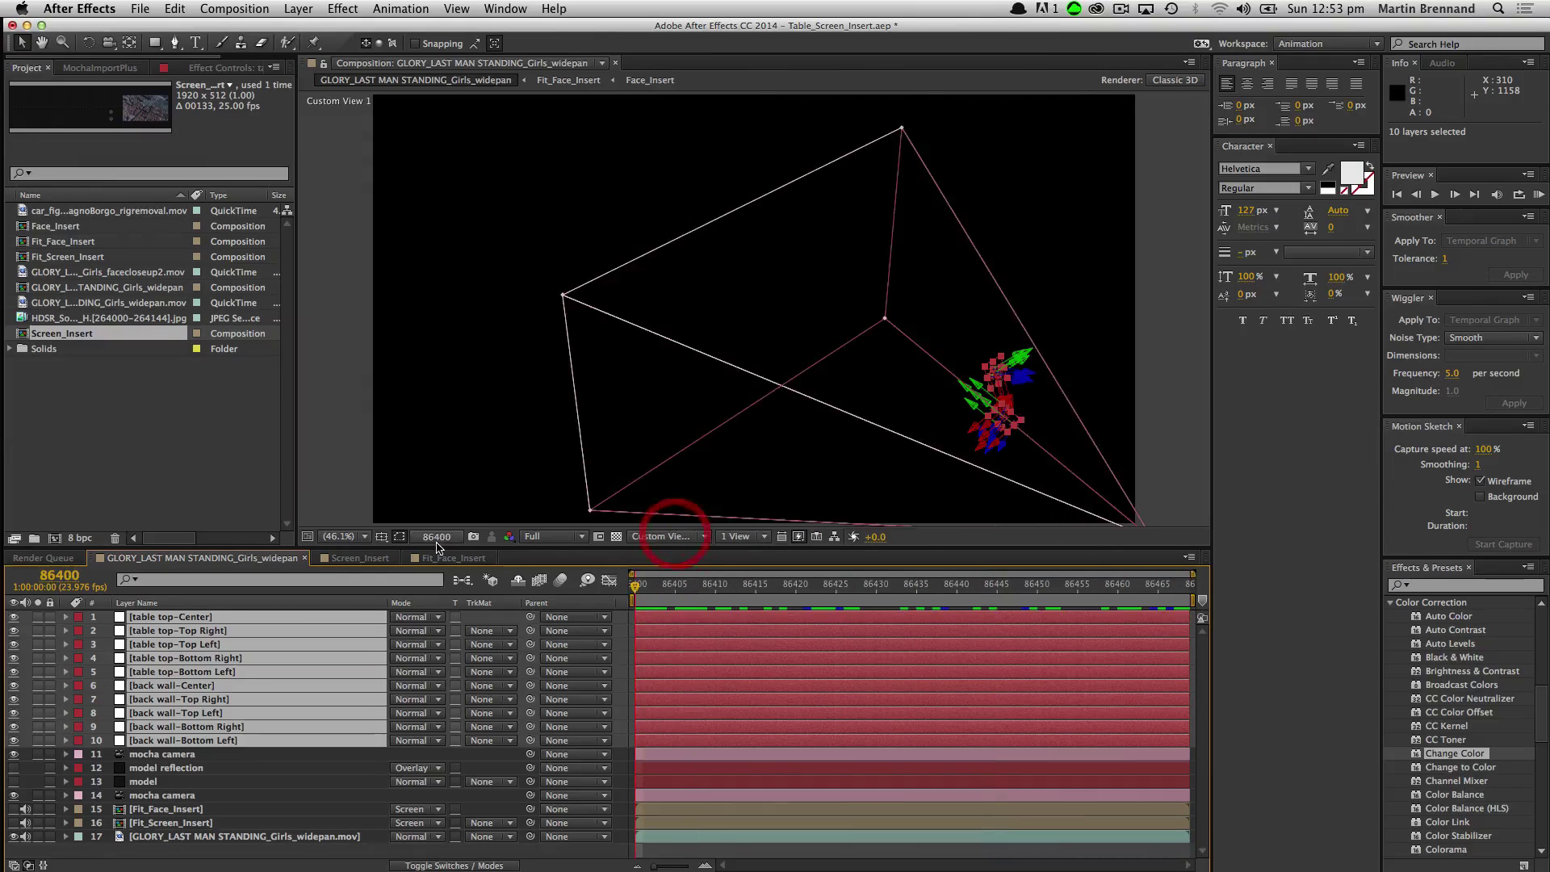
left_click(667, 537)
left_click(659, 546)
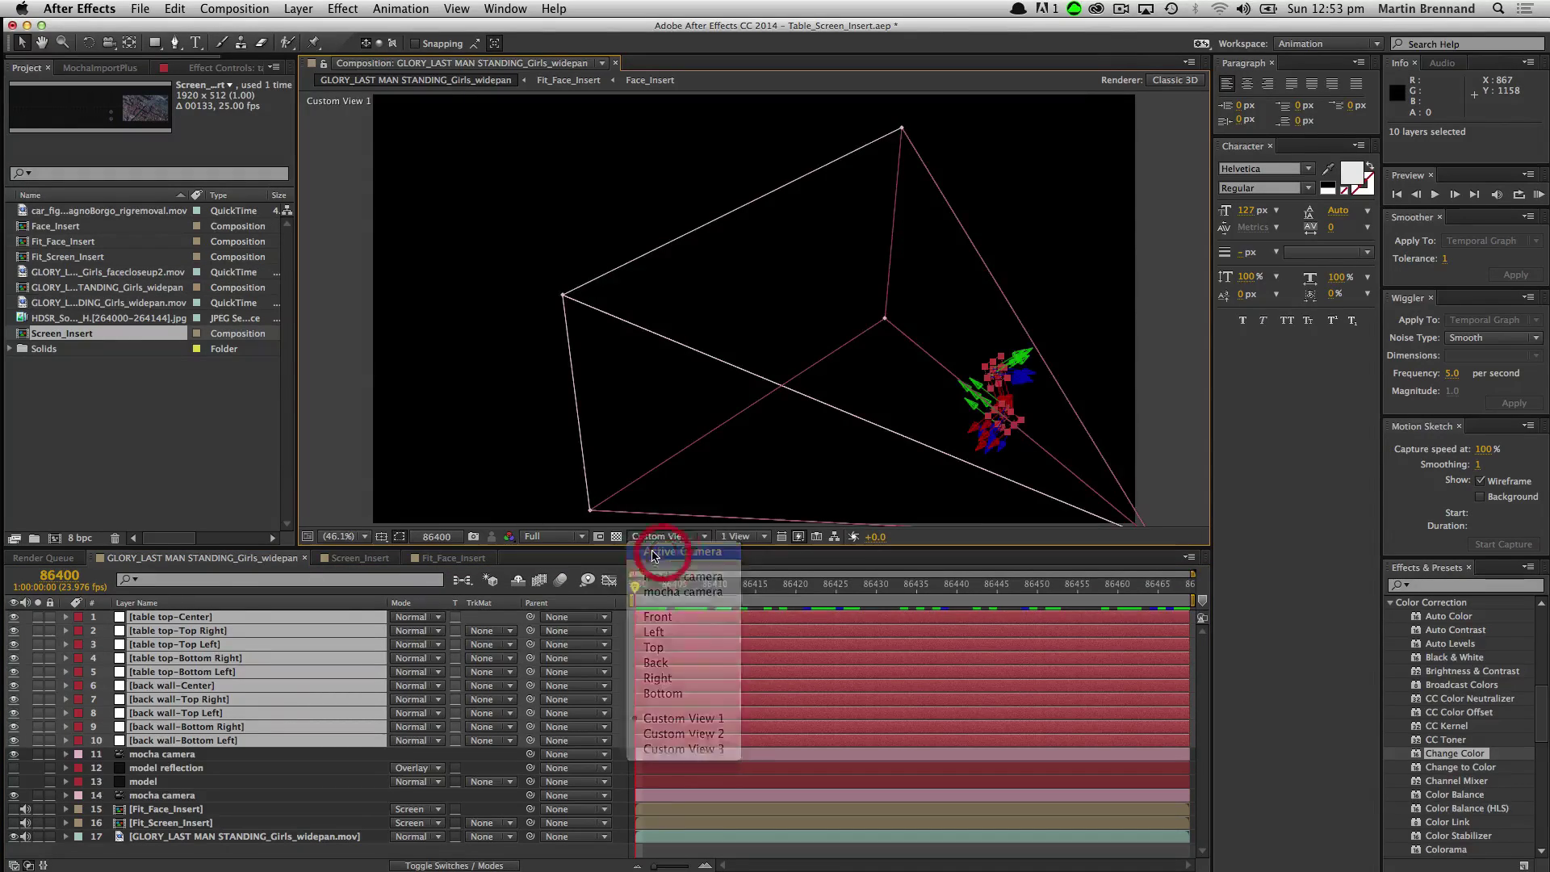
Make the model reflection and model layers visible and play back the composition.
left_click(14, 769)
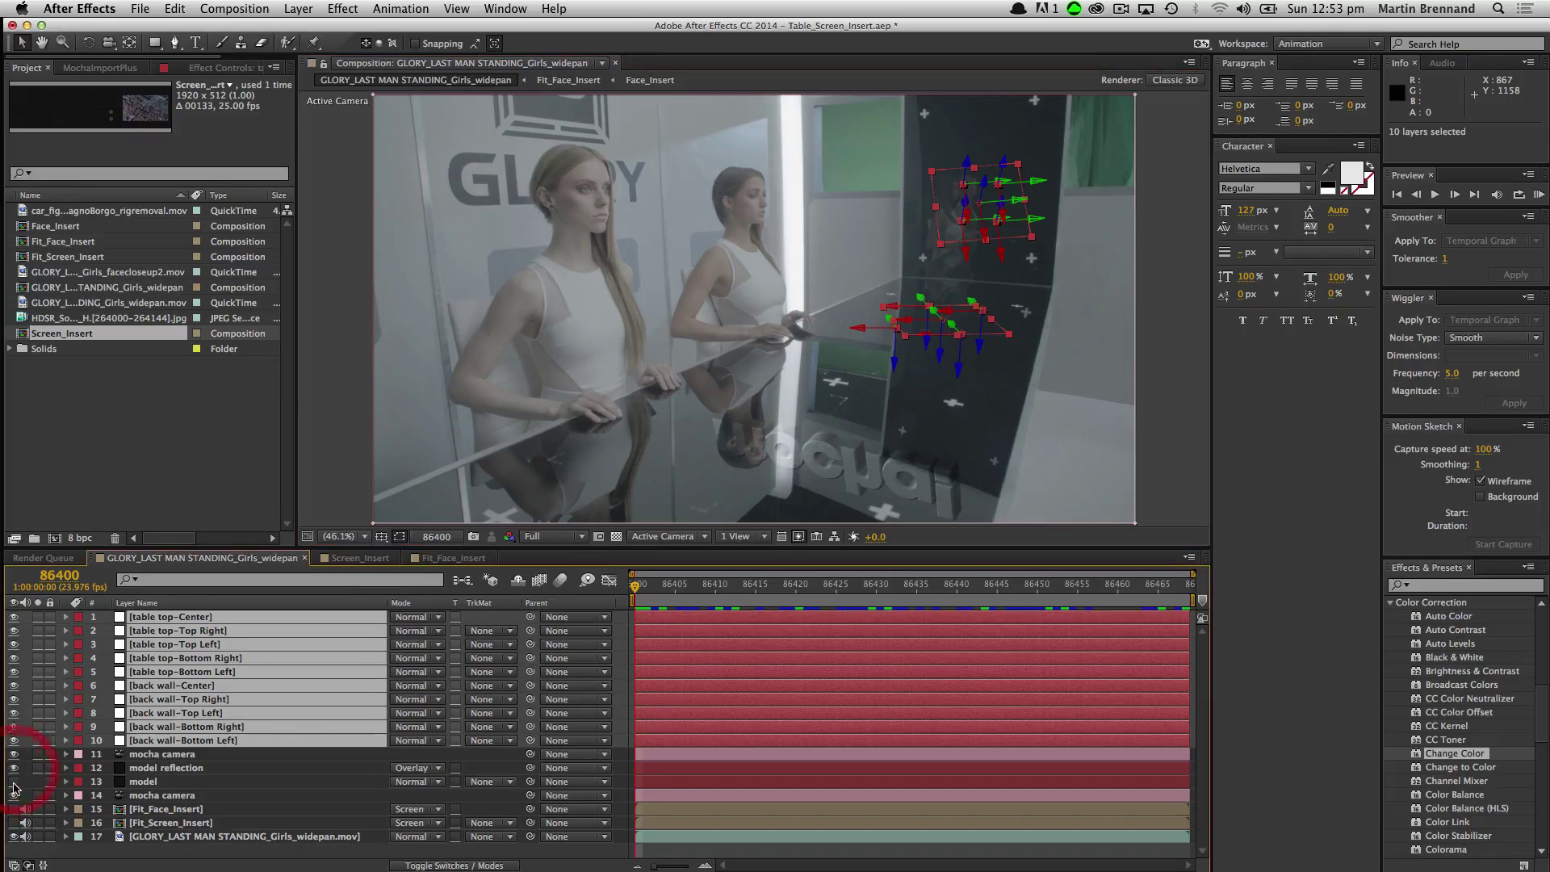
left_click(14, 782)
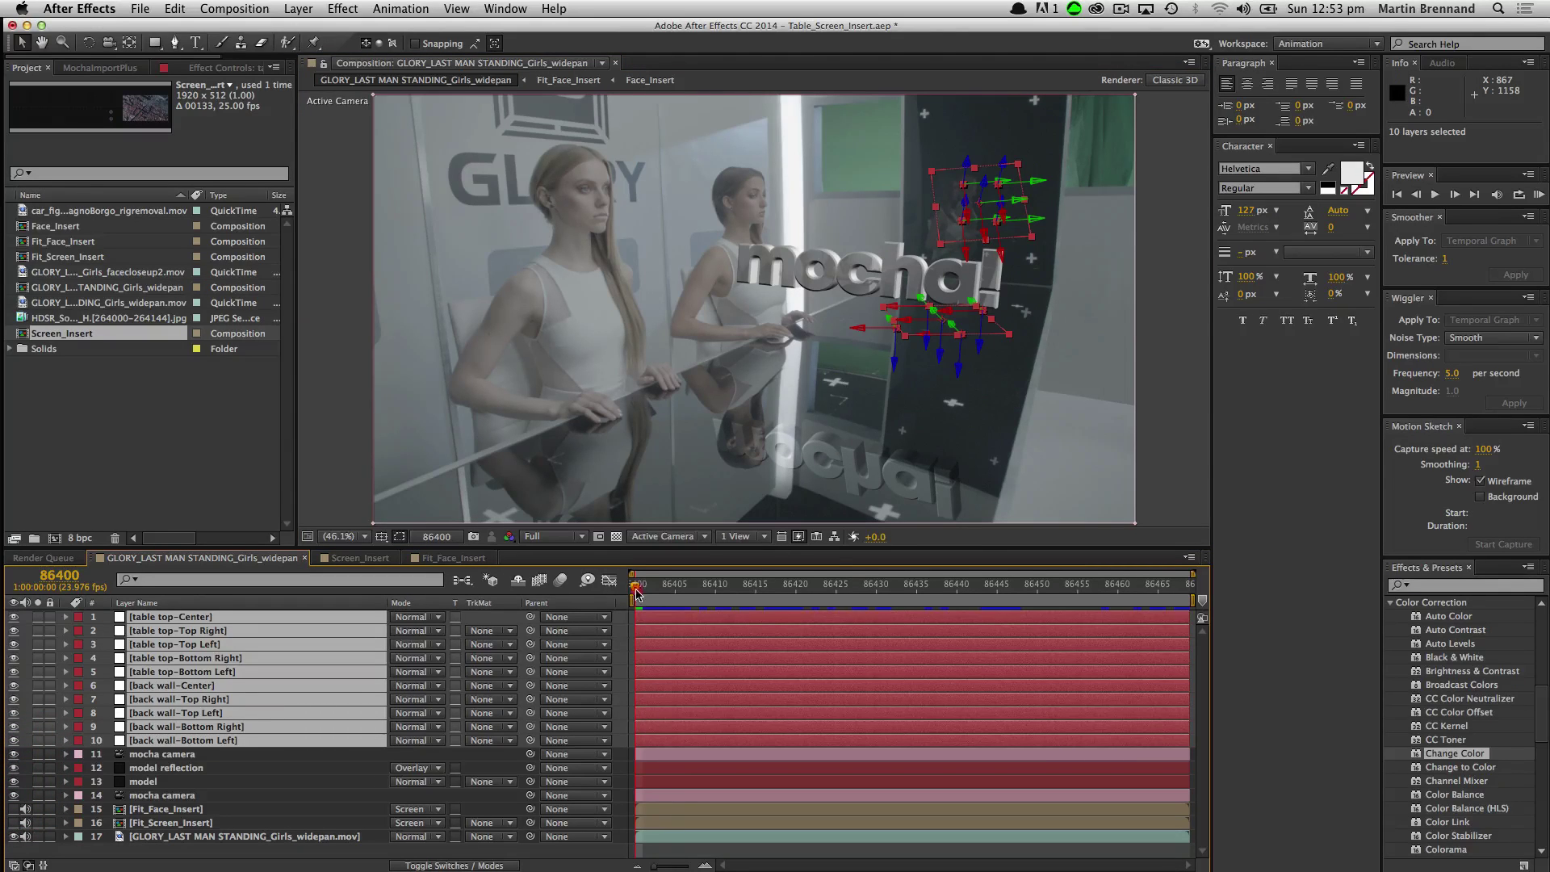
key("space")
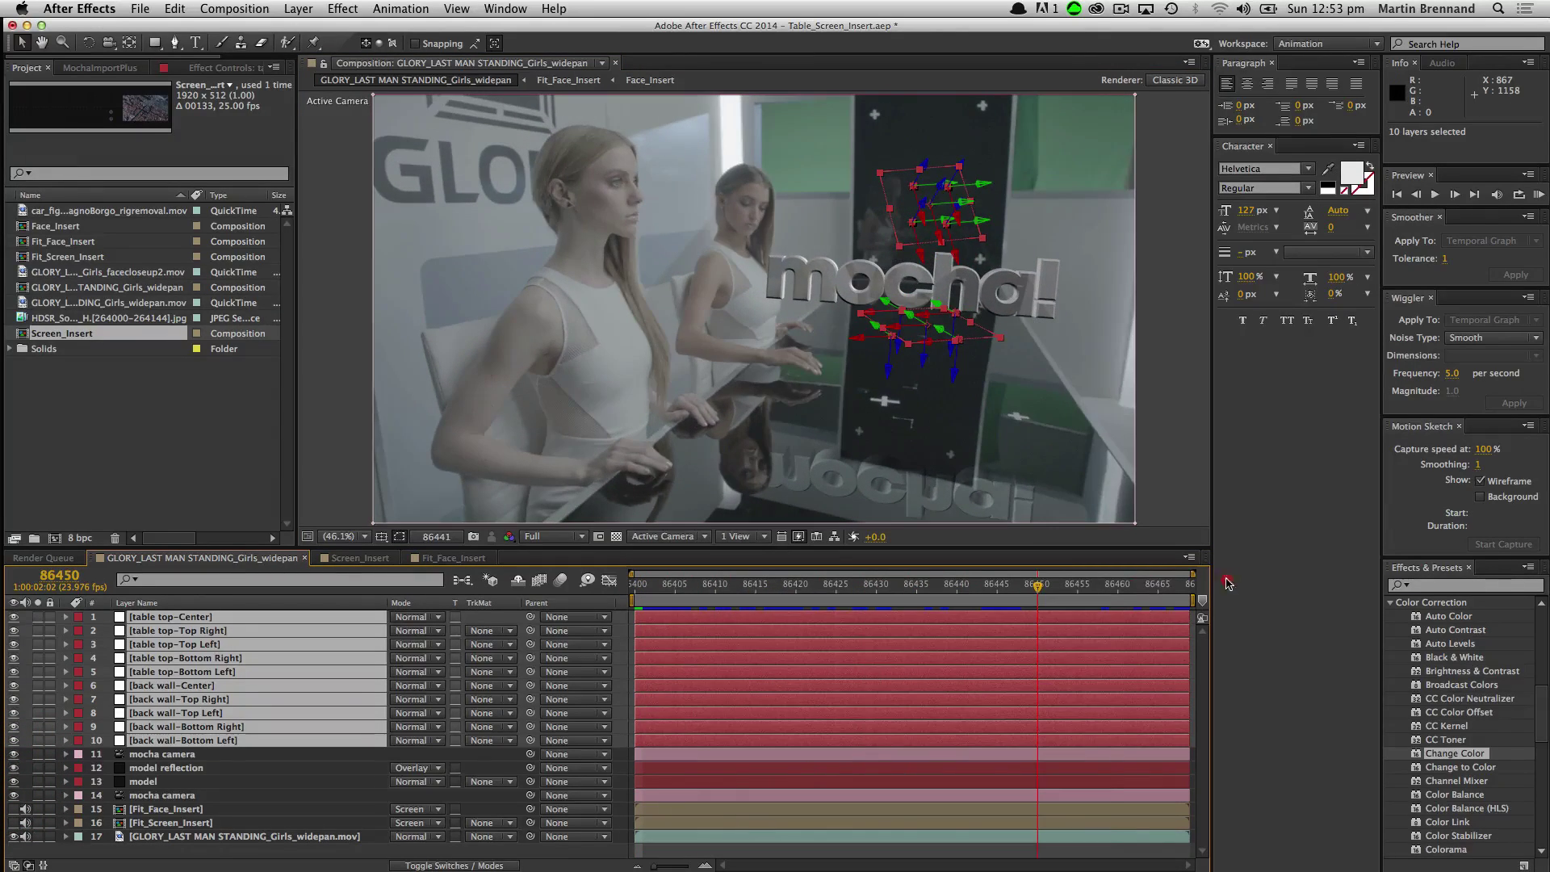
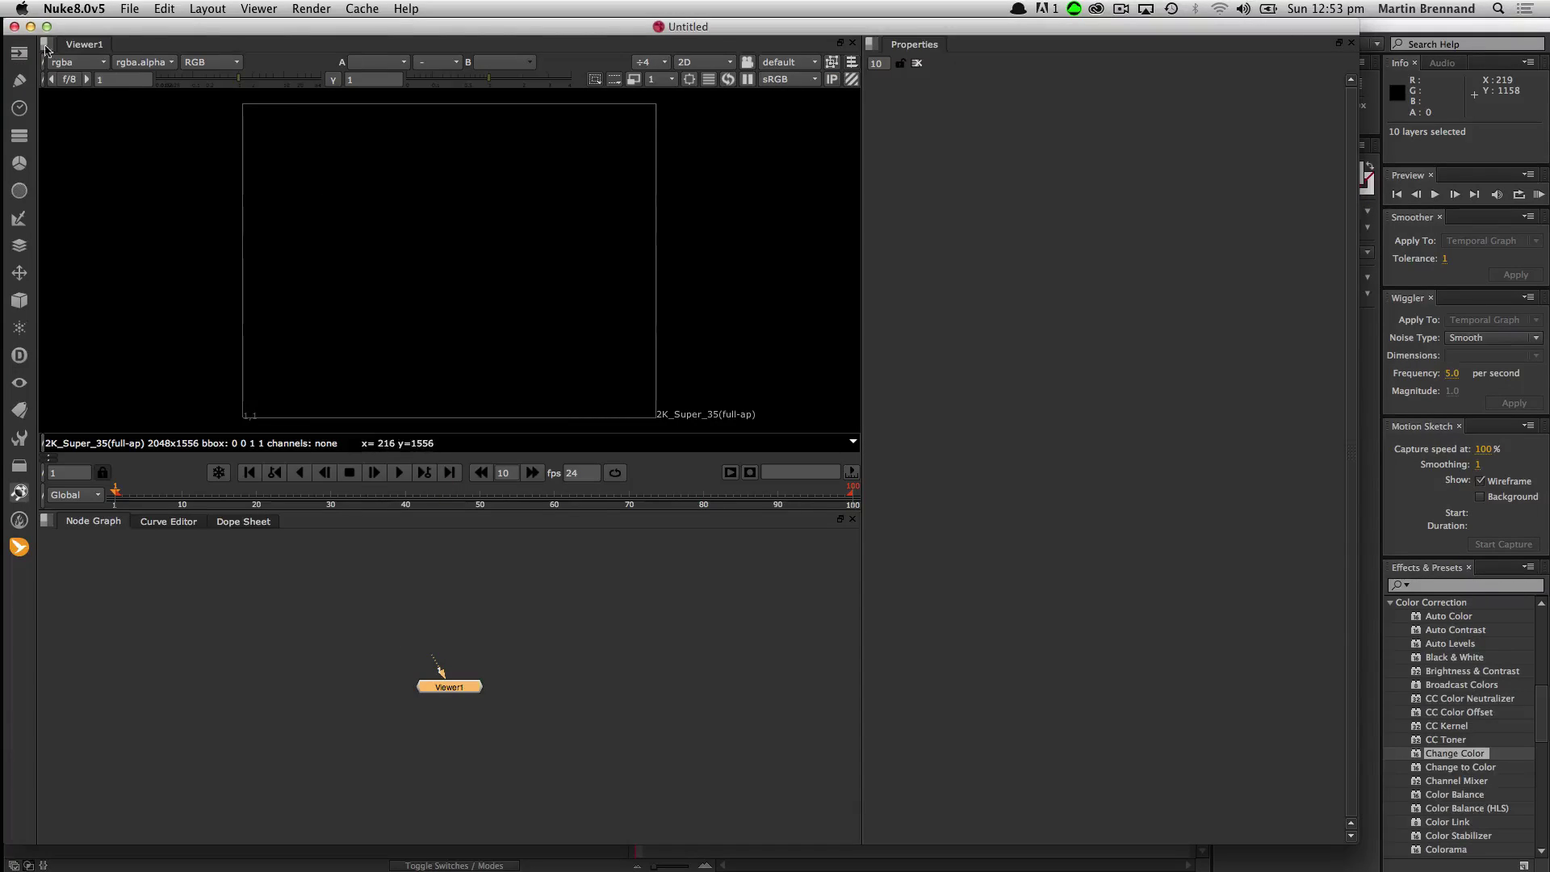
Switch to Nuke, enlarge its window and open the recent girls_wide_pan_nuke.nk script.
left_click(46, 26)
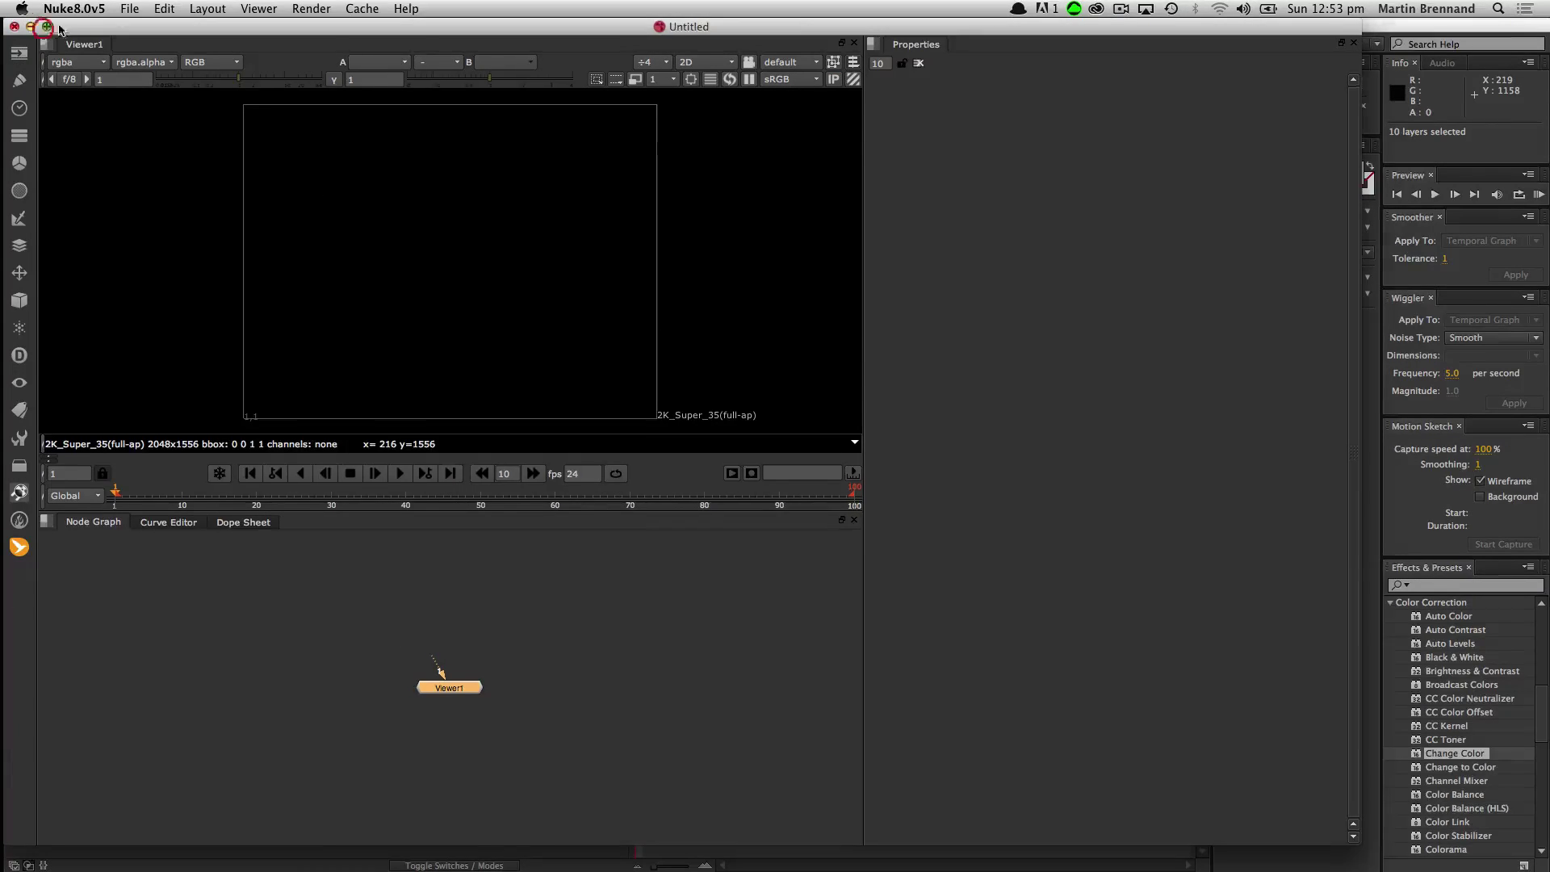
left_click(129, 9)
mouse_move(161, 105)
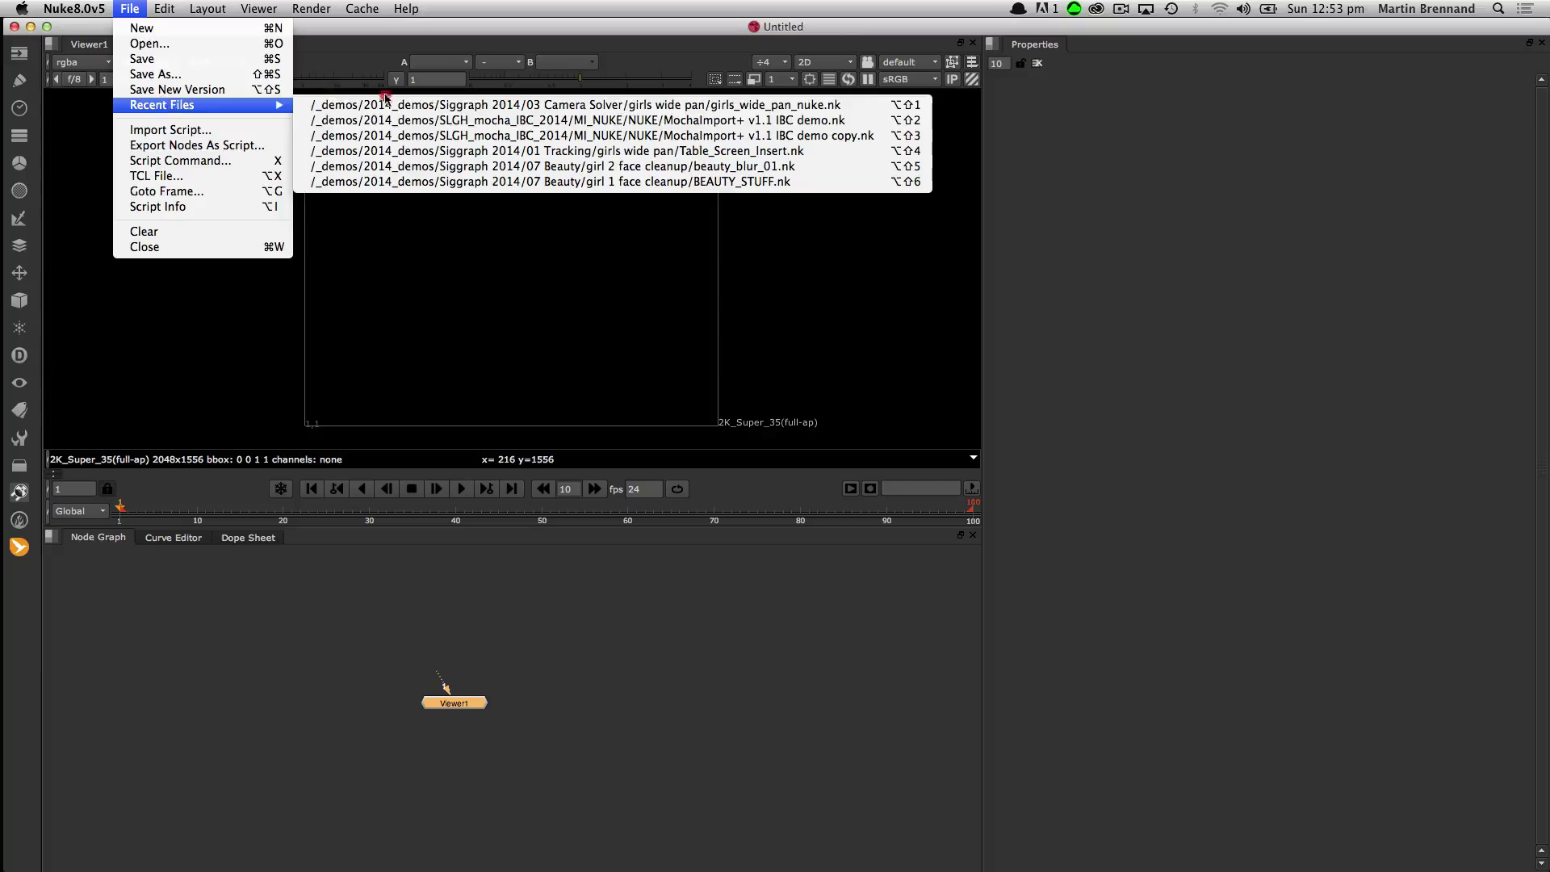
left_click(463, 105)
left_click(488, 151)
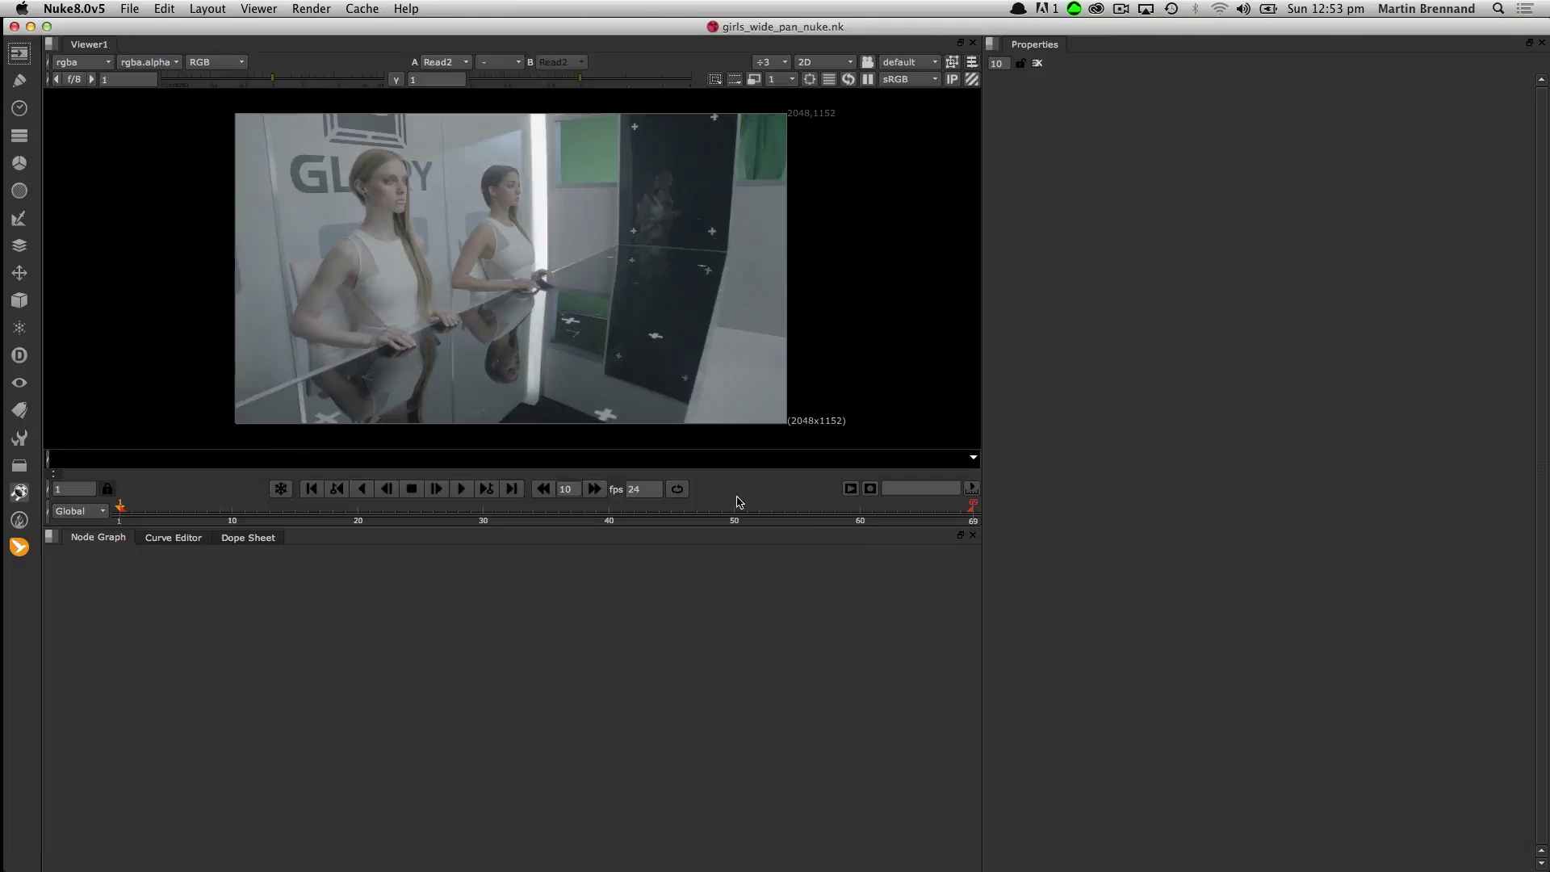
Import a full camera rig from girls_wide_camera_Pan.fbx into the node graph using MochaImport+.
left_click_drag(779, 575, 768, 599)
left_click(18, 546)
mouse_move(113, 550)
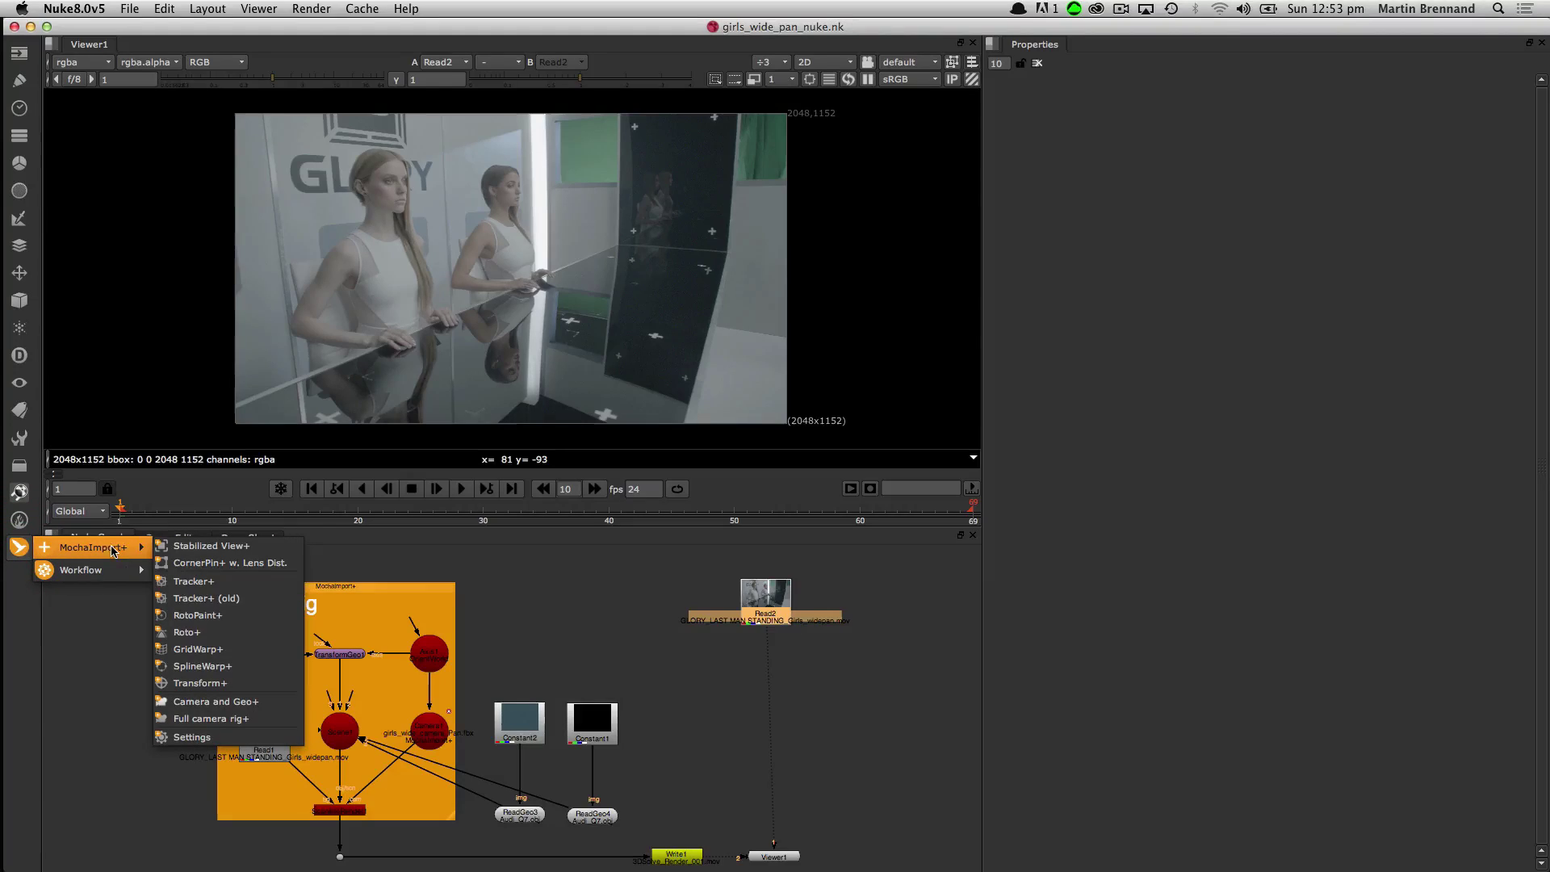
left_click(203, 723)
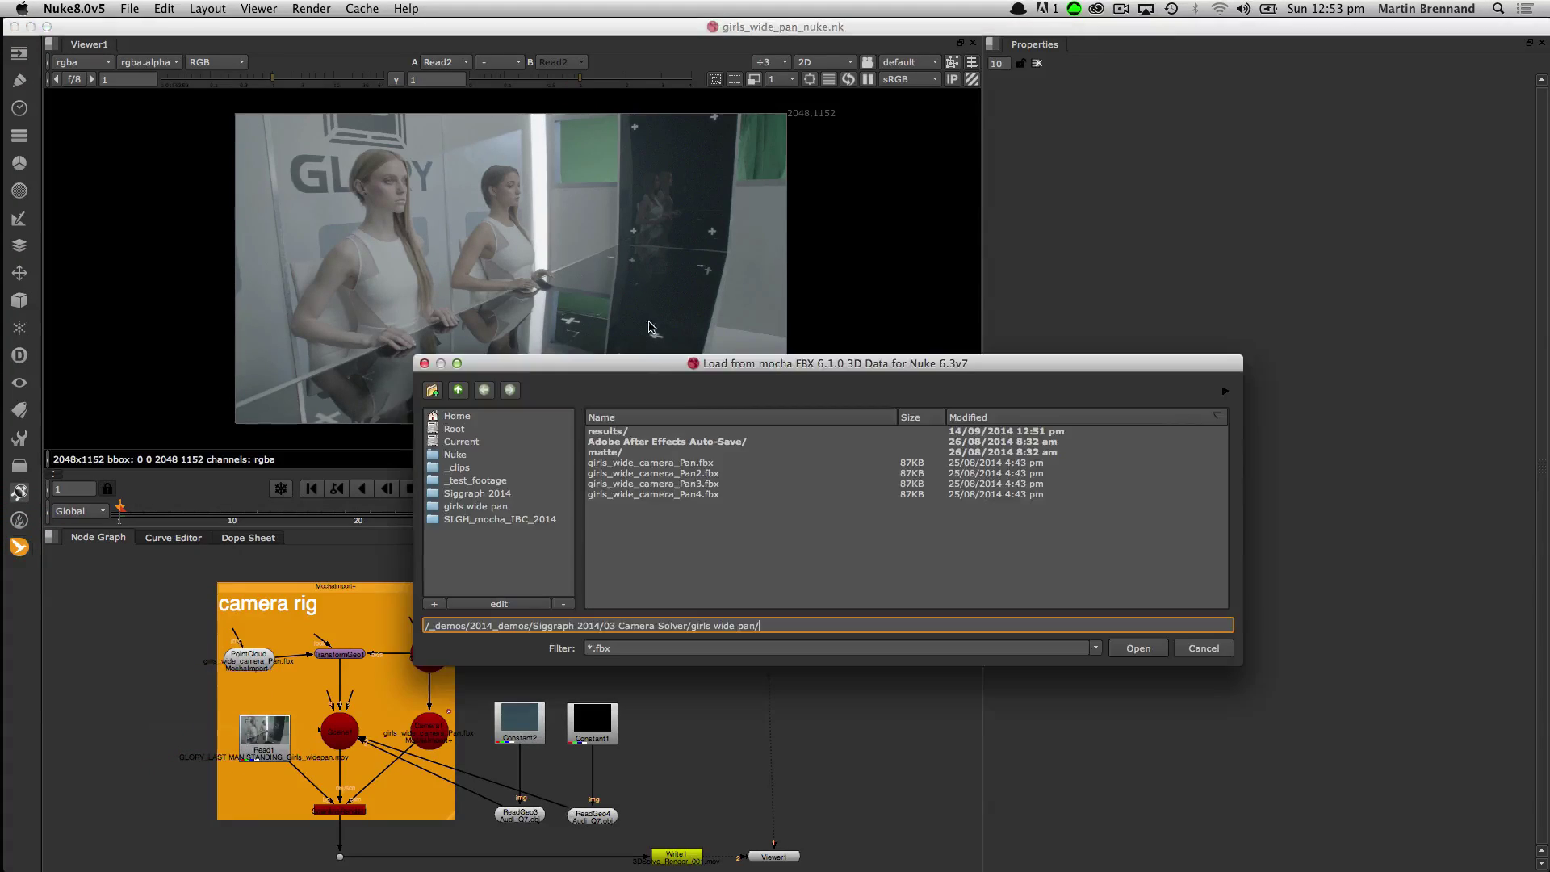
left_click(674, 466)
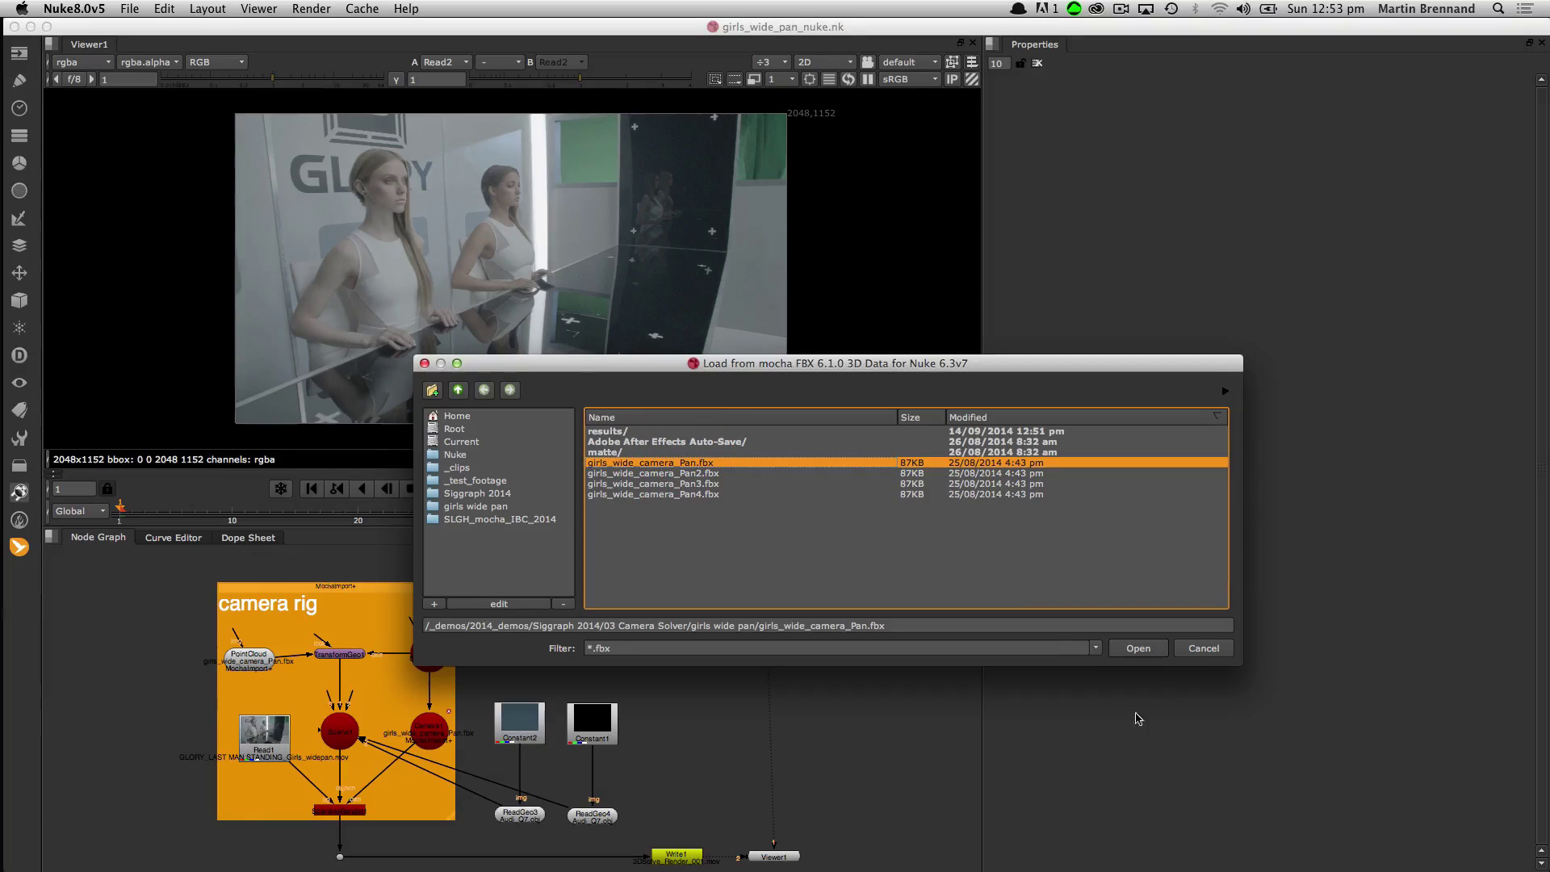
left_click(1139, 649)
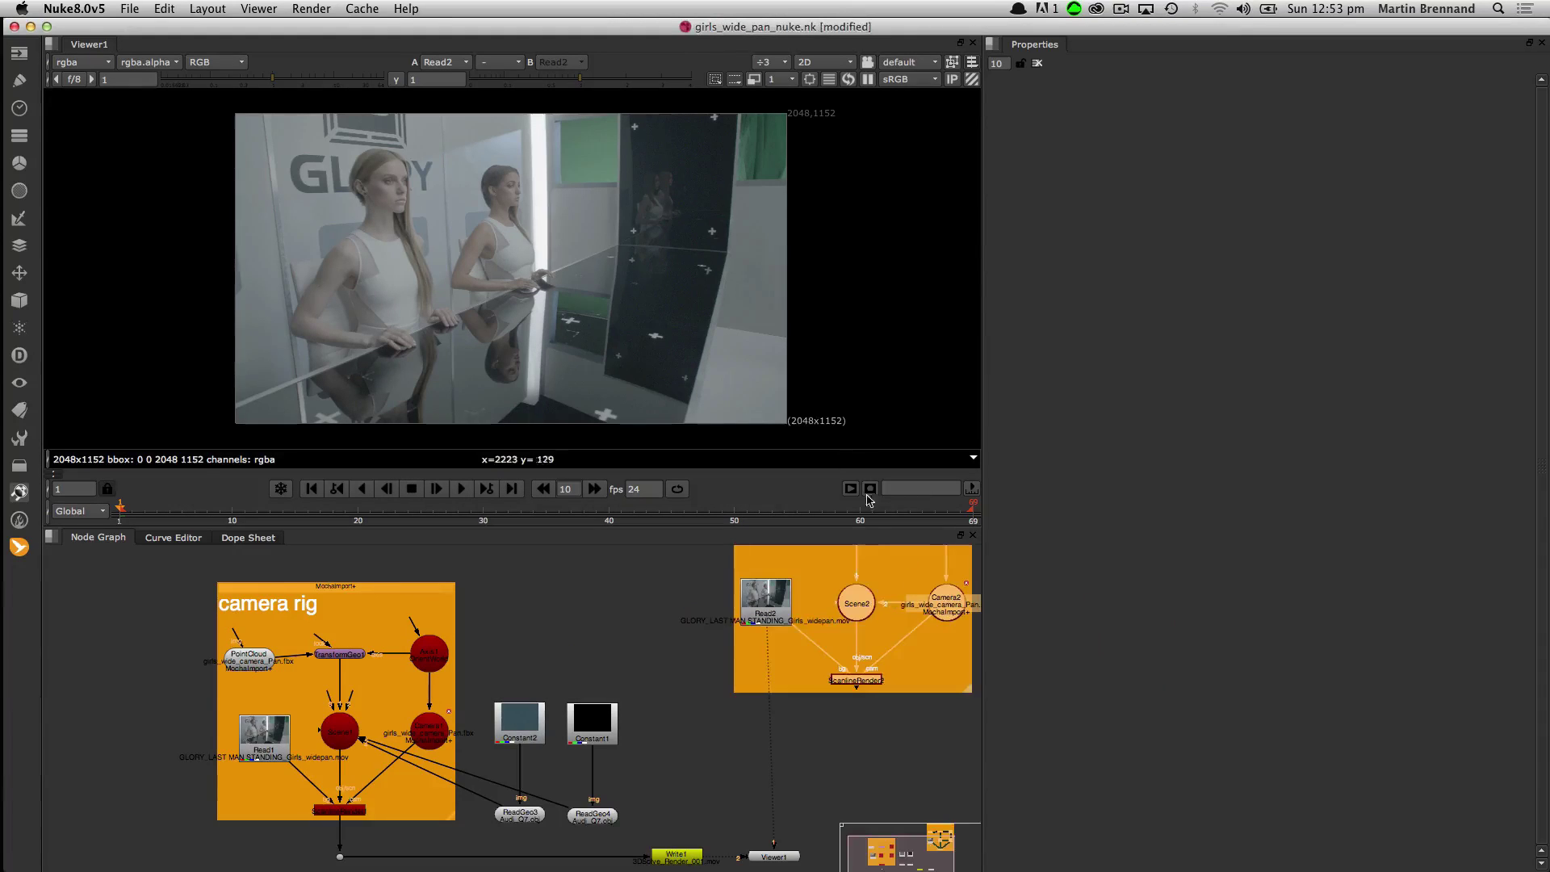
View the imported rig's ScanlineRender output and scrub through the shot to frame 56 to check the tracked points.
left_click(866, 681)
key("1")
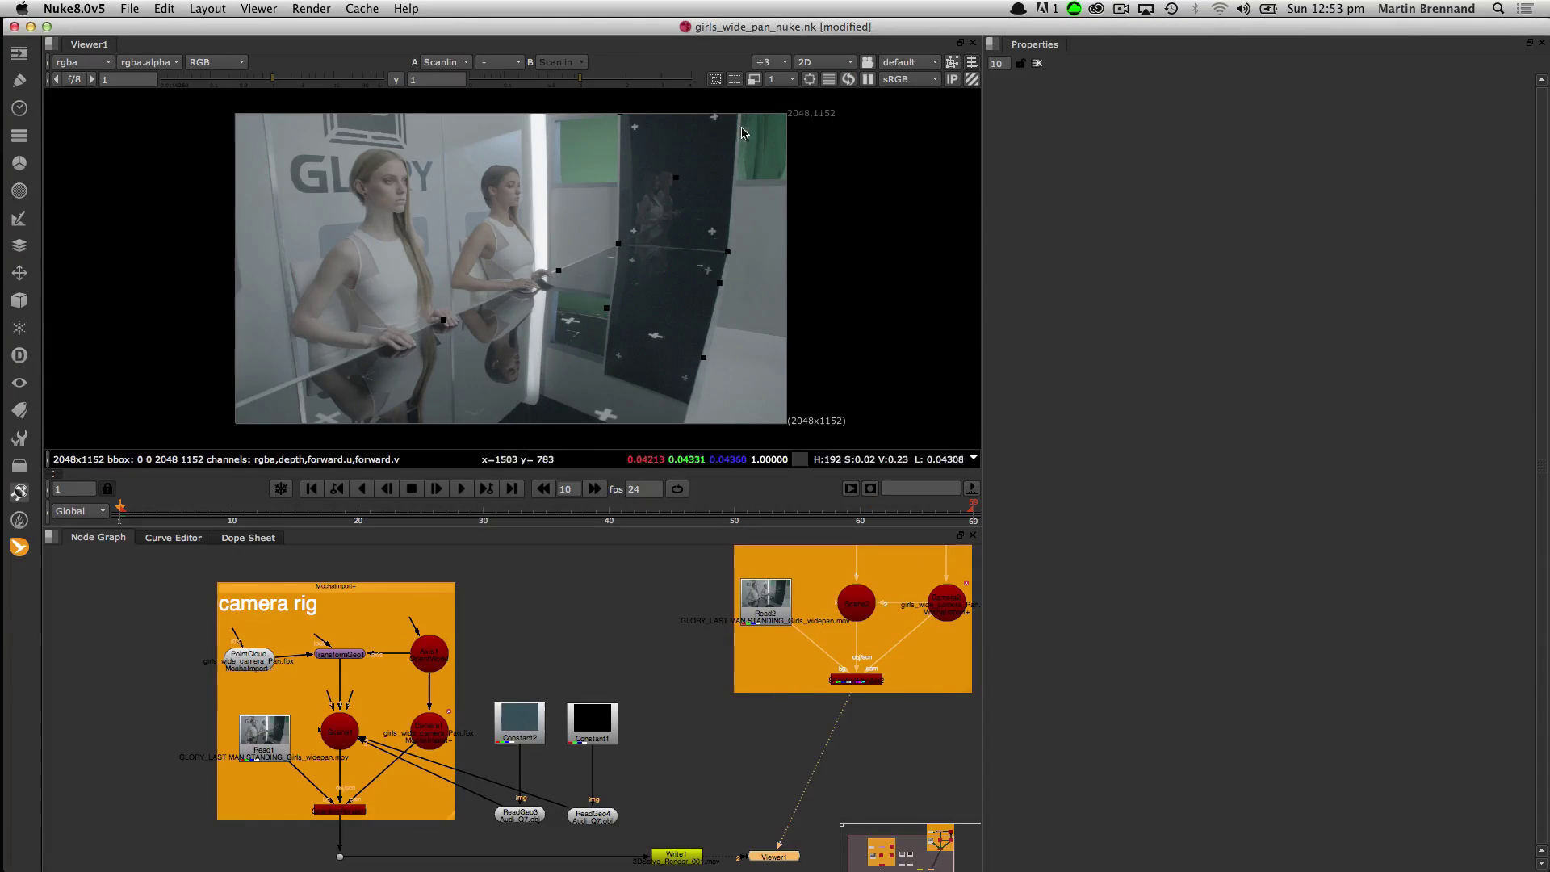
left_click(297, 511)
left_click_drag(297, 511, 810, 509)
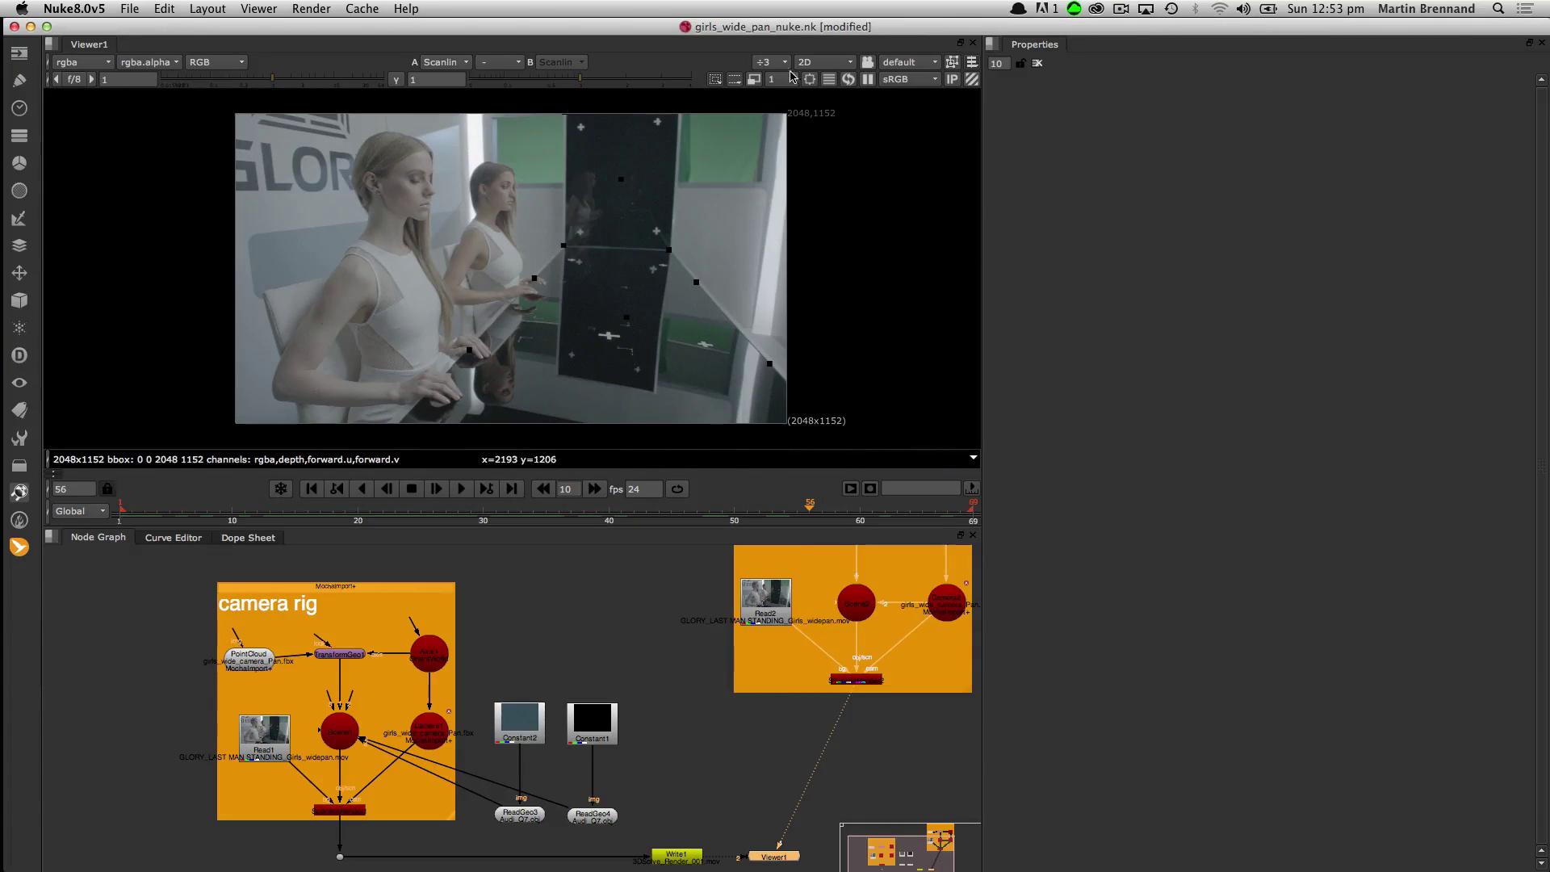
Examine the imported camera and point cloud in the 3D view while scrubbing the timeline to frame 21.
left_click(822, 64)
left_click(817, 97)
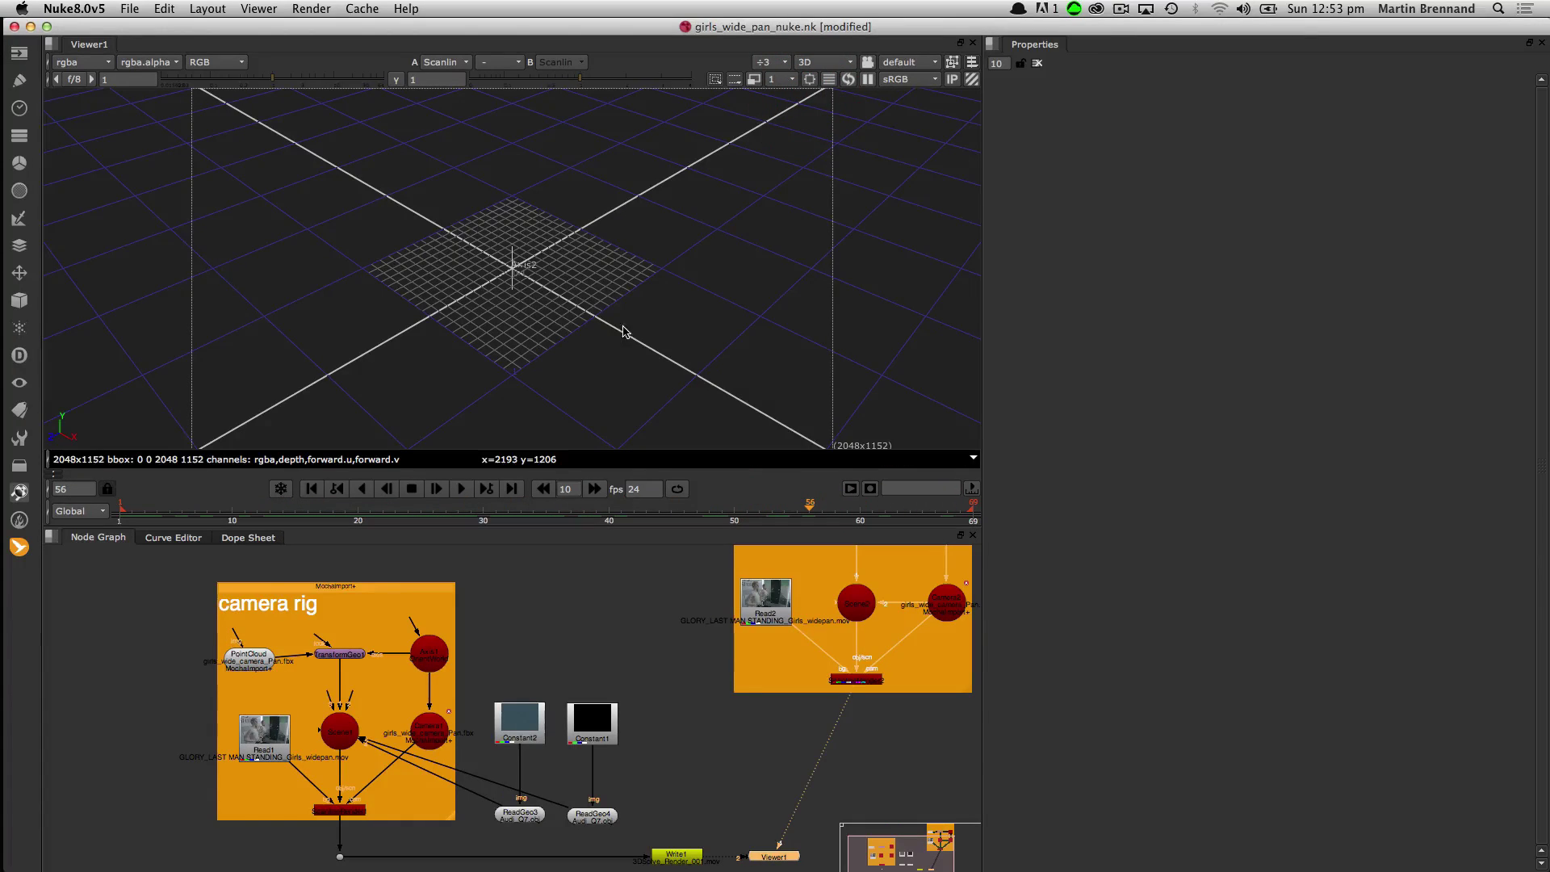
left_click_drag(628, 330, 751, 242)
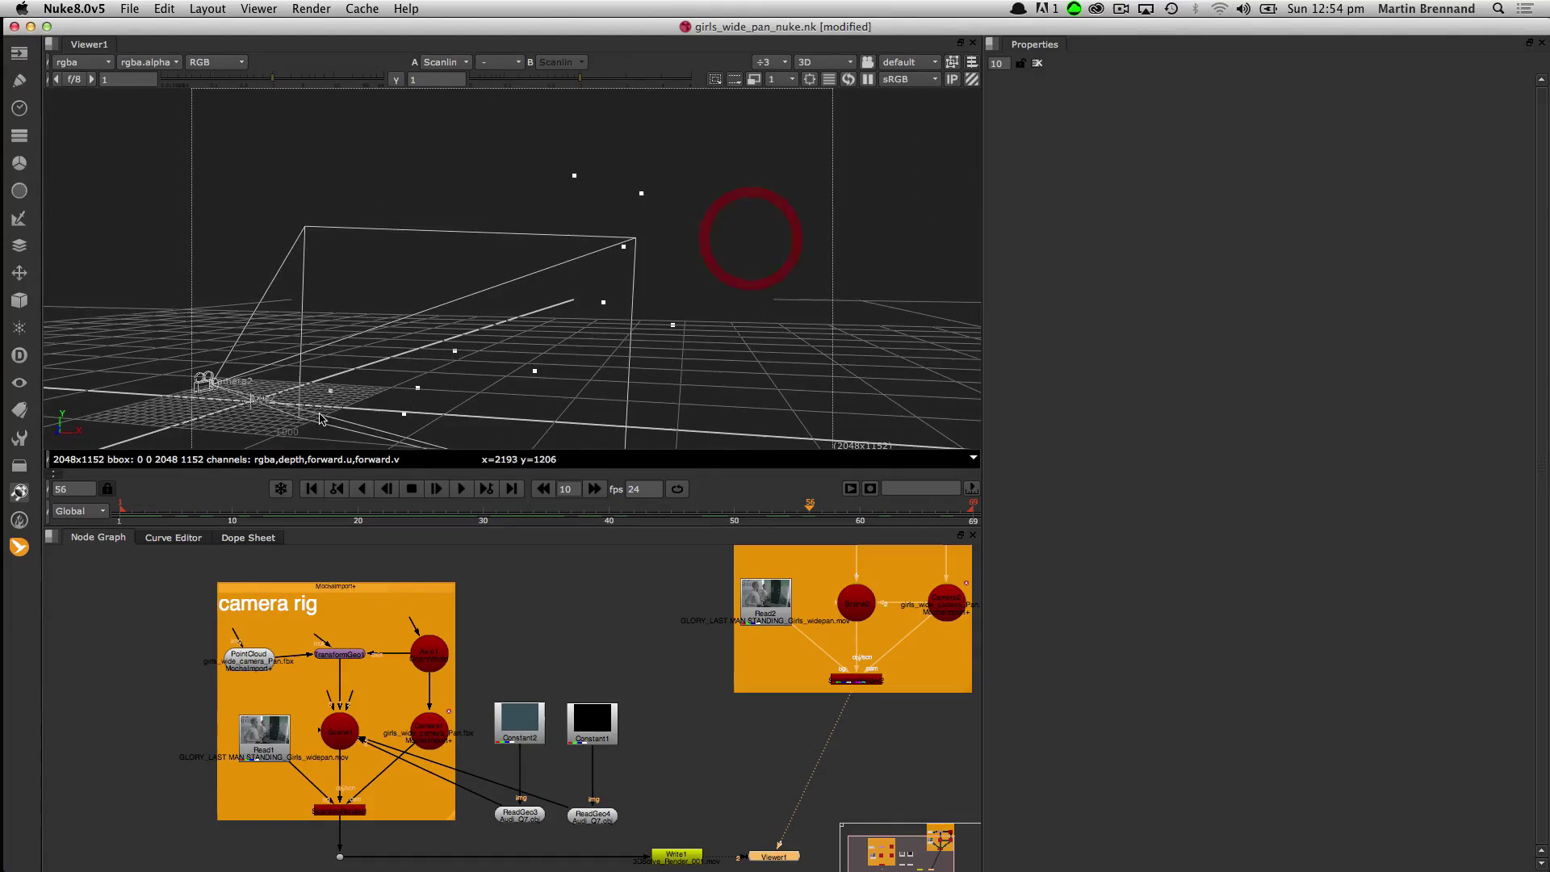
left_click_drag(444, 397, 593, 288)
left_click_drag(123, 510, 372, 459)
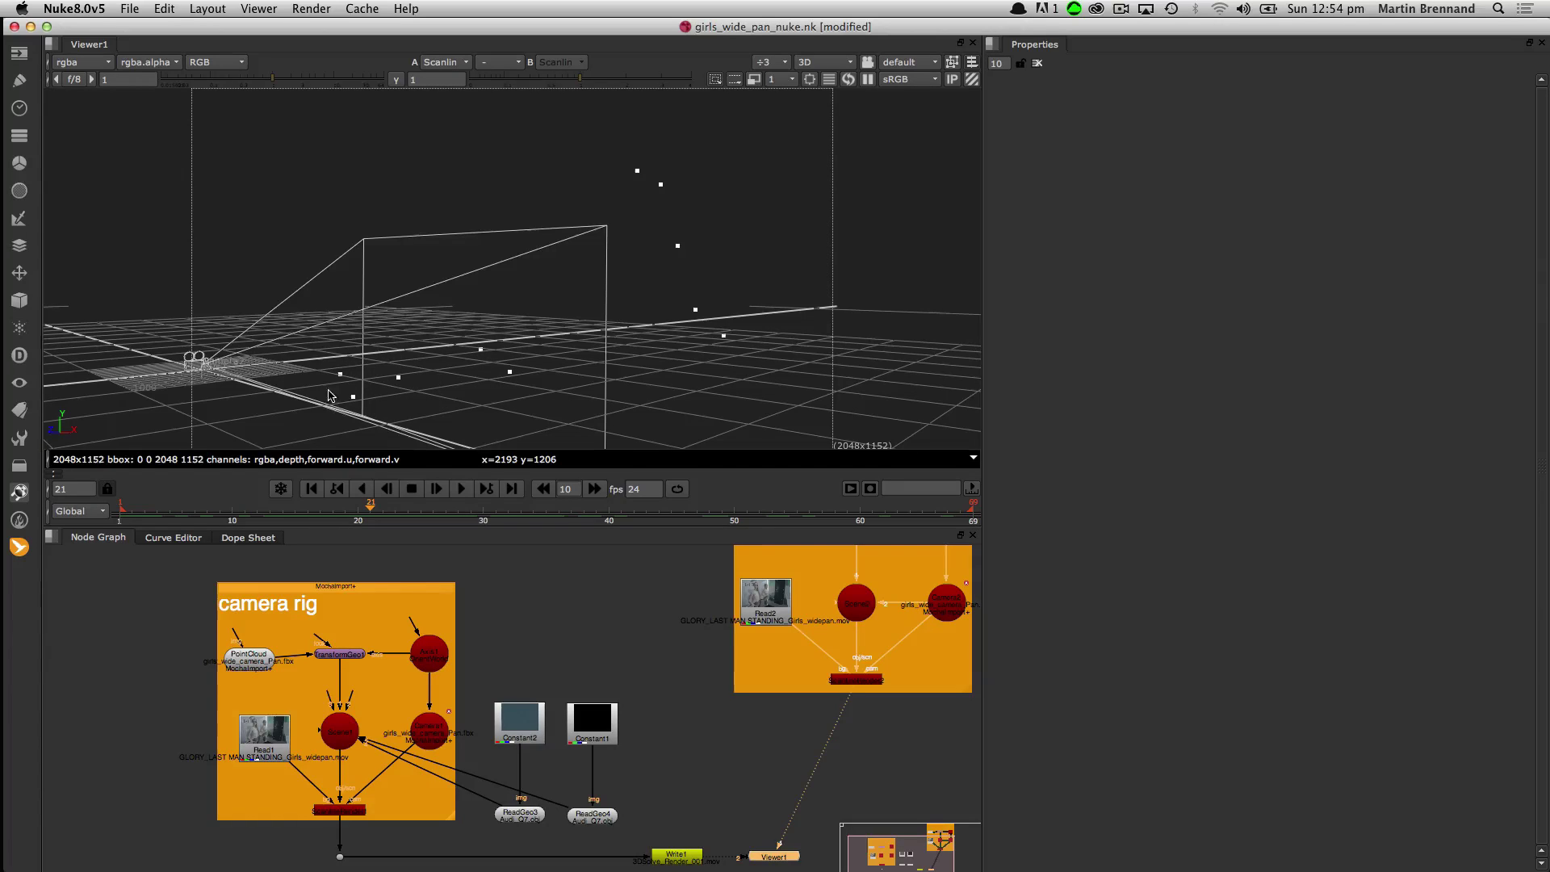
View the Write1 output and inspect the car model and camera movement in the 3D view.
left_click(683, 854)
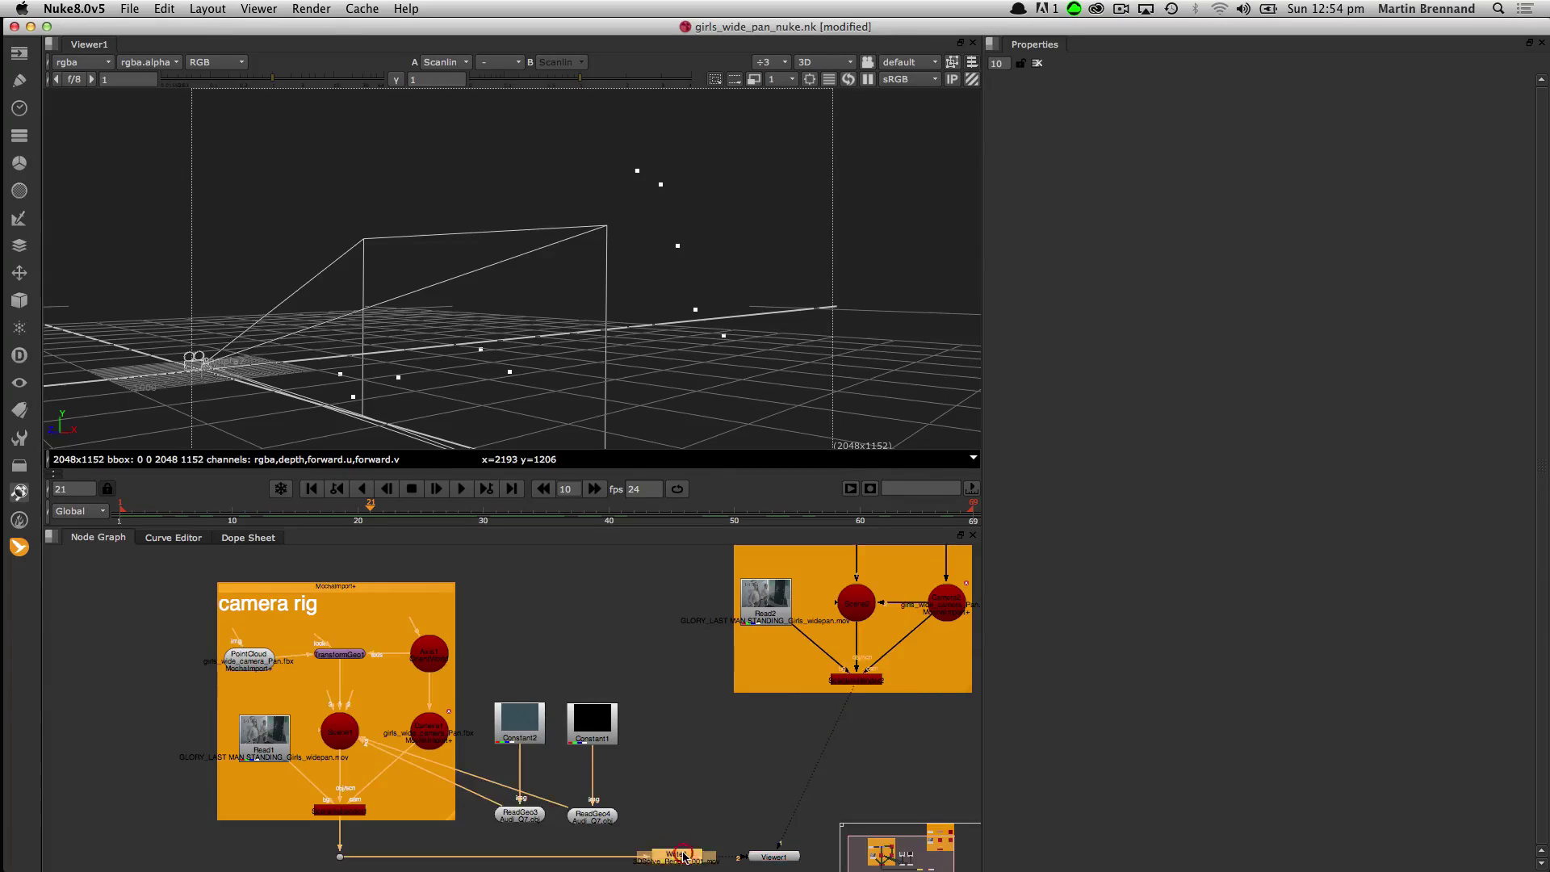
key("1")
left_click(834, 65)
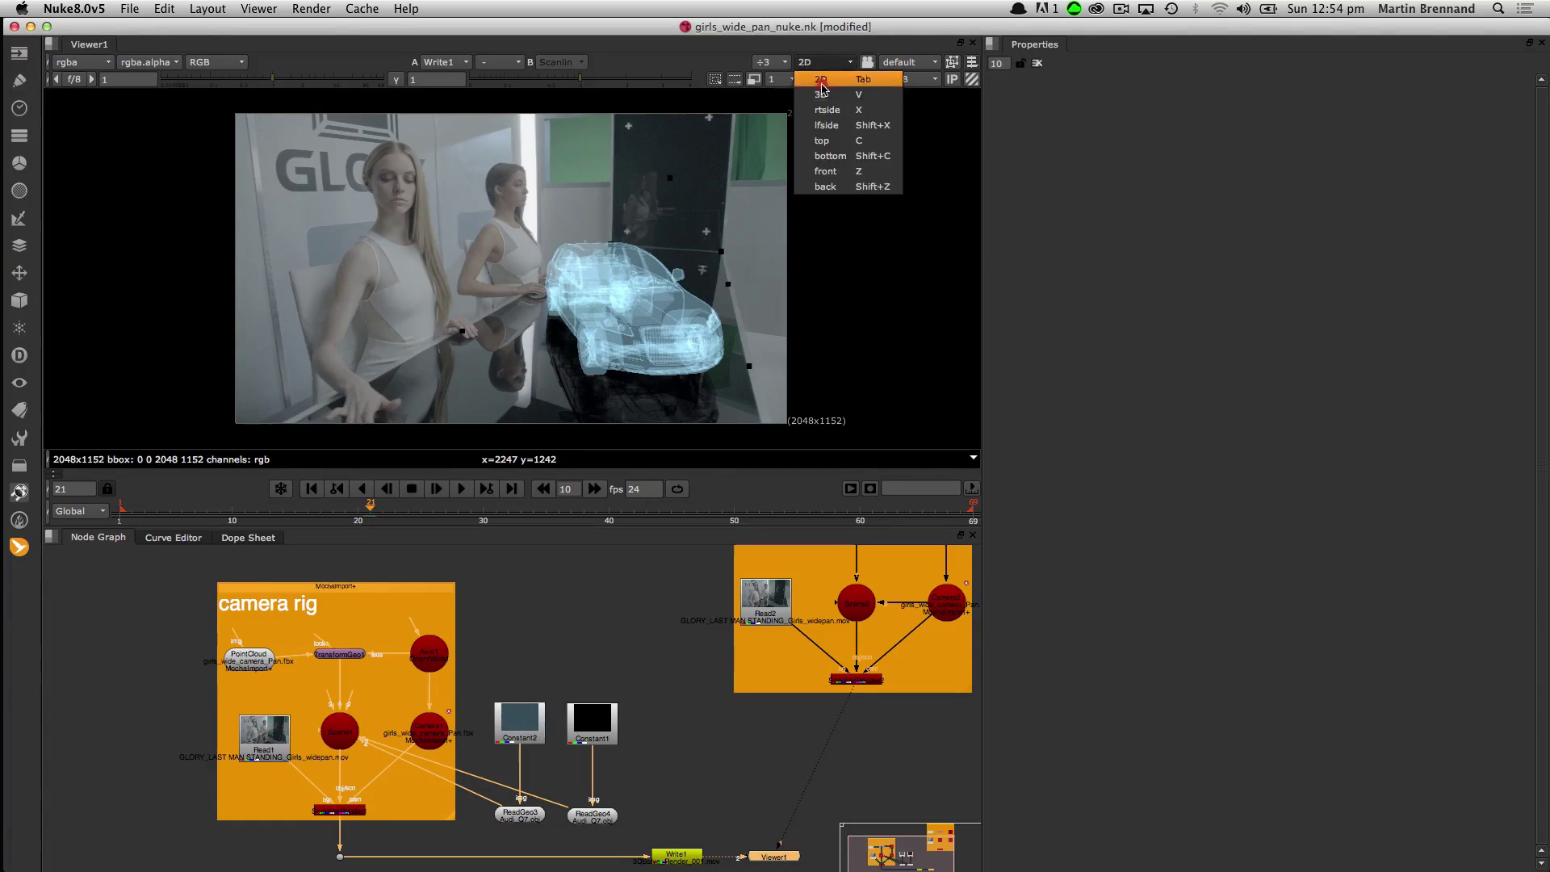
left_click(820, 81)
left_click_drag(554, 356, 590, 280)
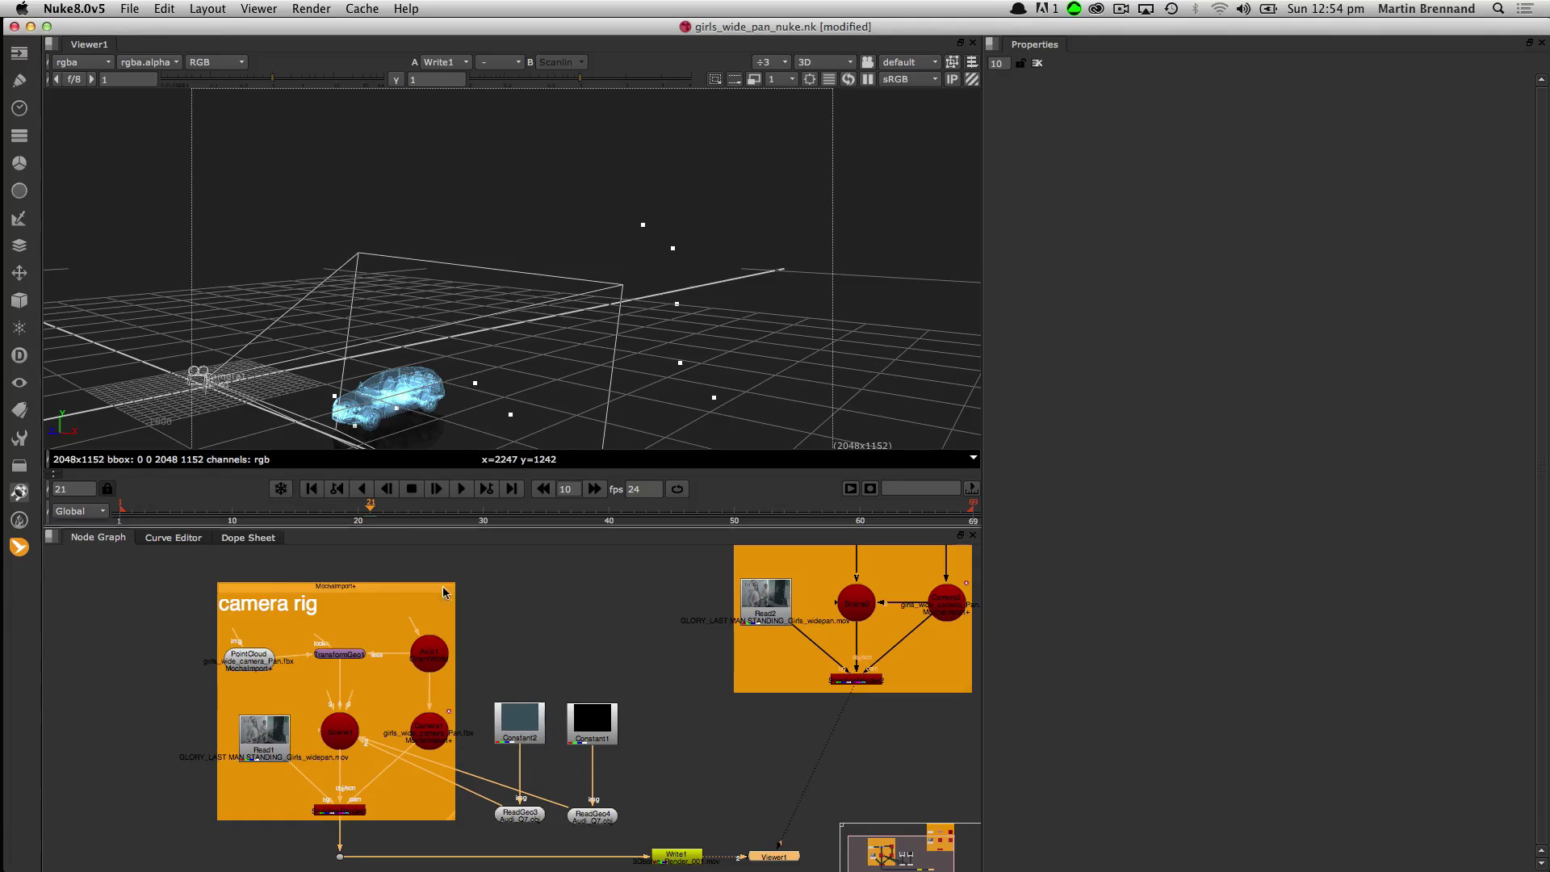
left_click_drag(186, 510, 85, 510)
Return the viewer to 2D and review the car composite by scrubbing to frame 27.
left_click(832, 64)
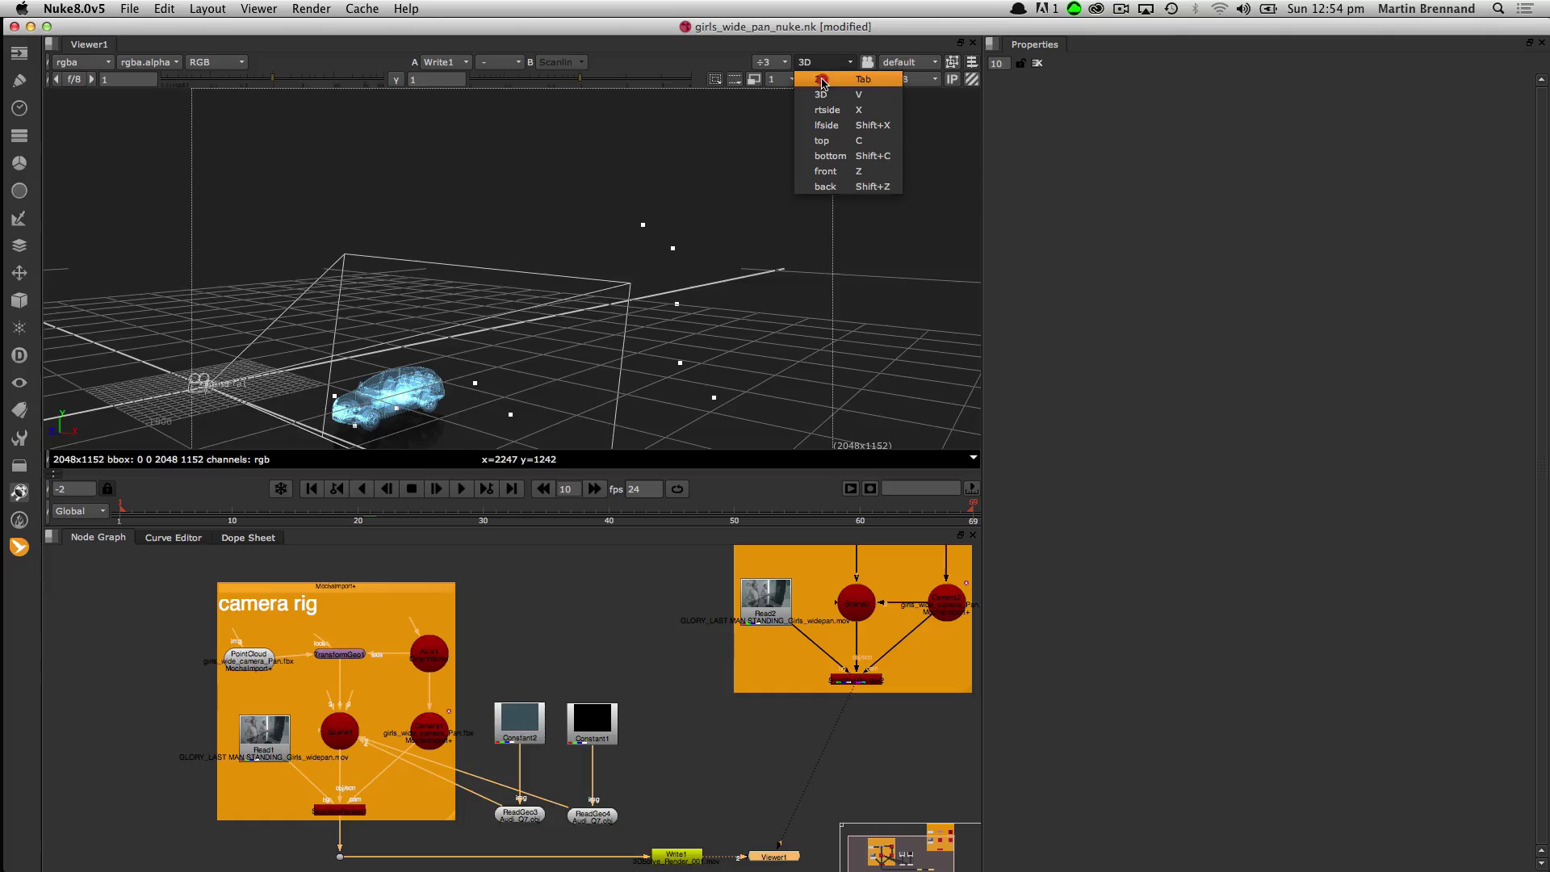
left_click(815, 71)
left_click(487, 489)
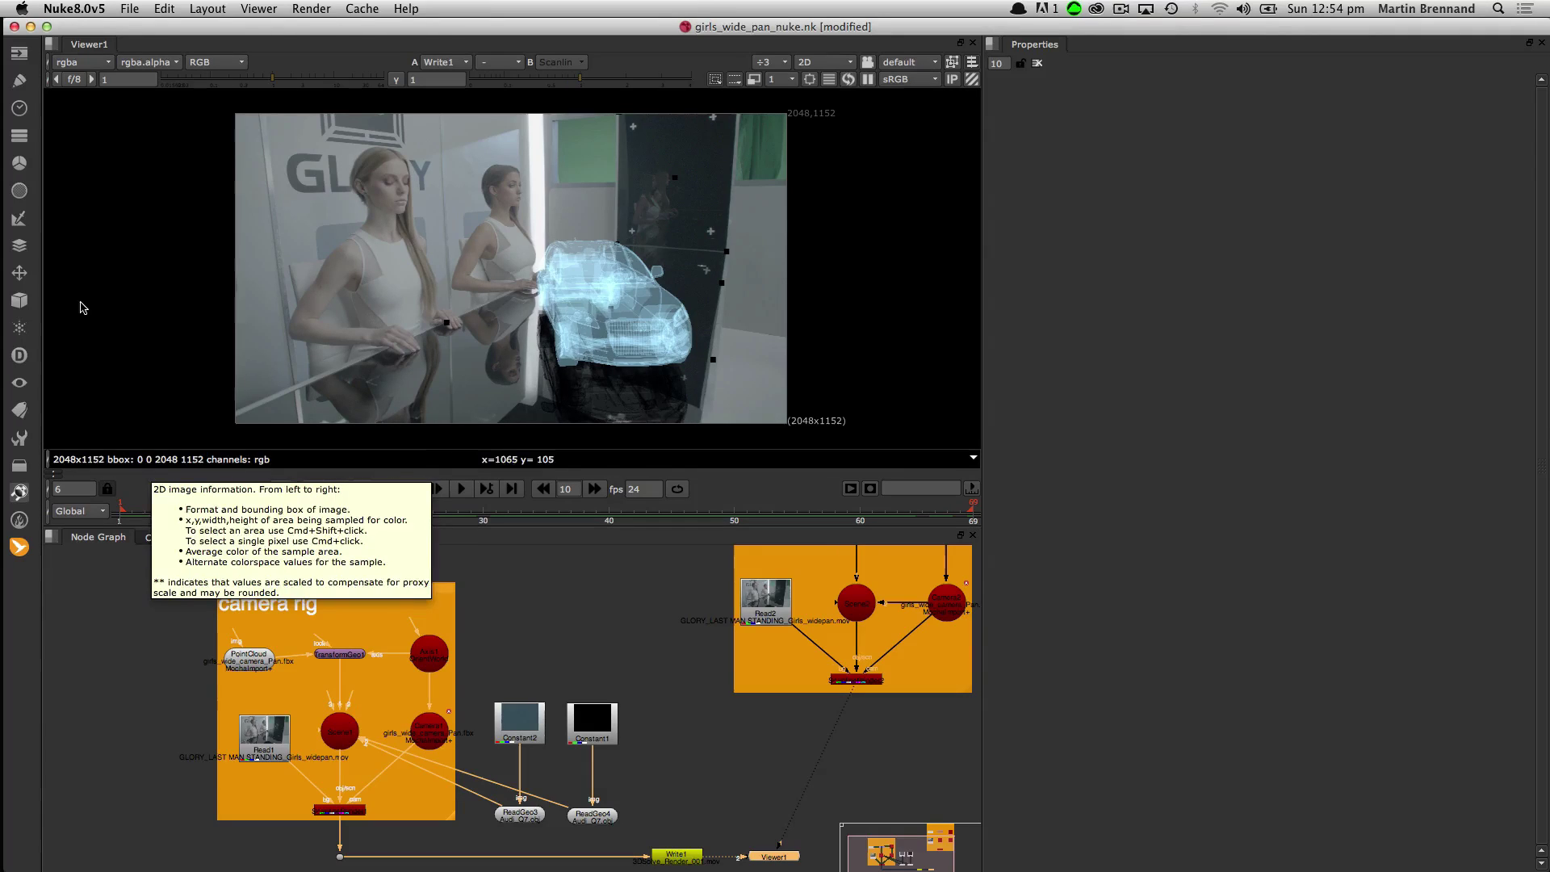
left_click_drag(184, 514, 447, 509)
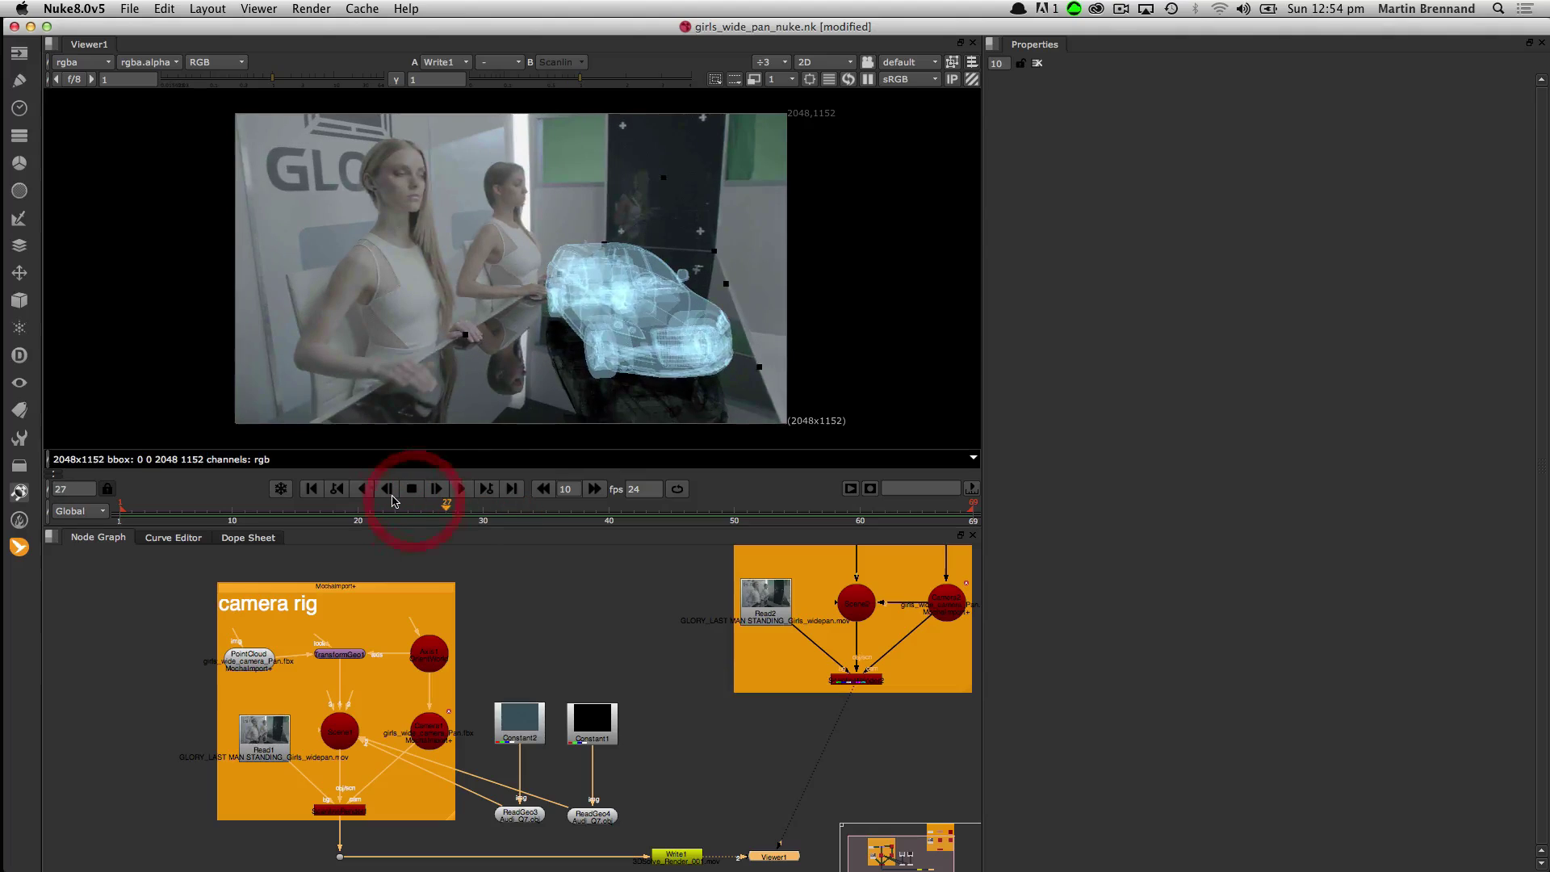
Switch to mocha Pro and open _04_Lens_Insert_HDSR_Source_VFX160_H.264_START.mocha, discarding the current project's changes.
key("super+Tab")
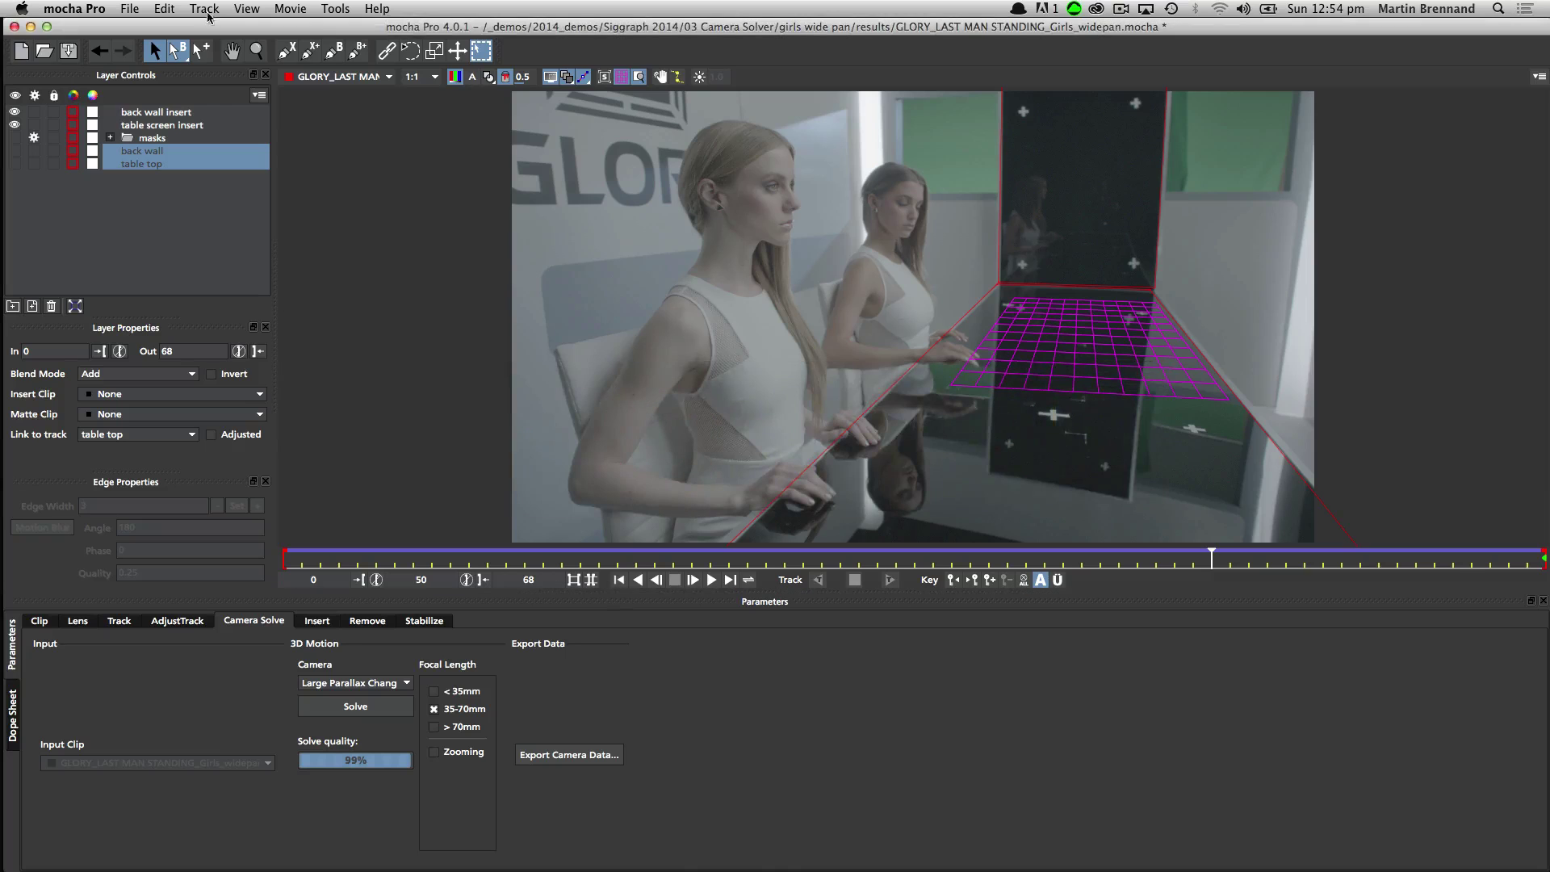
left_click(129, 8)
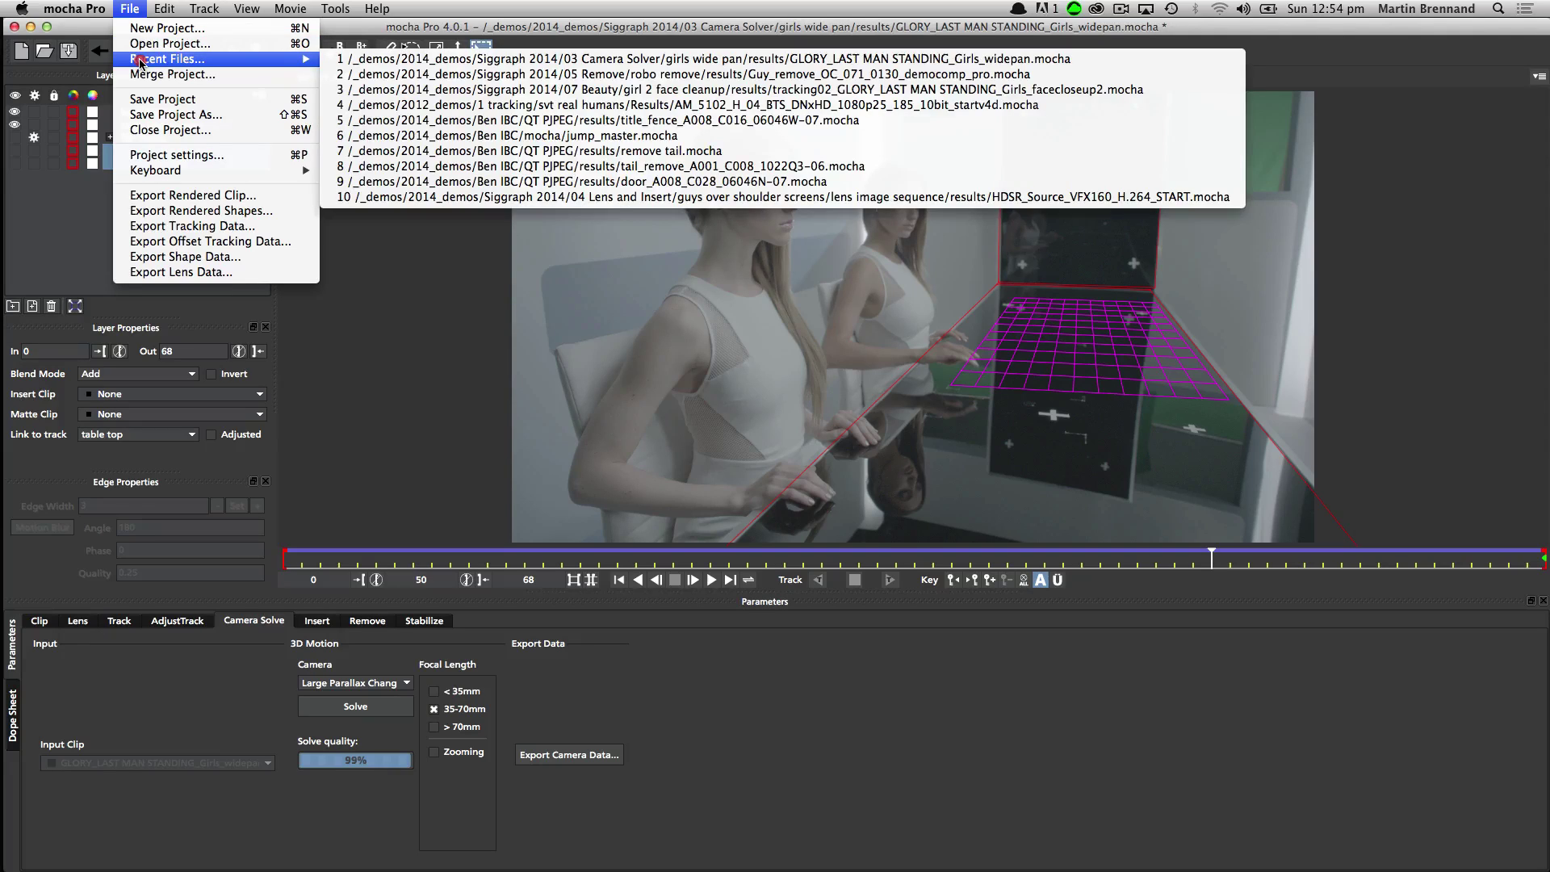
left_click(146, 43)
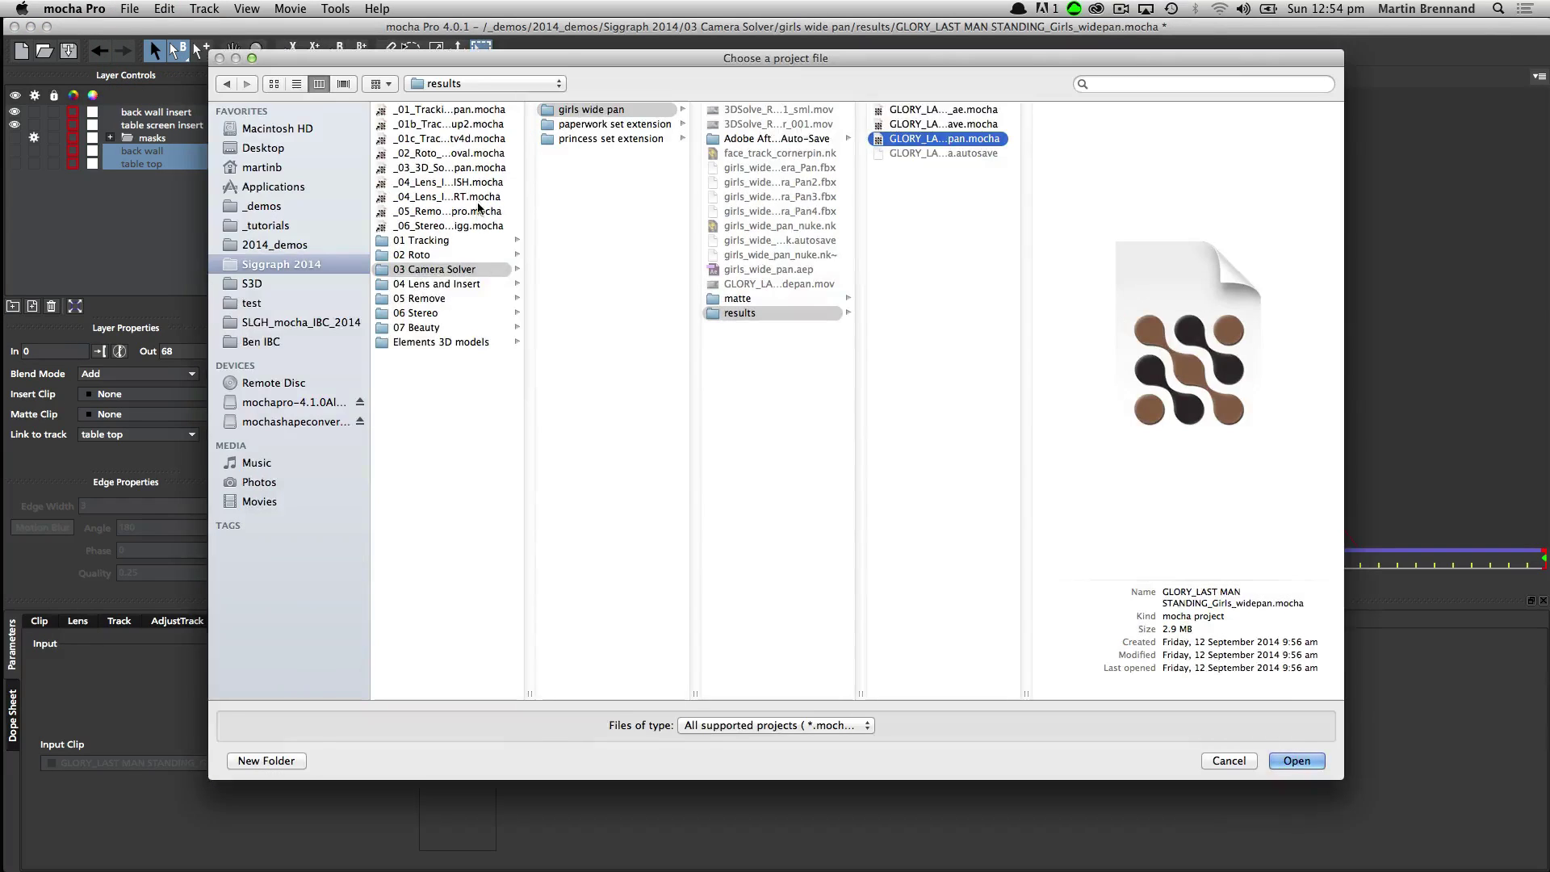
left_click(468, 197)
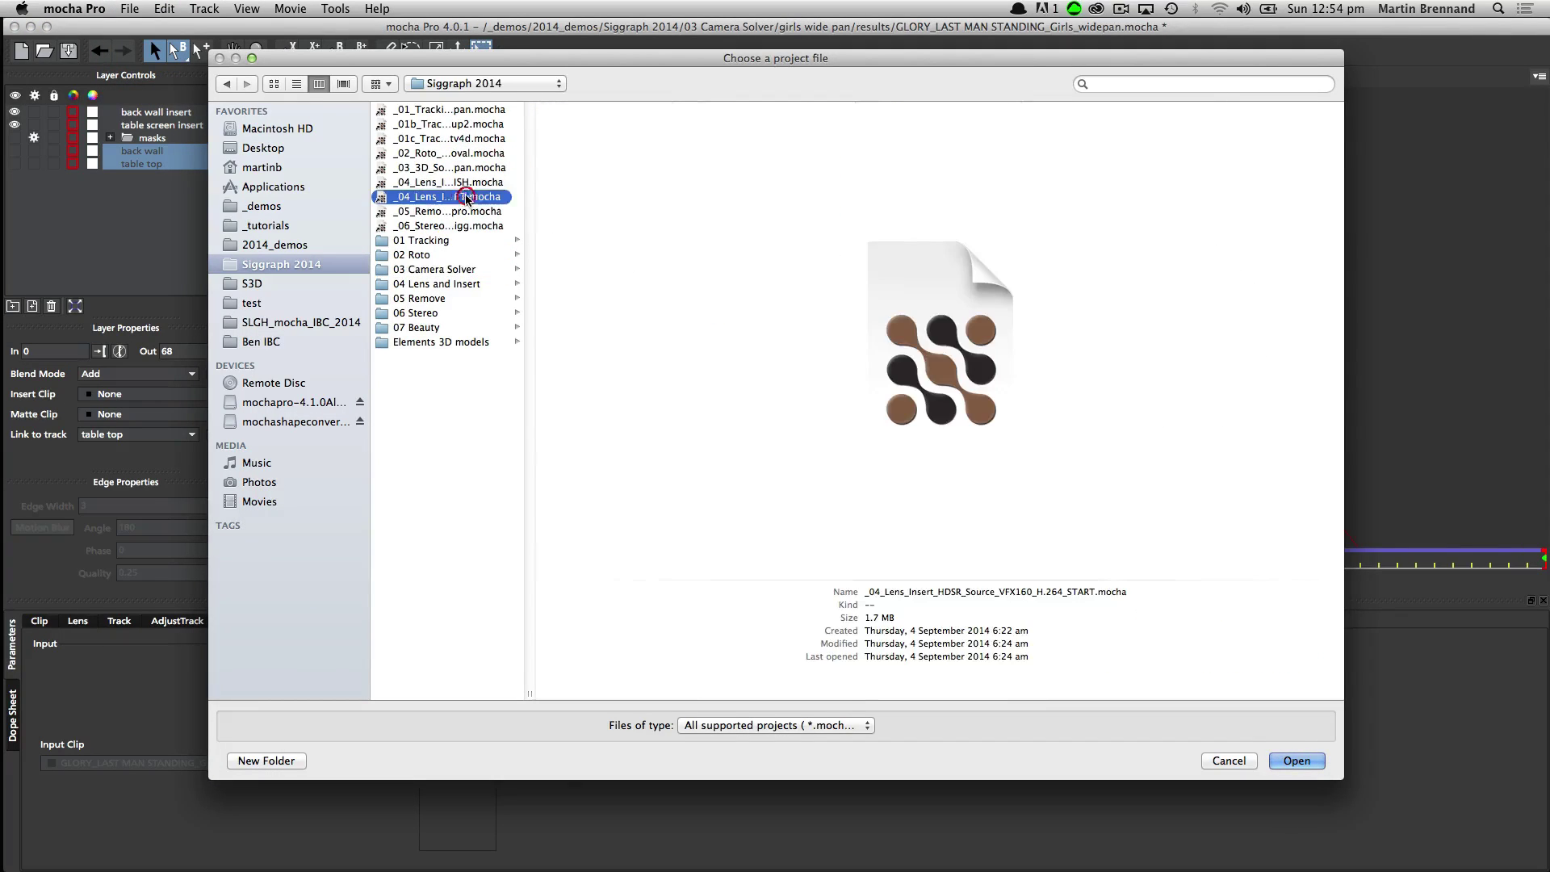
left_click(1300, 763)
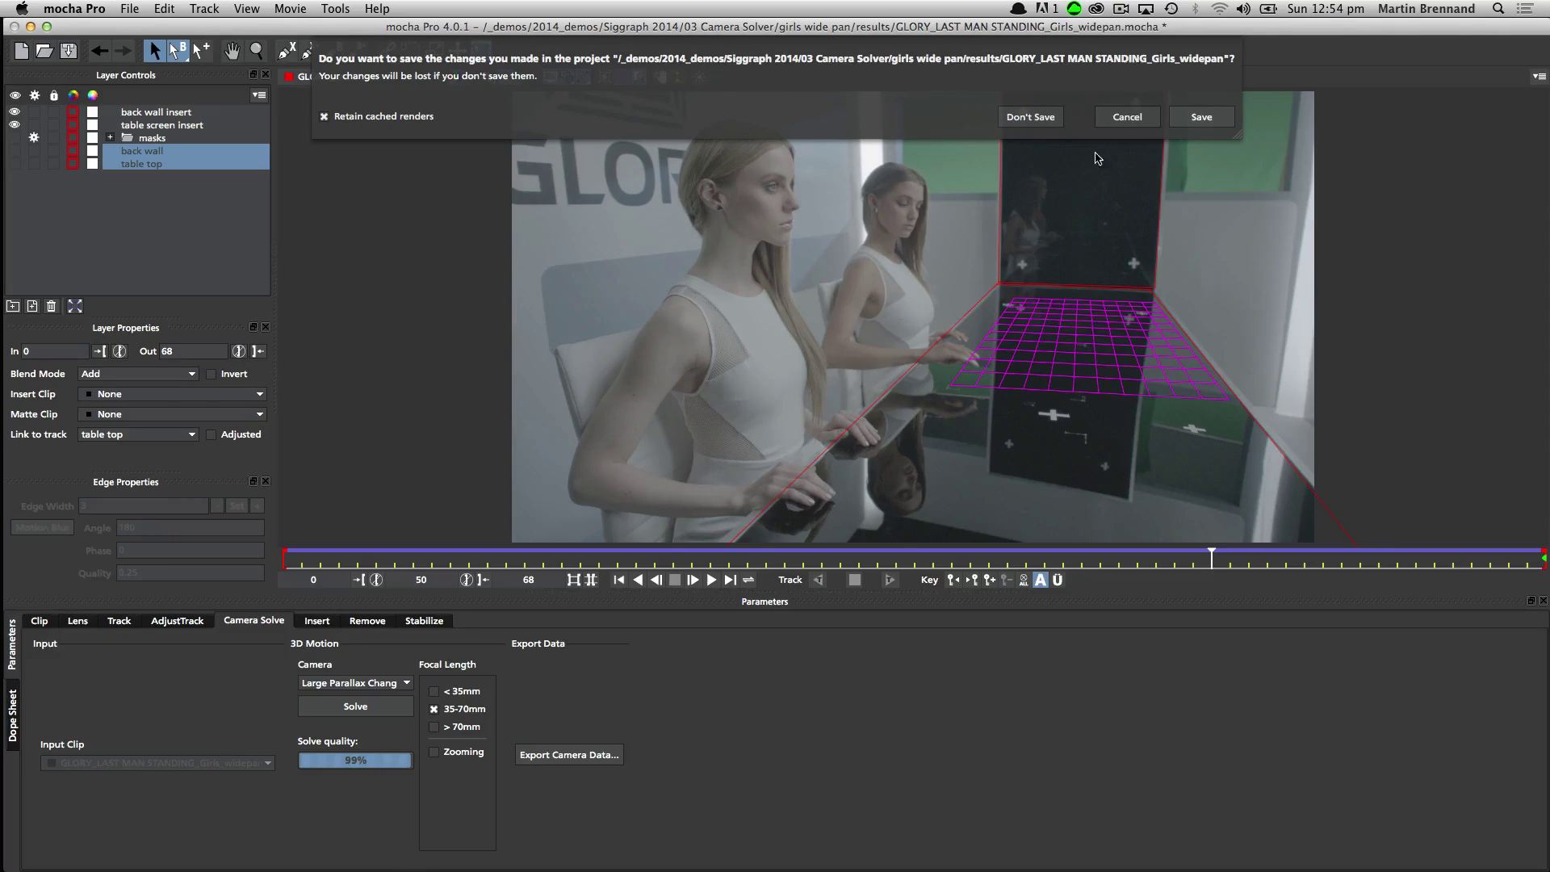
left_click(1031, 117)
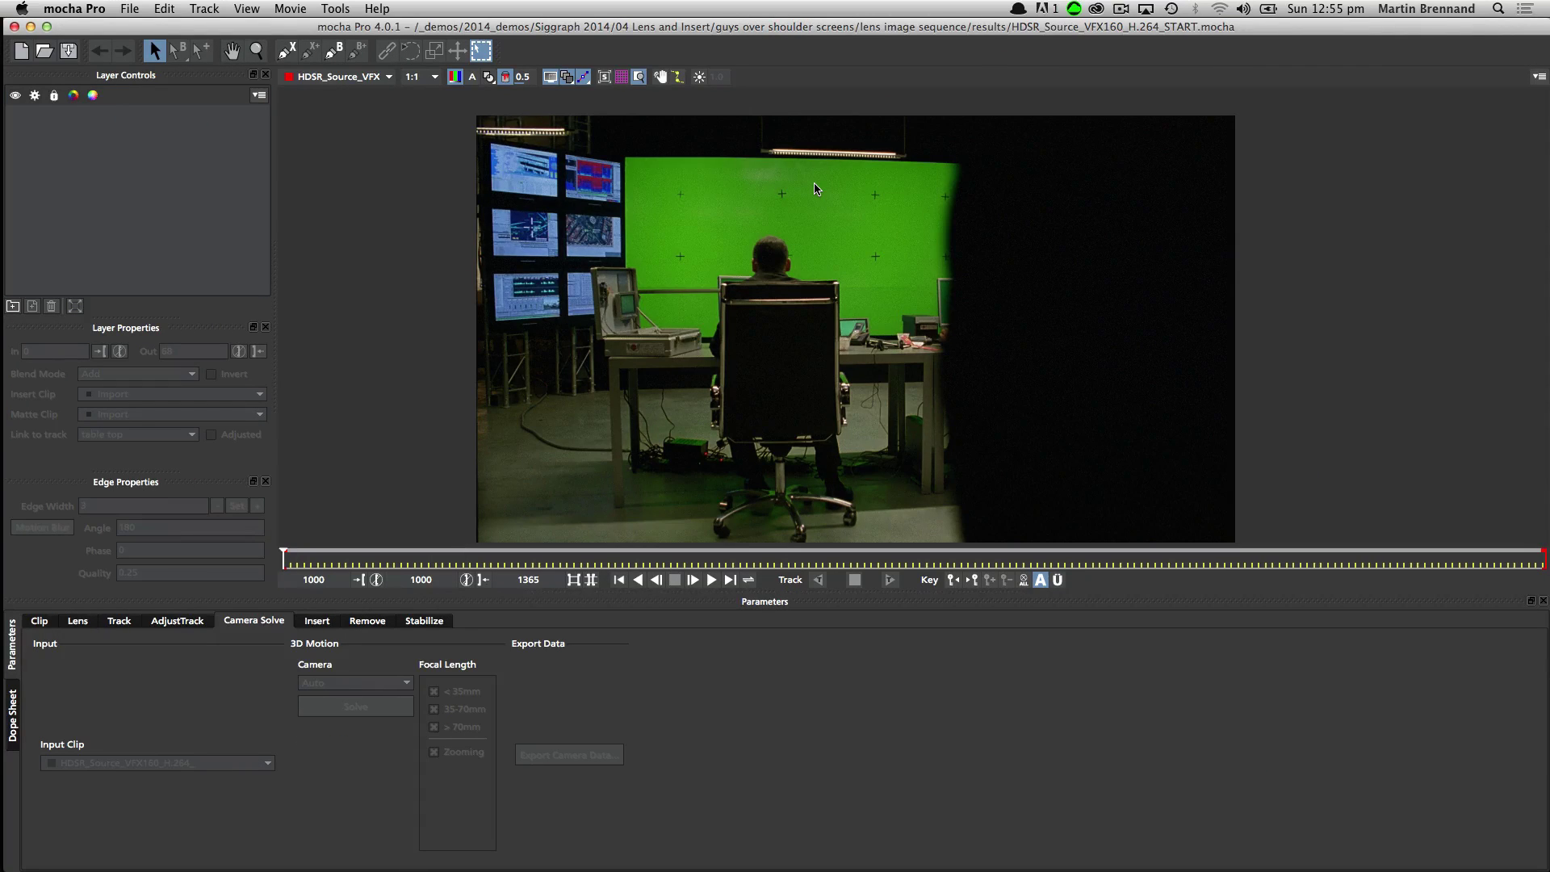
Go to frame 1365 and locate the lens calibration lines in the HDSR_Source clip.
left_click_drag(283, 556, 1543, 557)
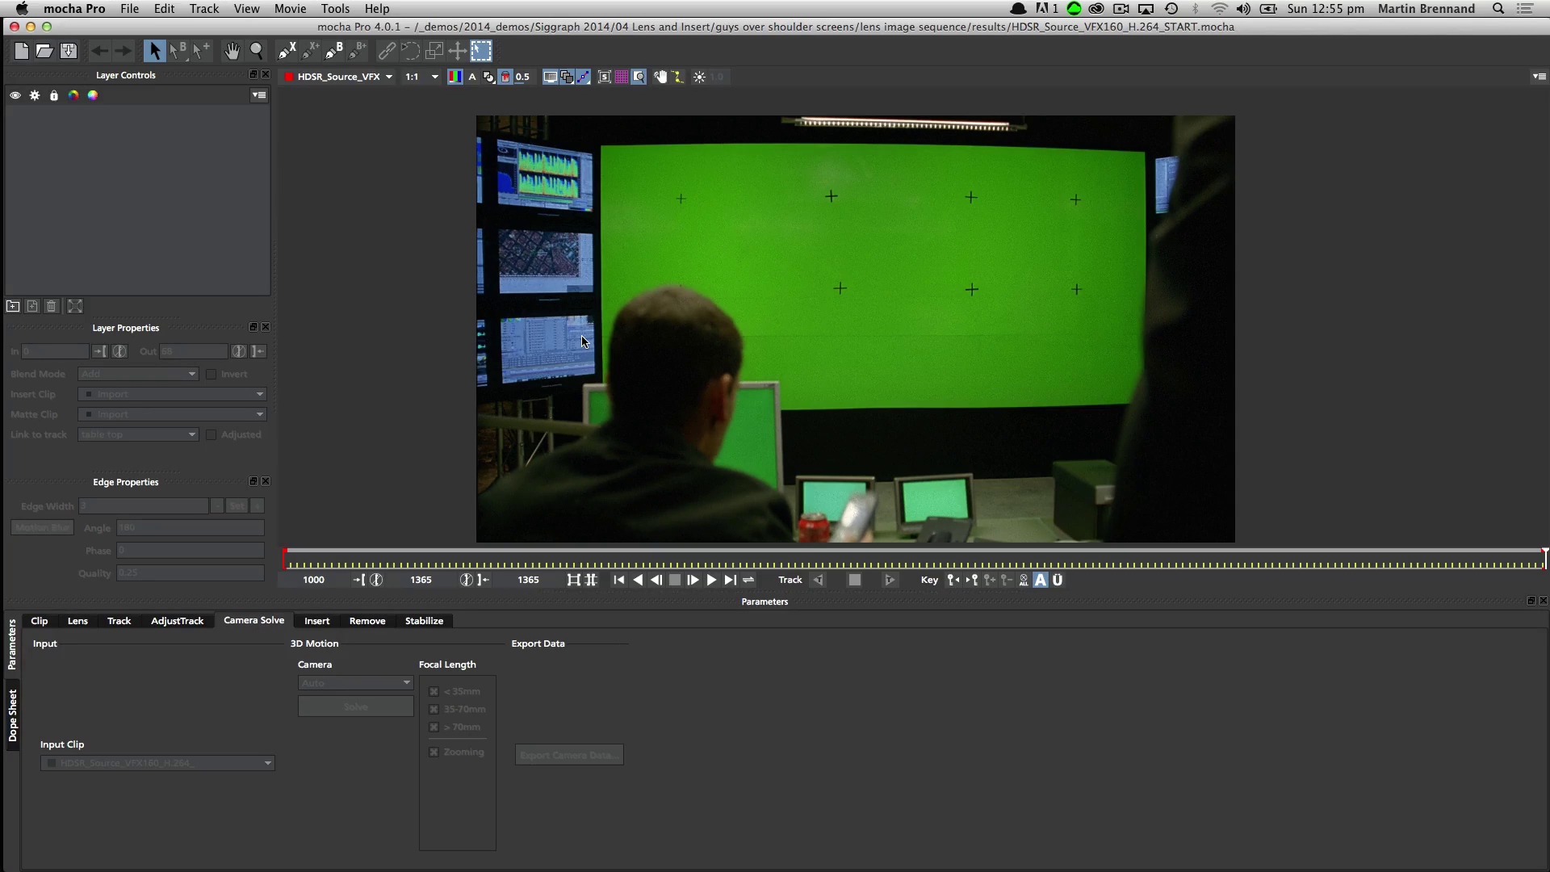
left_click(77, 620)
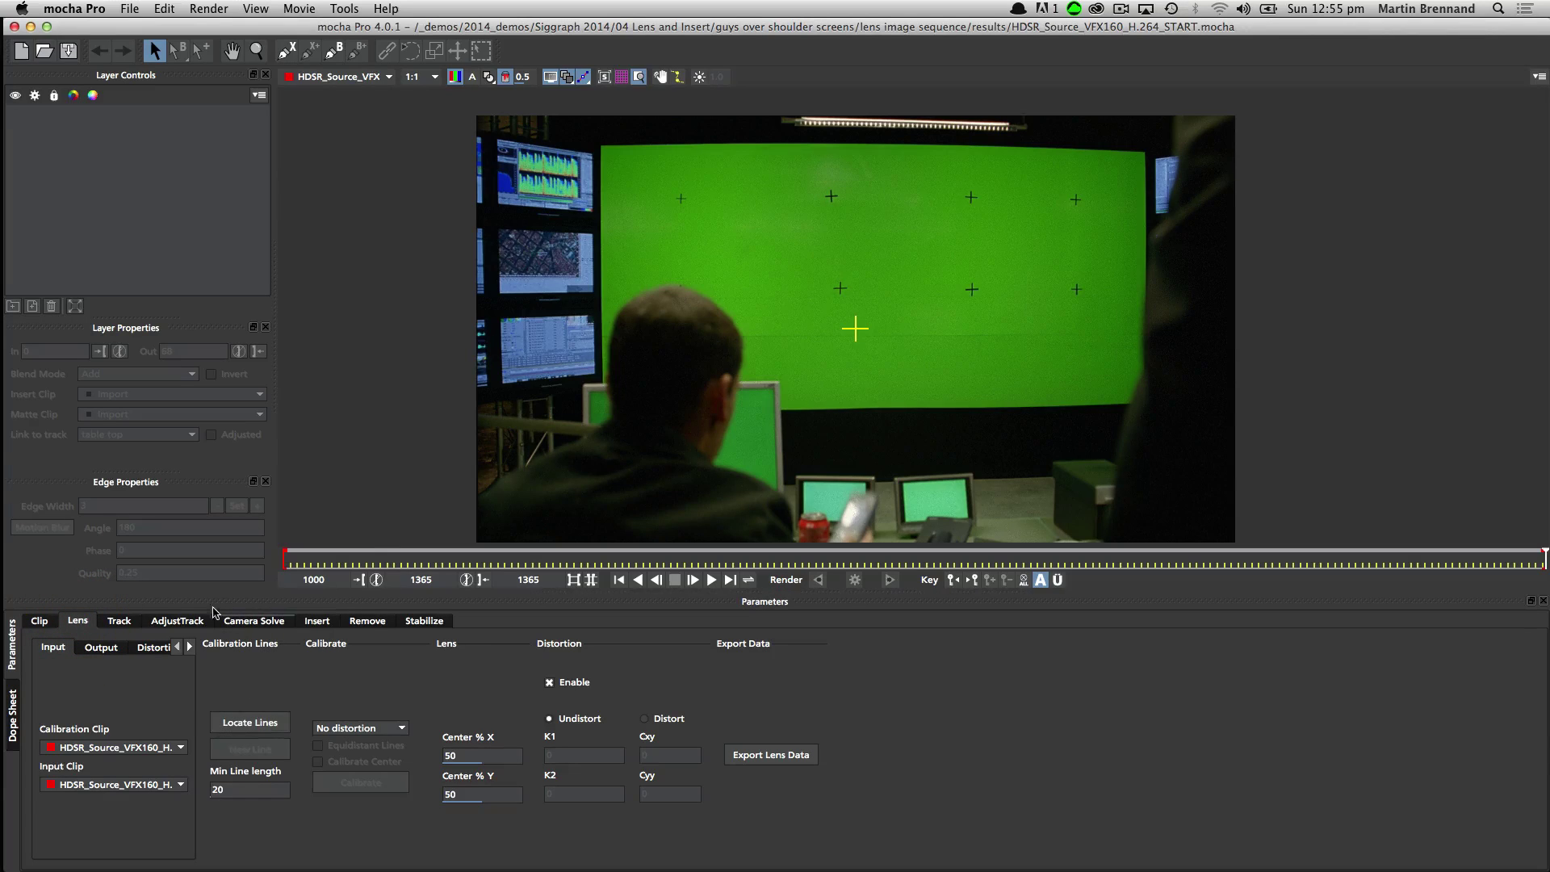
left_click(252, 724)
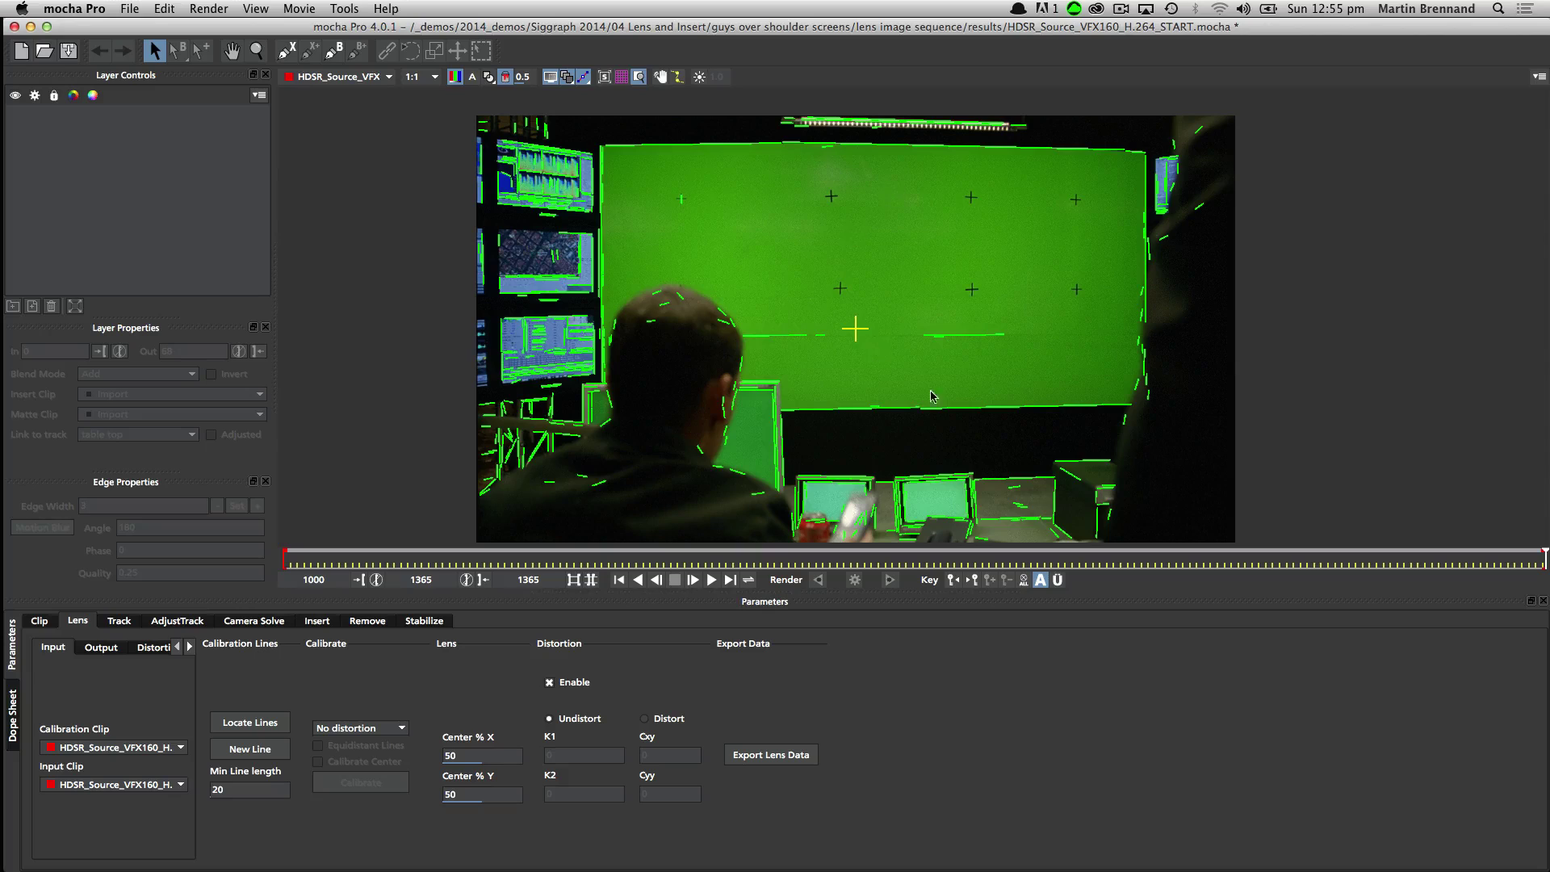
Mark the detected segments along the green screen's top, left, right and bottom edges as four calibration lines.
left_click(696, 146)
left_click(892, 145)
left_click(1131, 150)
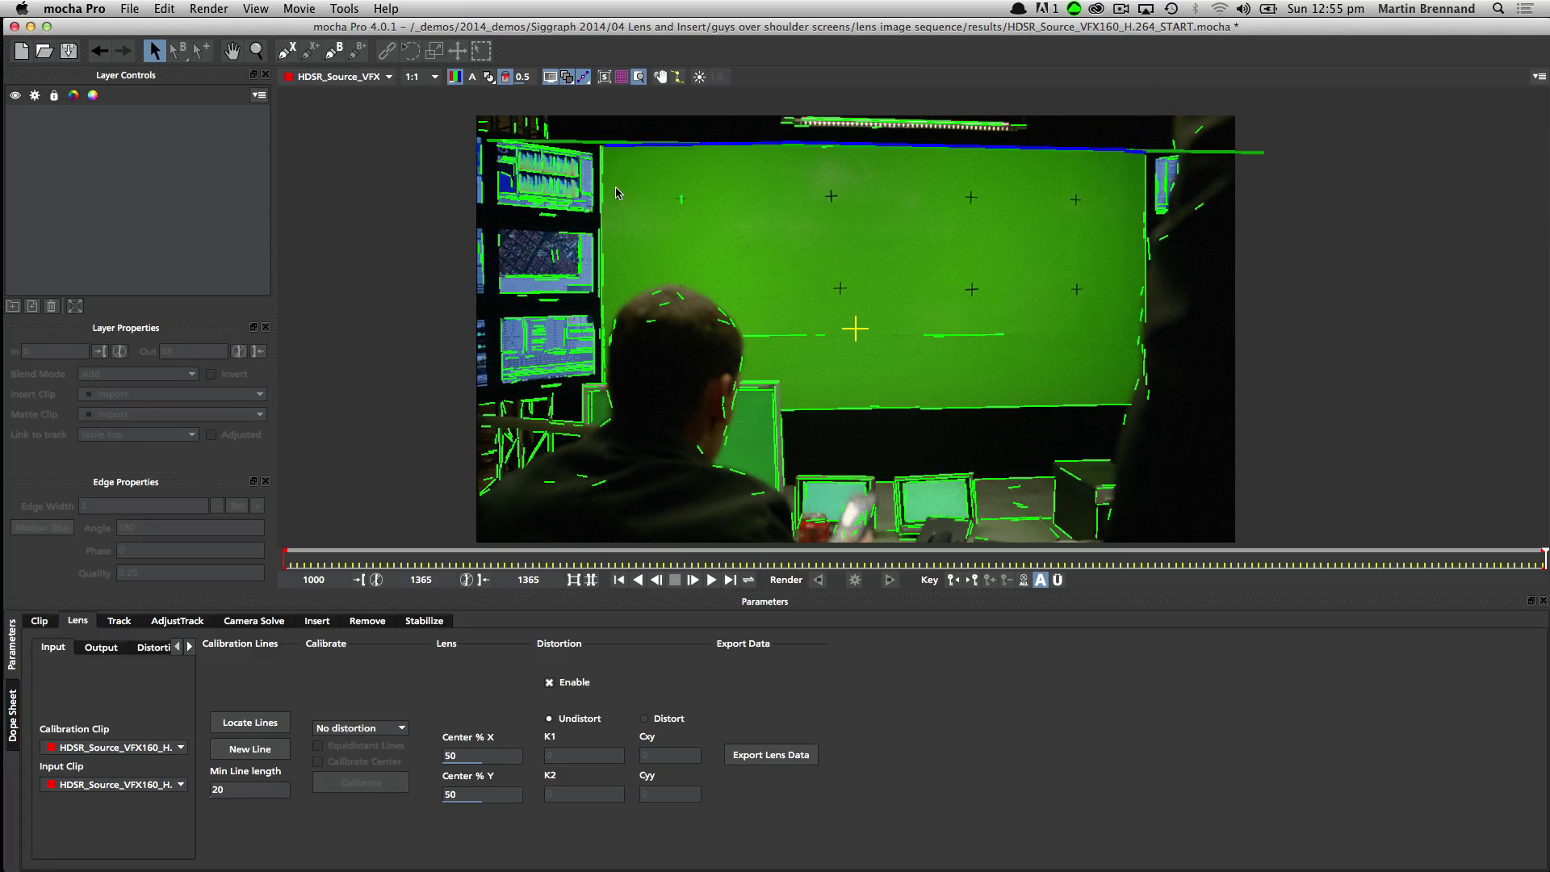
left_click(601, 177)
left_click(1144, 181)
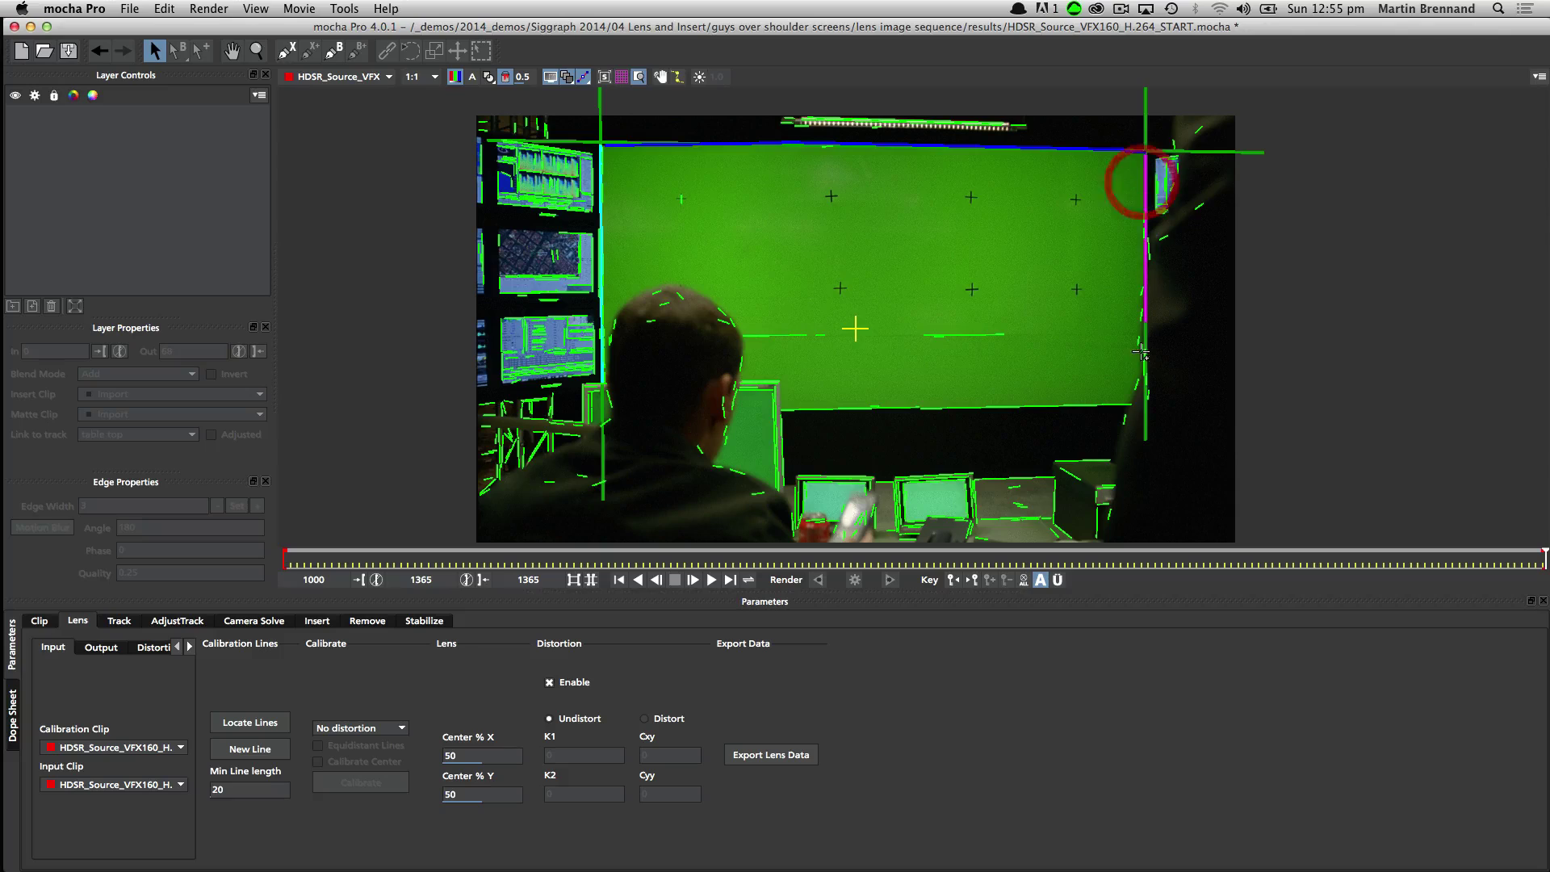
left_click(1141, 367)
left_click(1086, 406)
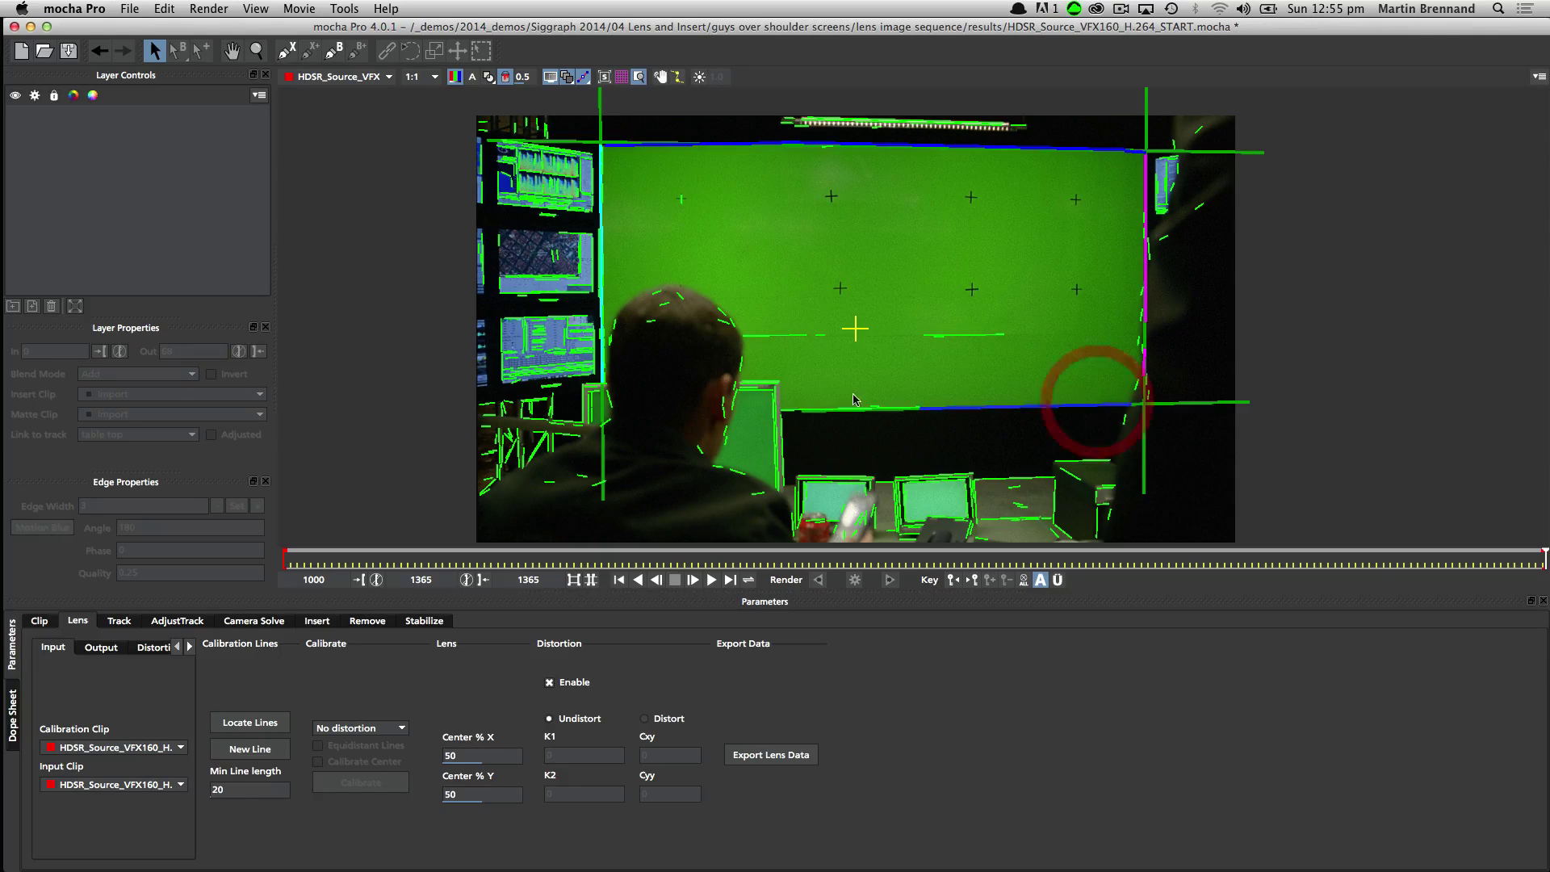
left_click(854, 404)
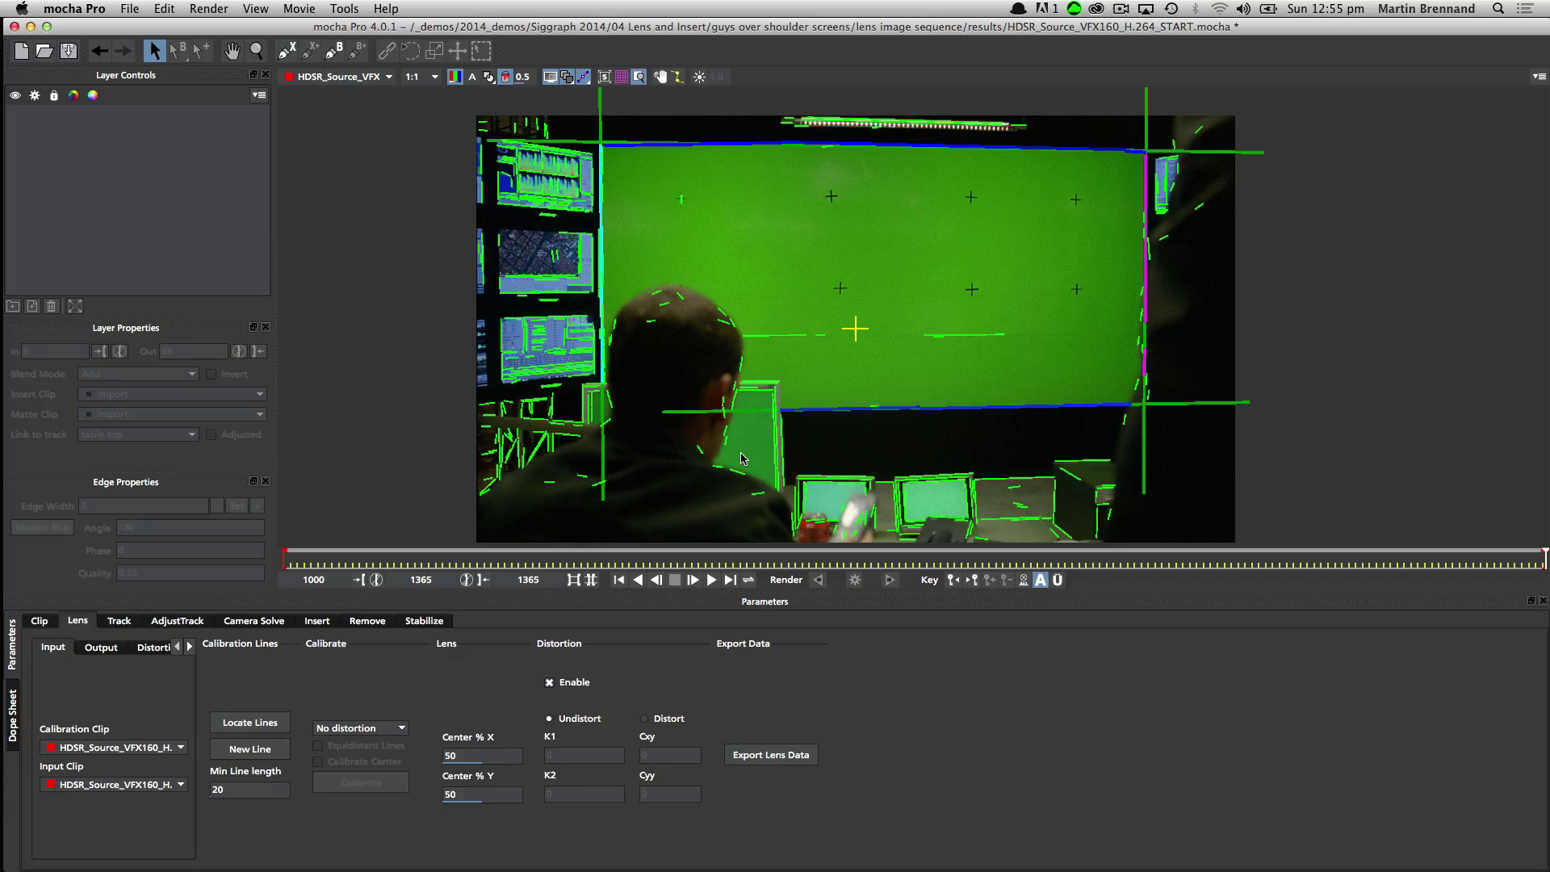
Calibrate the lens with the 1-Parameter distortion model and show the distortion grid.
left_click(351, 730)
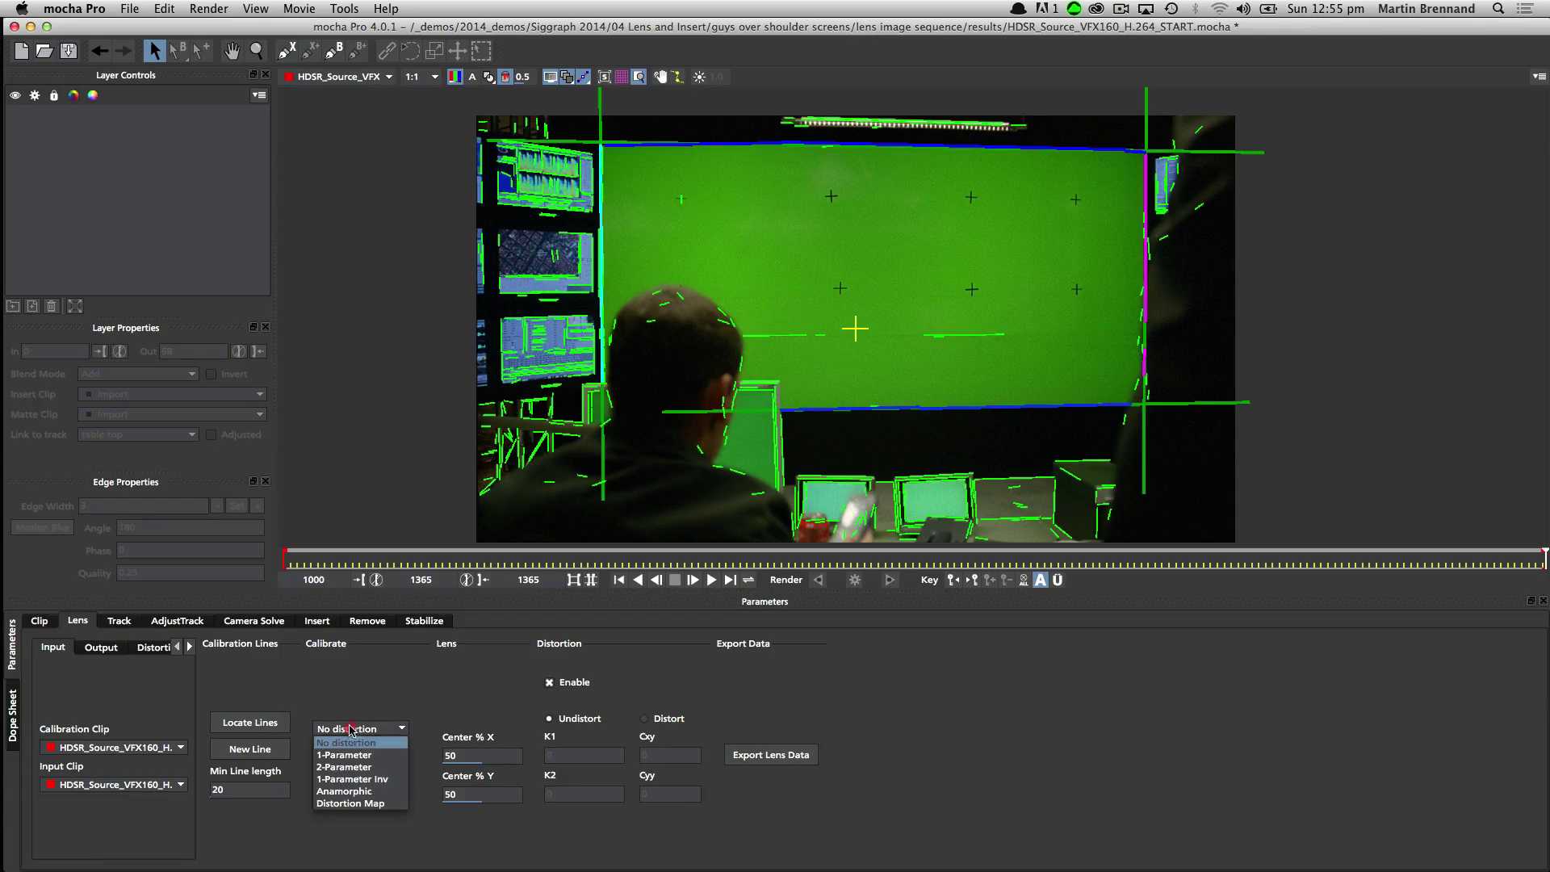
left_click(345, 757)
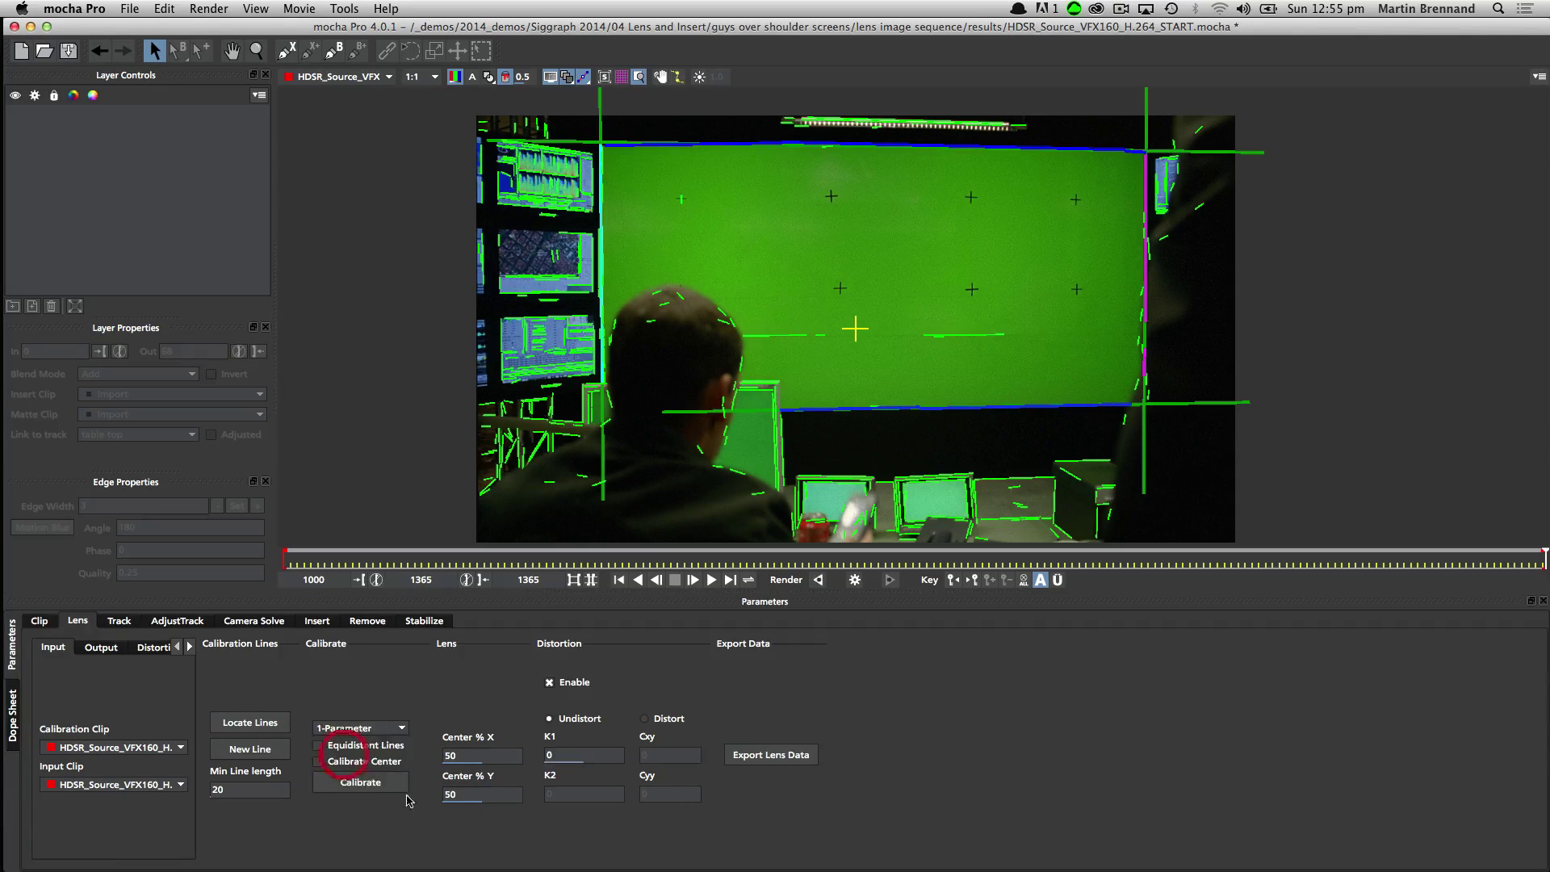
left_click(360, 784)
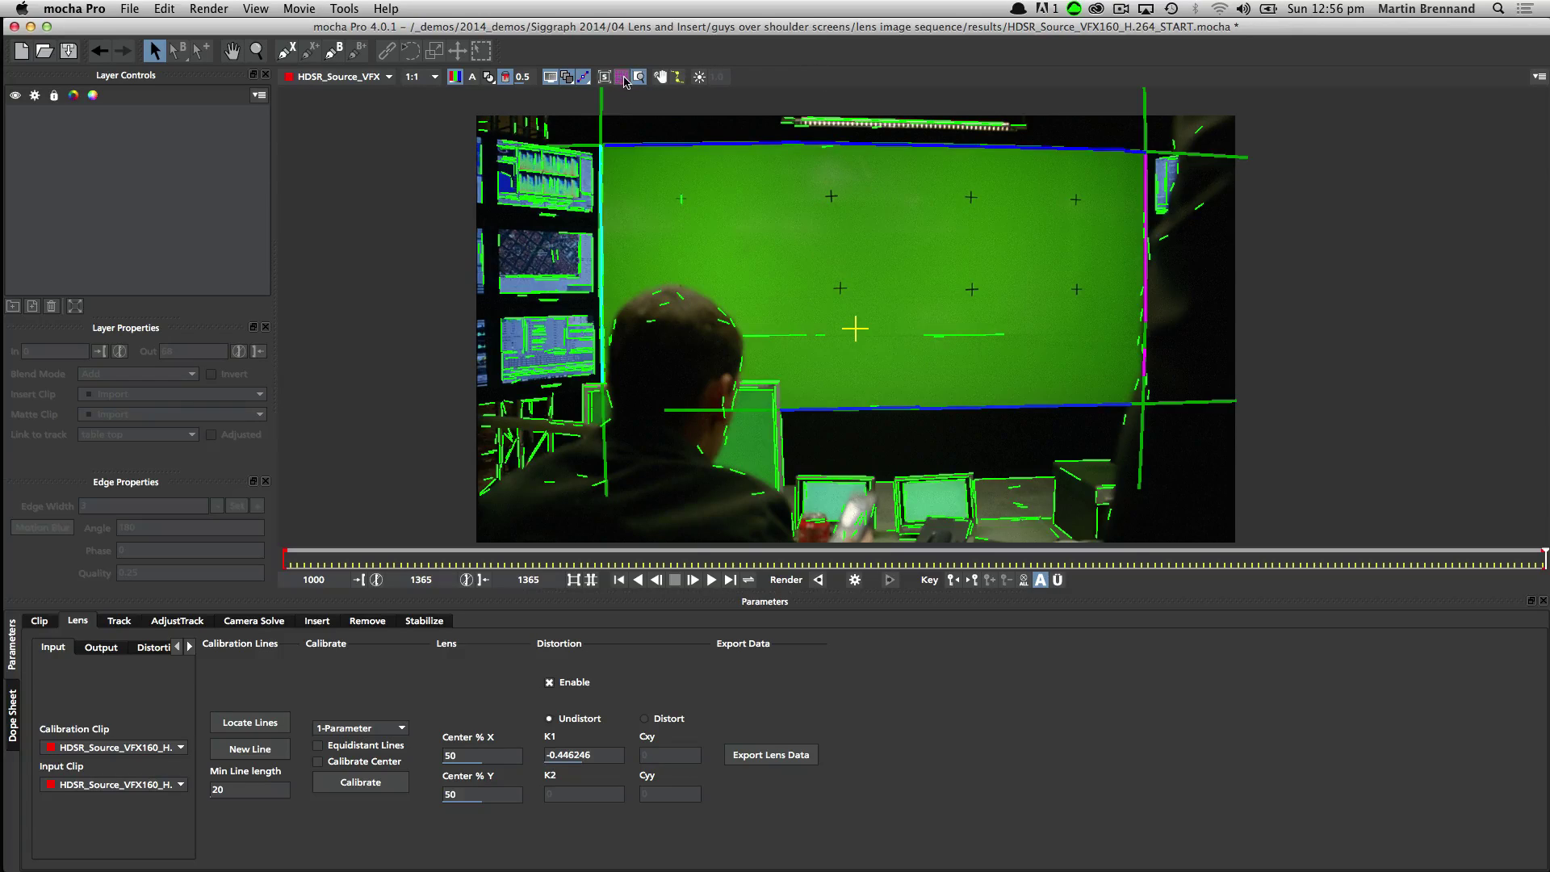
left_click(623, 77)
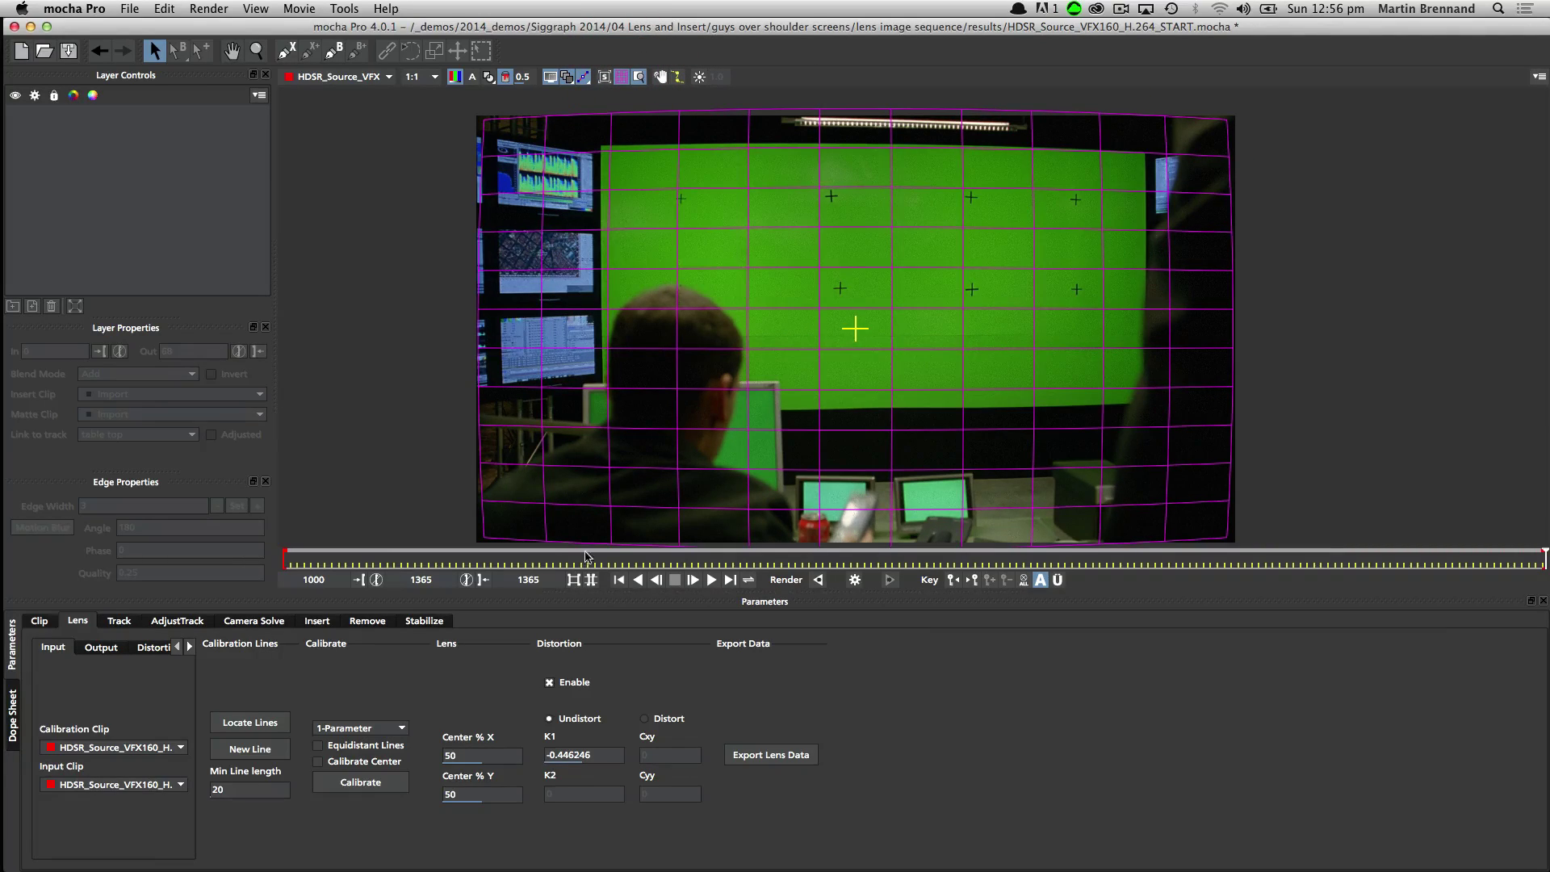
Render the undistorted version of the current frame, then display the original HDSR_Source clip again.
left_click(854, 579)
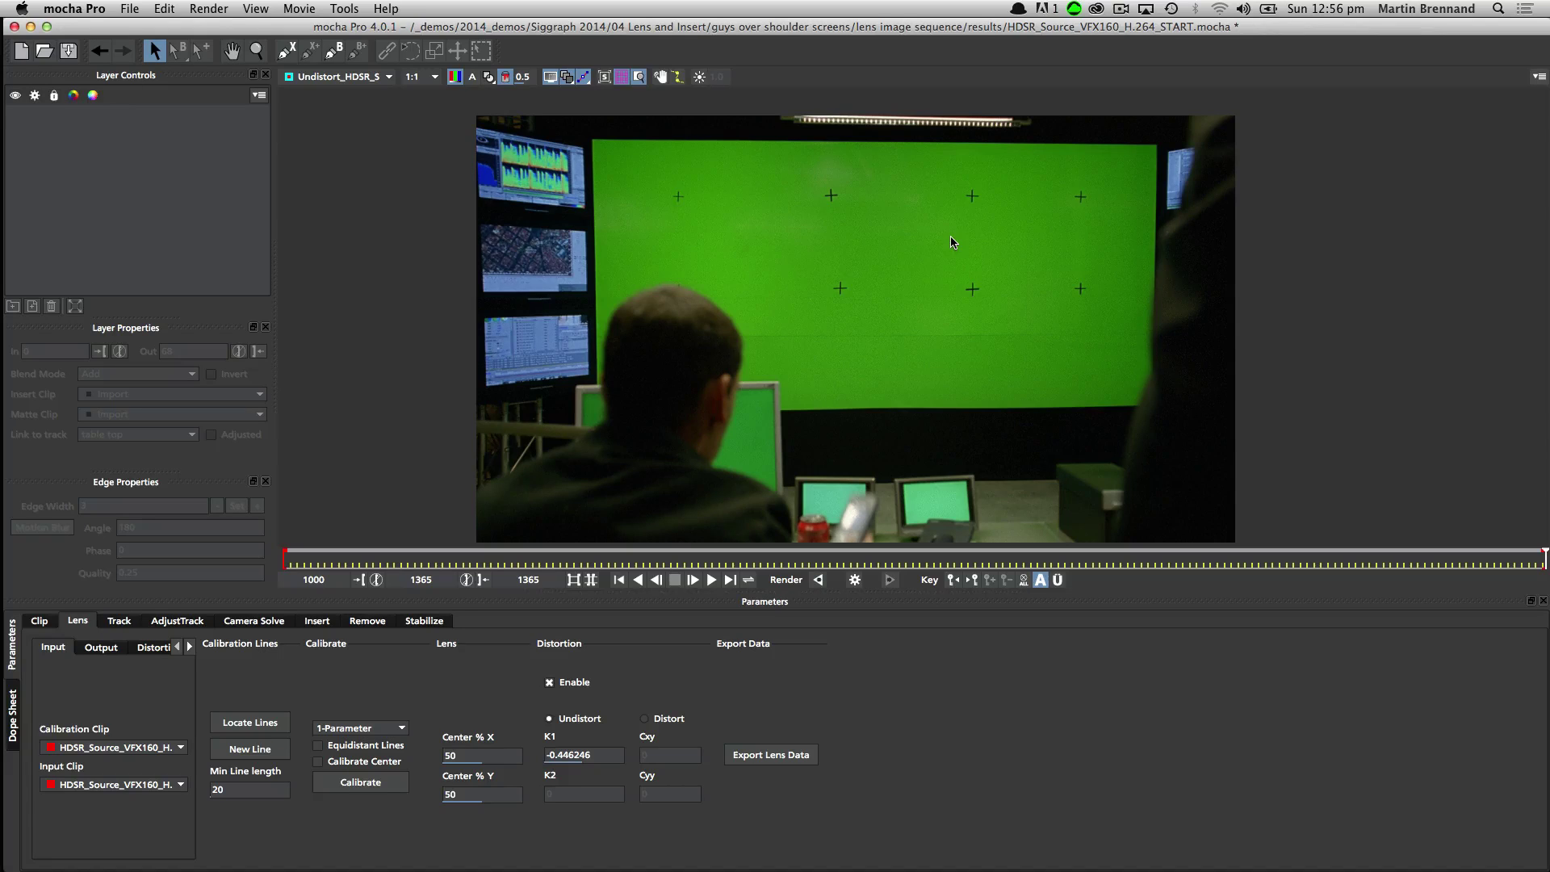
left_click(315, 77)
left_click(290, 95)
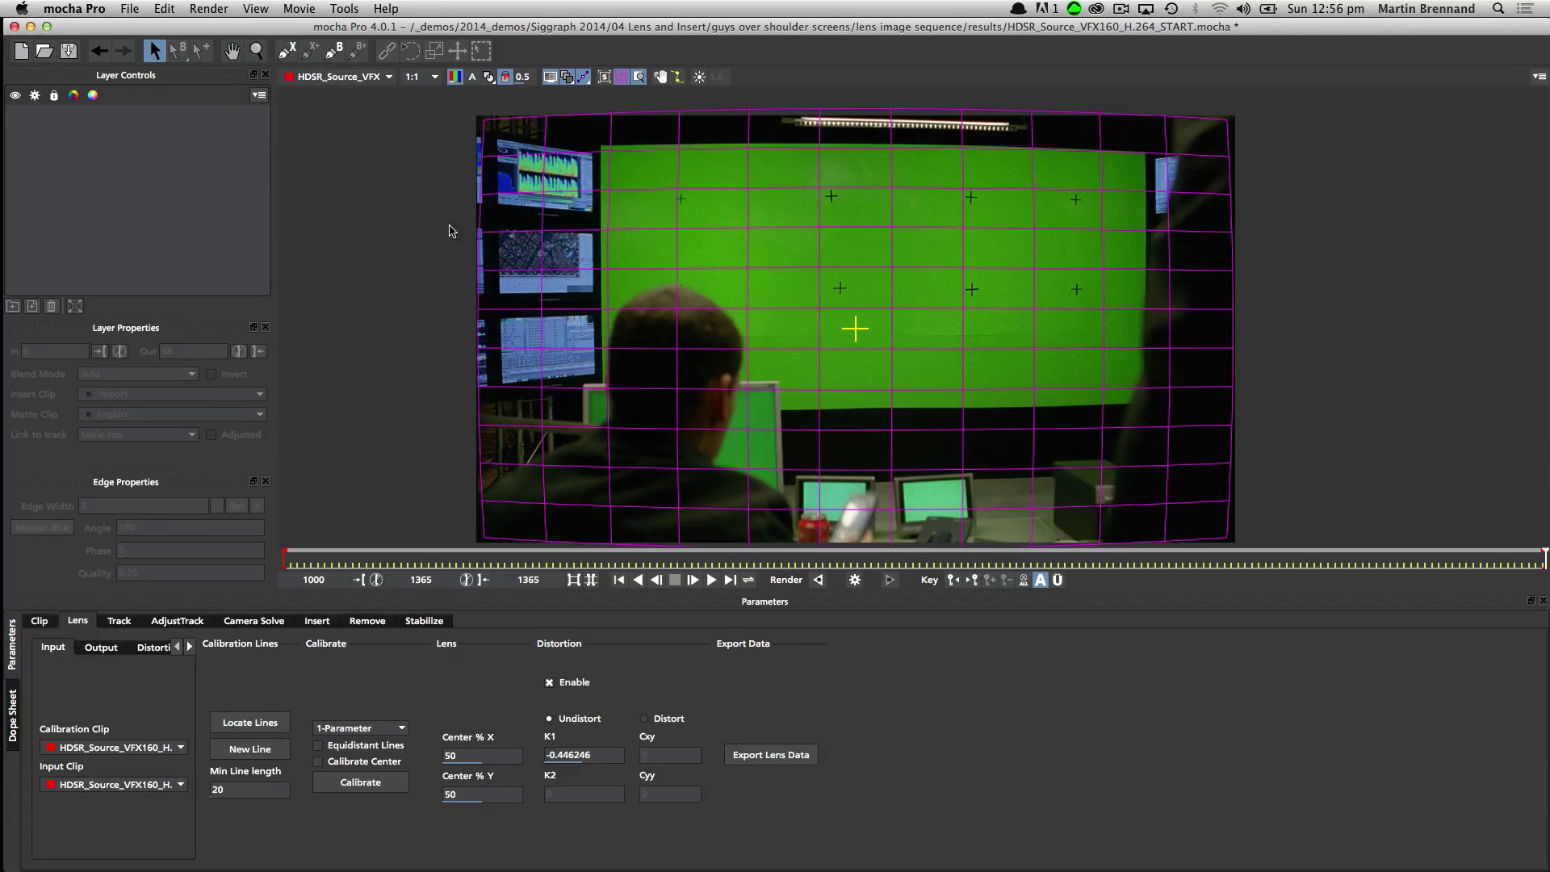
Draw an X-spline layer around the upper part of the green screen, passing above the seated man's head.
left_click(287, 50)
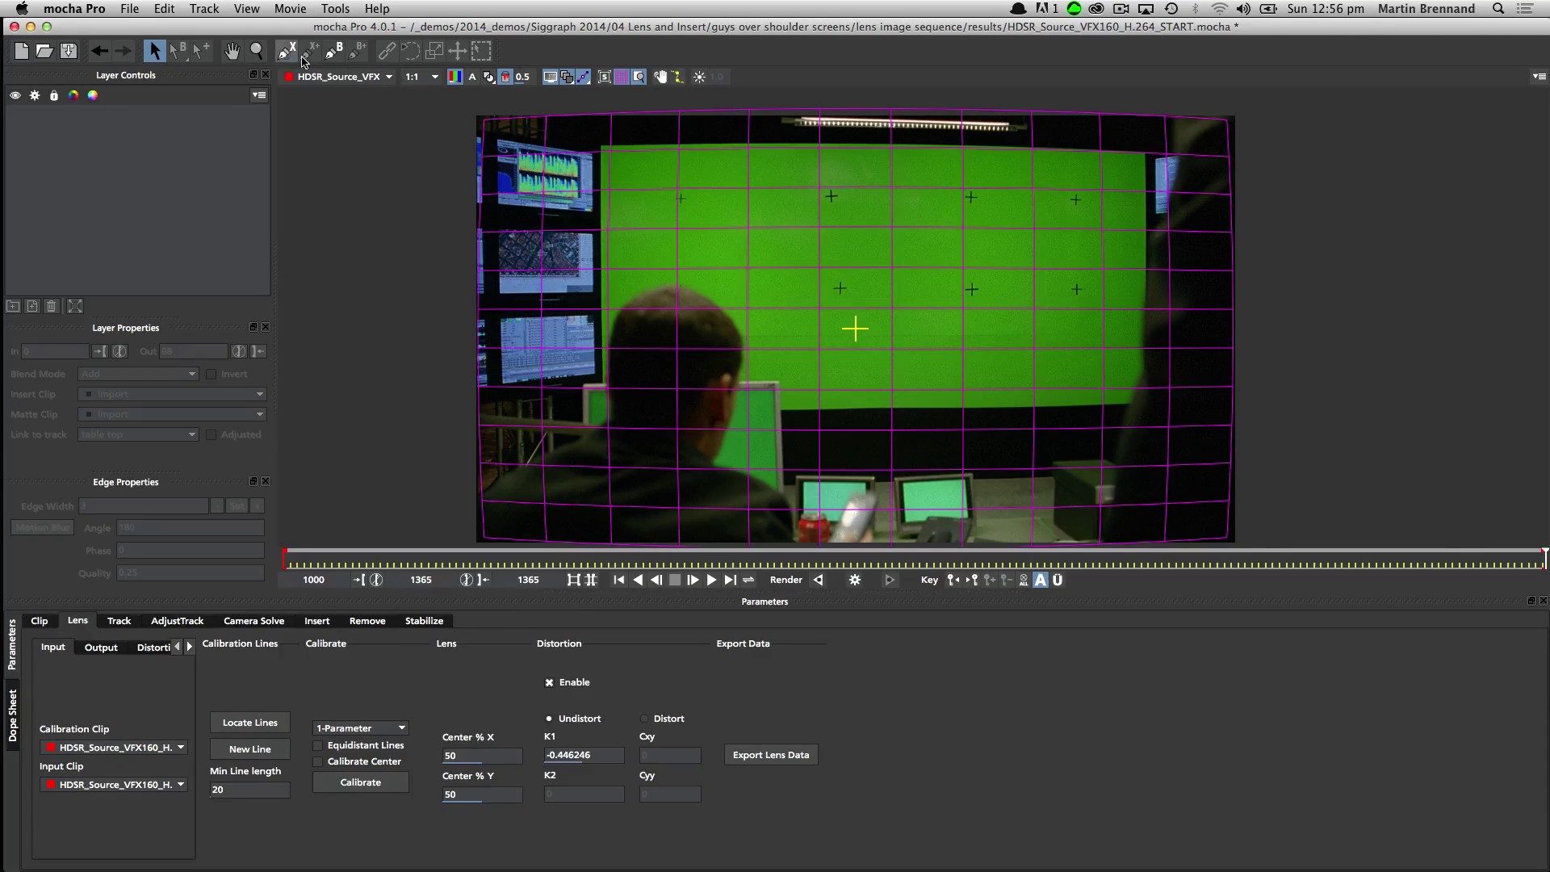
left_click(846, 136)
left_click(549, 131)
left_click(583, 135)
left_click(595, 308)
left_click(739, 252)
left_click(815, 311)
left_click(868, 322)
left_click(911, 279)
left_click(937, 199)
right_click(940, 170)
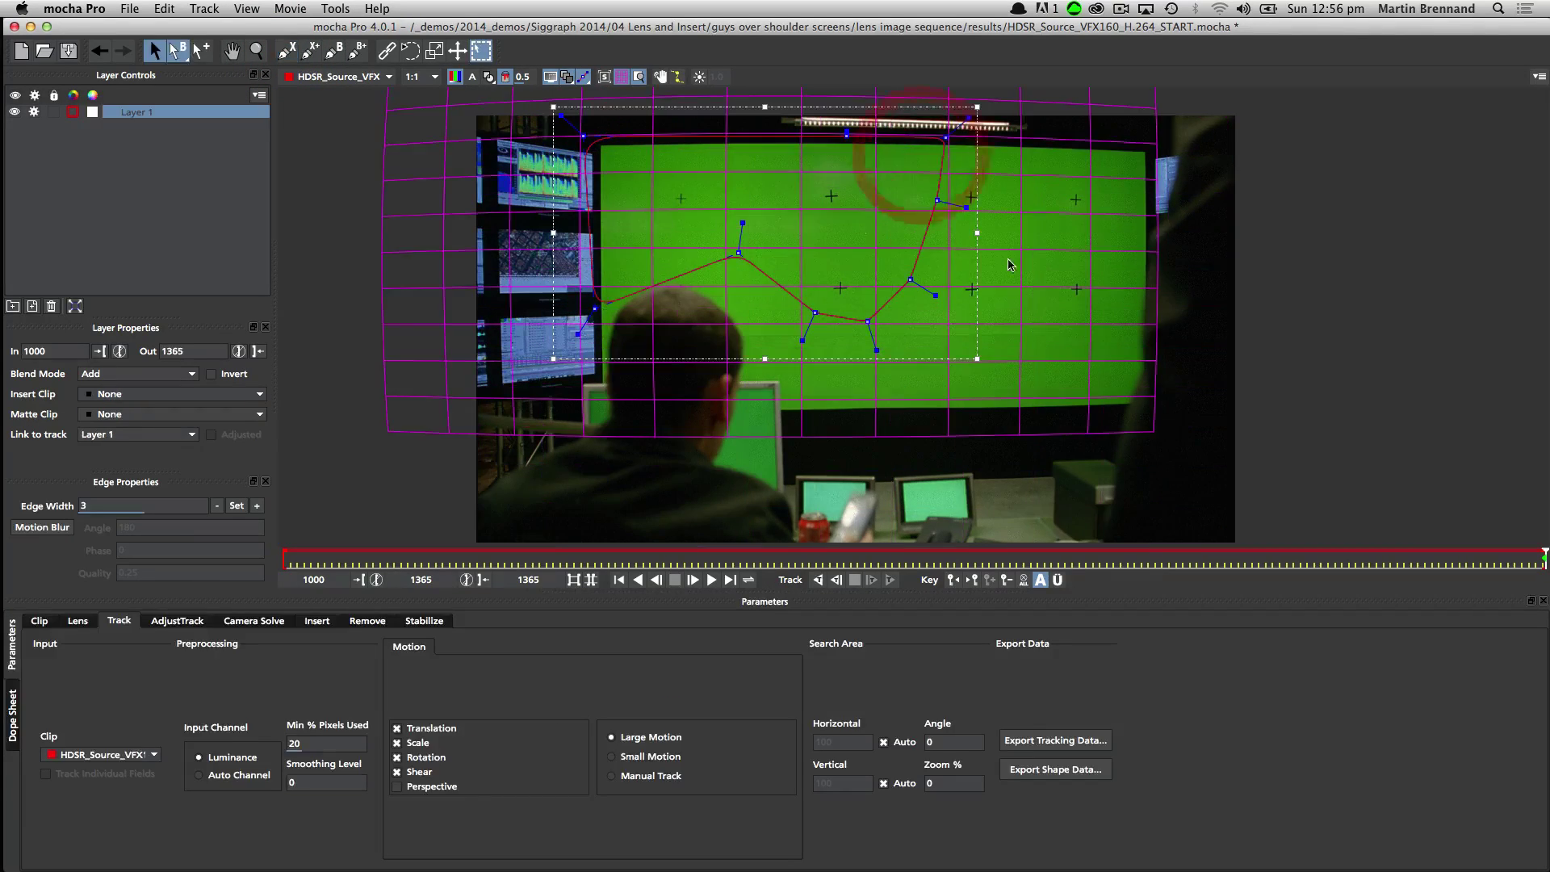
Show the layer's planar surface and fit its corners and edges to the full outline of the green screen.
left_click(603, 78)
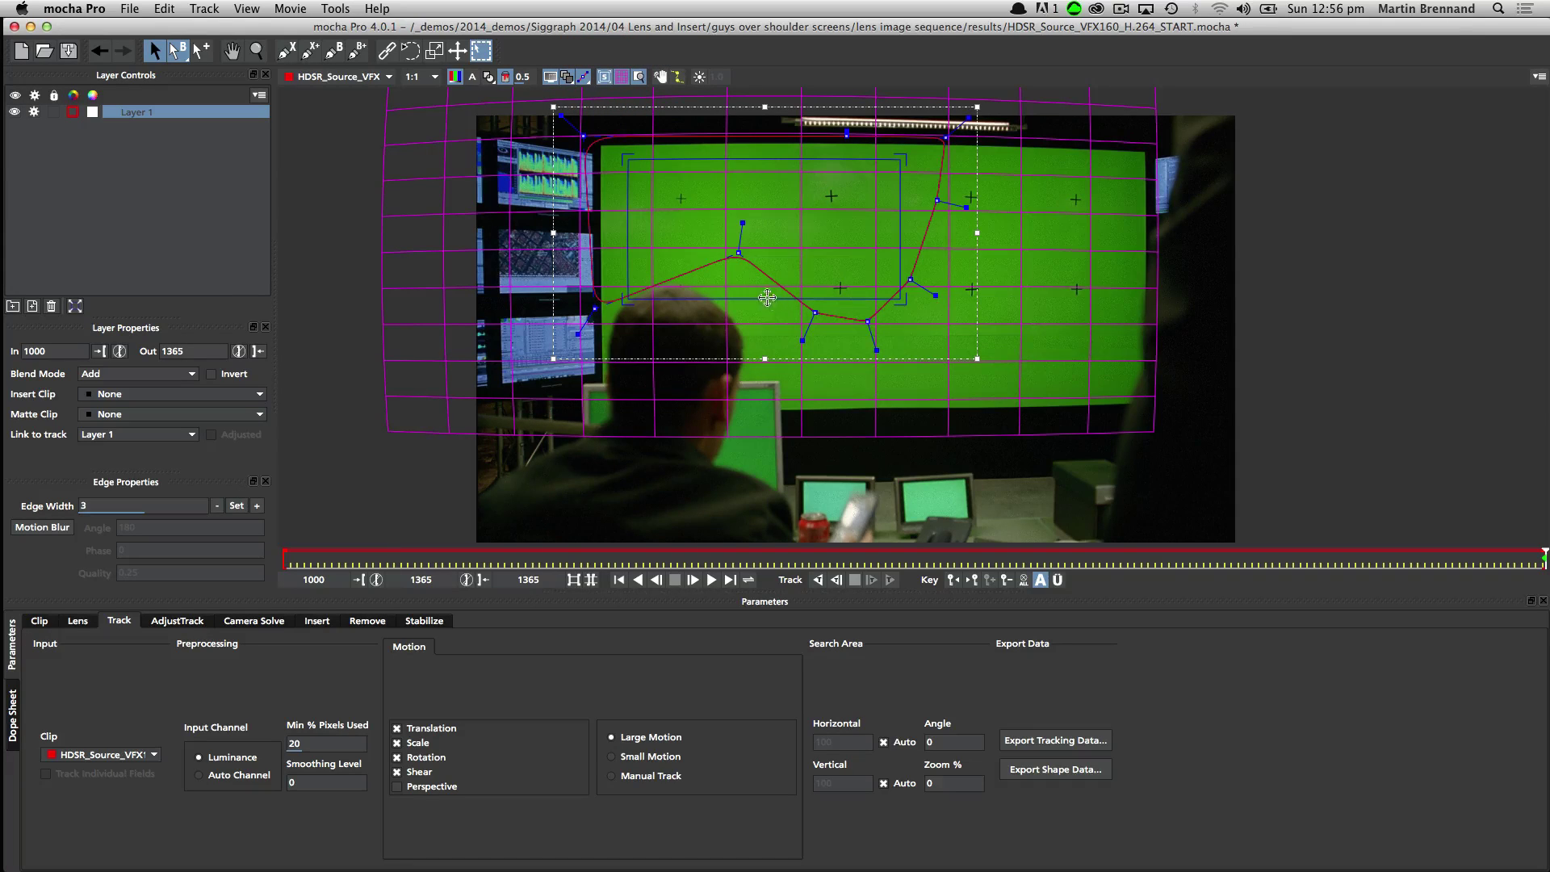
left_click_drag(905, 227, 1145, 212)
left_click_drag(866, 120, 841, 138)
left_click_drag(623, 212, 601, 218)
left_click_drag(868, 406, 868, 406)
left_click_drag(599, 408, 596, 412)
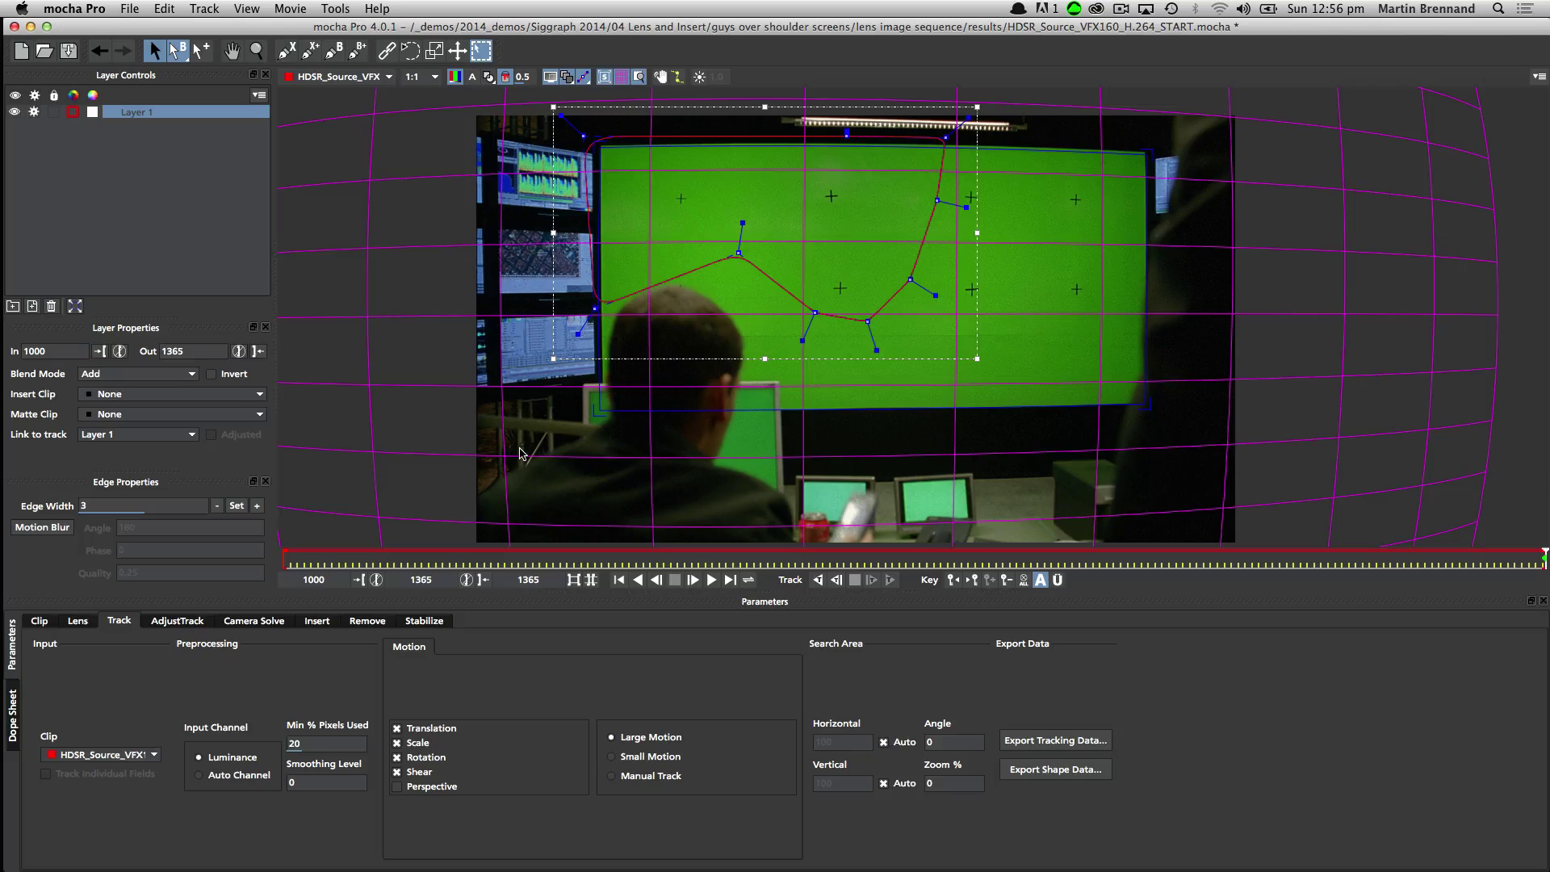
Look at the lens data export options, choose the mocha Lens for After Effects format, and cancel the export.
left_click(76, 621)
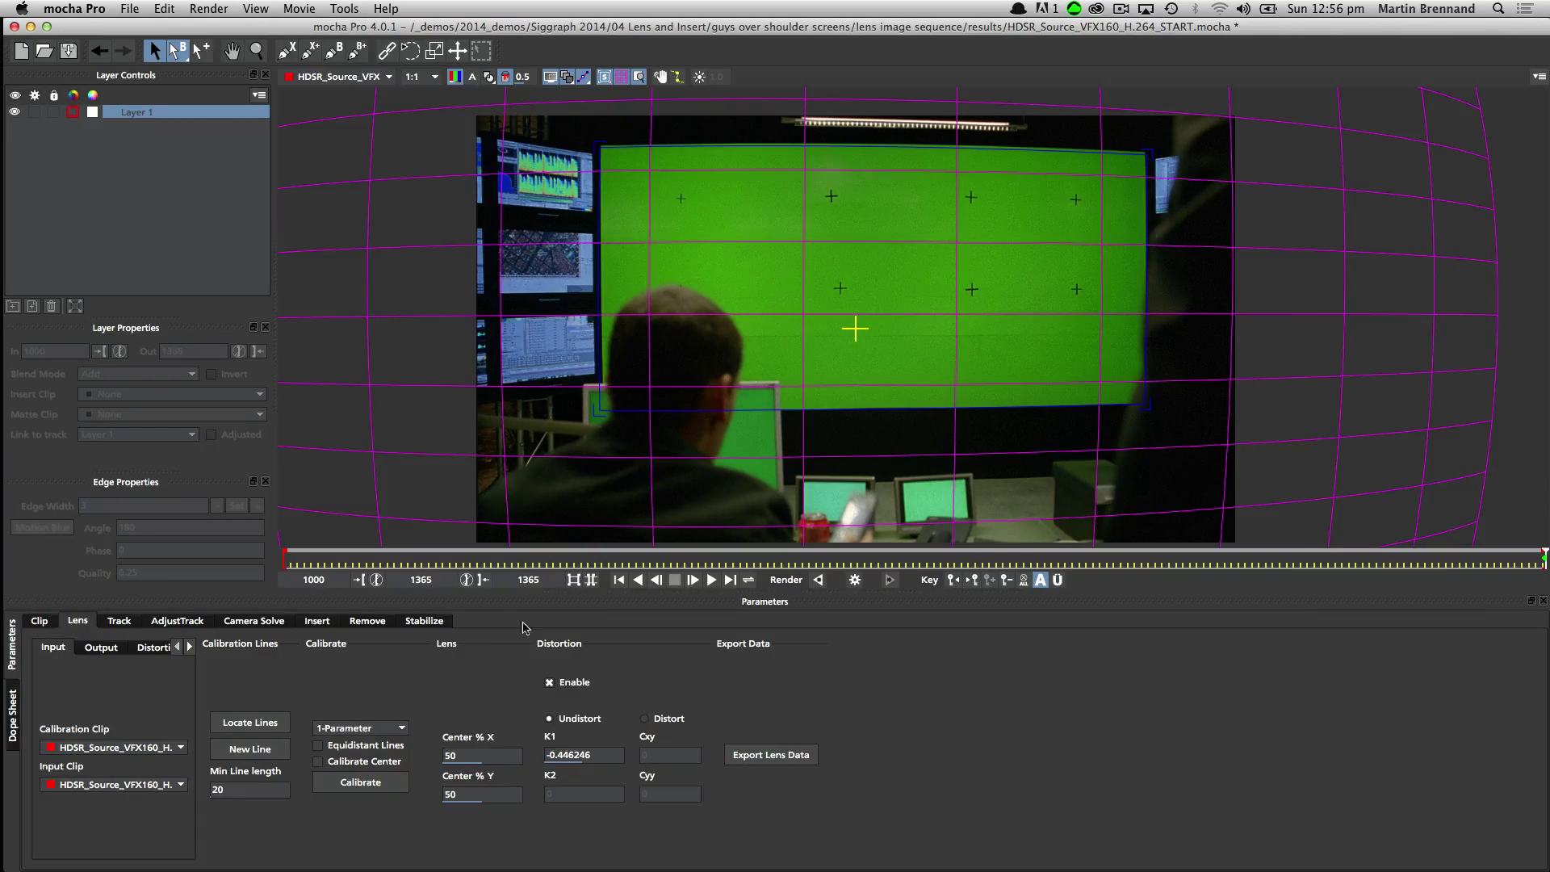
left_click(771, 755)
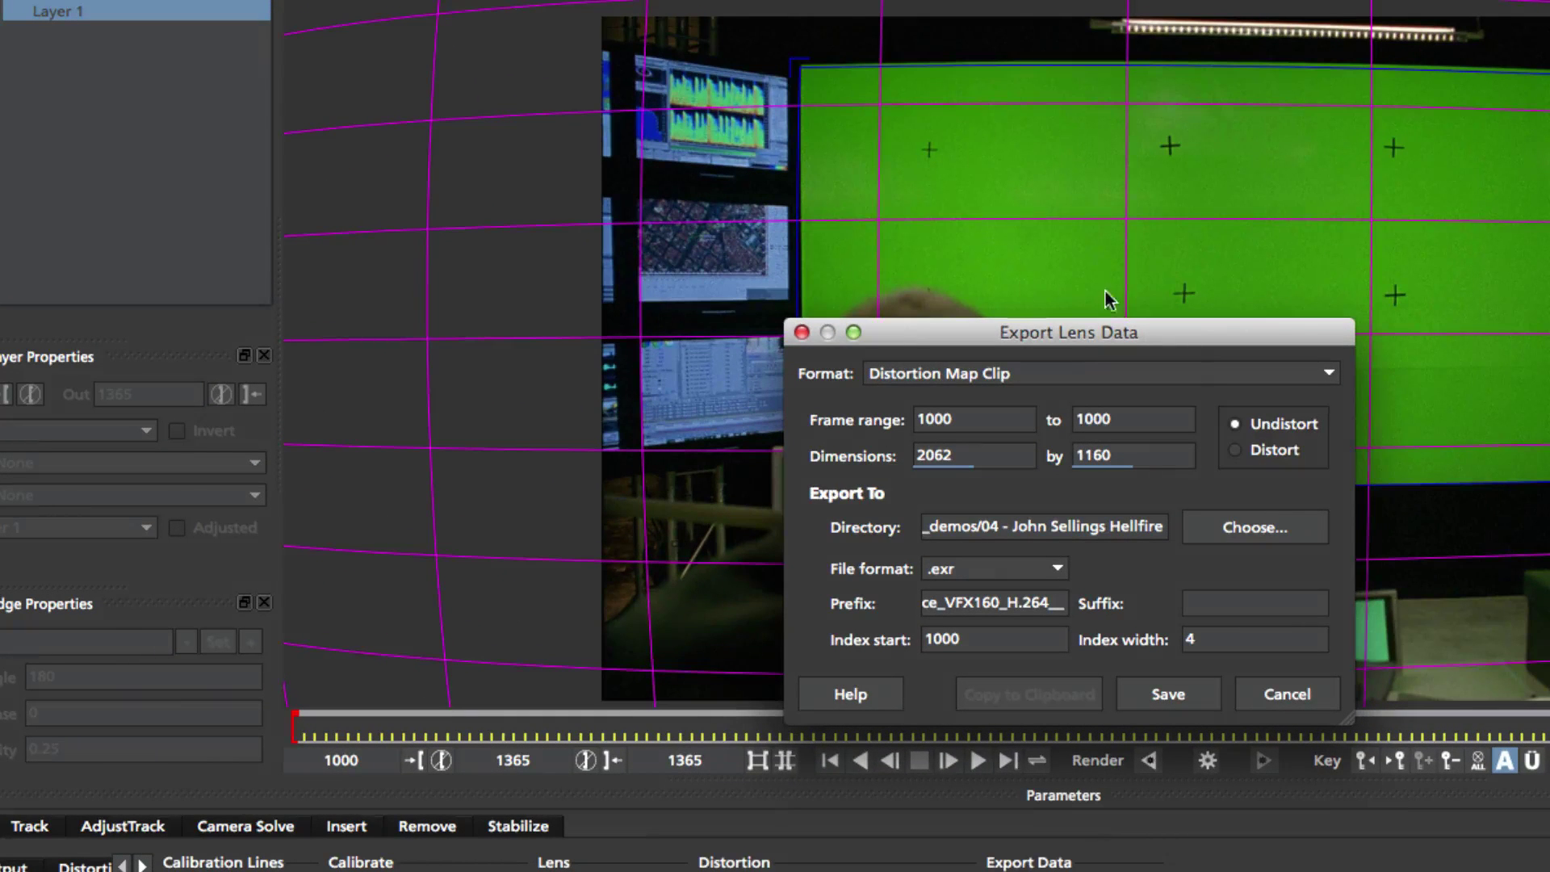
left_click_drag(1057, 319, 836, 185)
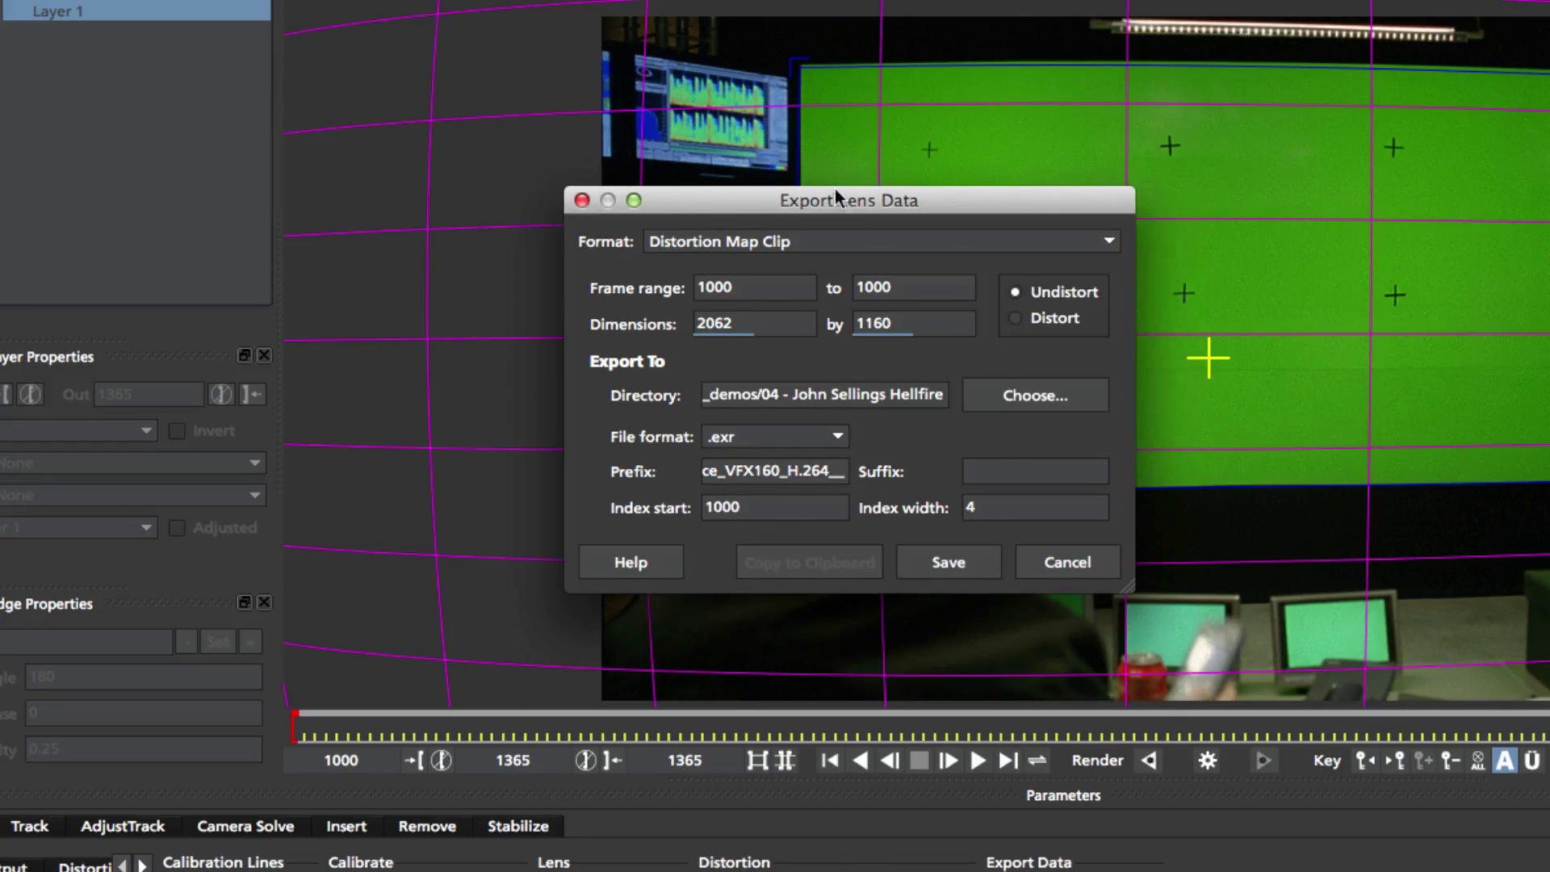
left_click_drag(767, 185, 700, 153)
left_click(734, 212)
left_click(657, 273)
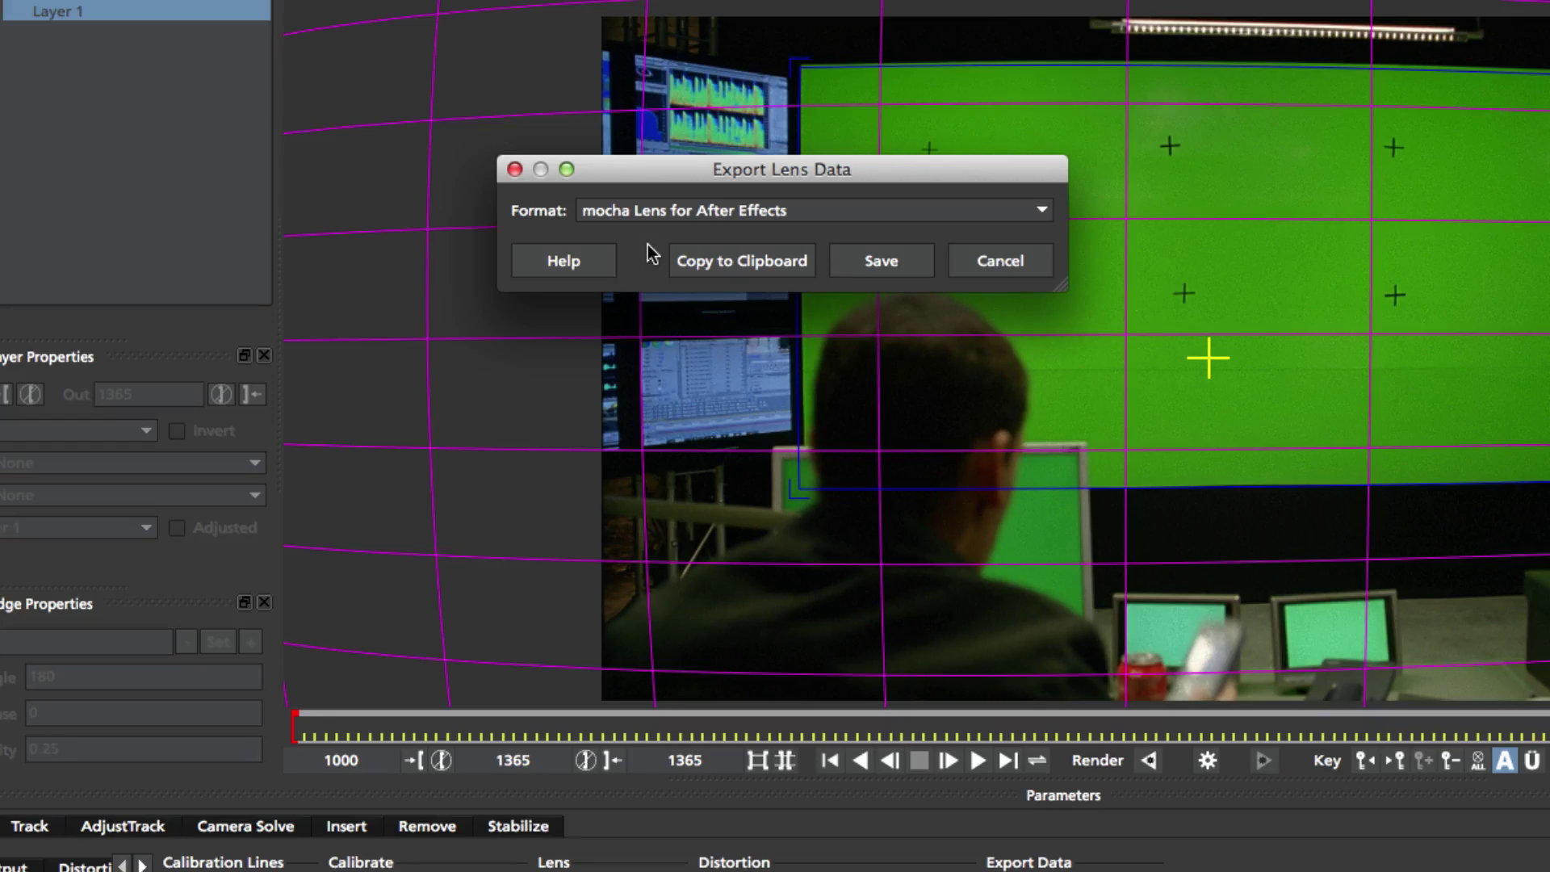
left_click(976, 260)
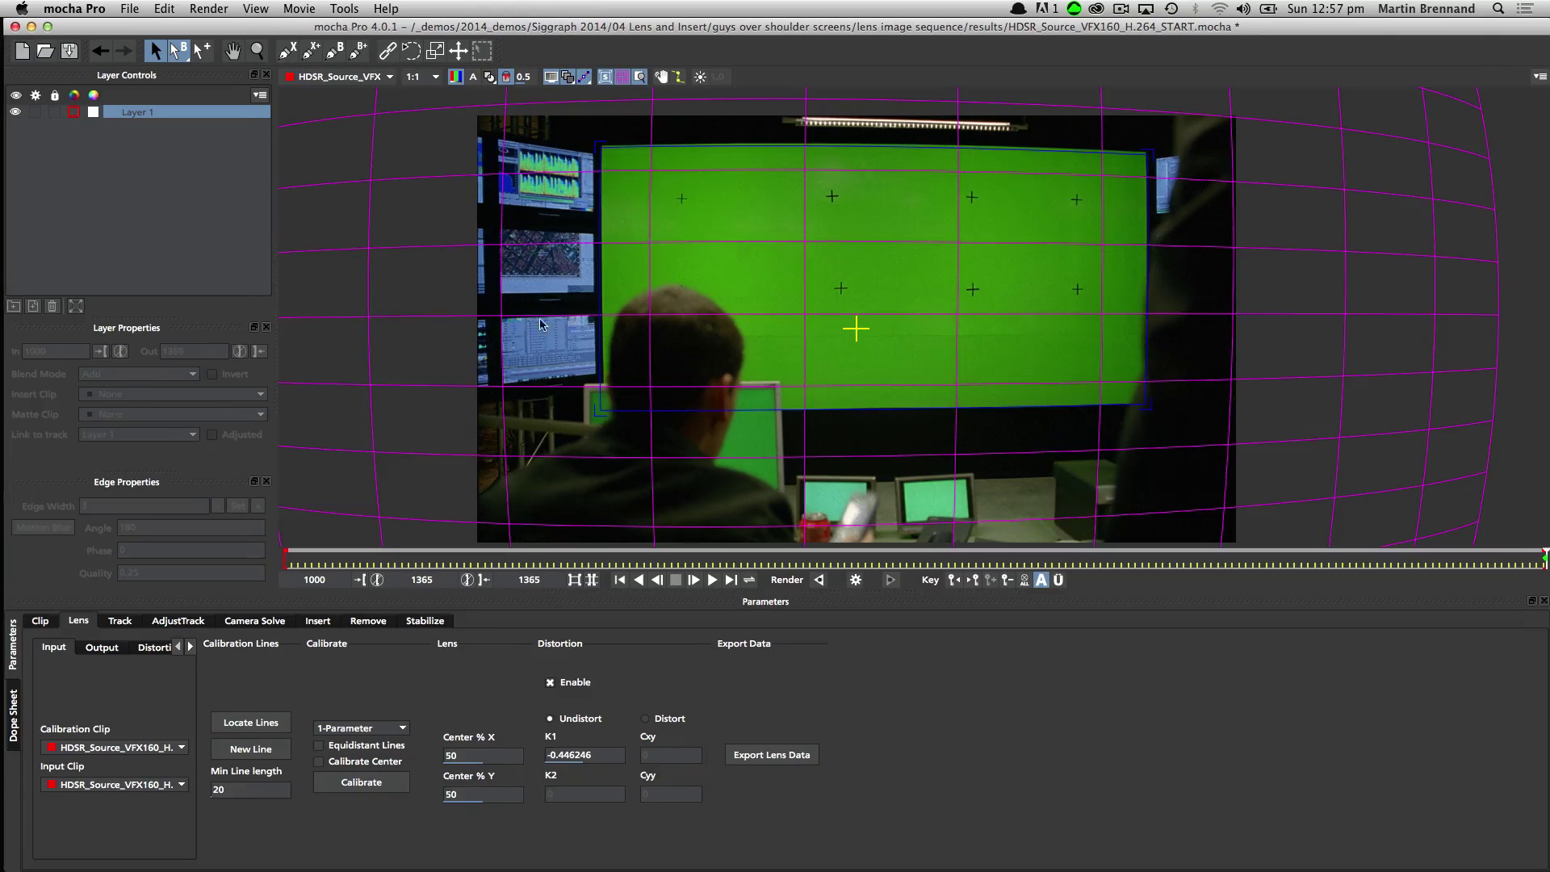
Open the recent robo remove project Guy_remove_OC_071_0130_democomp_pro.mocha.
left_click(130, 8)
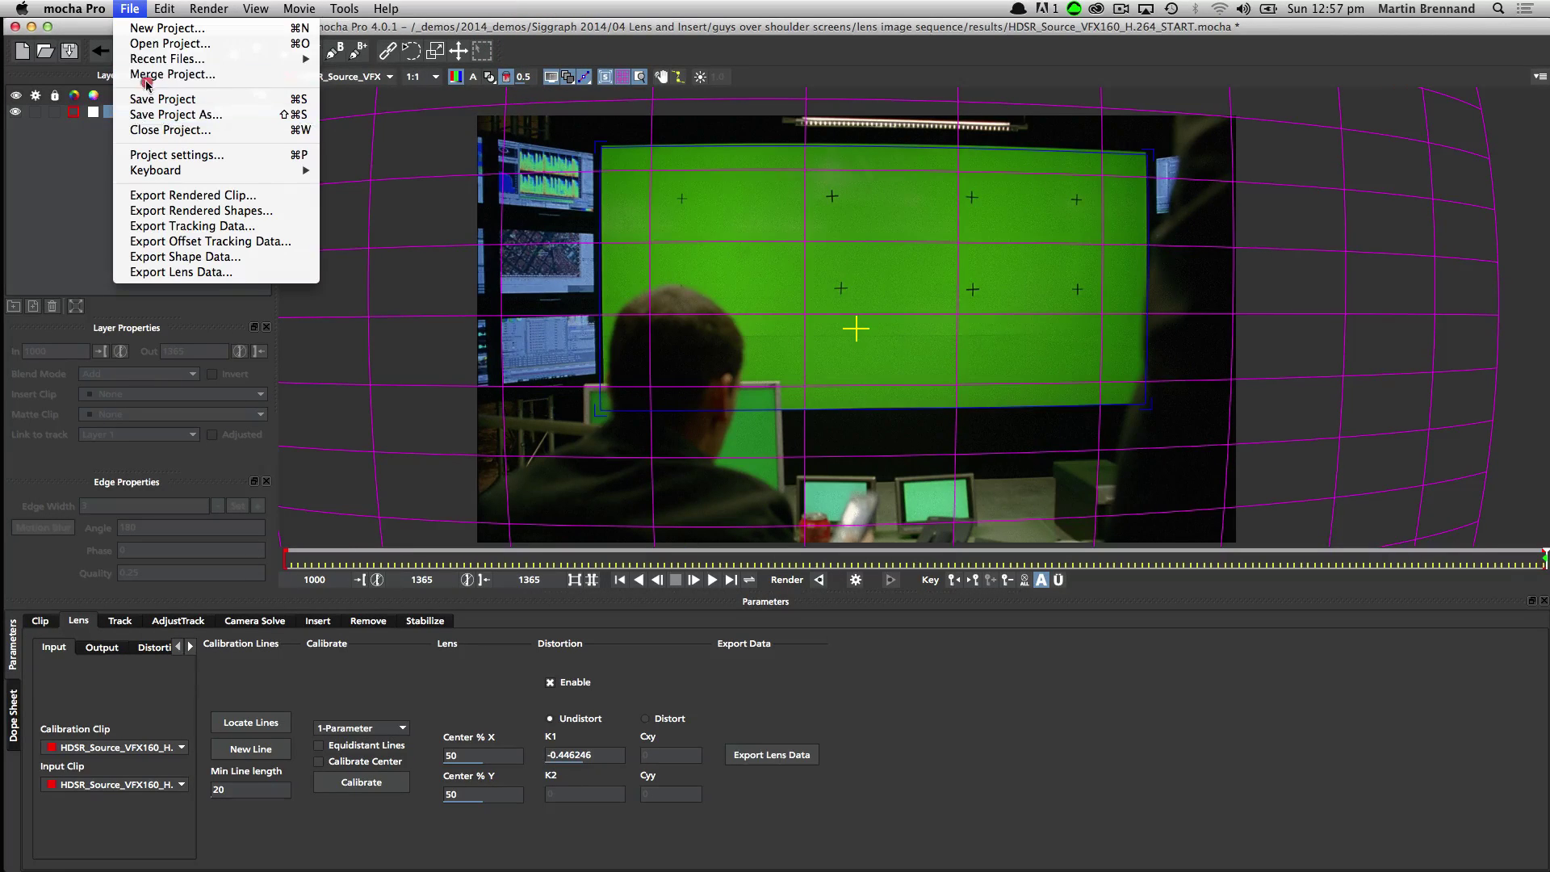
mouse_move(170, 60)
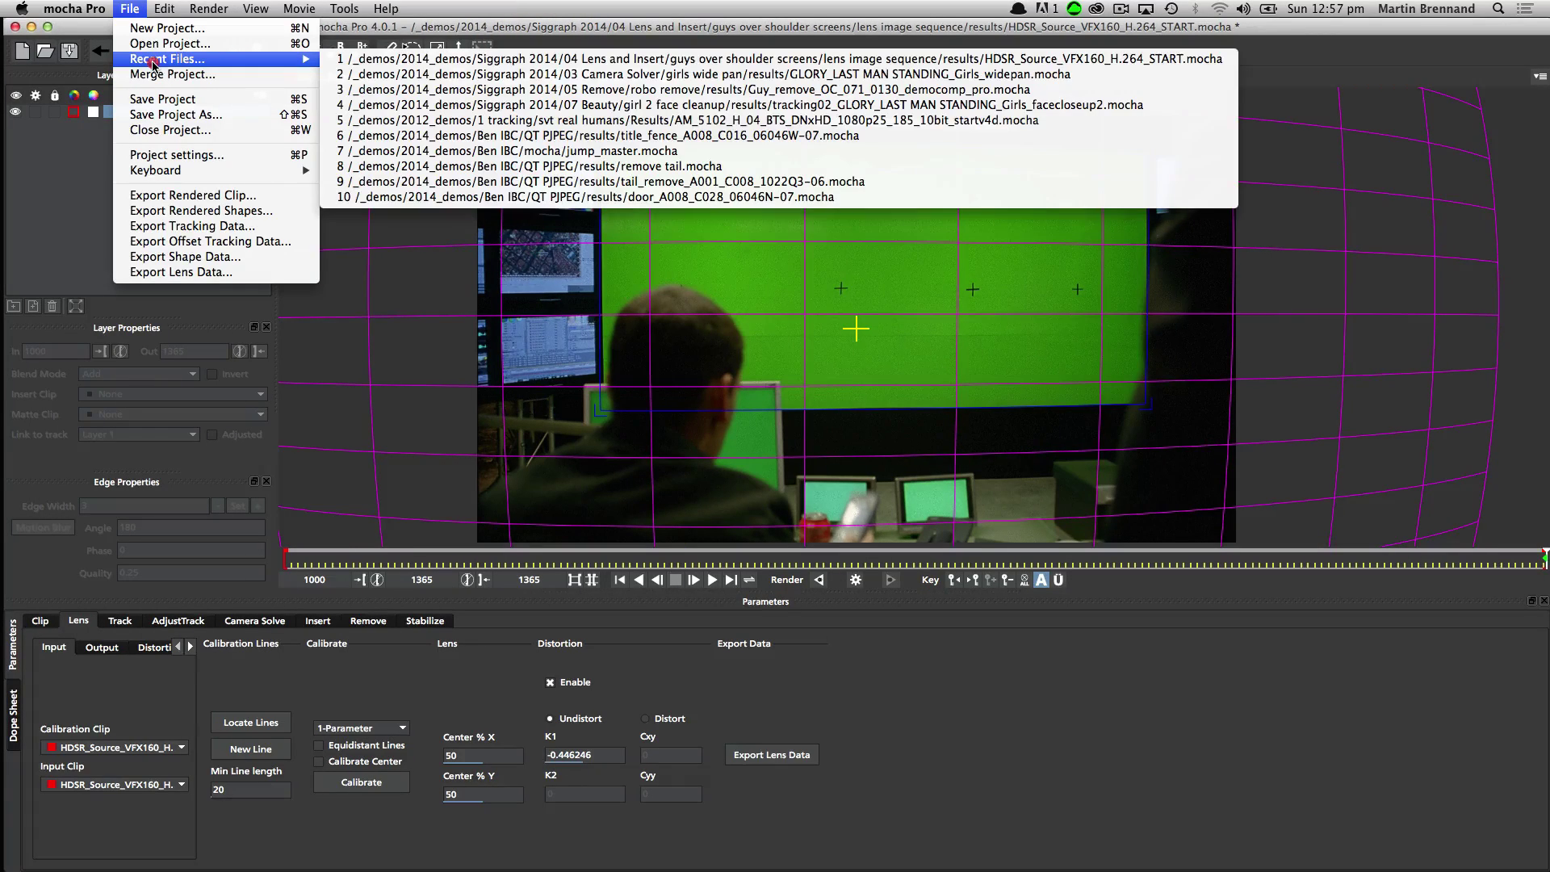
left_click(567, 96)
left_click(1095, 121)
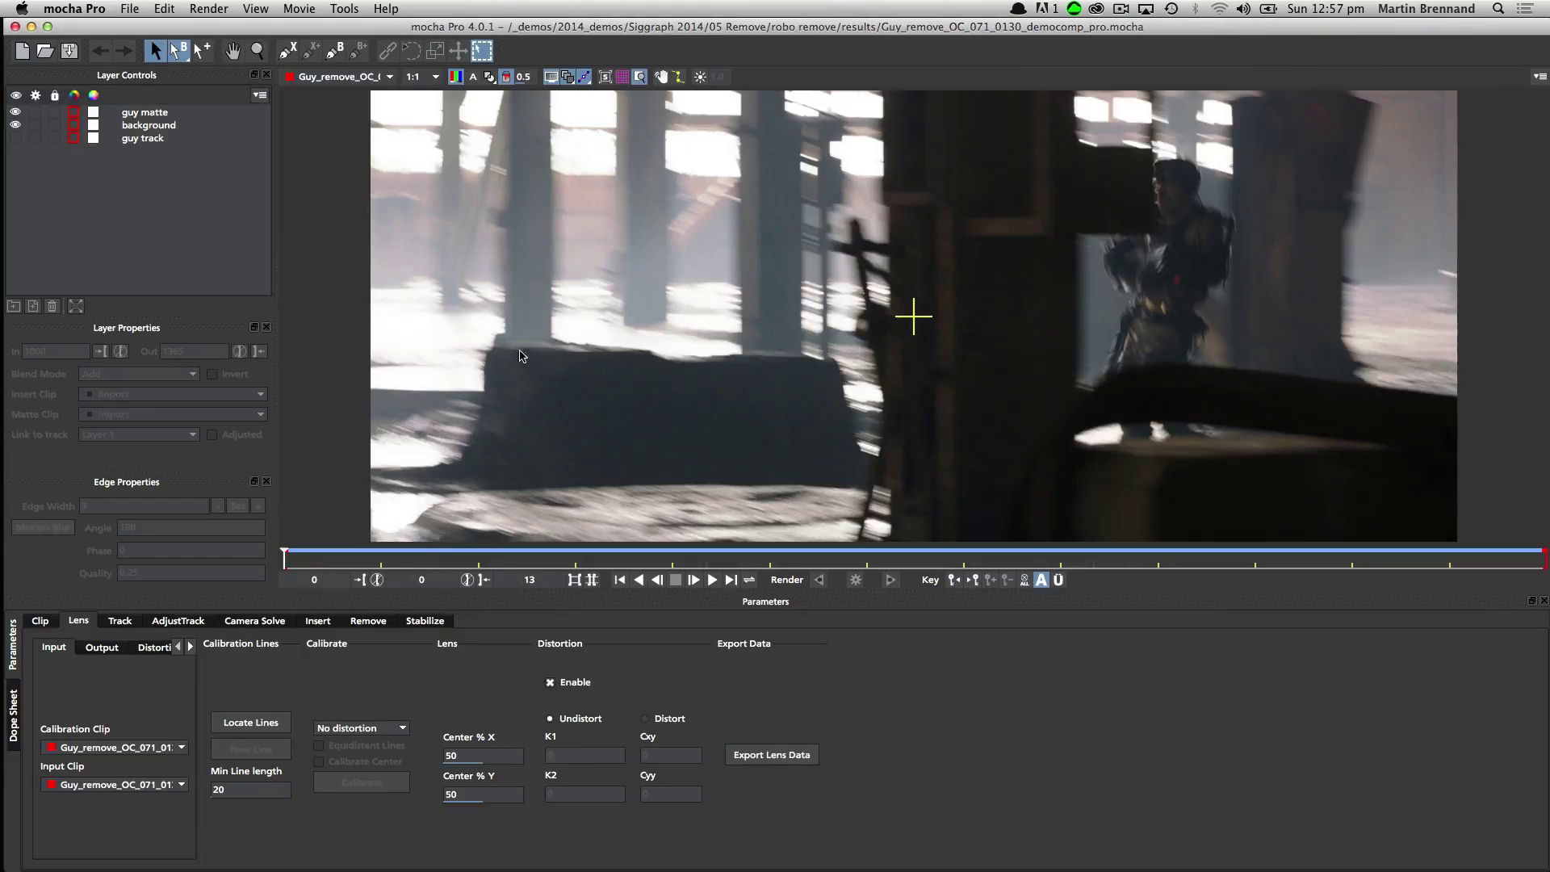
Switch to the Remove module and play the clip to review the man who has to be removed.
left_click(358, 623)
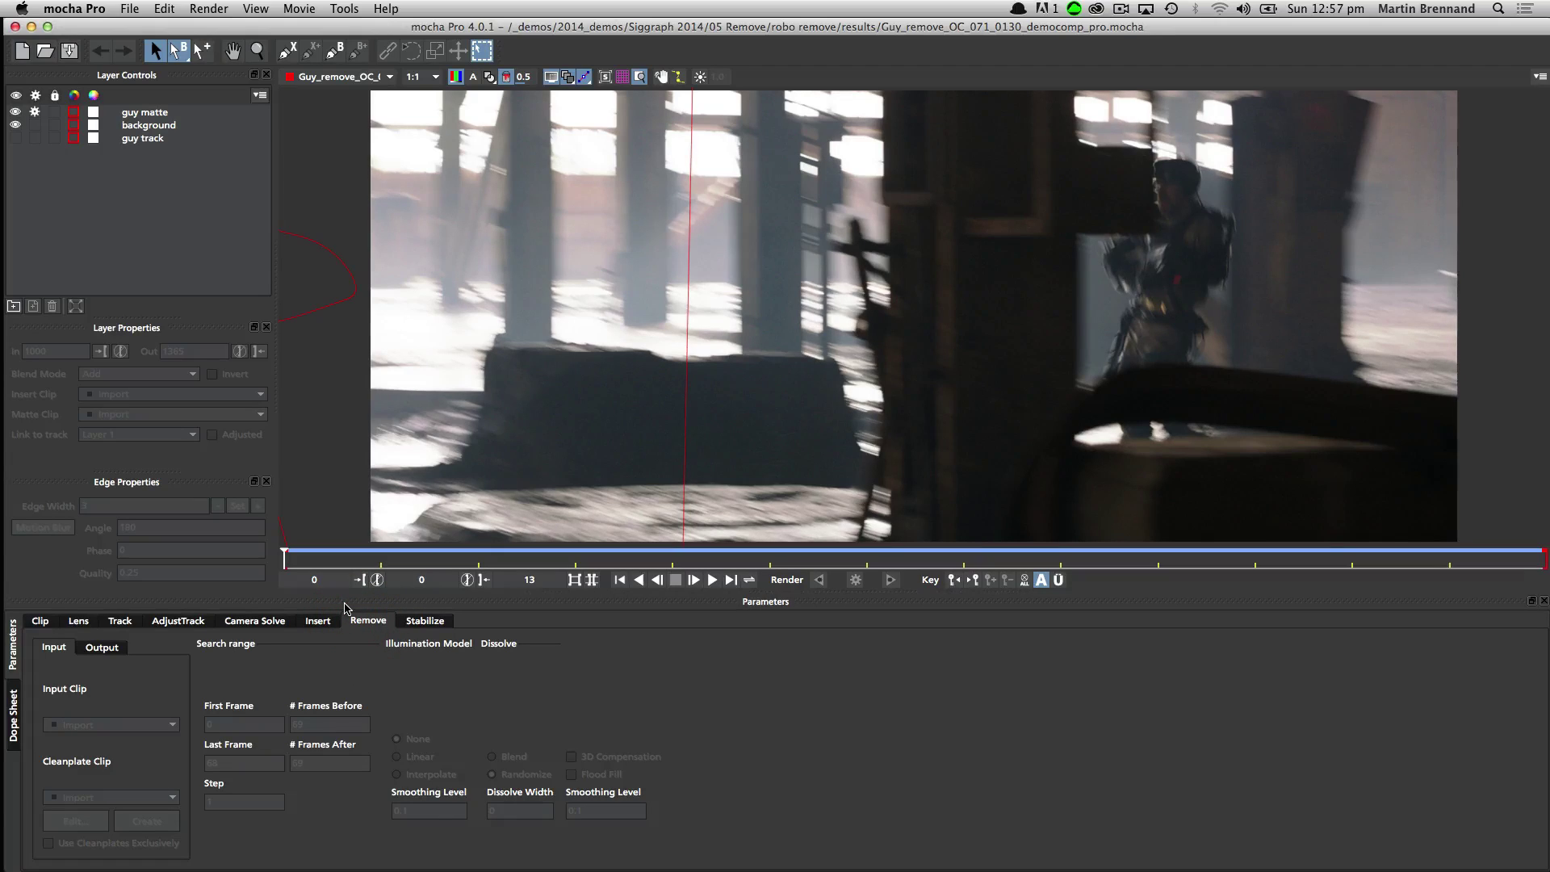
key("space")
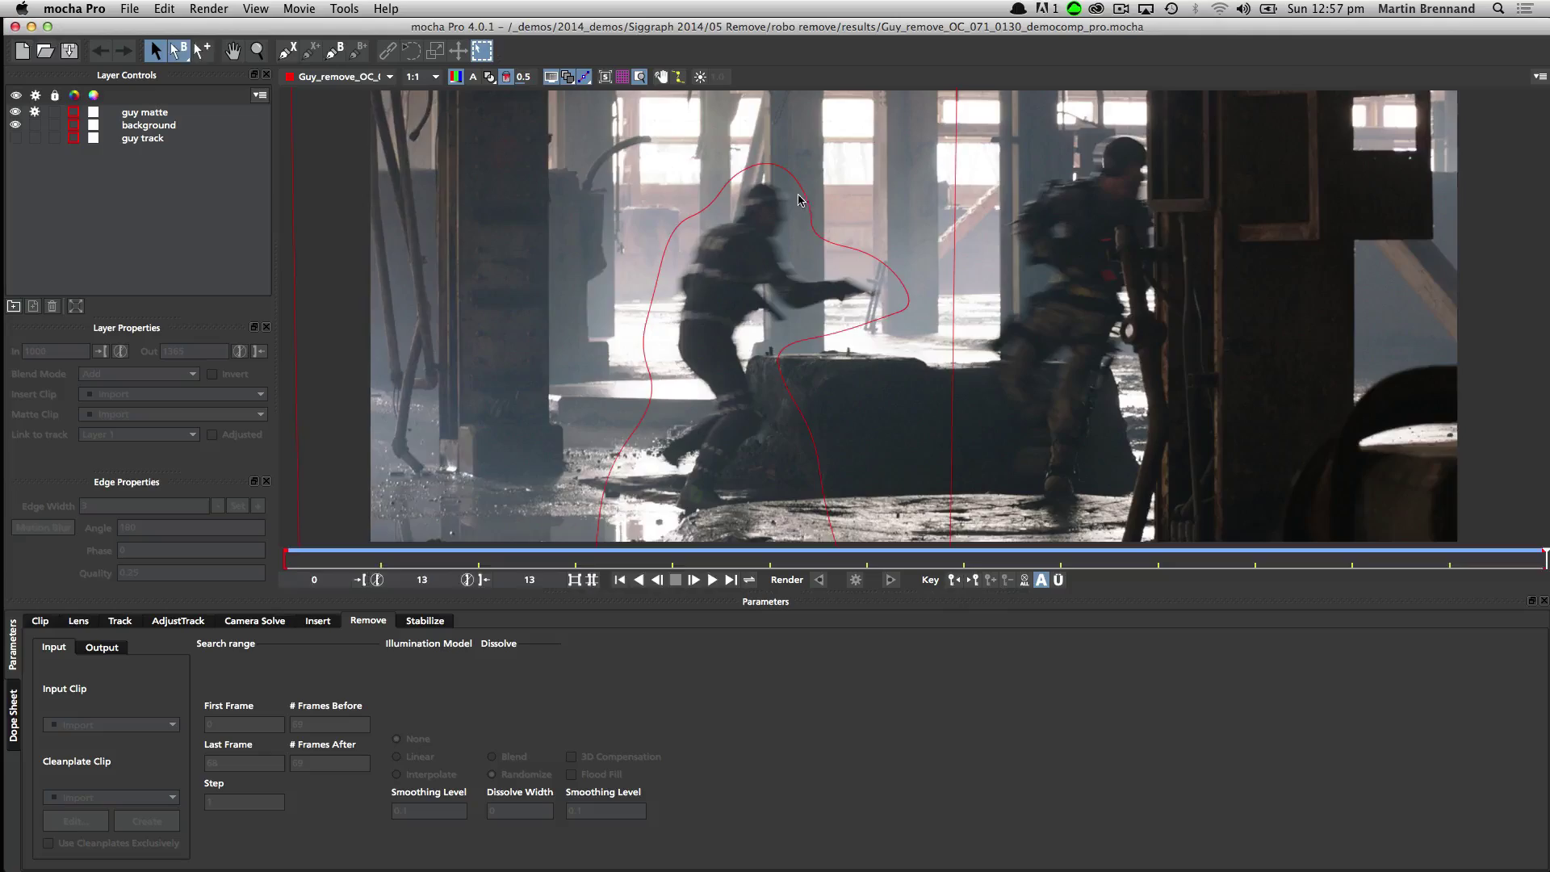
key("space")
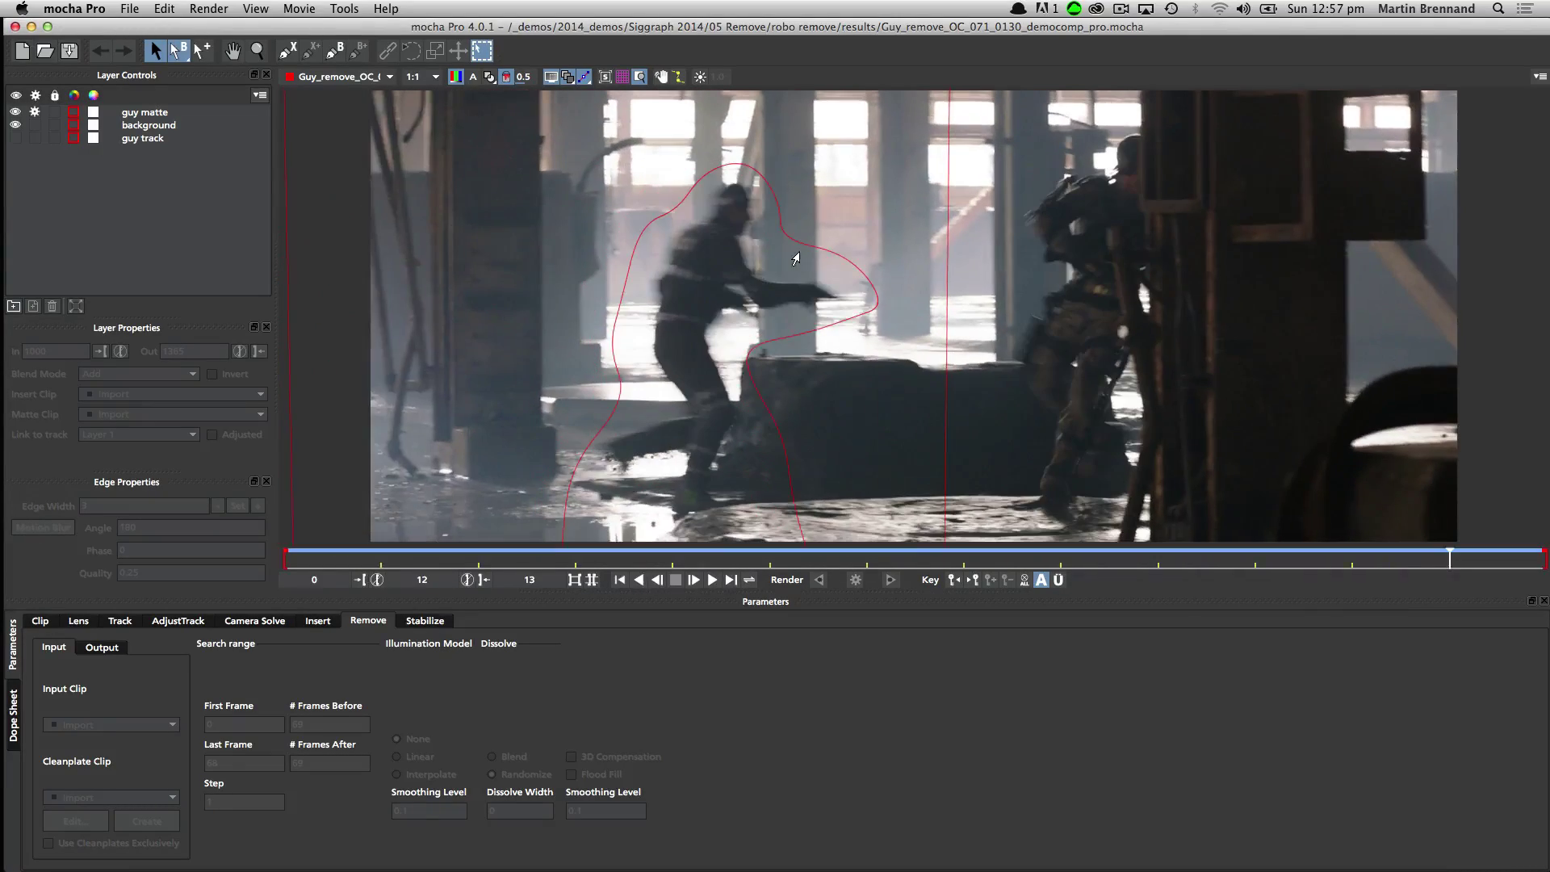
Review the guy matte layer's tracking during playback with its matte fill and planar grid shown.
left_click(797, 256)
left_click(490, 77)
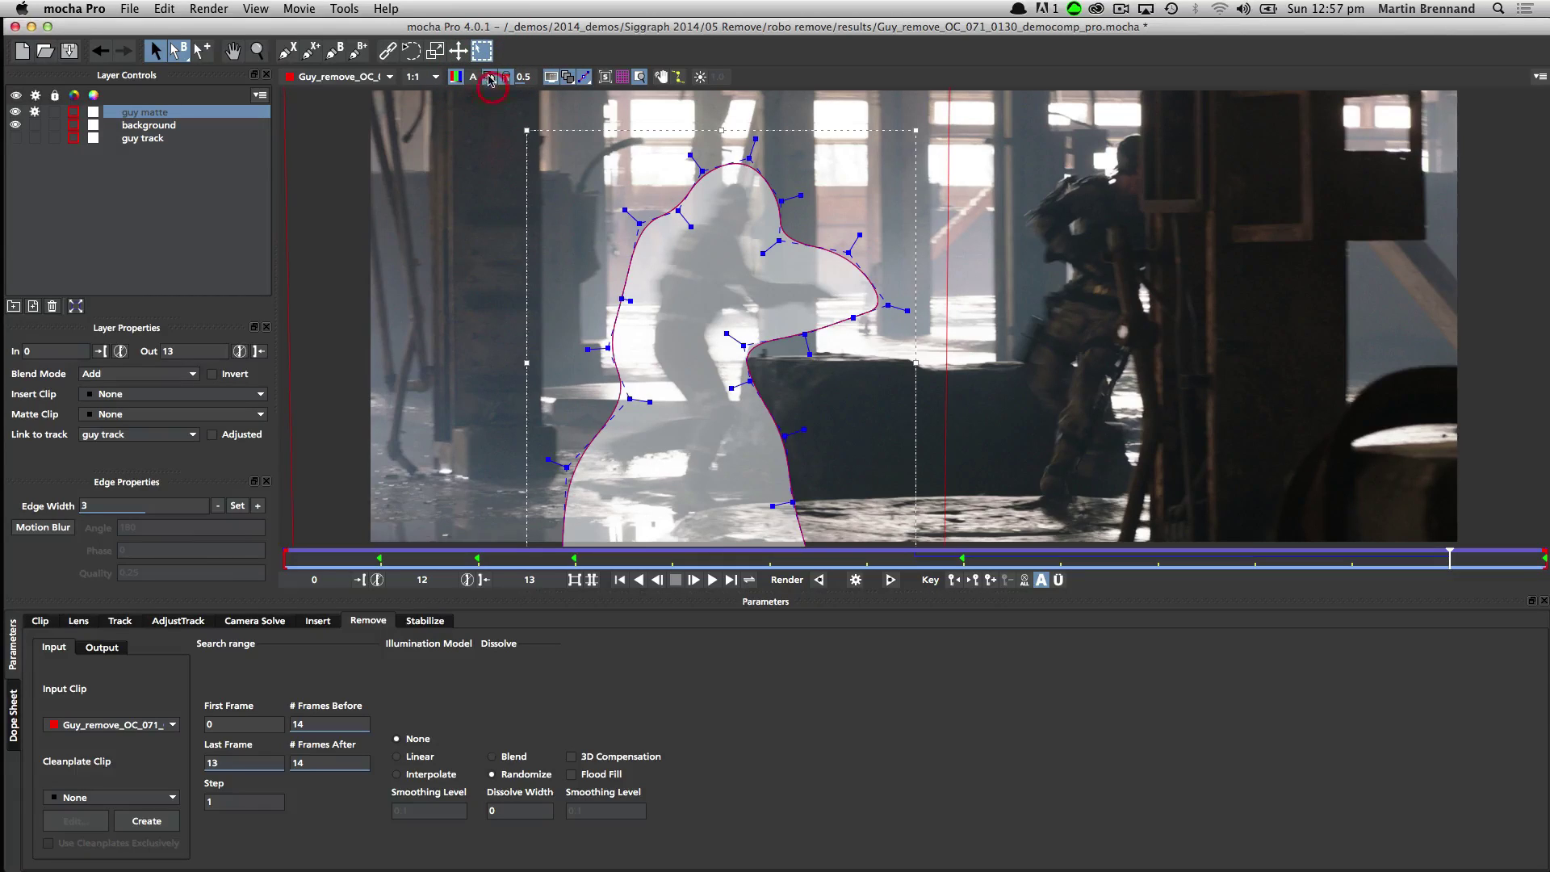
left_click(496, 125)
key("l")
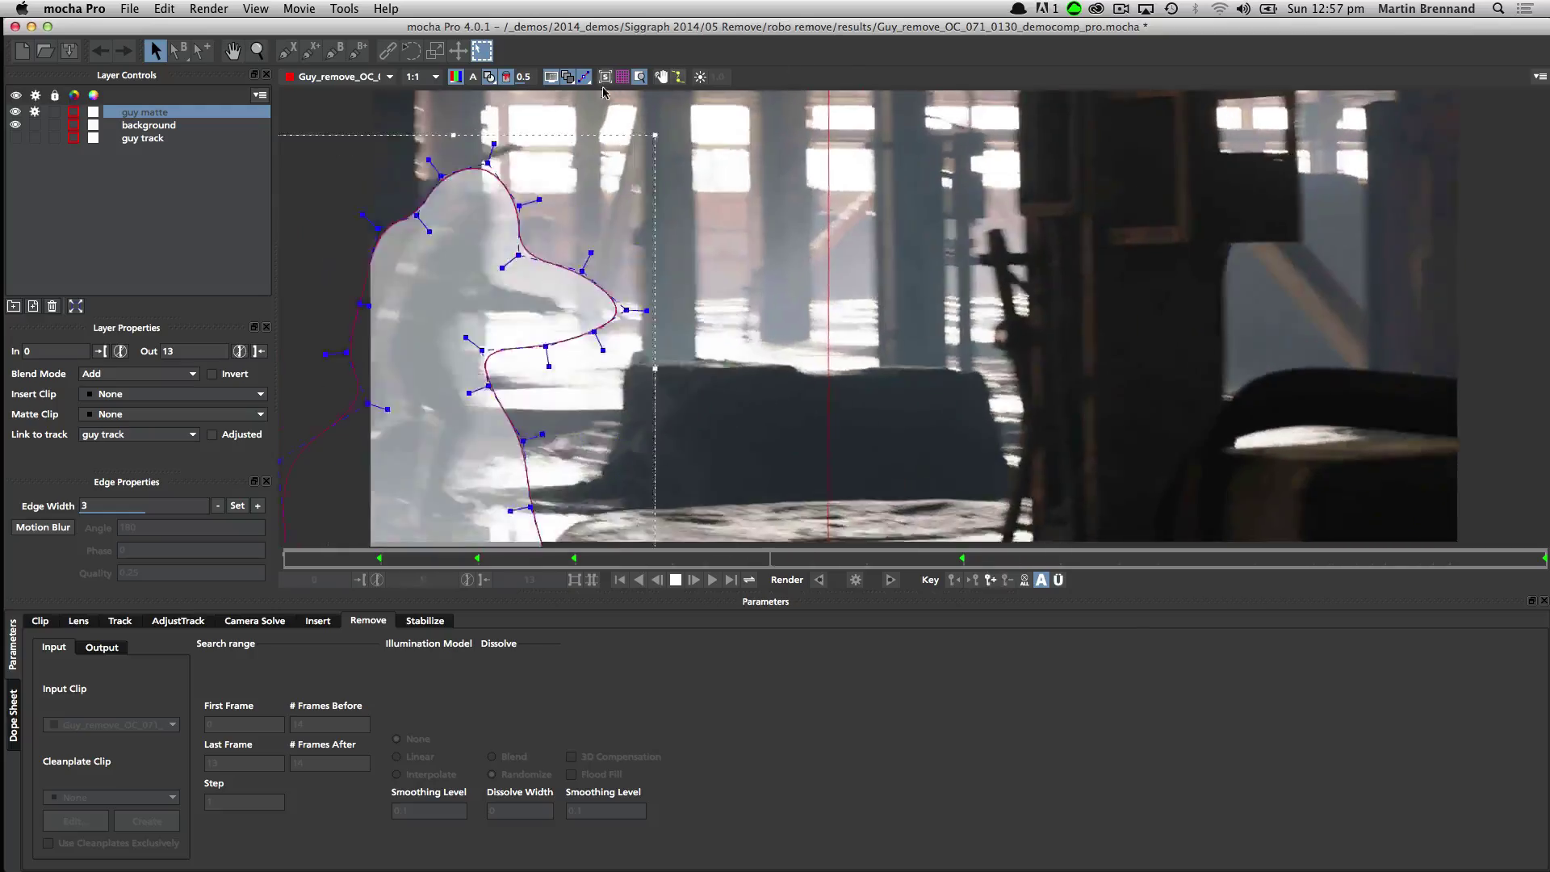
left_click(622, 77)
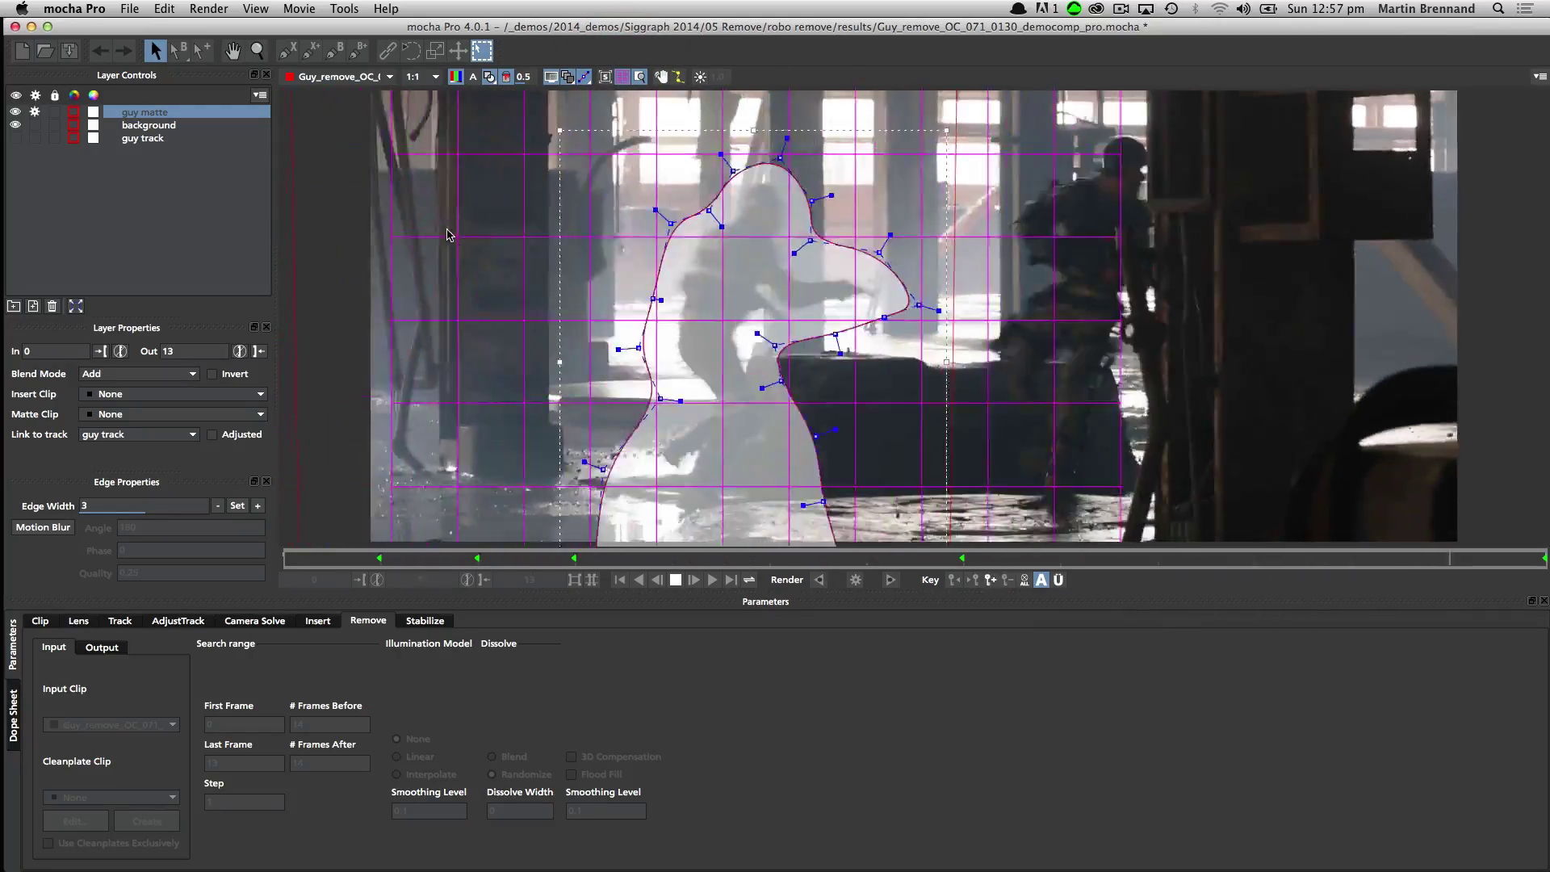
key("k")
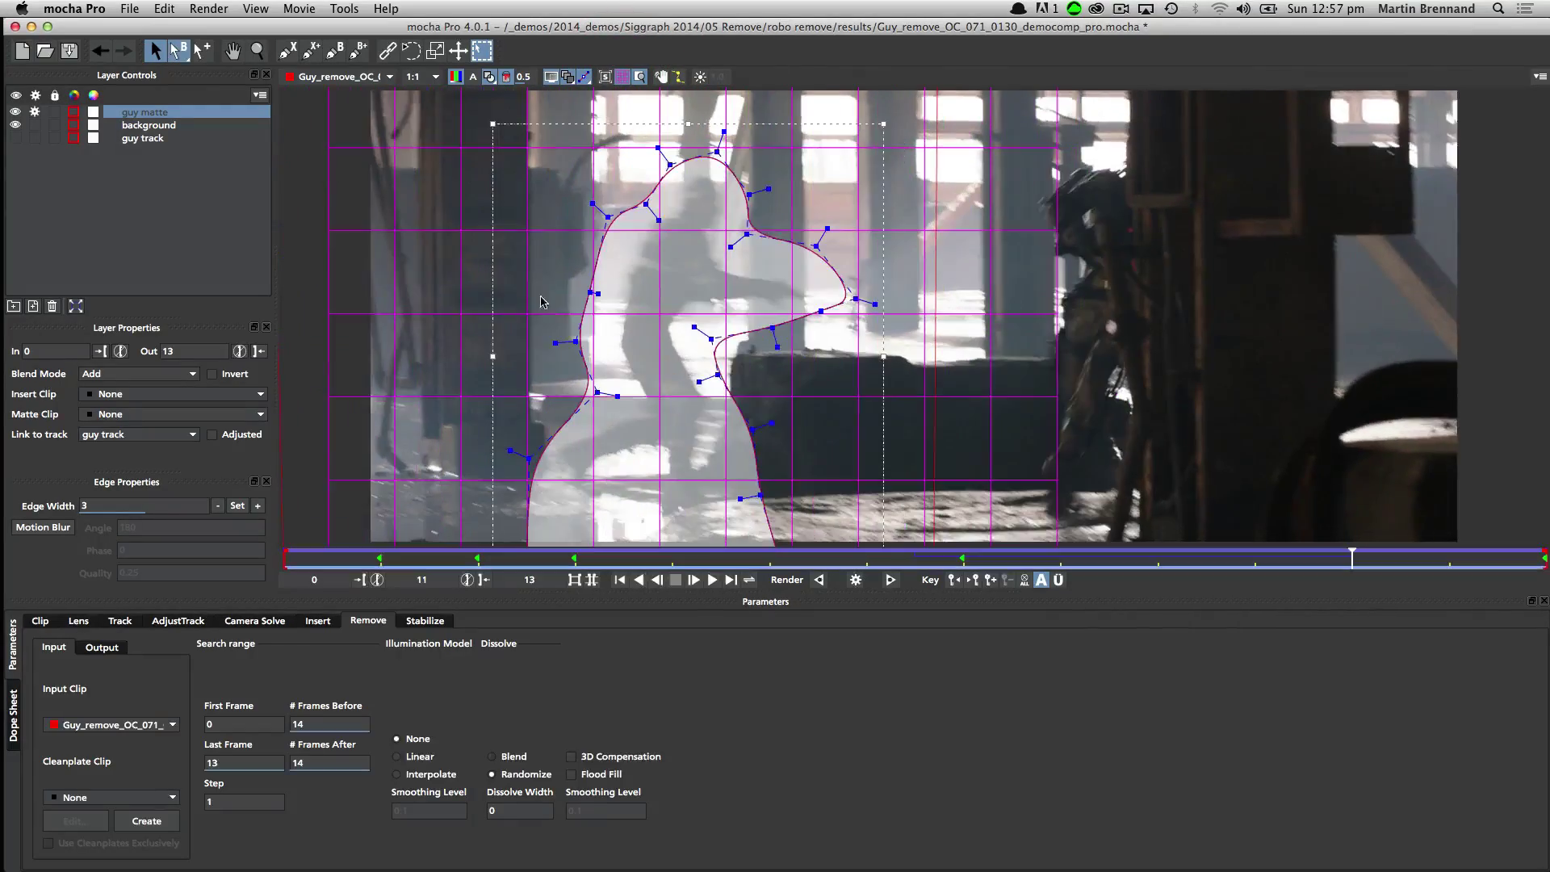
Review the background layer's track during playback, reselect the guy matte layer, and go to frame 13.
left_click(150, 125)
key("l")
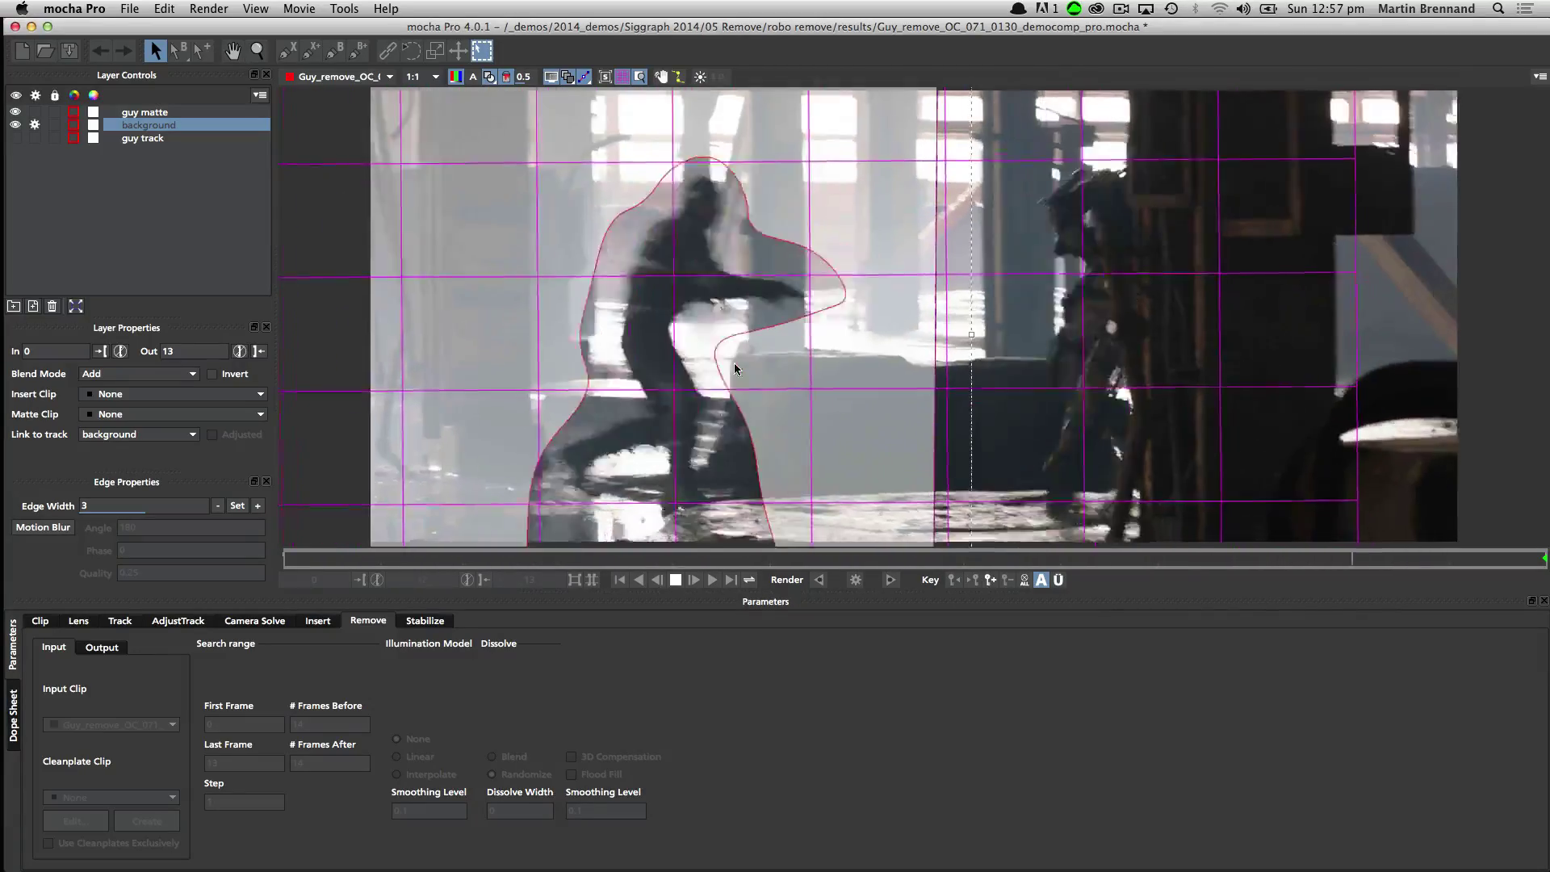
key("space")
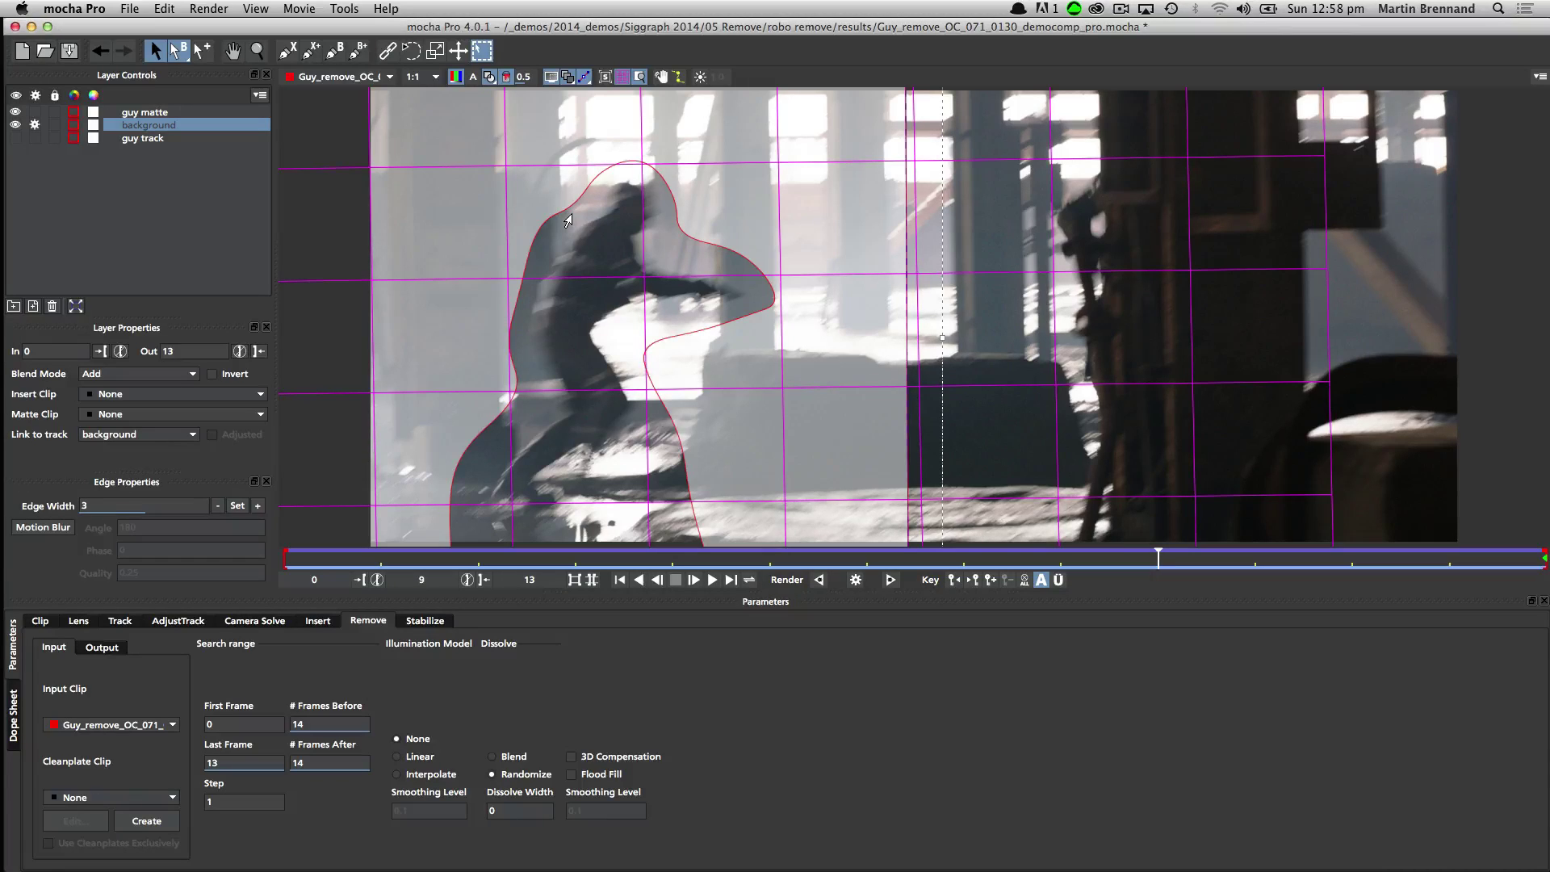
left_click(161, 112)
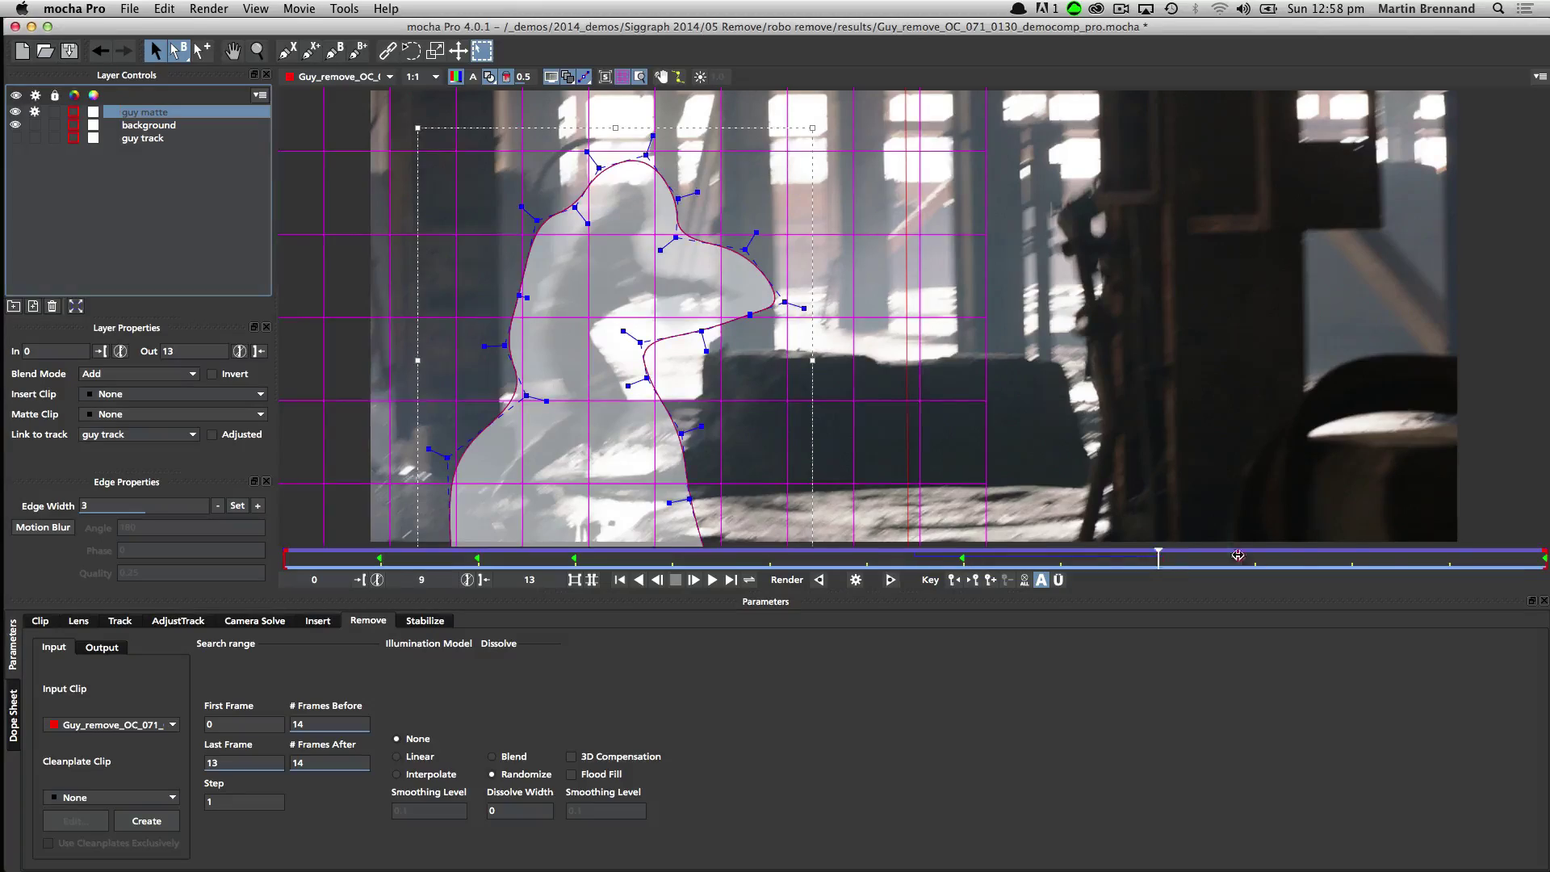
left_click_drag(1184, 558, 1542, 558)
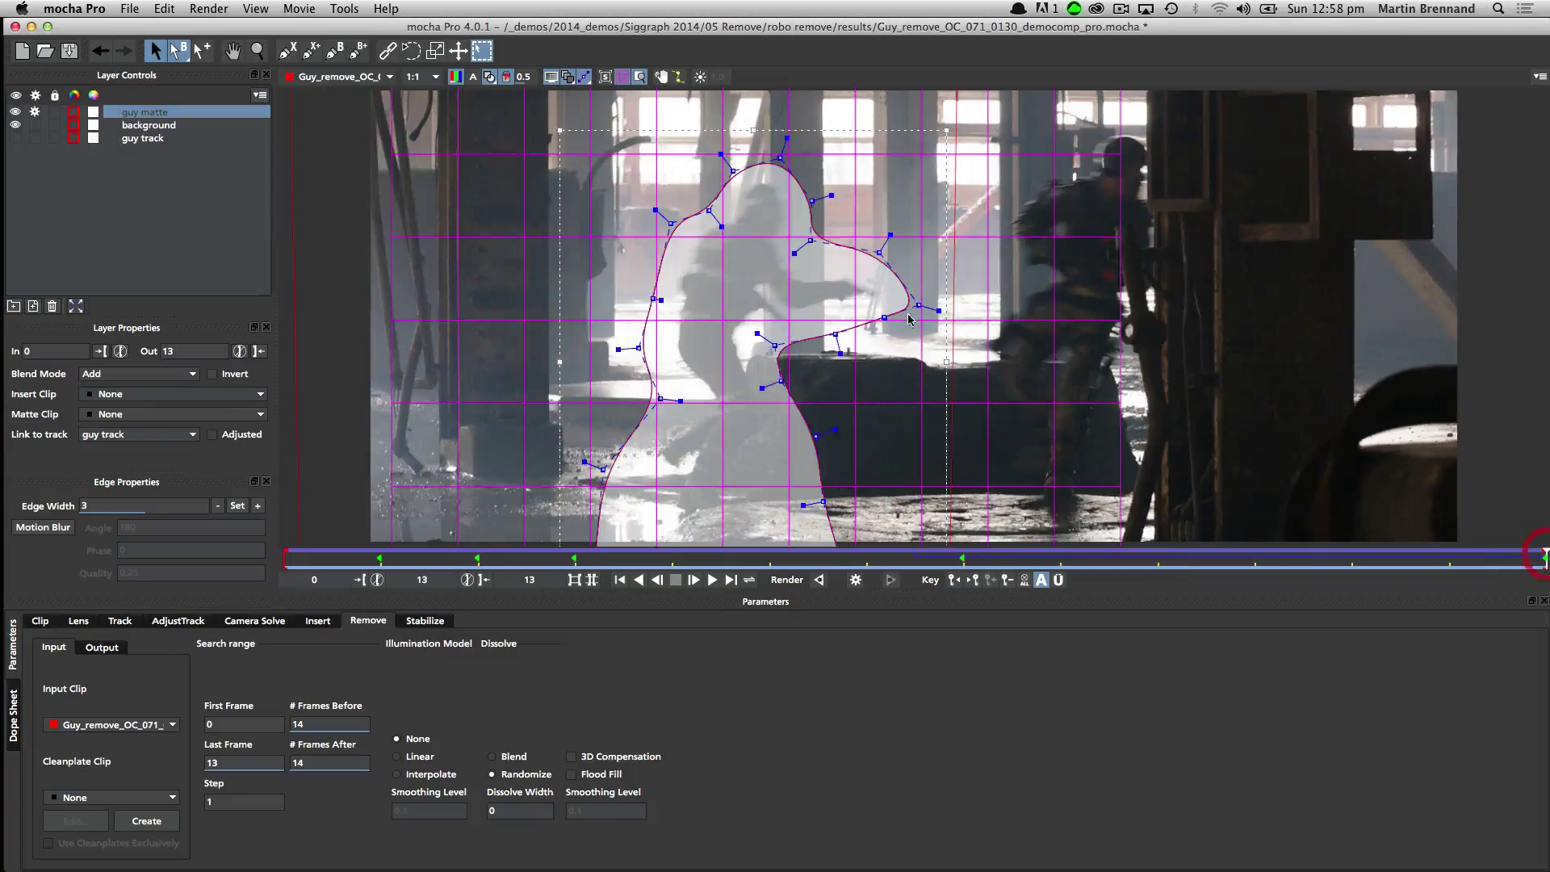
Hide the matte fill and planar grid, and render the guy matte removal backwards from frame 13 to frame 0.
left_click(490, 77)
key("z")
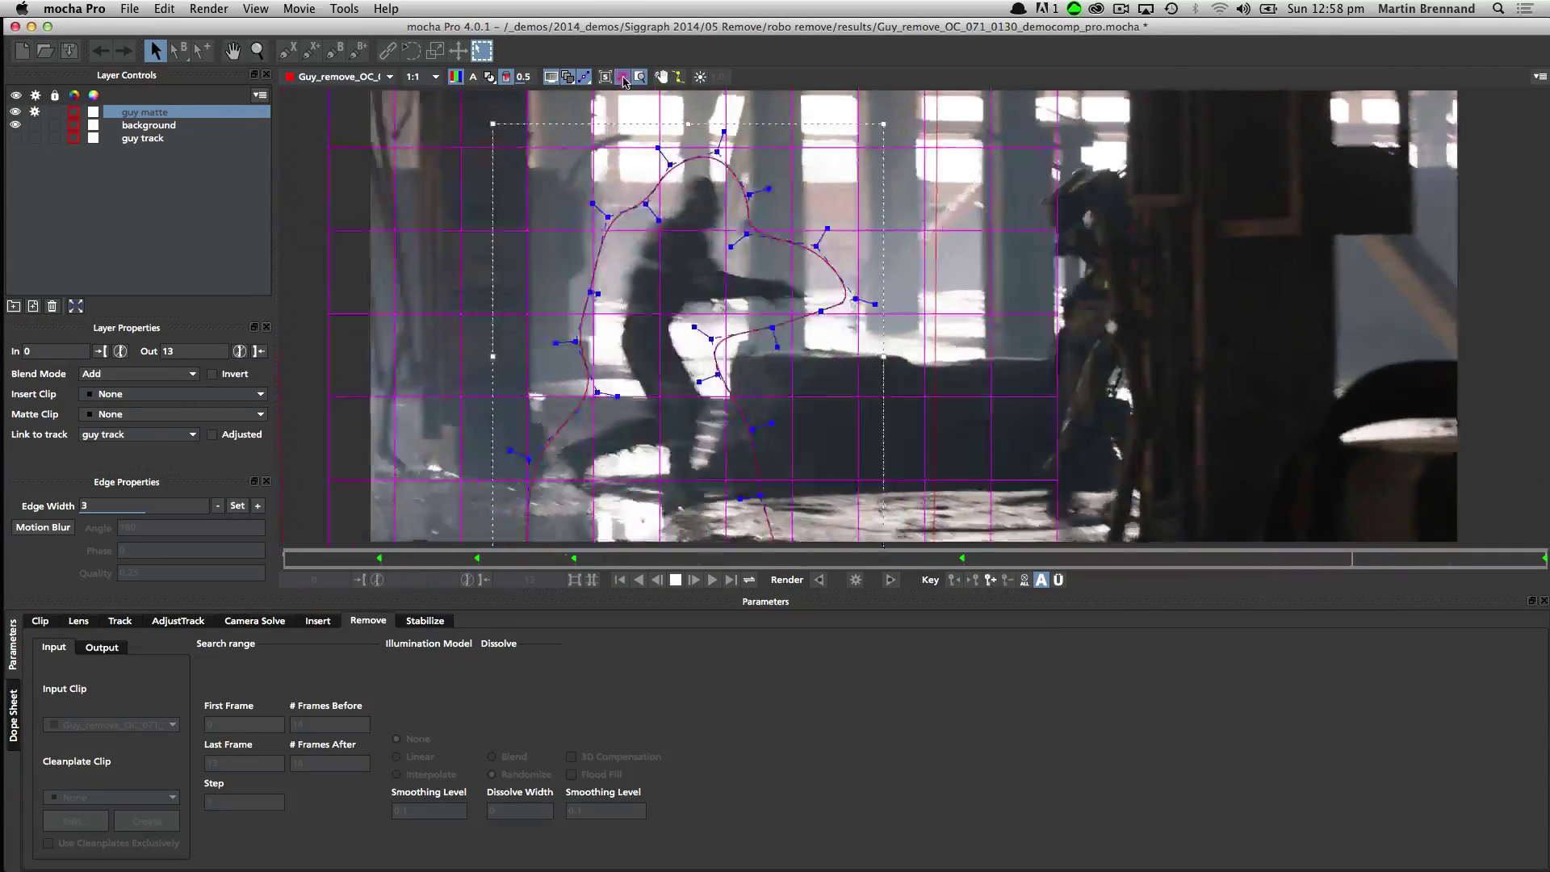
left_click(622, 77)
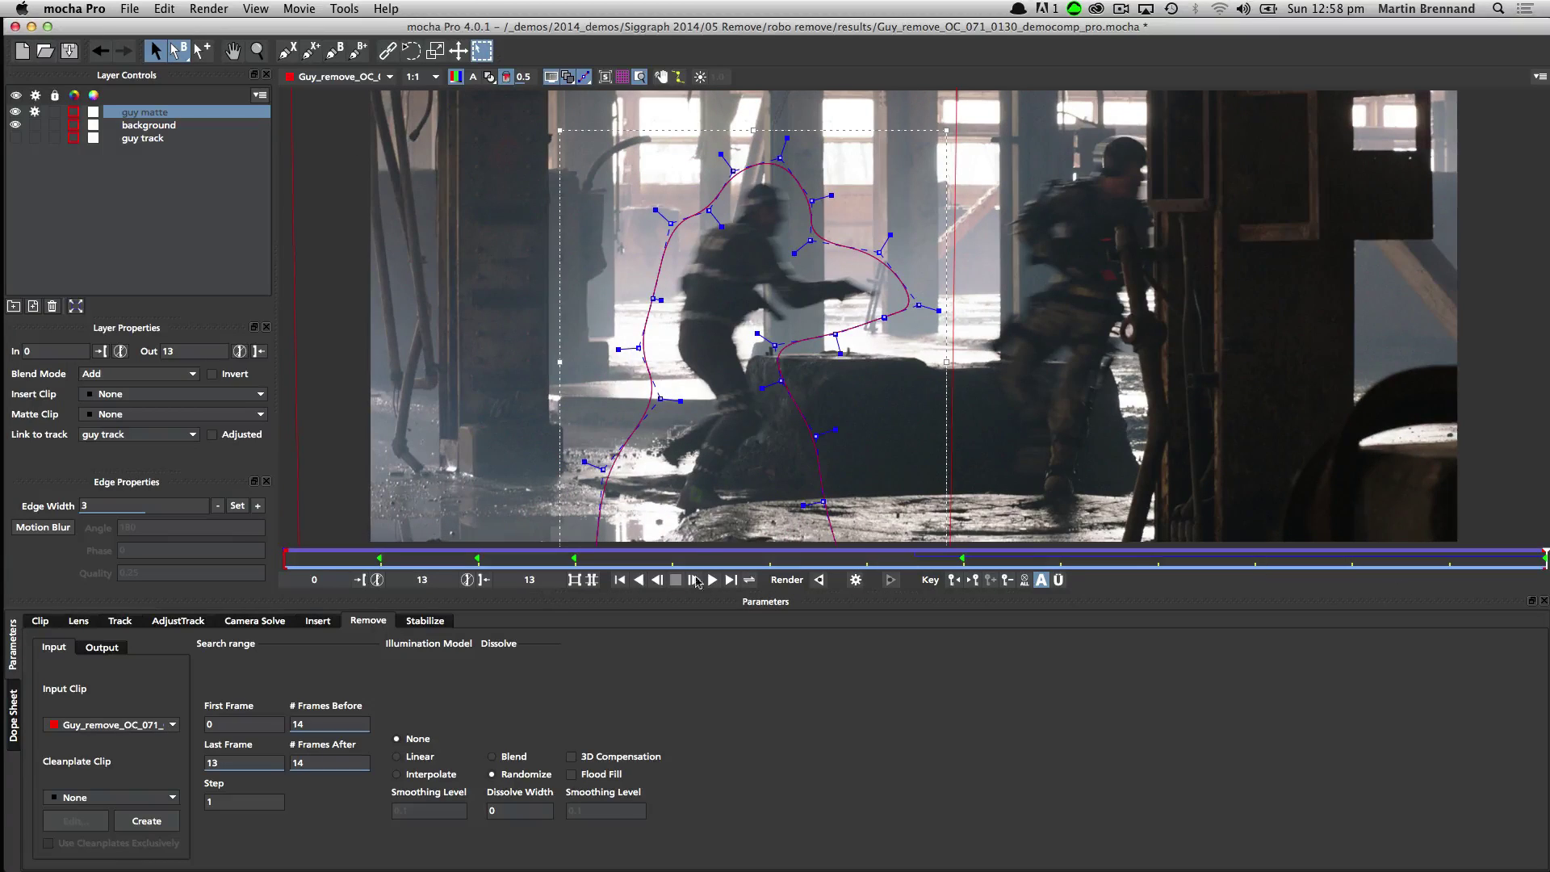
left_click(819, 580)
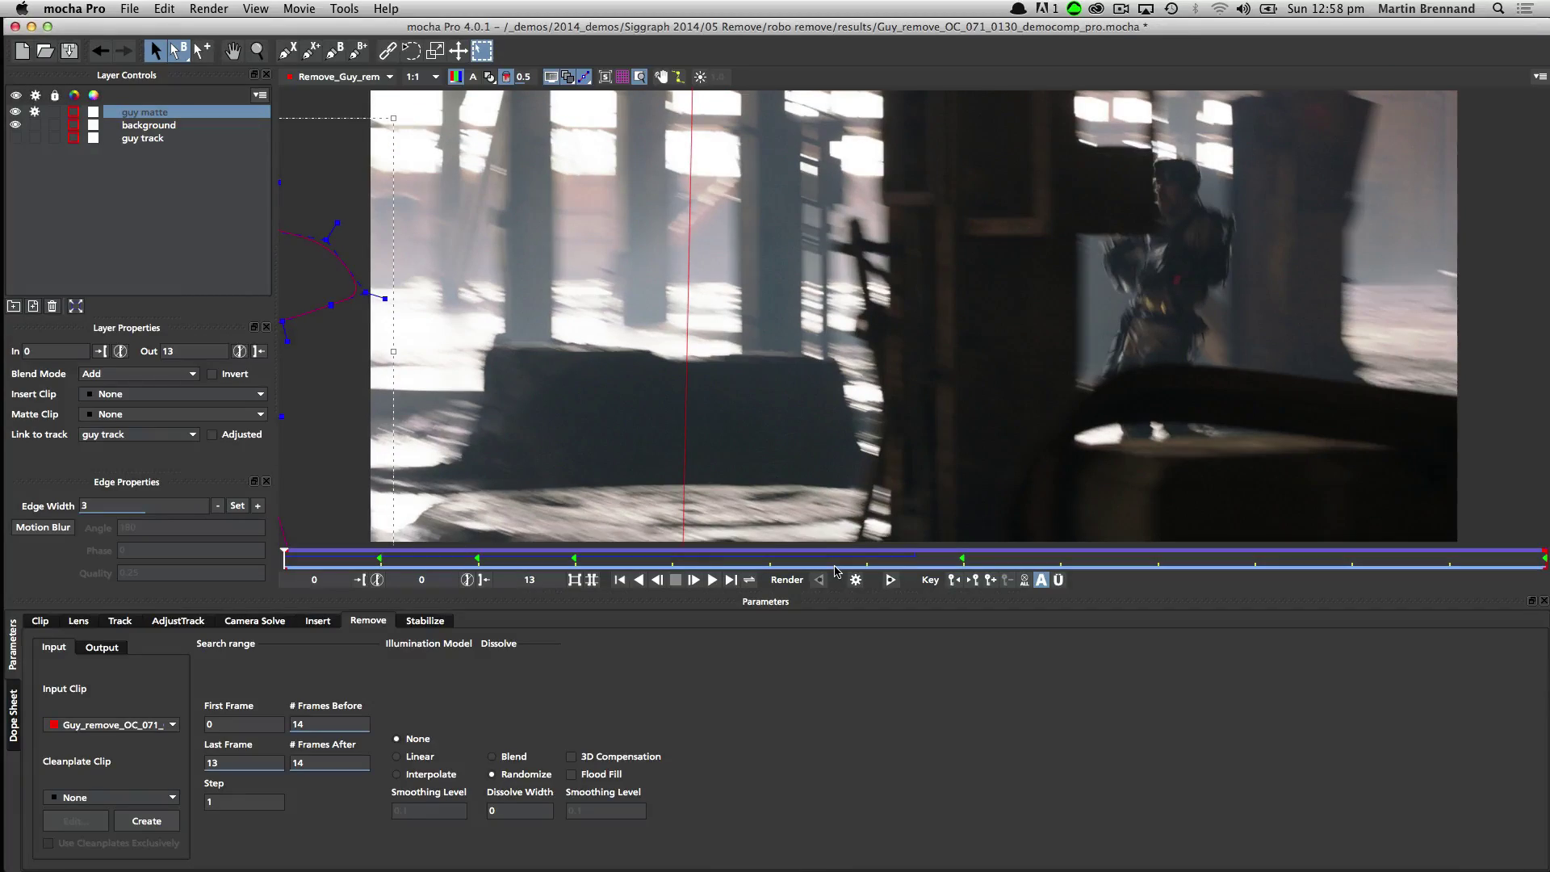
Play the rendered removal clip and compare it with the original Guy_remove clip, returning to the rendered result.
key("space")
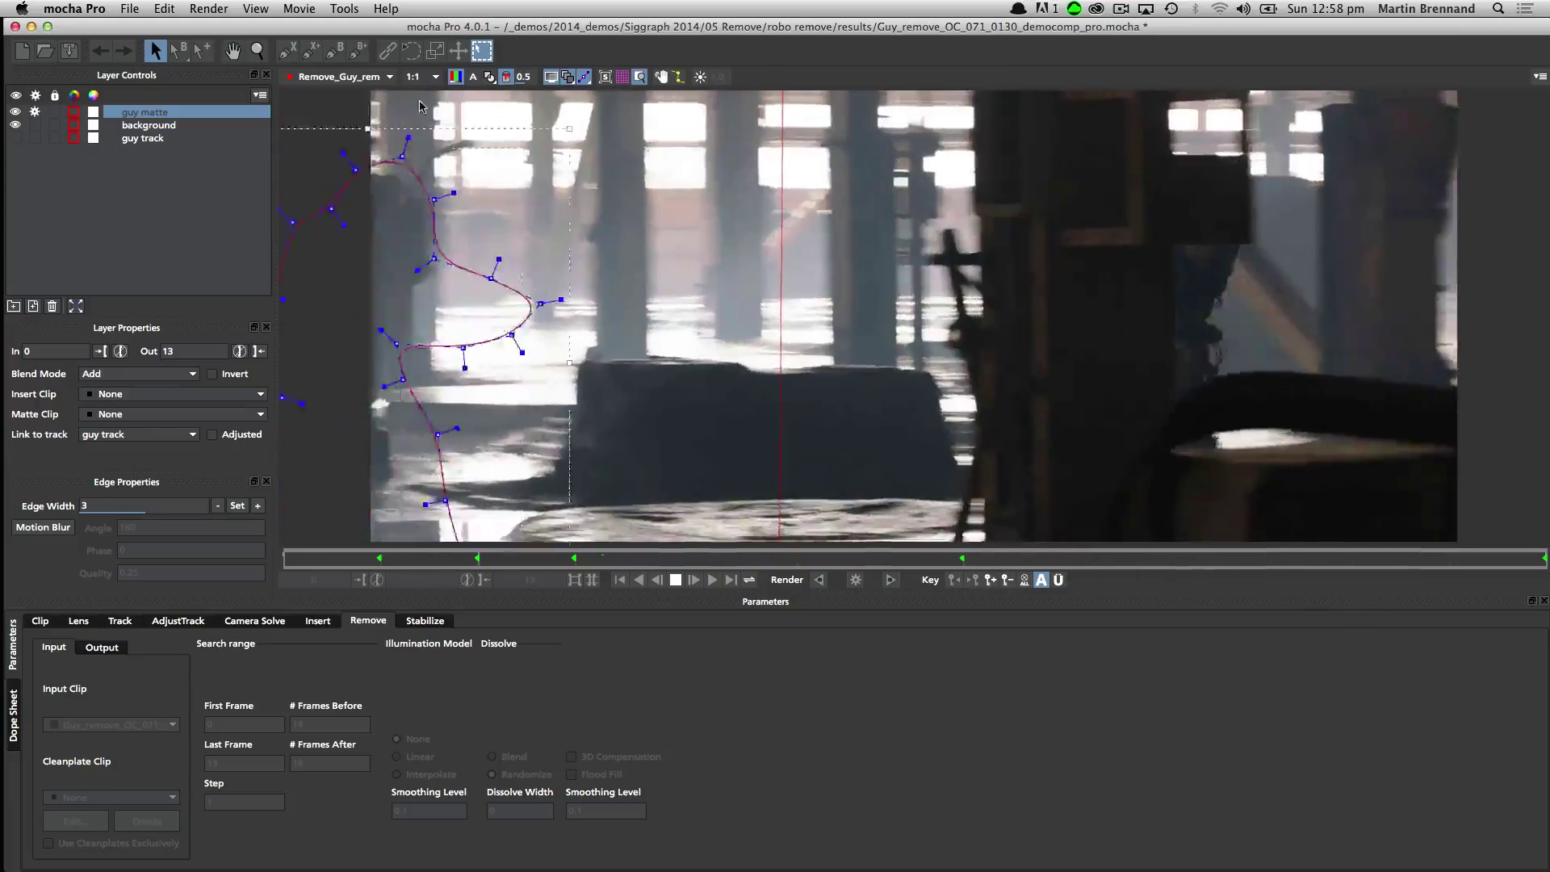
left_click(339, 76)
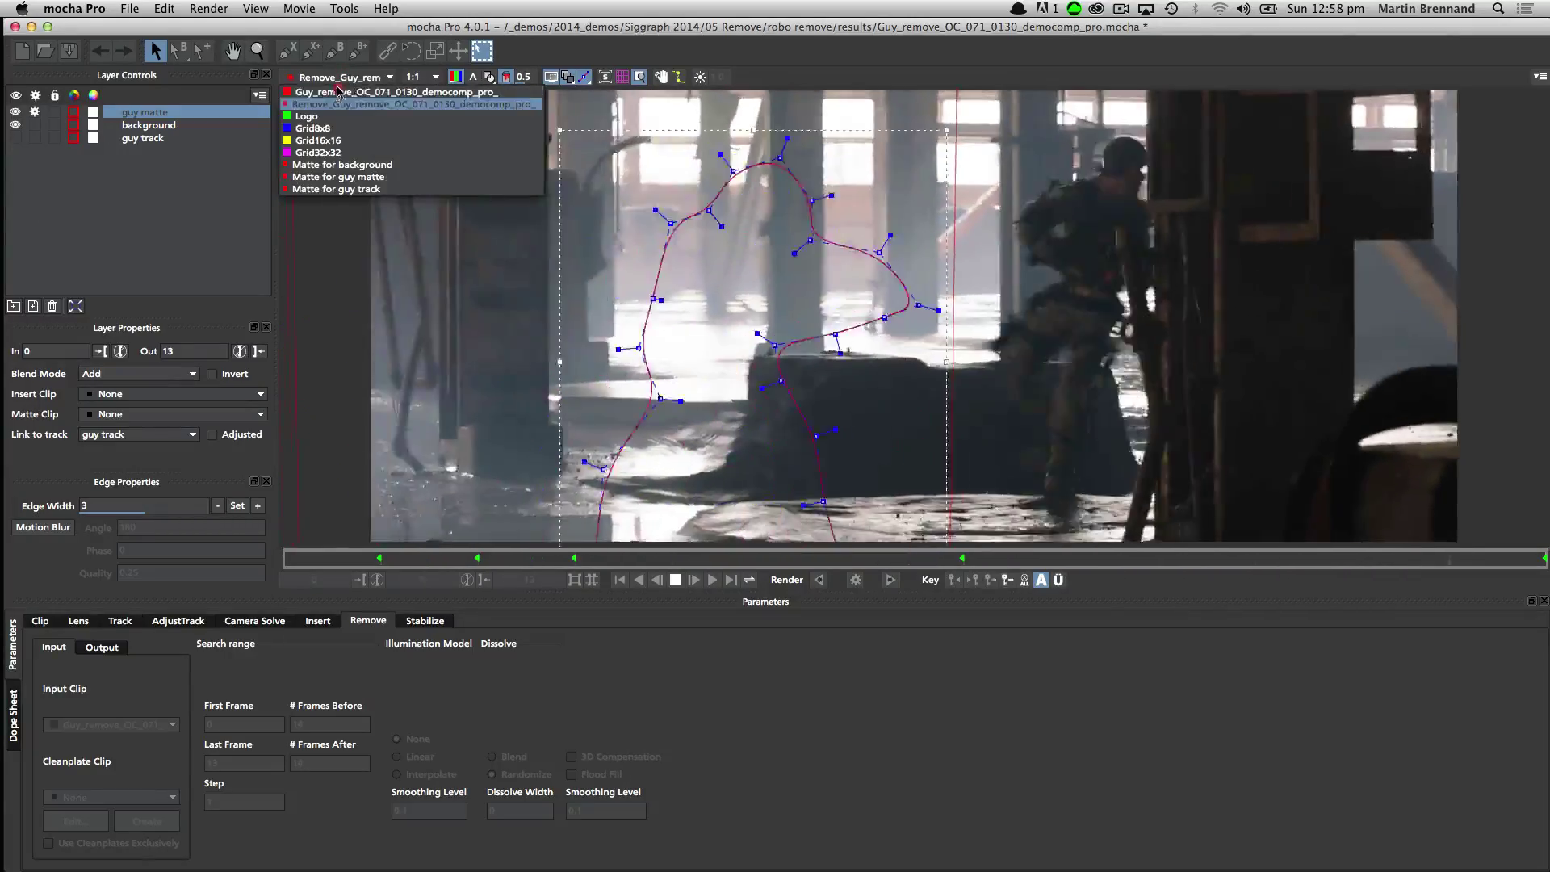
left_click(338, 92)
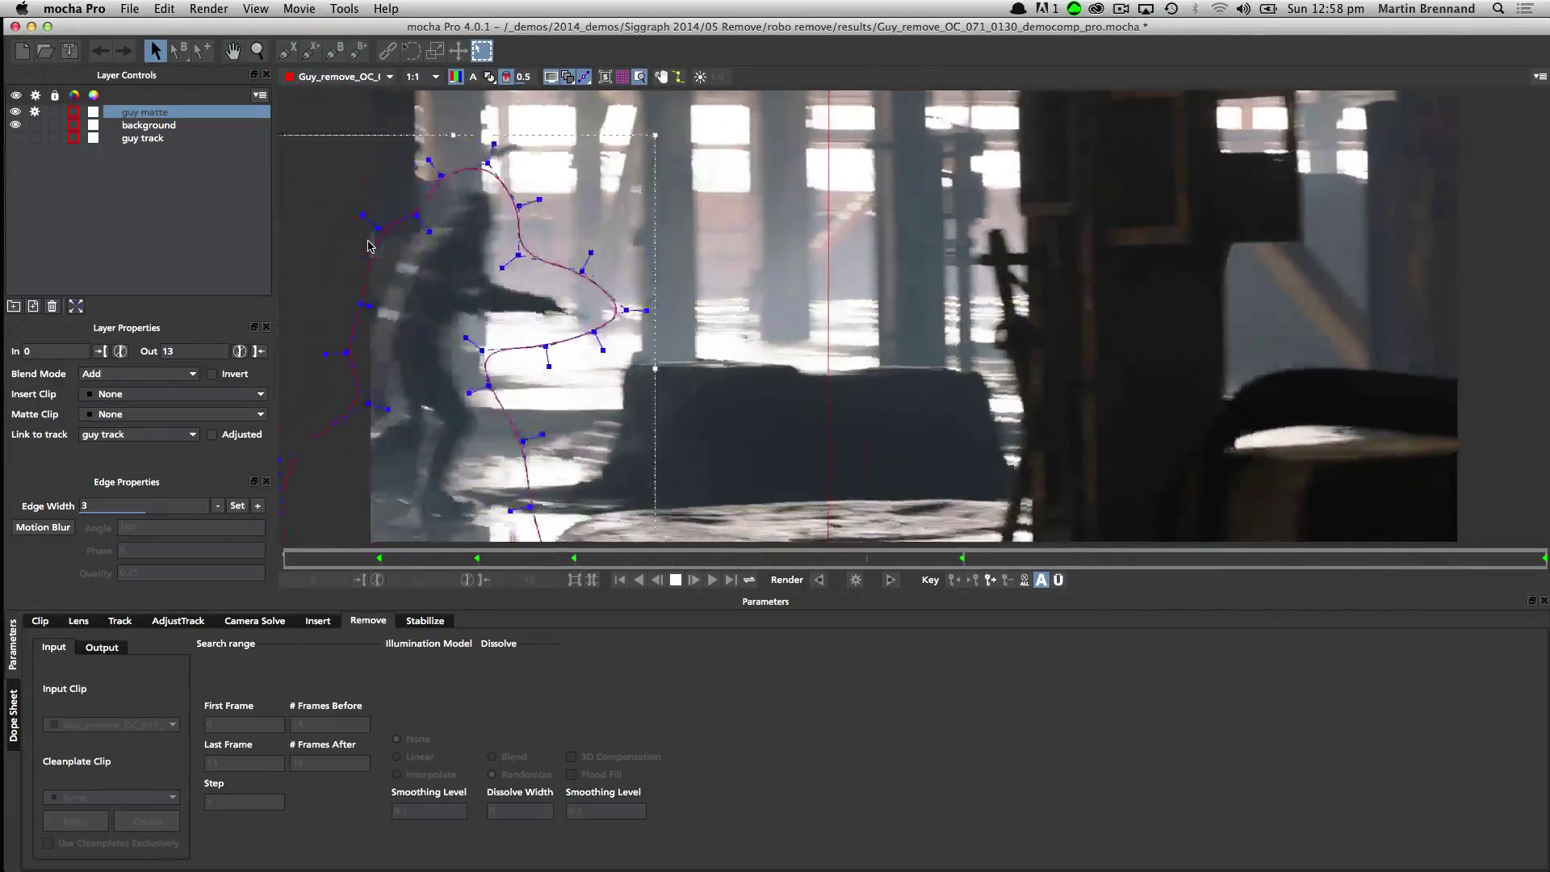
left_click(355, 78)
left_click(355, 104)
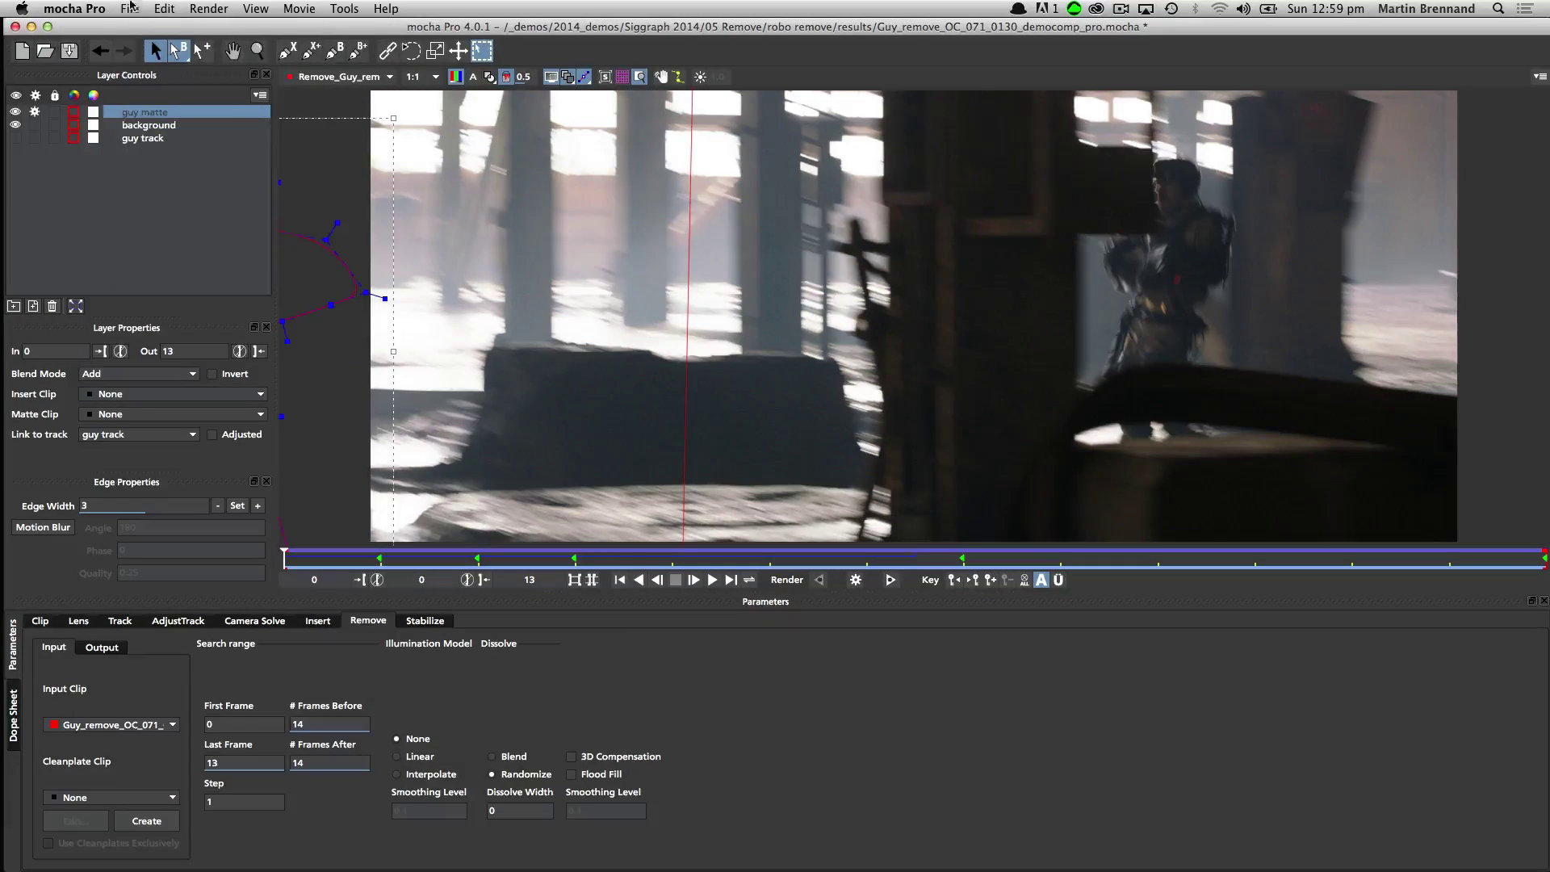
Open the _06_Stereo project from the Siggraph 2014 folder.
left_click(130, 9)
mouse_move(134, 60)
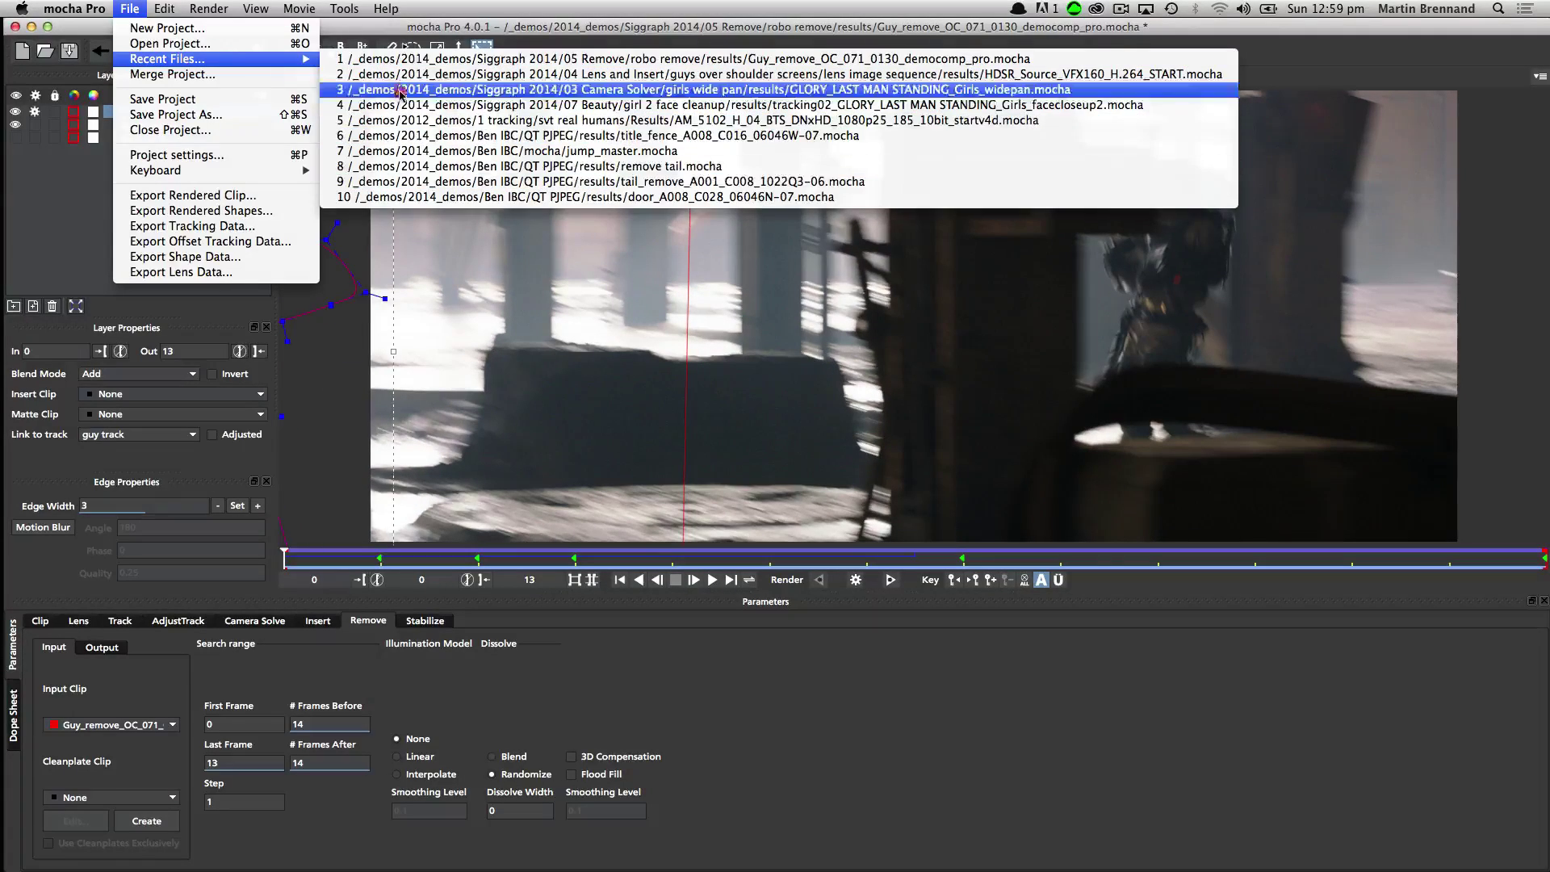
left_click(499, 323)
key("super+o")
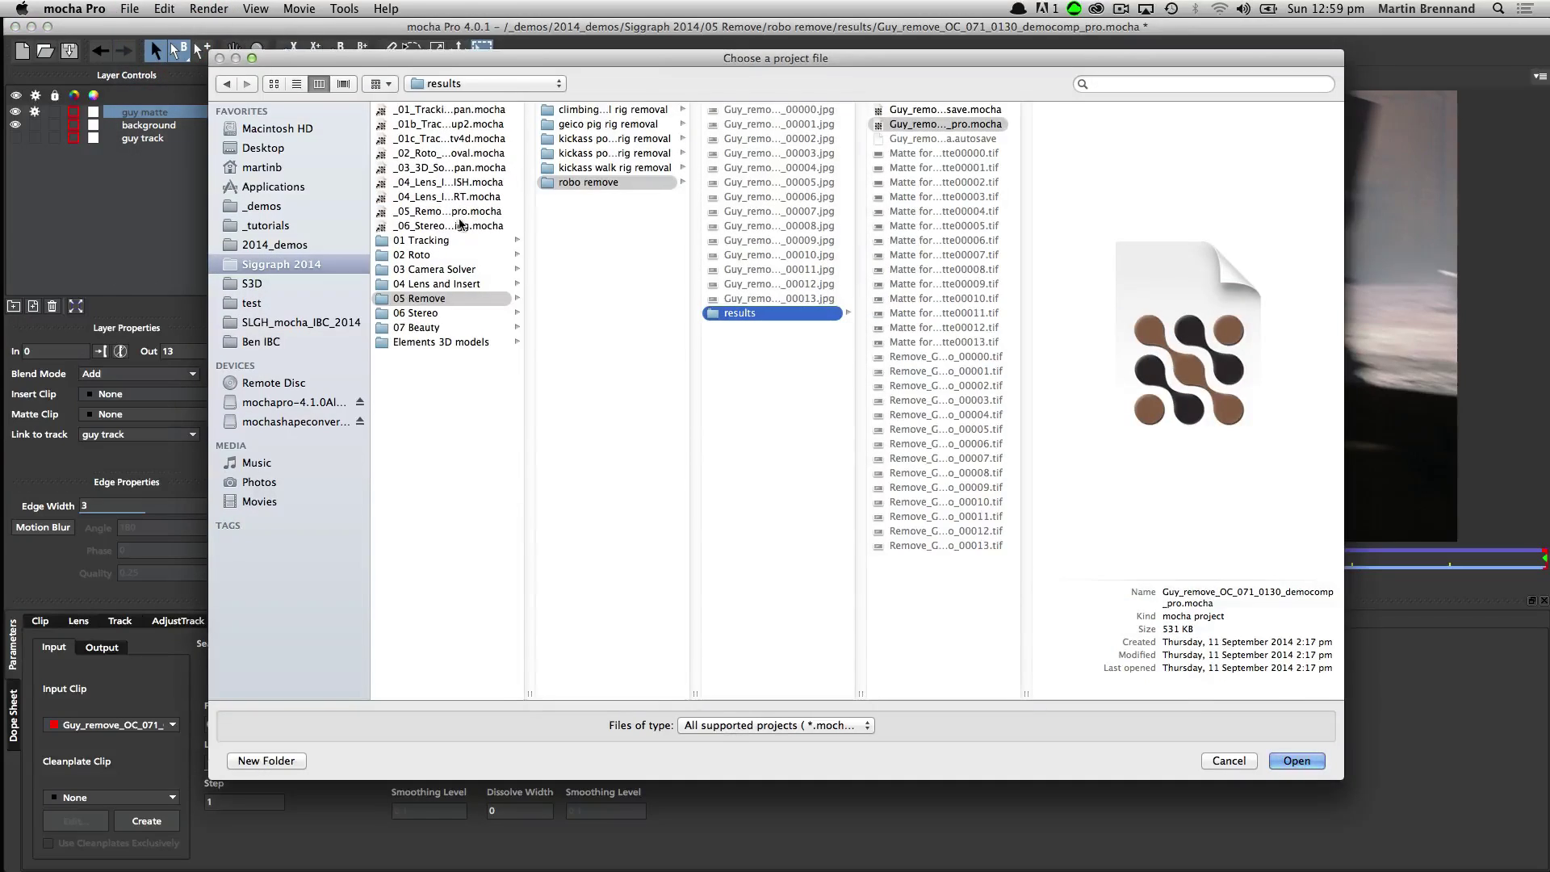
left_click(460, 201)
key("Return")
left_click(1008, 117)
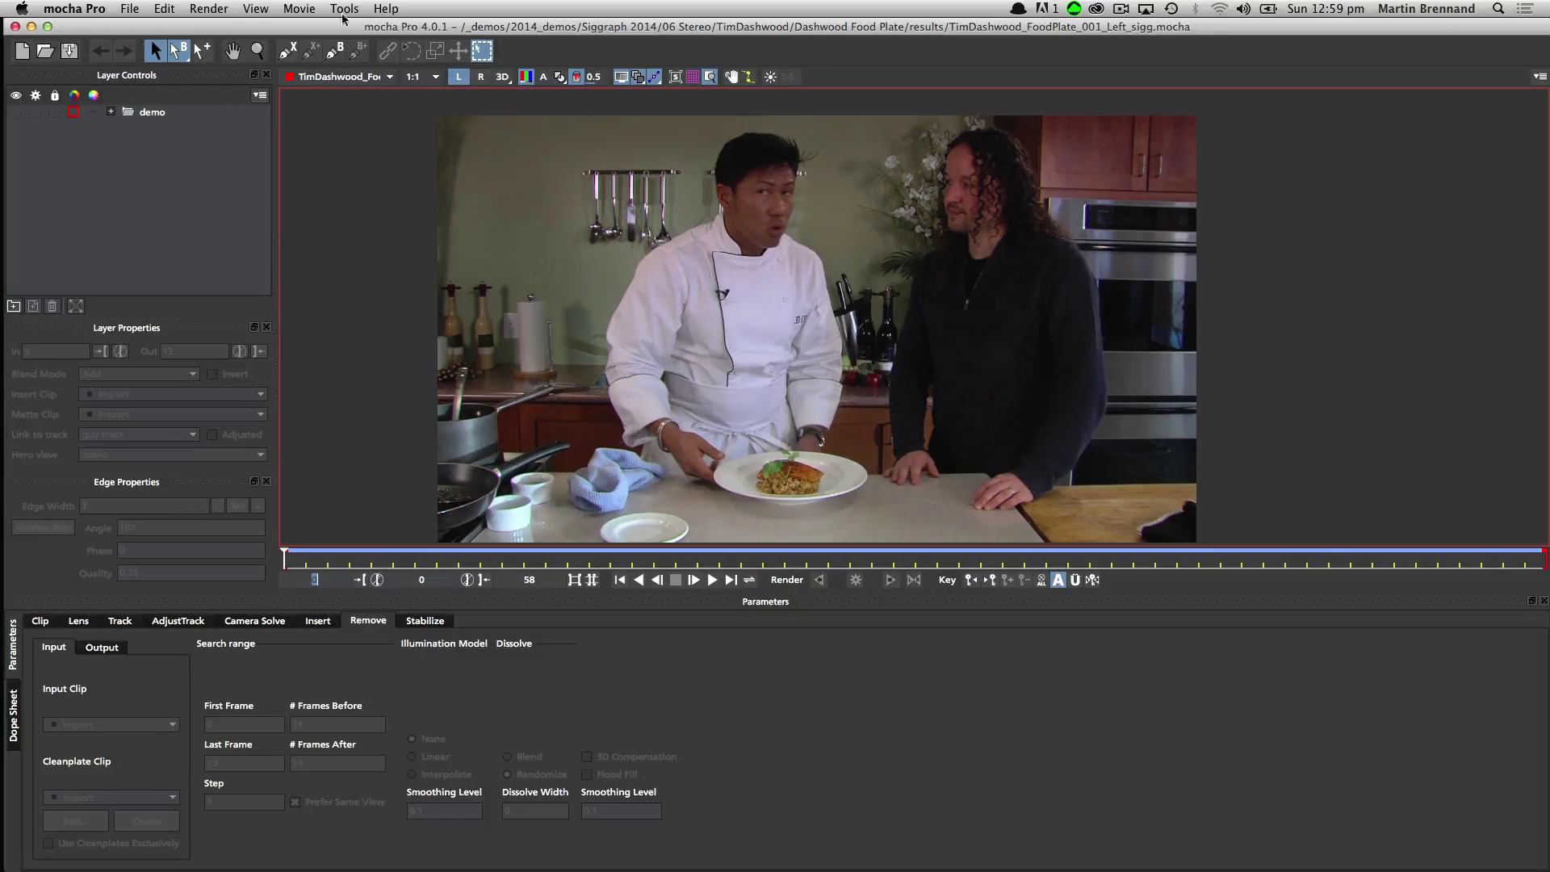
Check the stereo clip's right-eye view, and draw an X-spline around the front of the chef's jacket in the left-eye view.
left_click(287, 50)
left_click(480, 76)
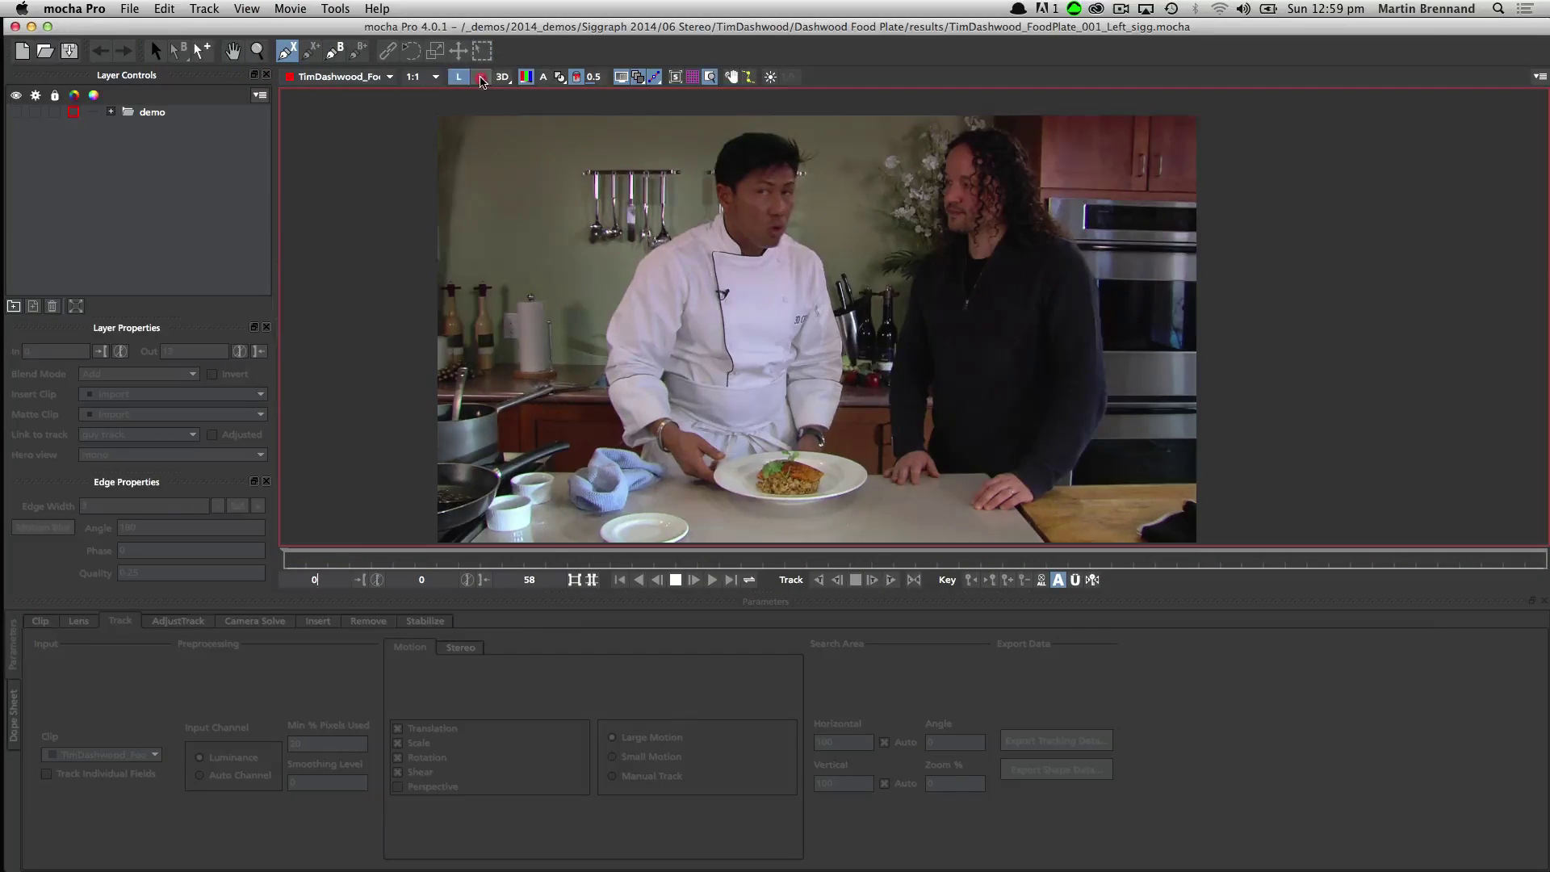
left_click(482, 78)
left_click(459, 76)
left_click(804, 263)
left_click(719, 252)
left_click(733, 371)
left_click(801, 372)
left_click(804, 320)
right_click(806, 311)
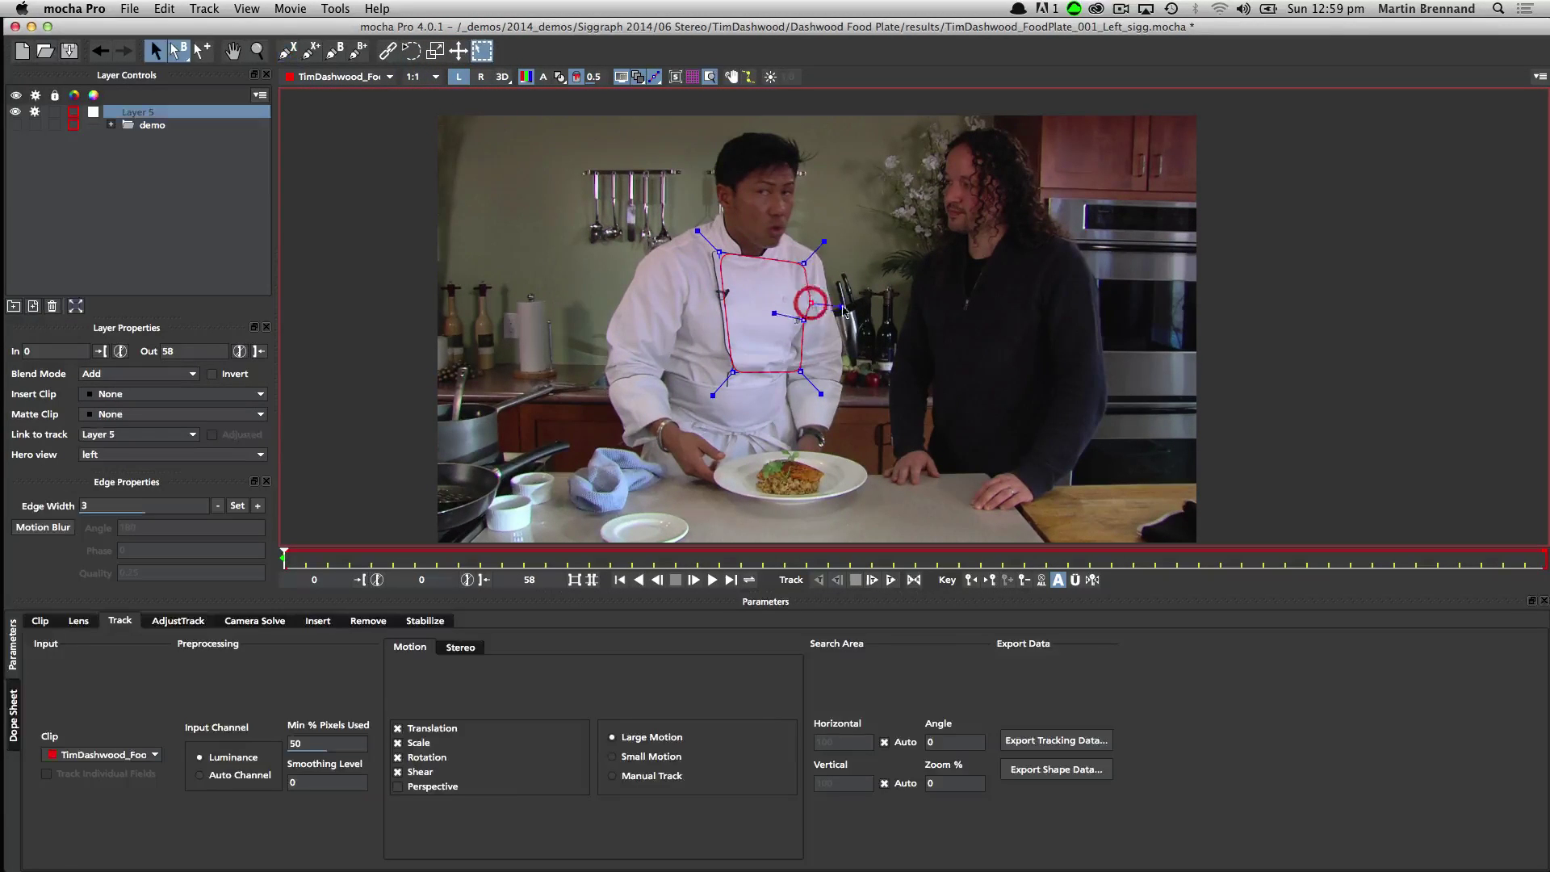
Show the planar surface and grid over the chef's jacket, enable Perspective motion, and track the layer forward from frame 0.
left_click(675, 78)
left_click(790, 347)
left_click(795, 252)
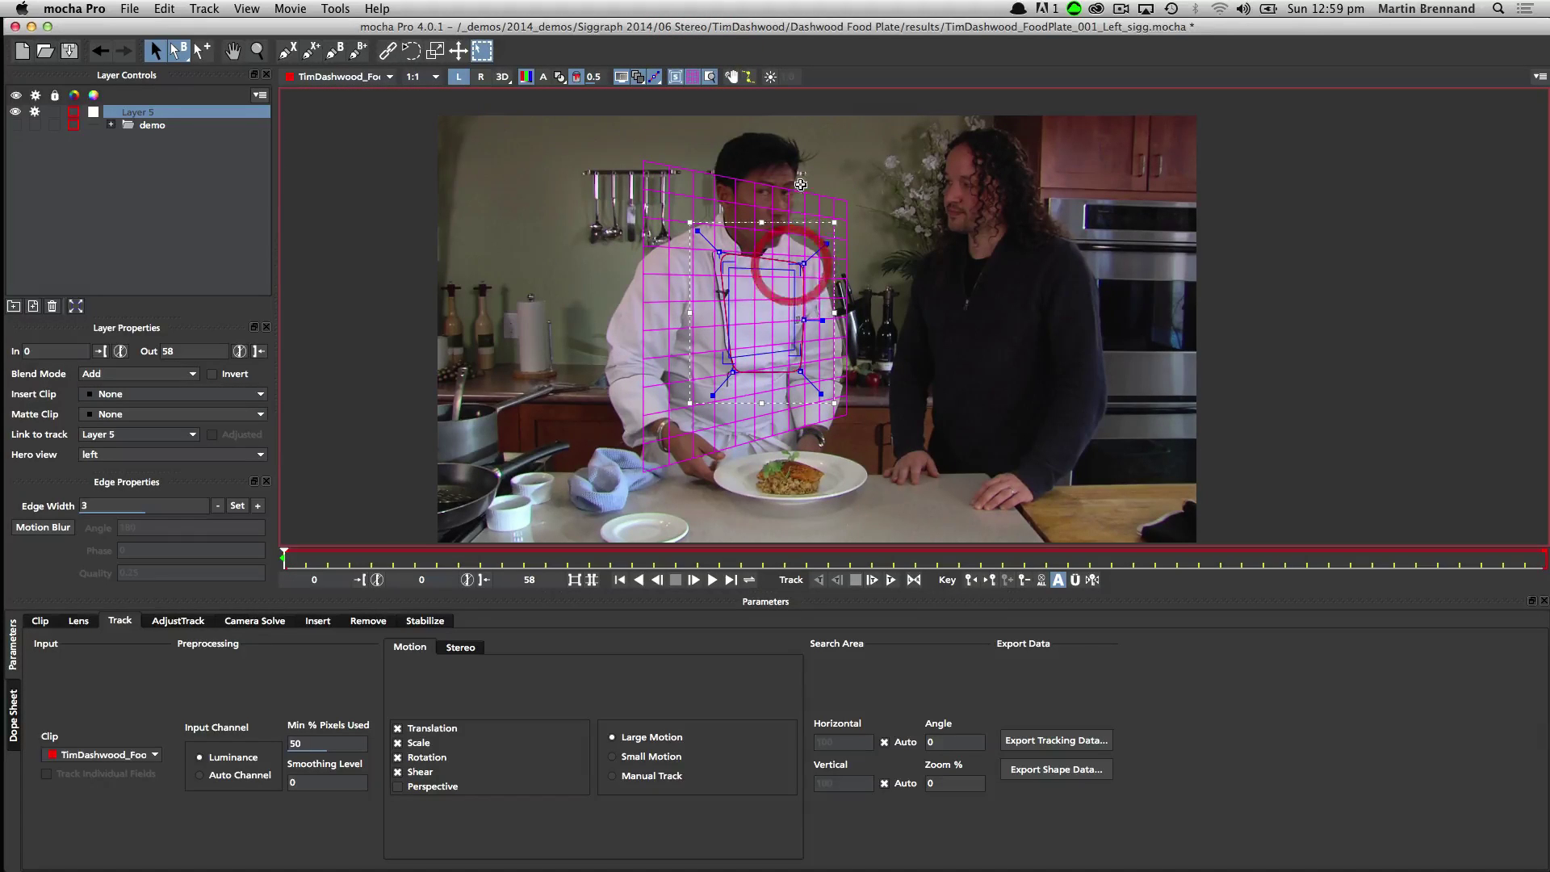
left_click(398, 786)
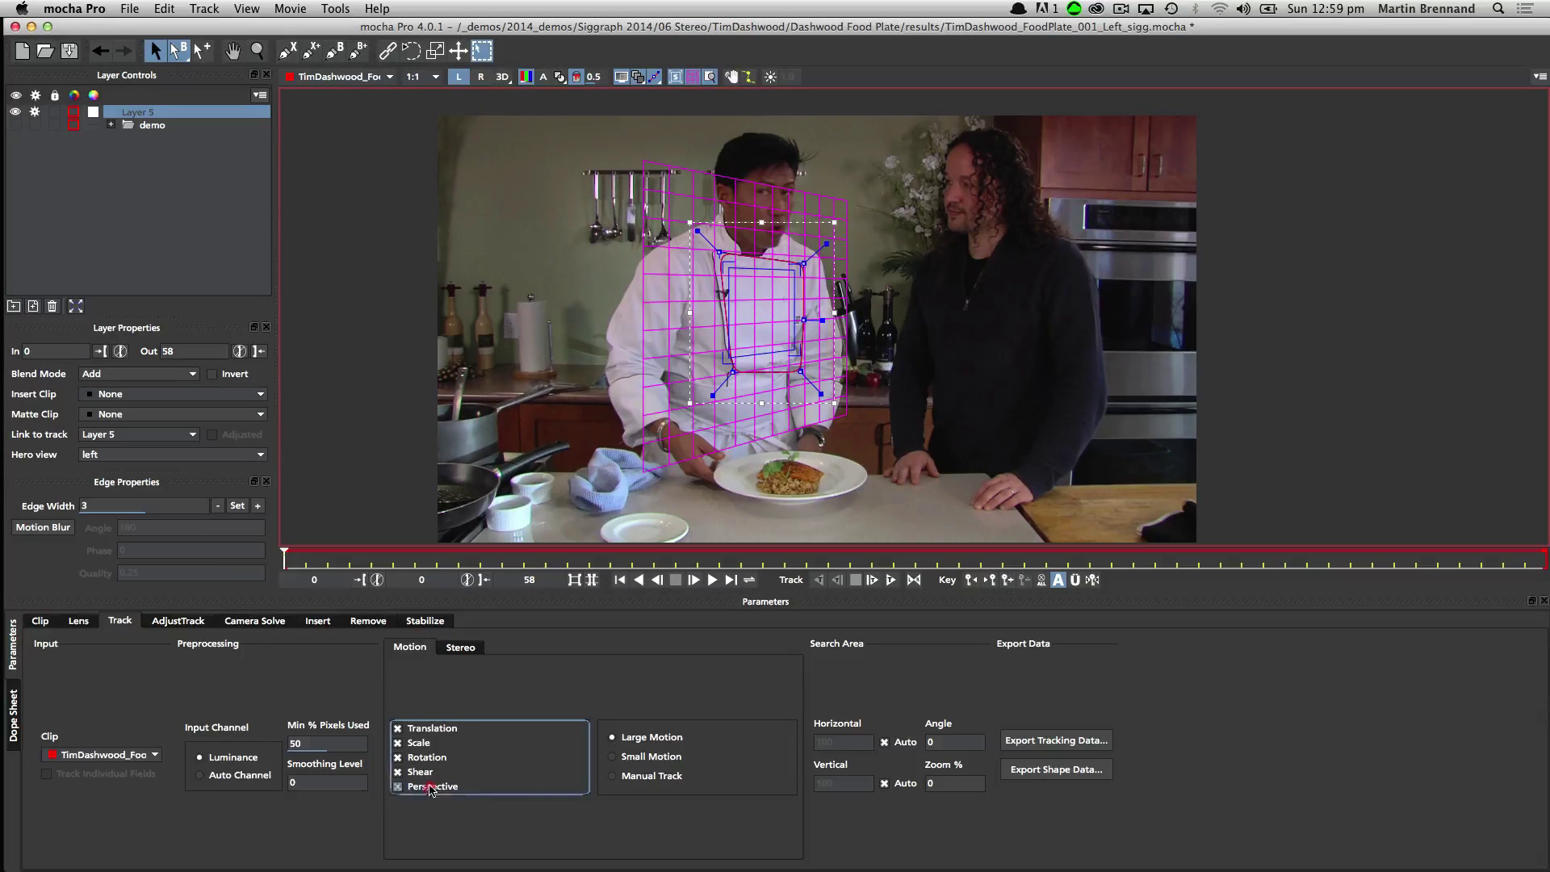
left_click(891, 579)
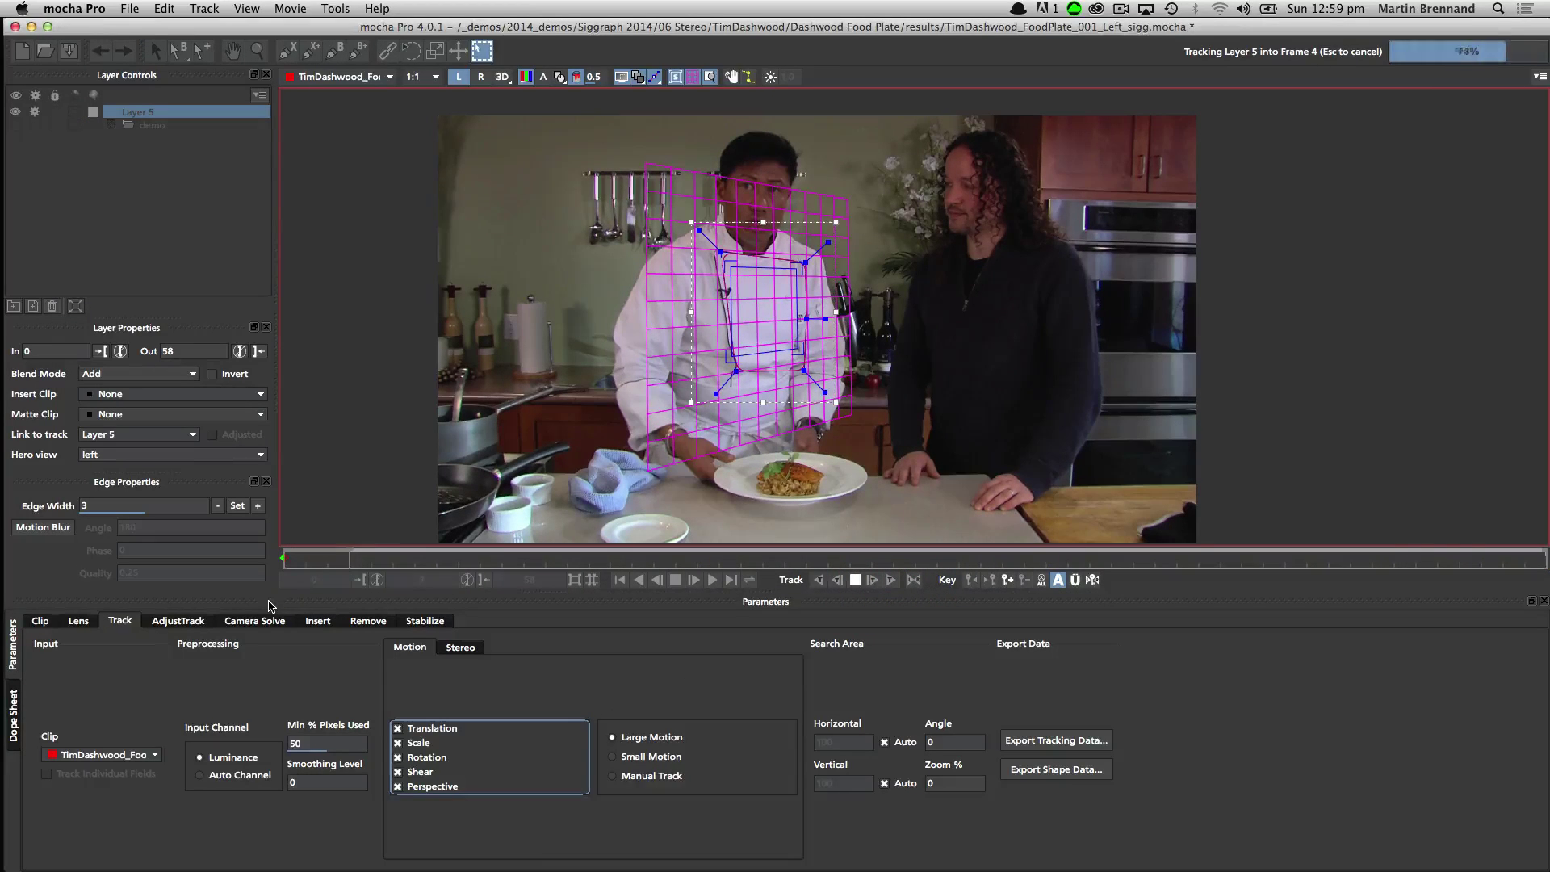
Switch repeatedly between the right-eye and left-eye views to compare the jacket track in both while it runs.
left_click(481, 77)
left_click(460, 77)
left_click(478, 78)
left_click(459, 78)
left_click(478, 78)
left_click(459, 78)
left_click(478, 77)
left_click(460, 77)
left_click(478, 78)
left_click(460, 78)
left_click(478, 77)
left_click(459, 77)
left_click(478, 78)
left_click(460, 78)
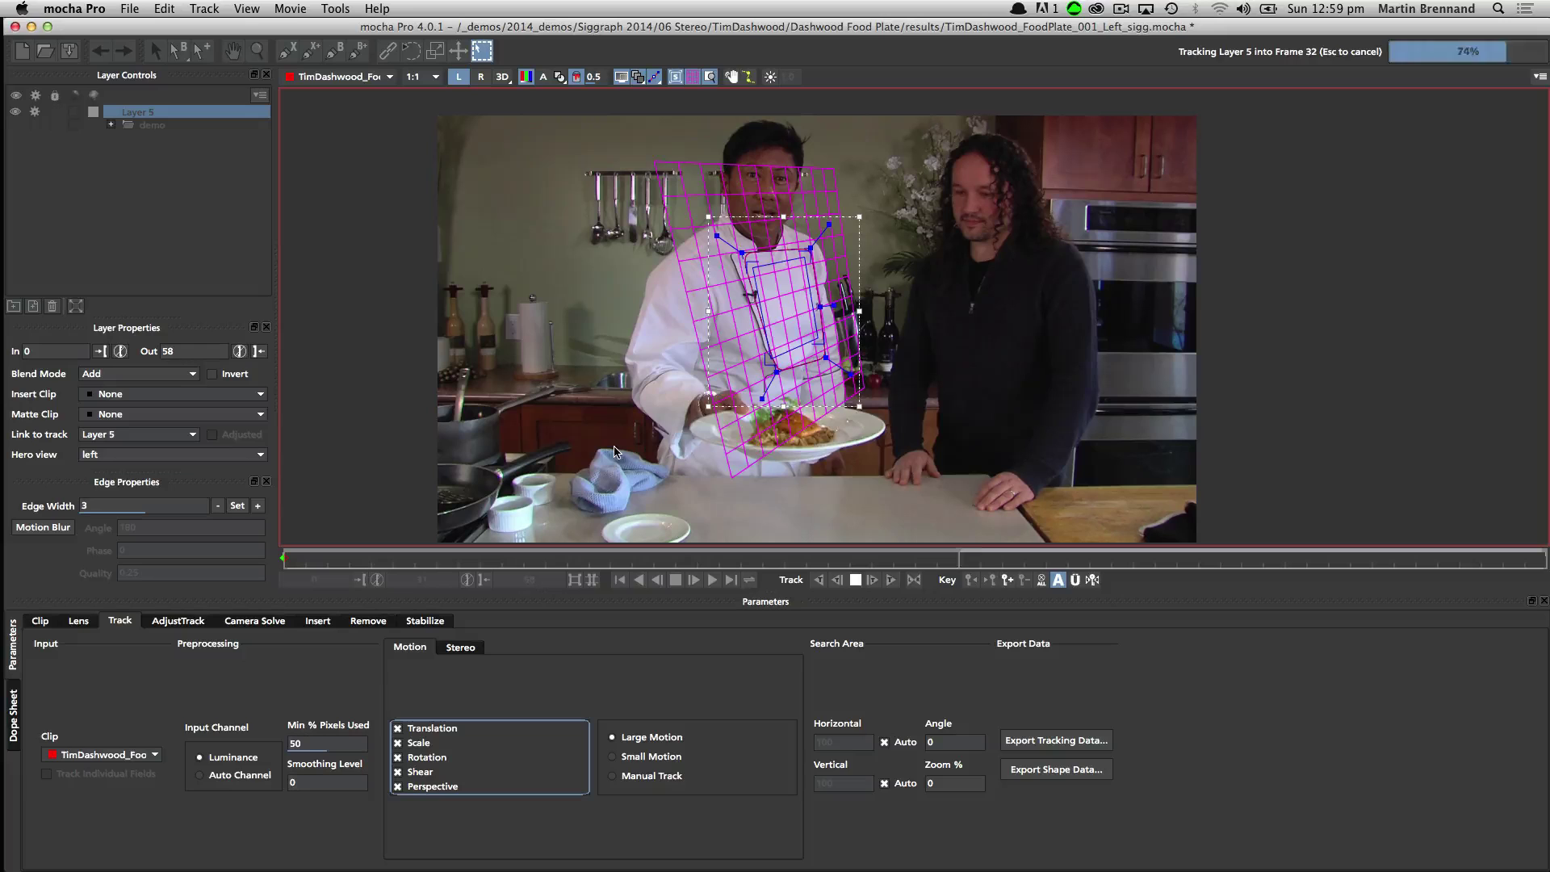
At frame 27, show the right-eye view in 3D mode and set the stereo X position offset to -0.52.
left_click_drag(998, 554, 872, 555)
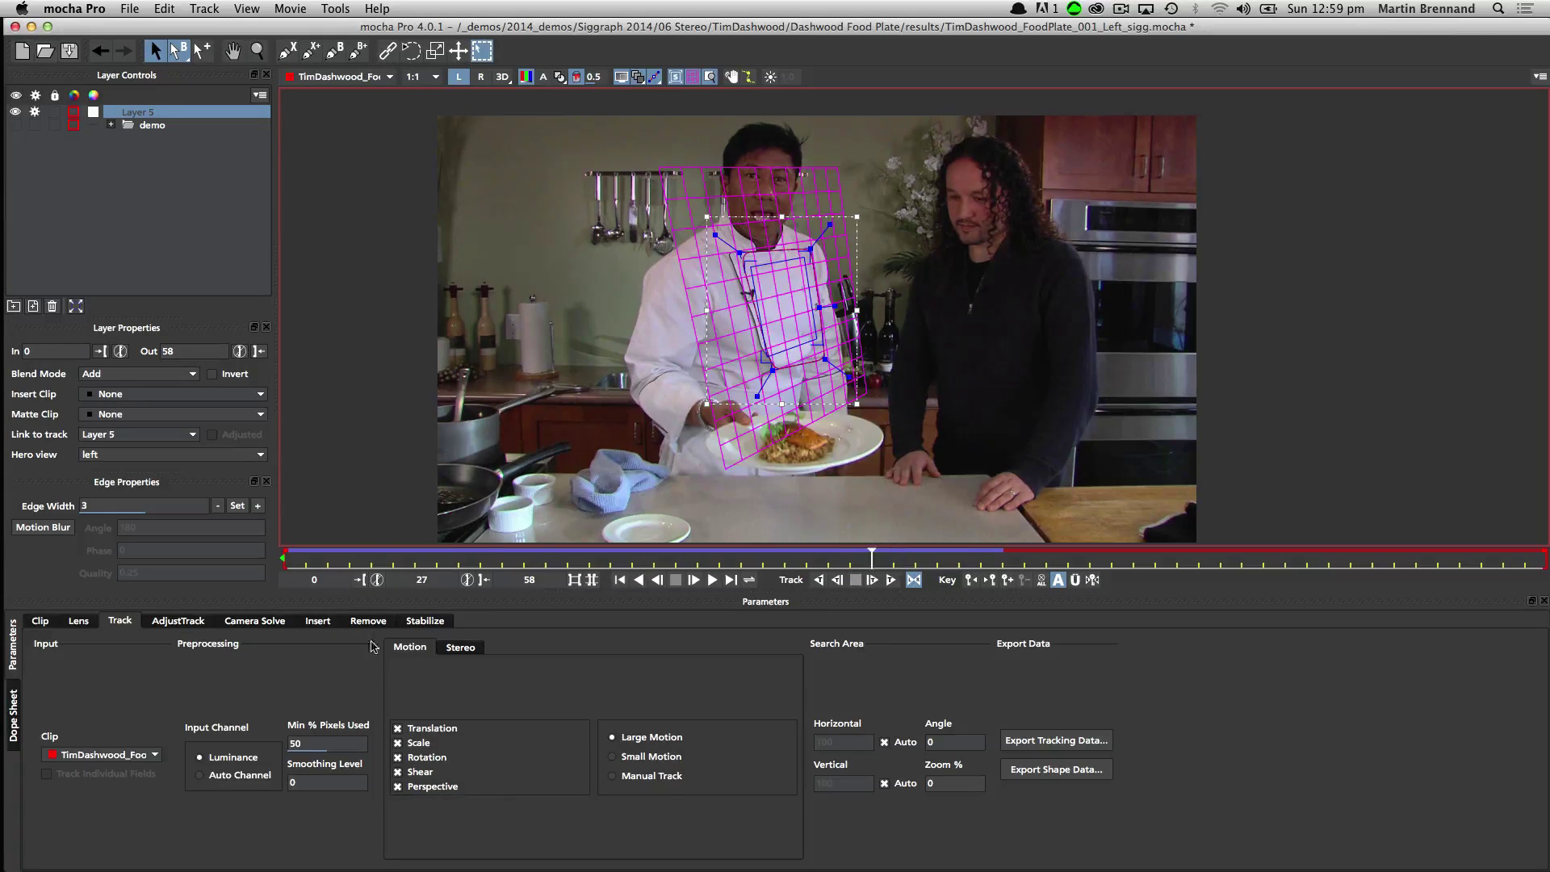
left_click(502, 78)
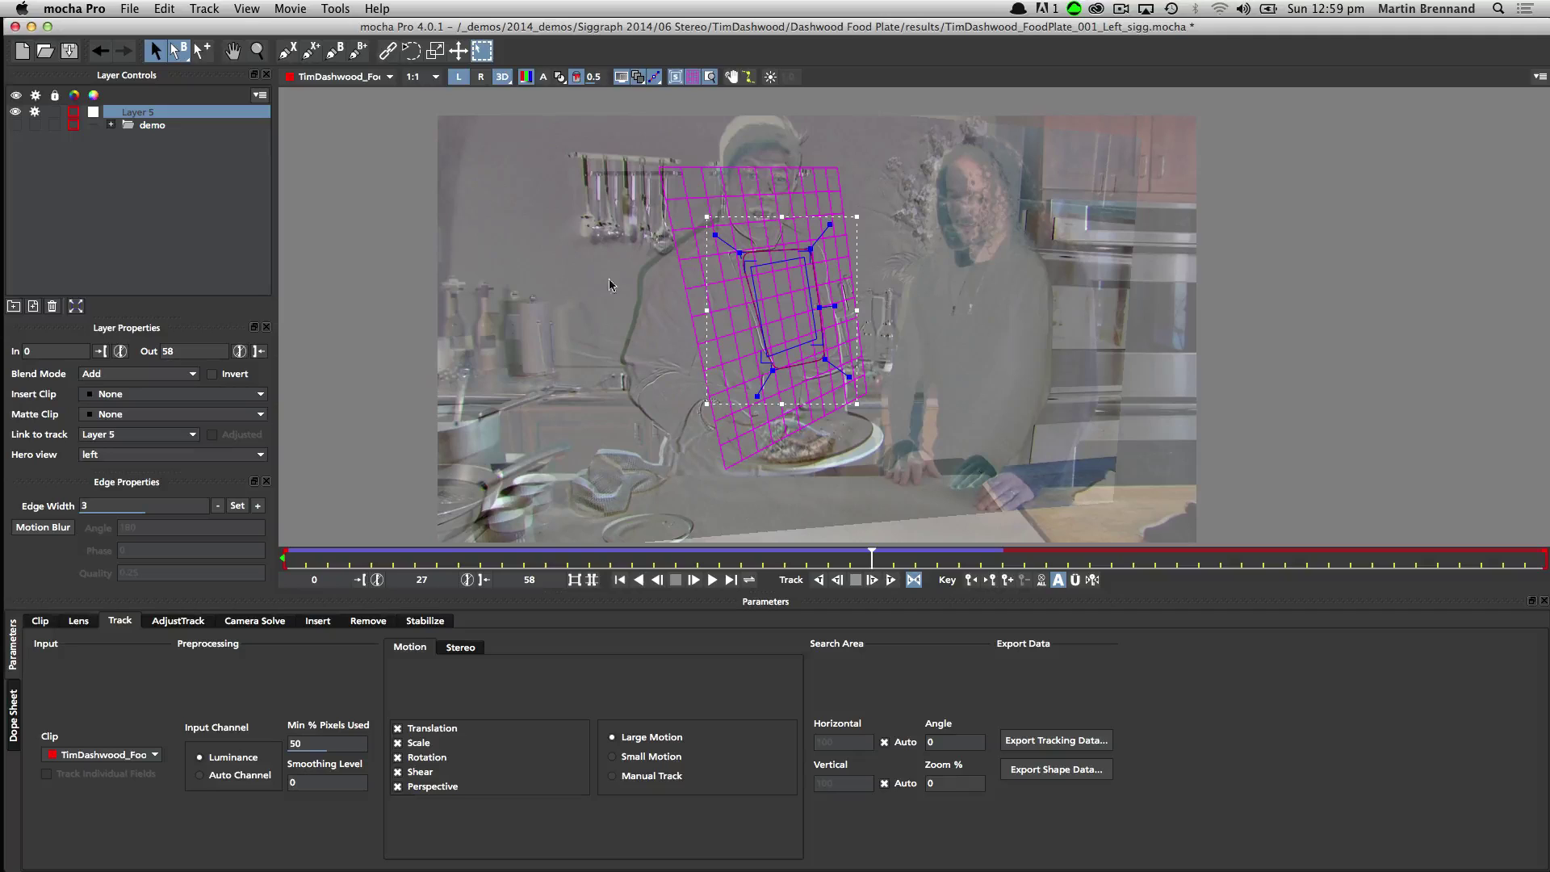
left_click(480, 76)
left_click(459, 648)
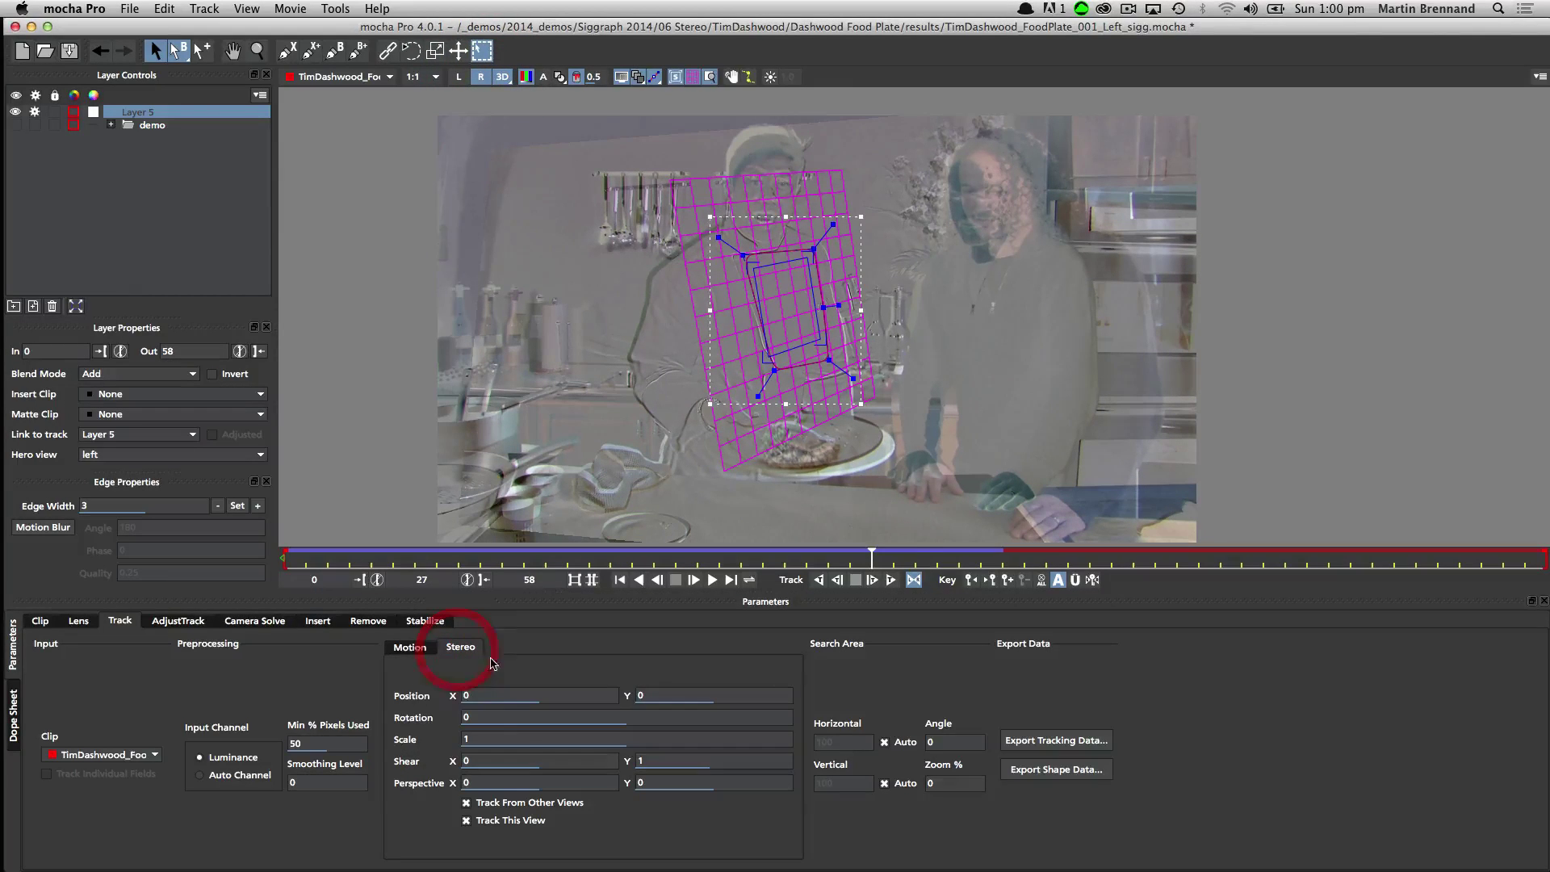
left_click_drag(491, 695, 482, 689)
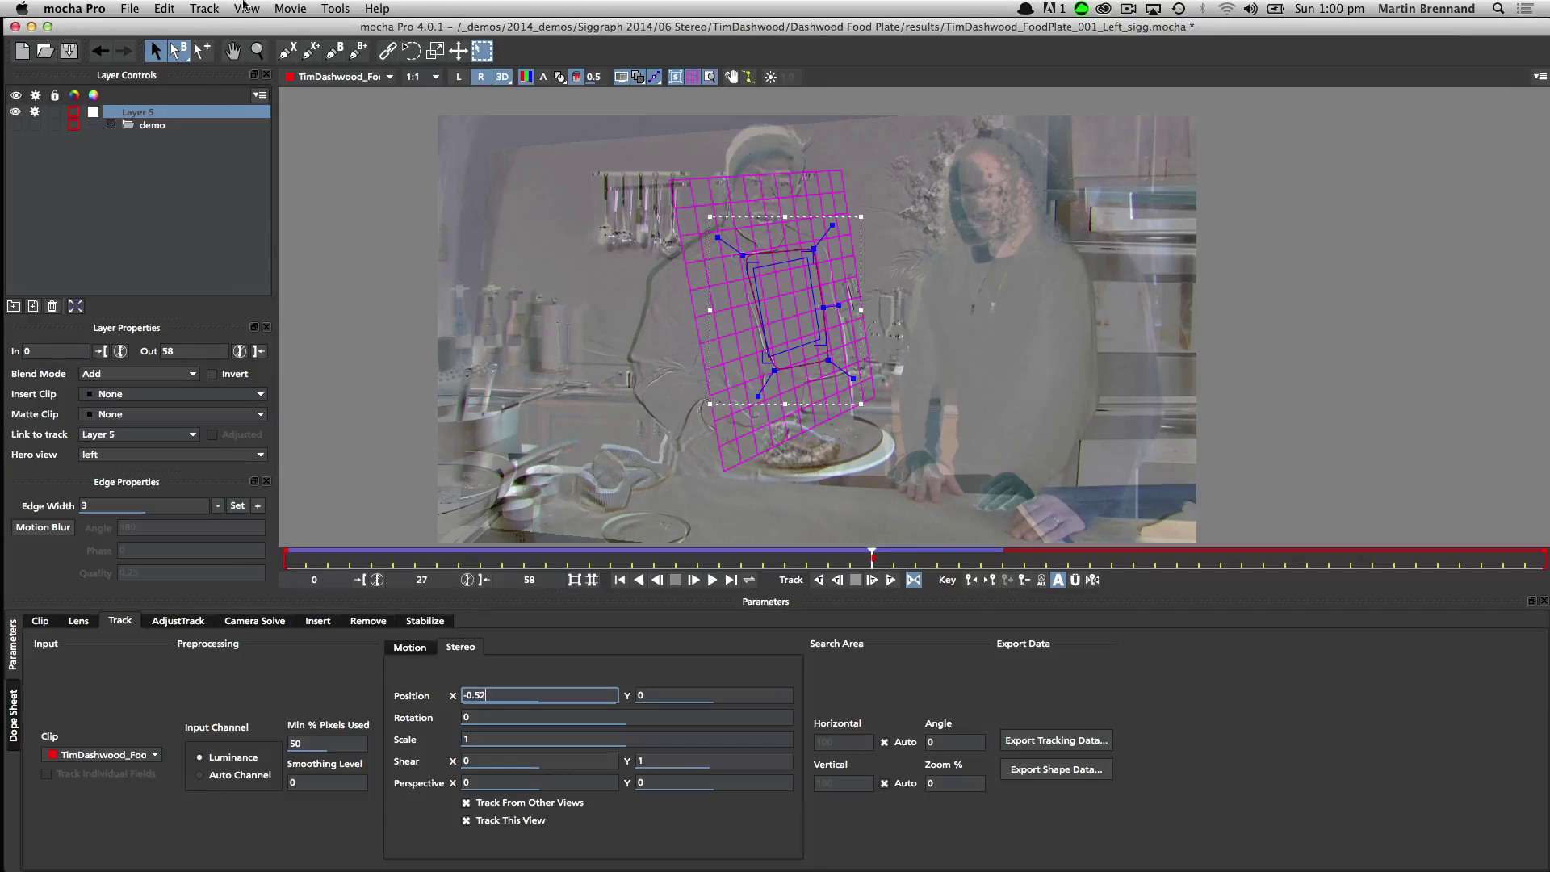
left_click(135, 14)
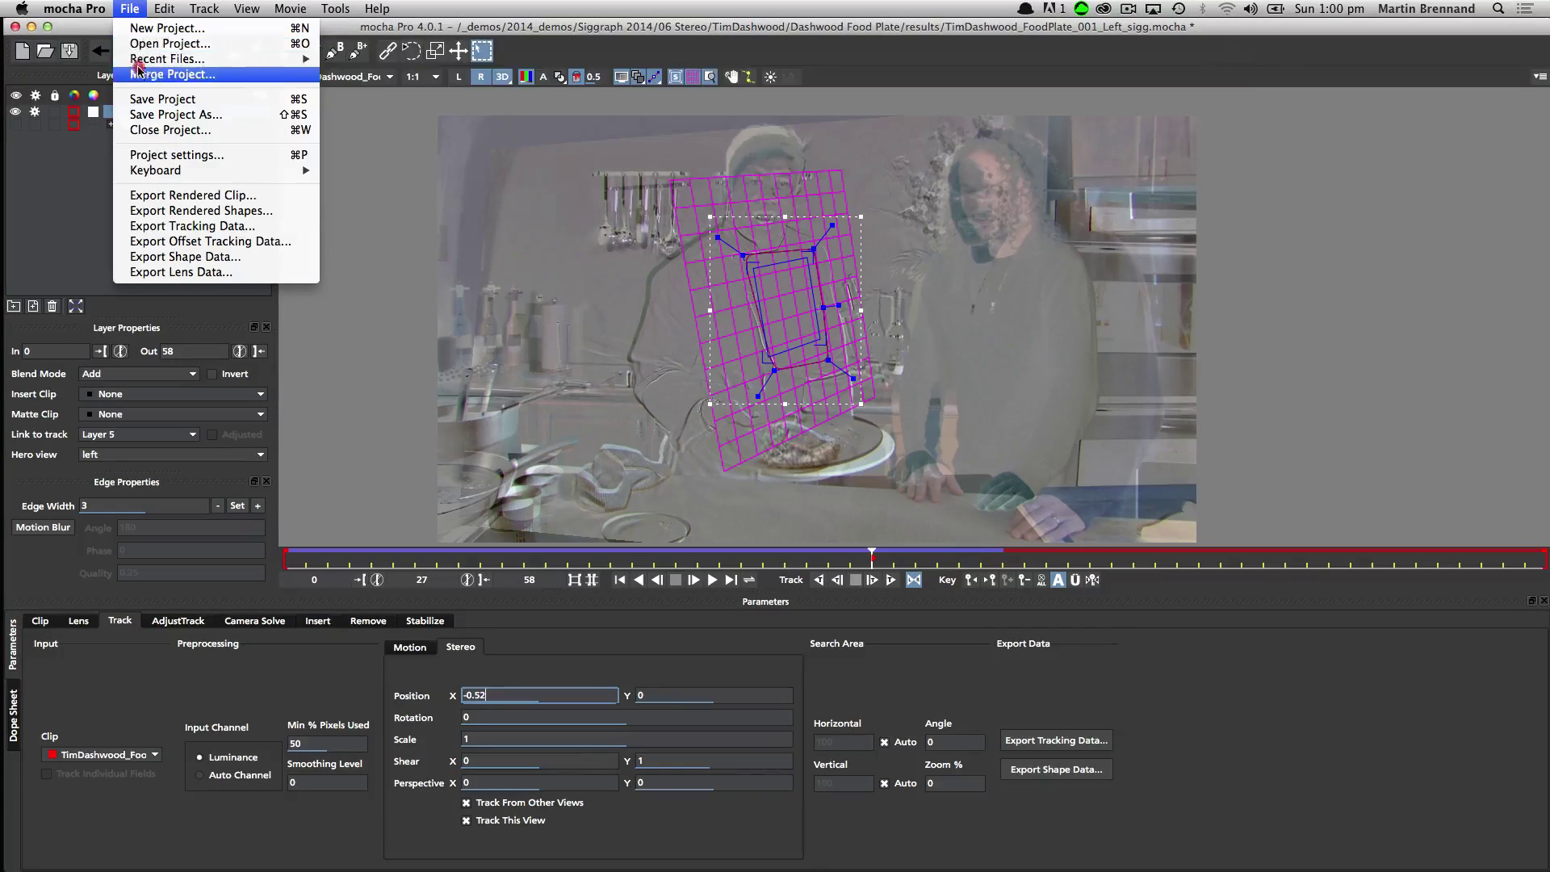
left_click(117, 10)
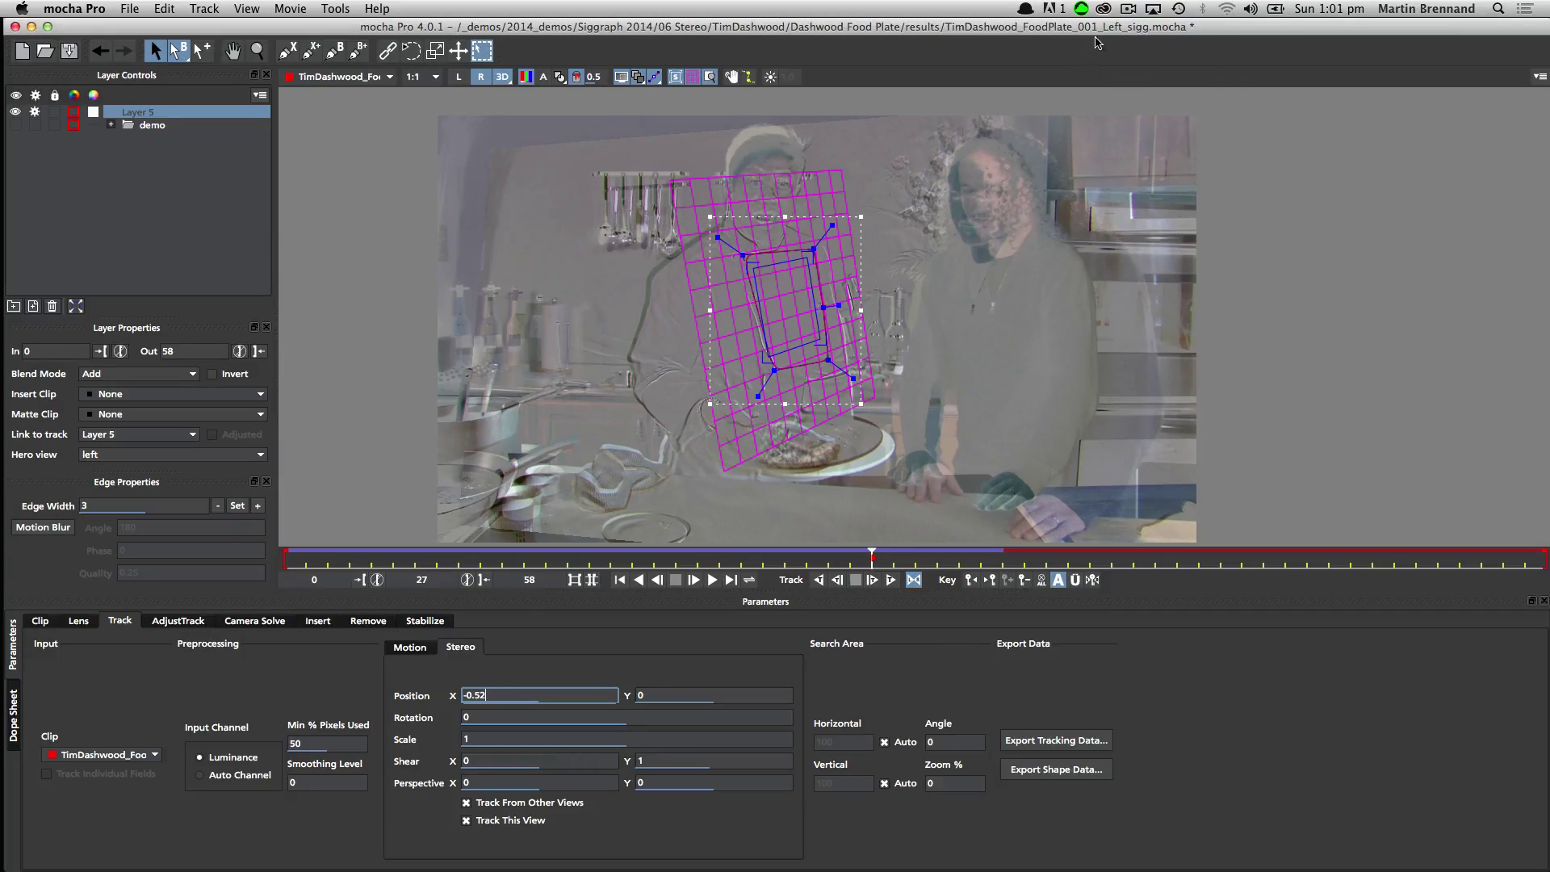
Turn display mirroring off, and play the mocha Pro version 4 quick look video in the media player.
left_click(1153, 9)
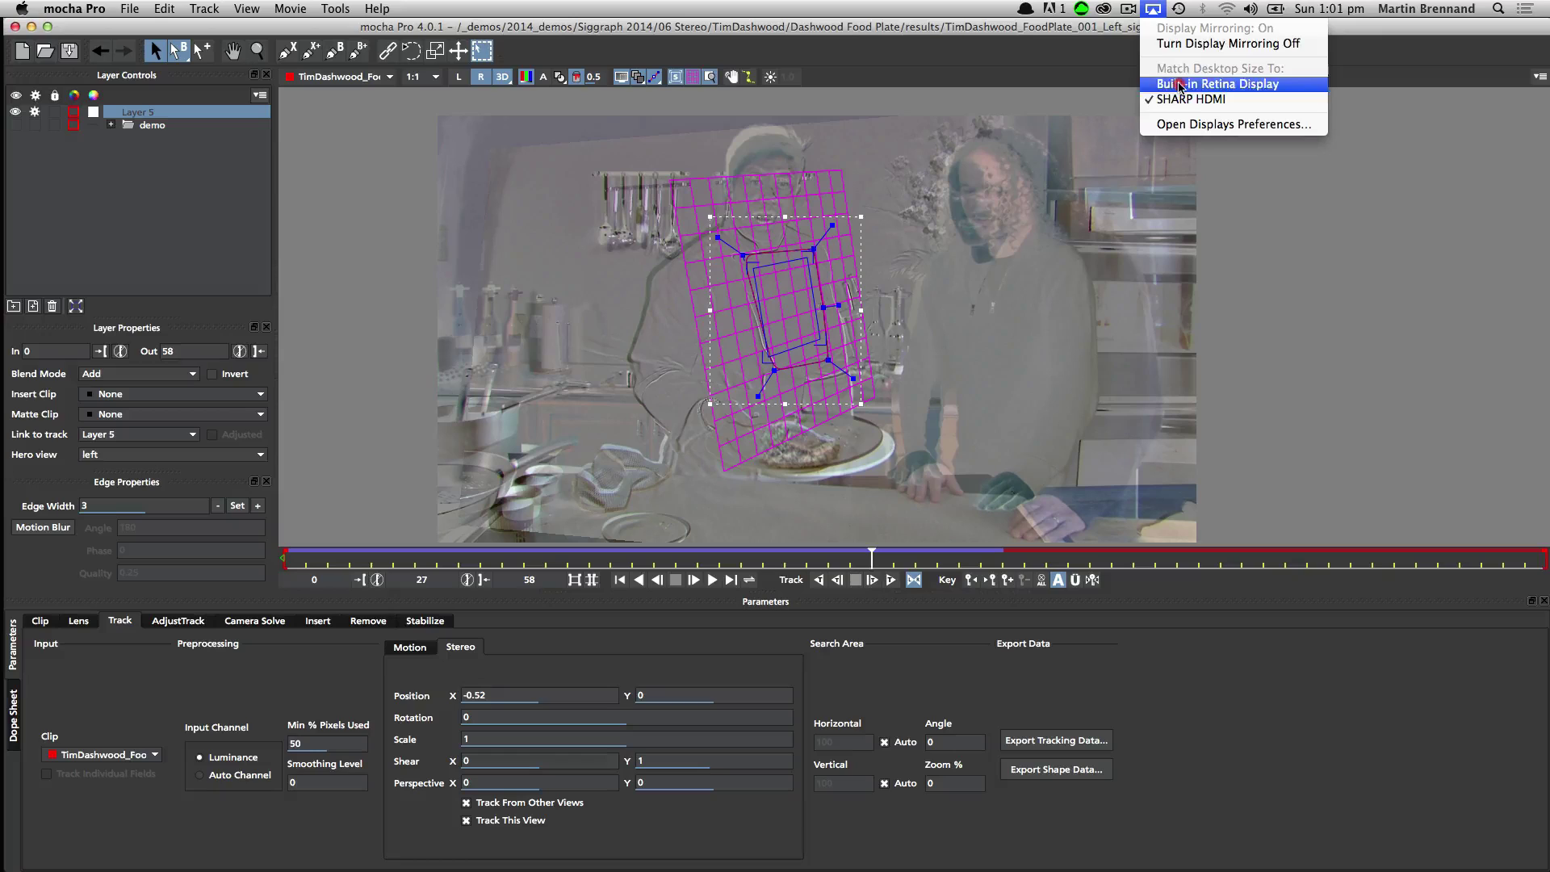
left_click(1183, 45)
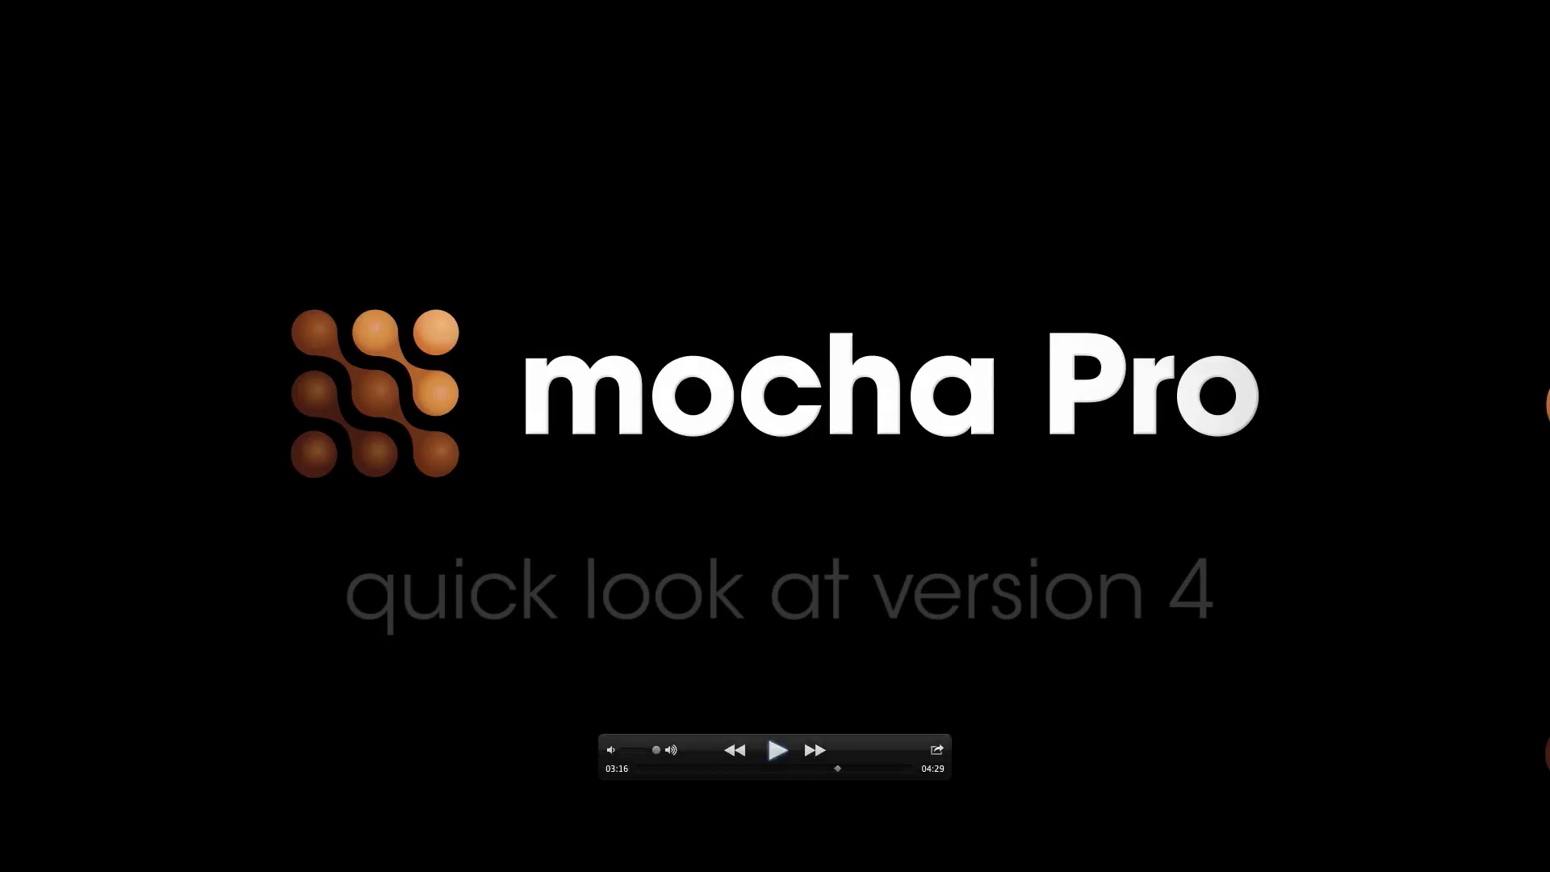
key("space")
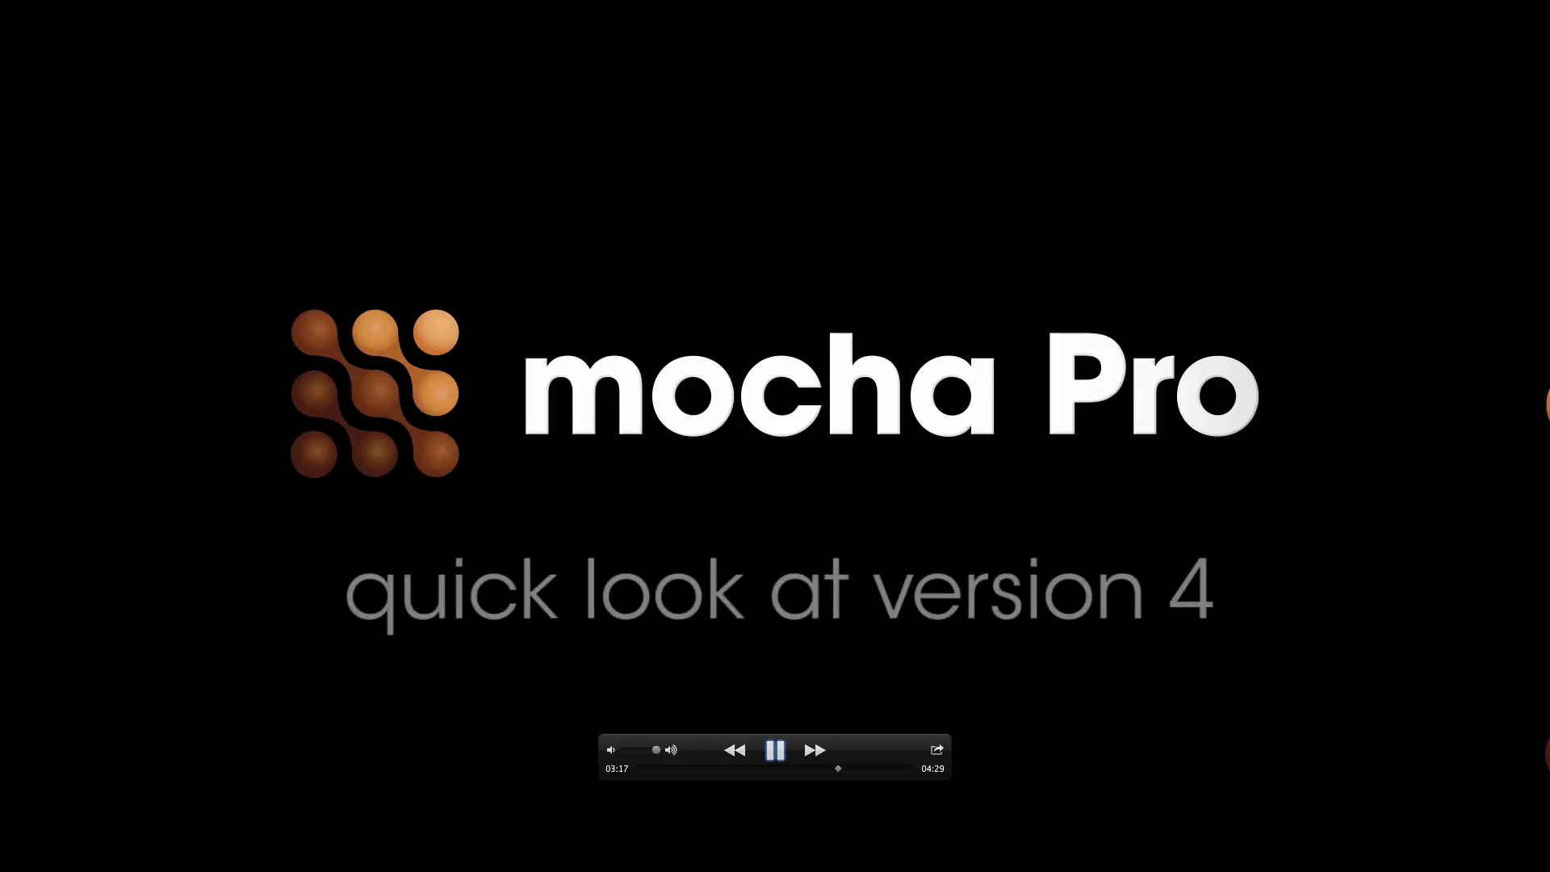